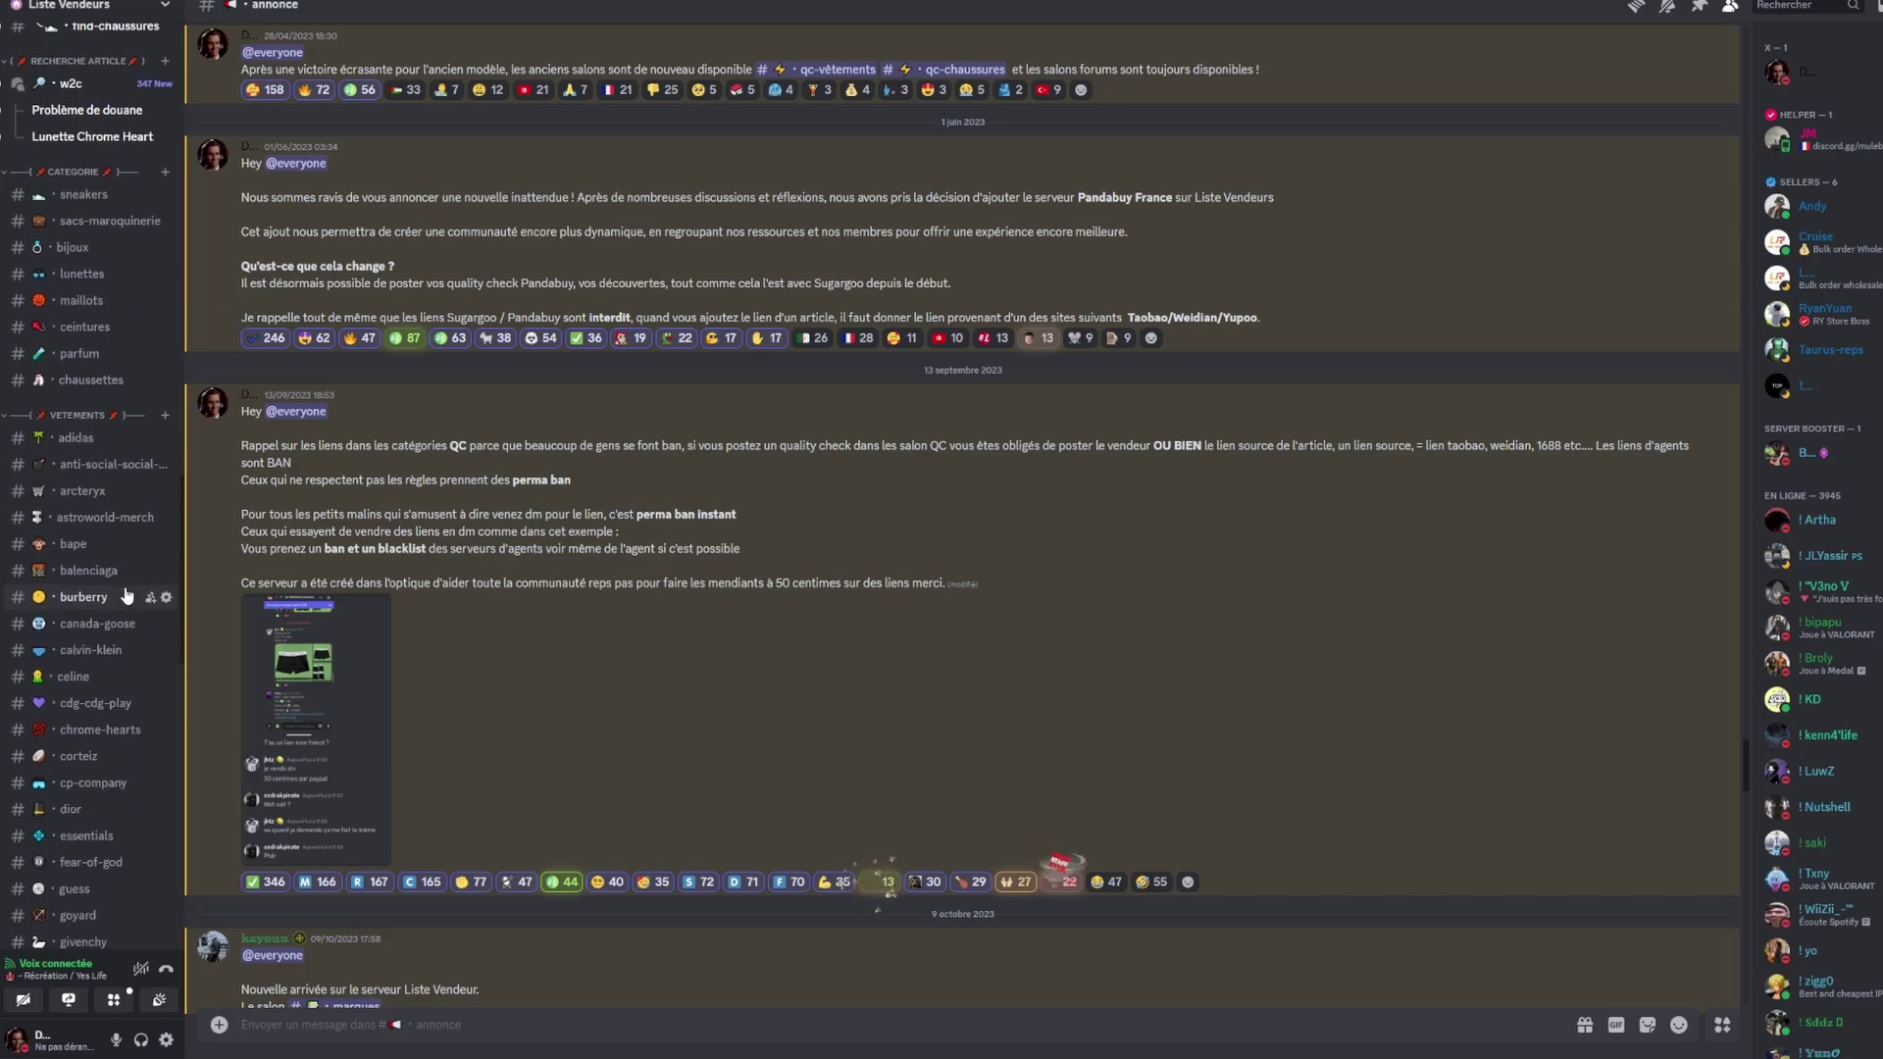
# Scroll down and back up through the vendor server's brand channel list in Discord.
pyautogui.scroll(-10, 126, 596)
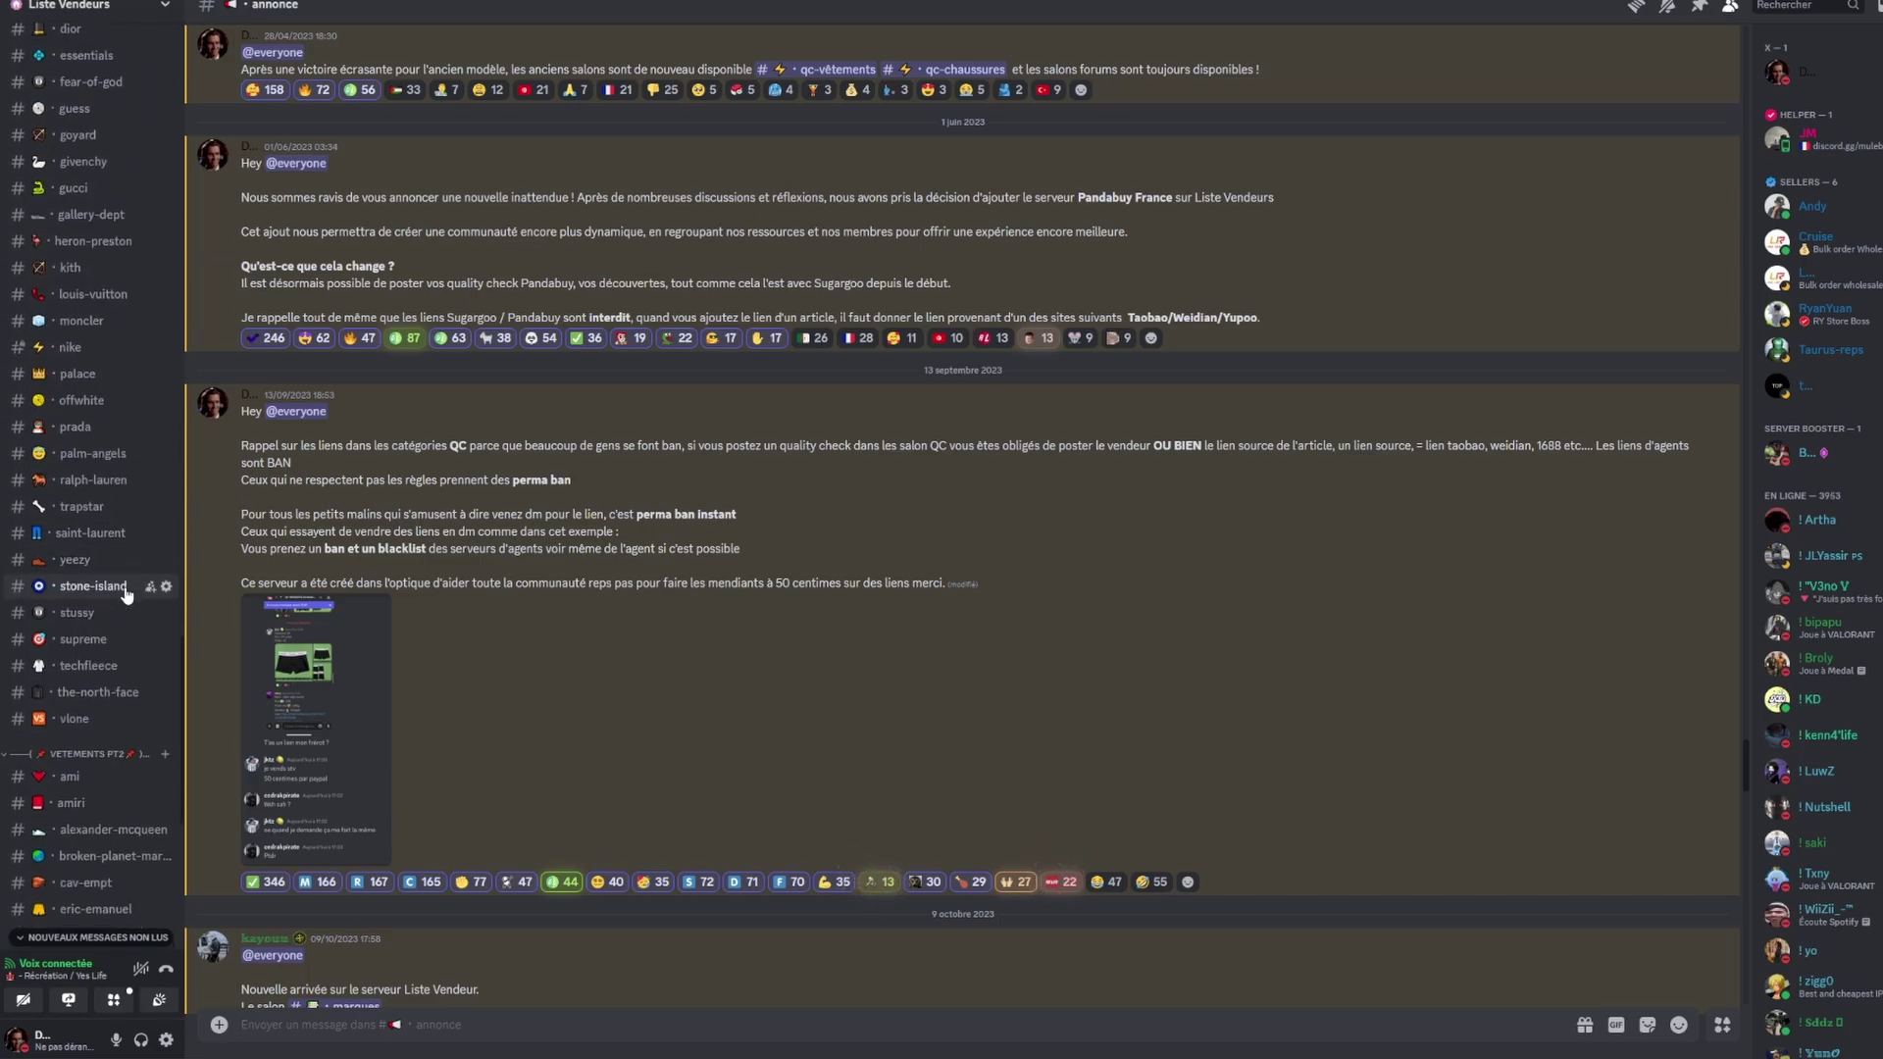
pyautogui.scroll(-3, 126, 595)
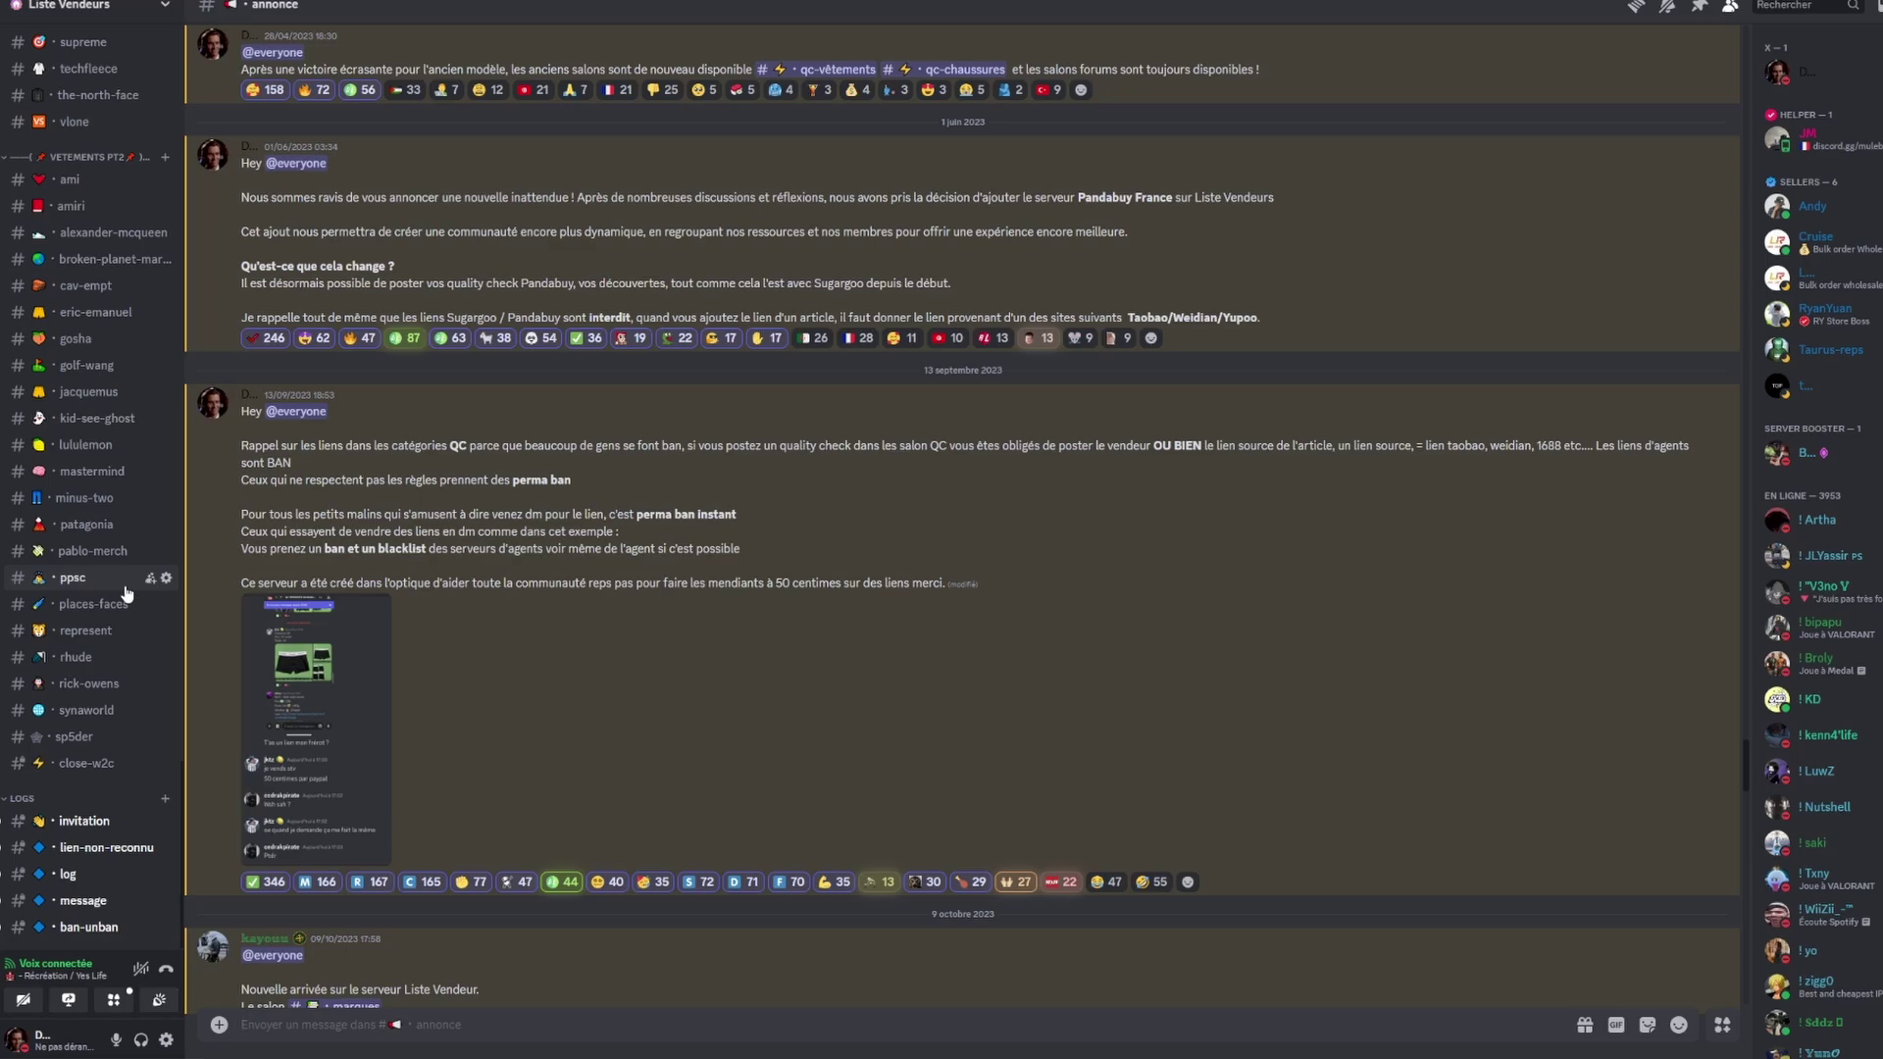
pyautogui.scroll(14, 127, 596)
pyautogui.scroll(16, 126, 594)
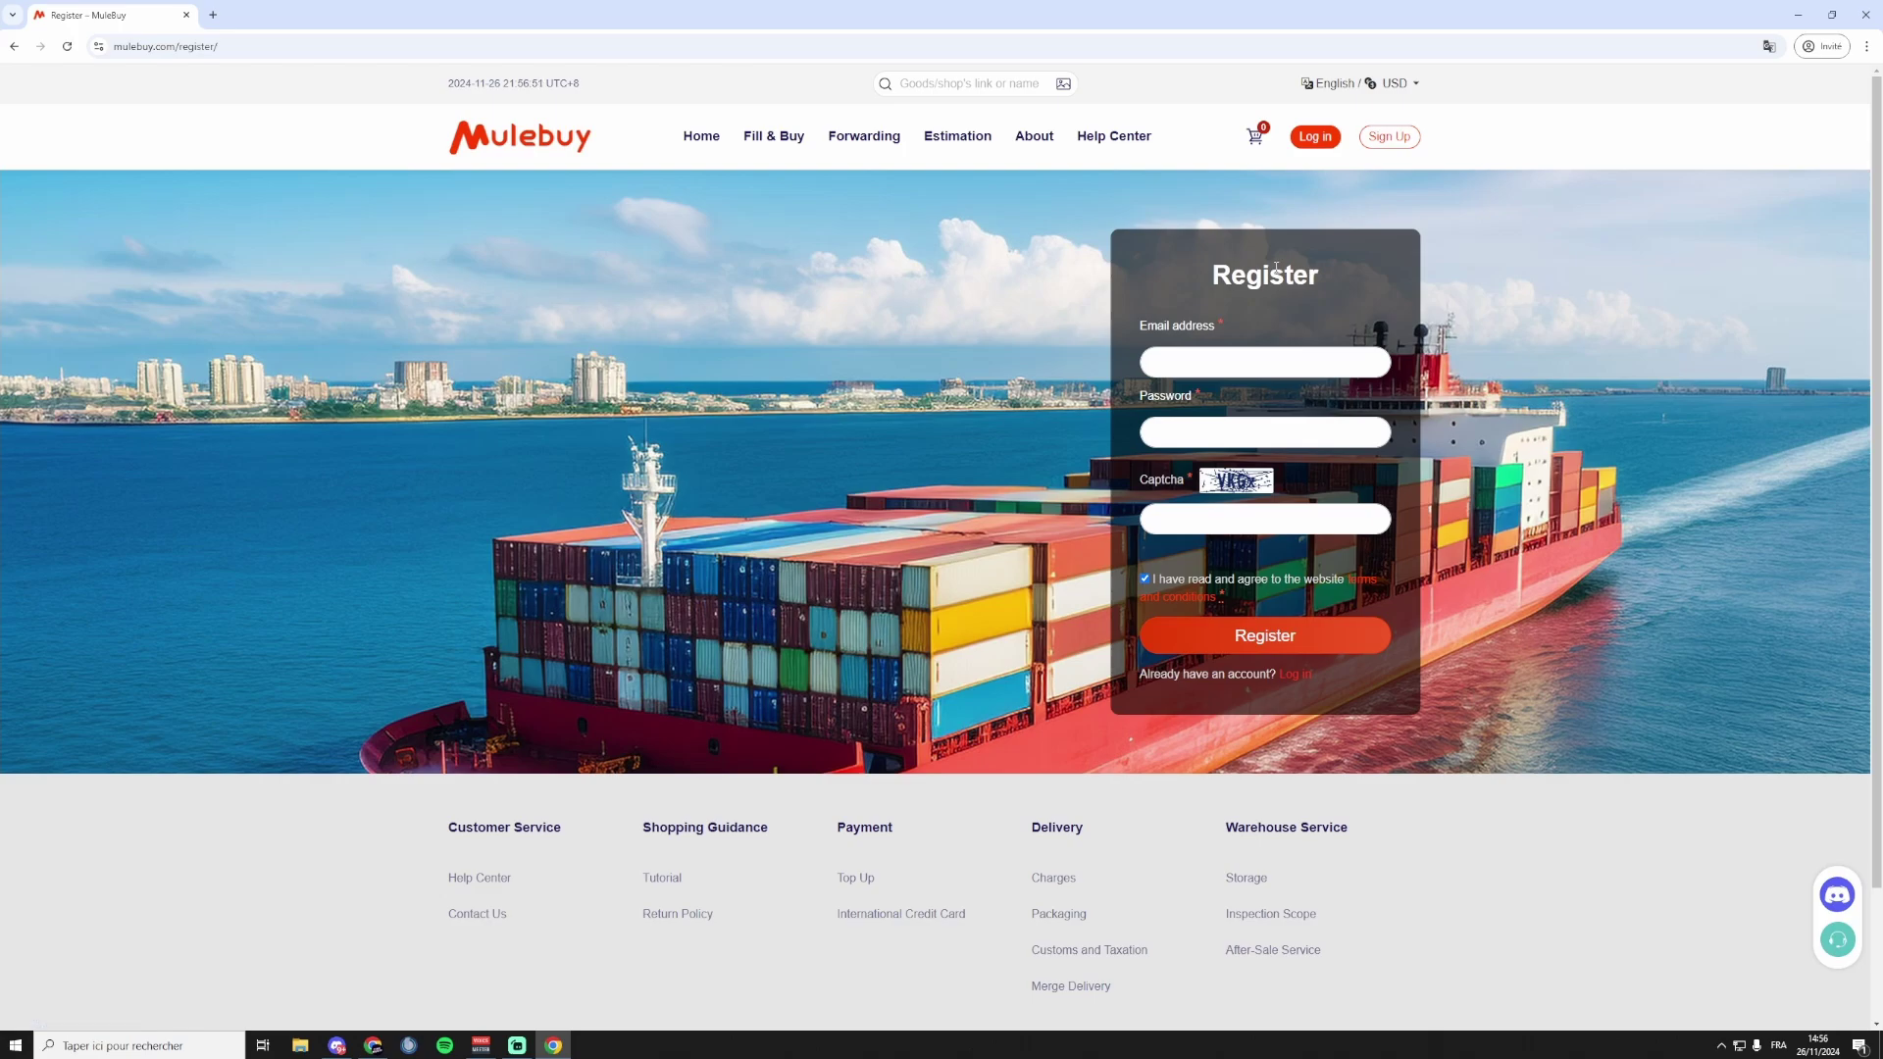
# Search 'temp mail', open the Temp Mail site and copy its disposable e-mail address.
pyautogui.click(213, 15)
pyautogui.write('temp mail')
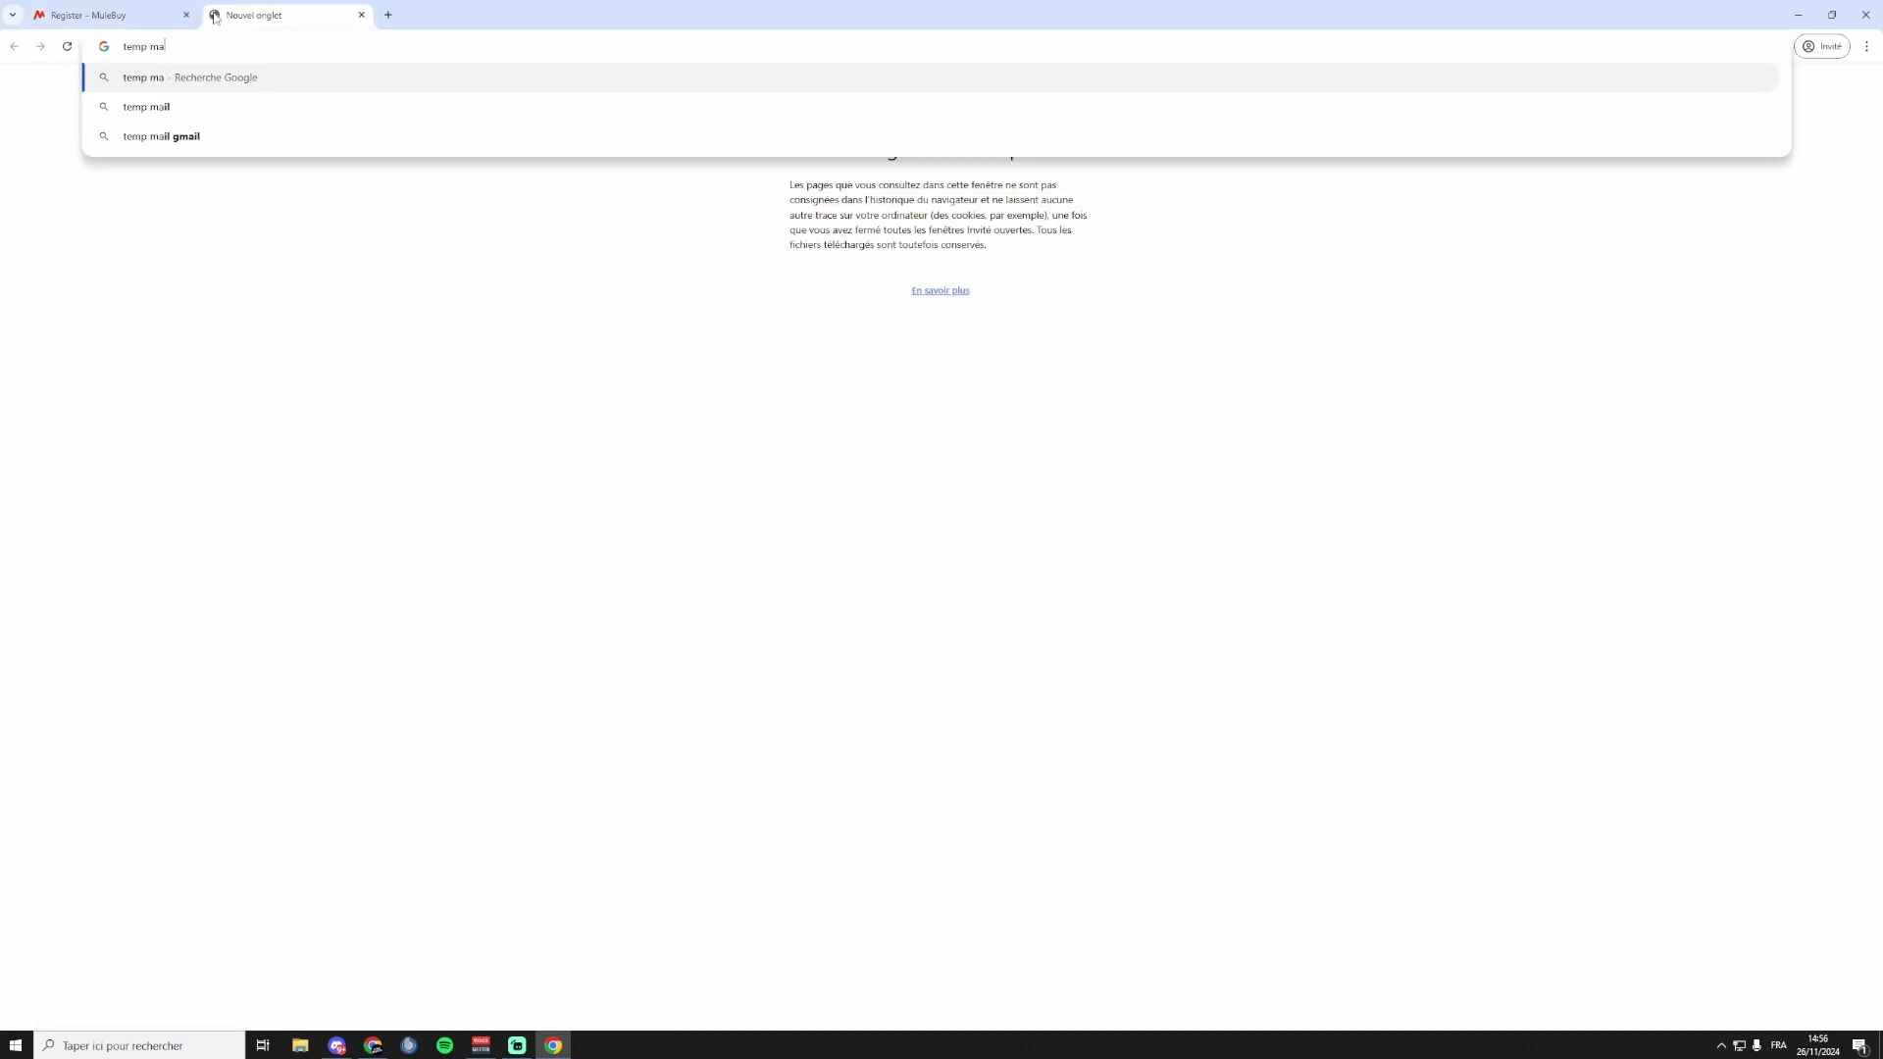
pyautogui.press('Return')
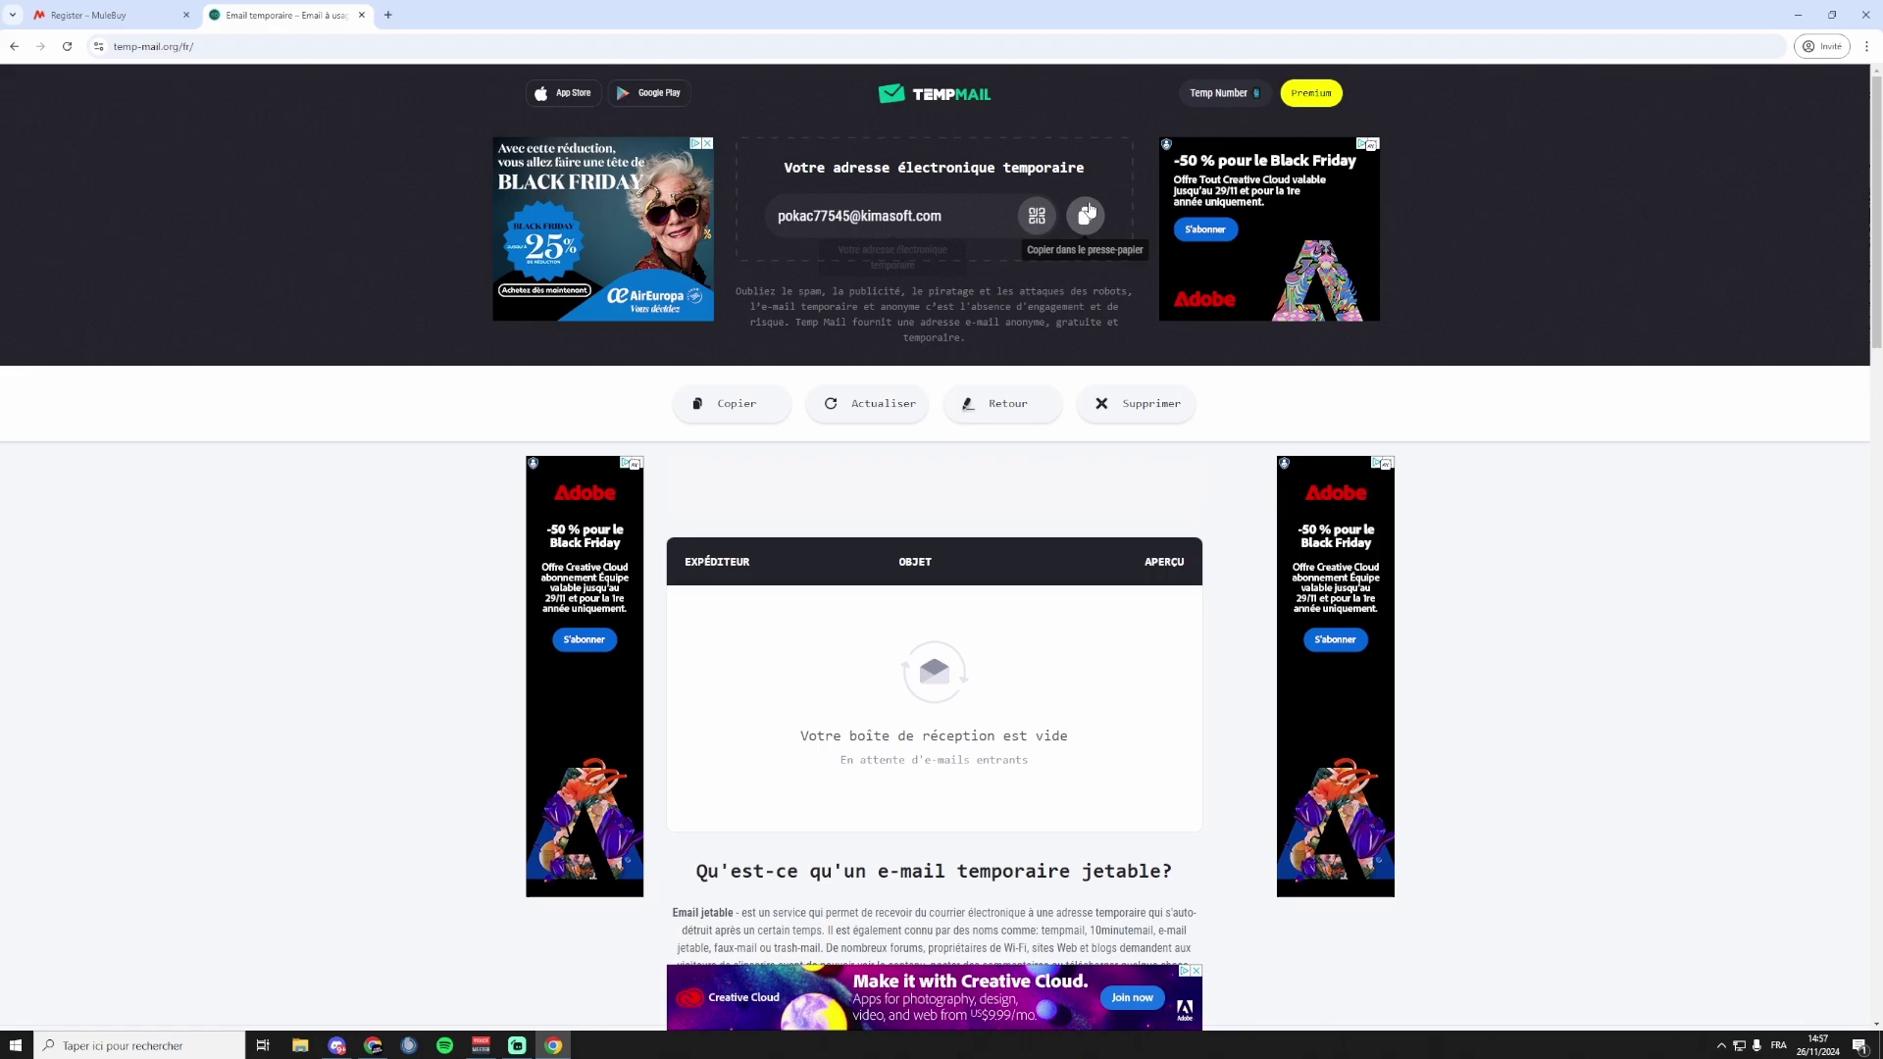
pyautogui.click(1085, 215)
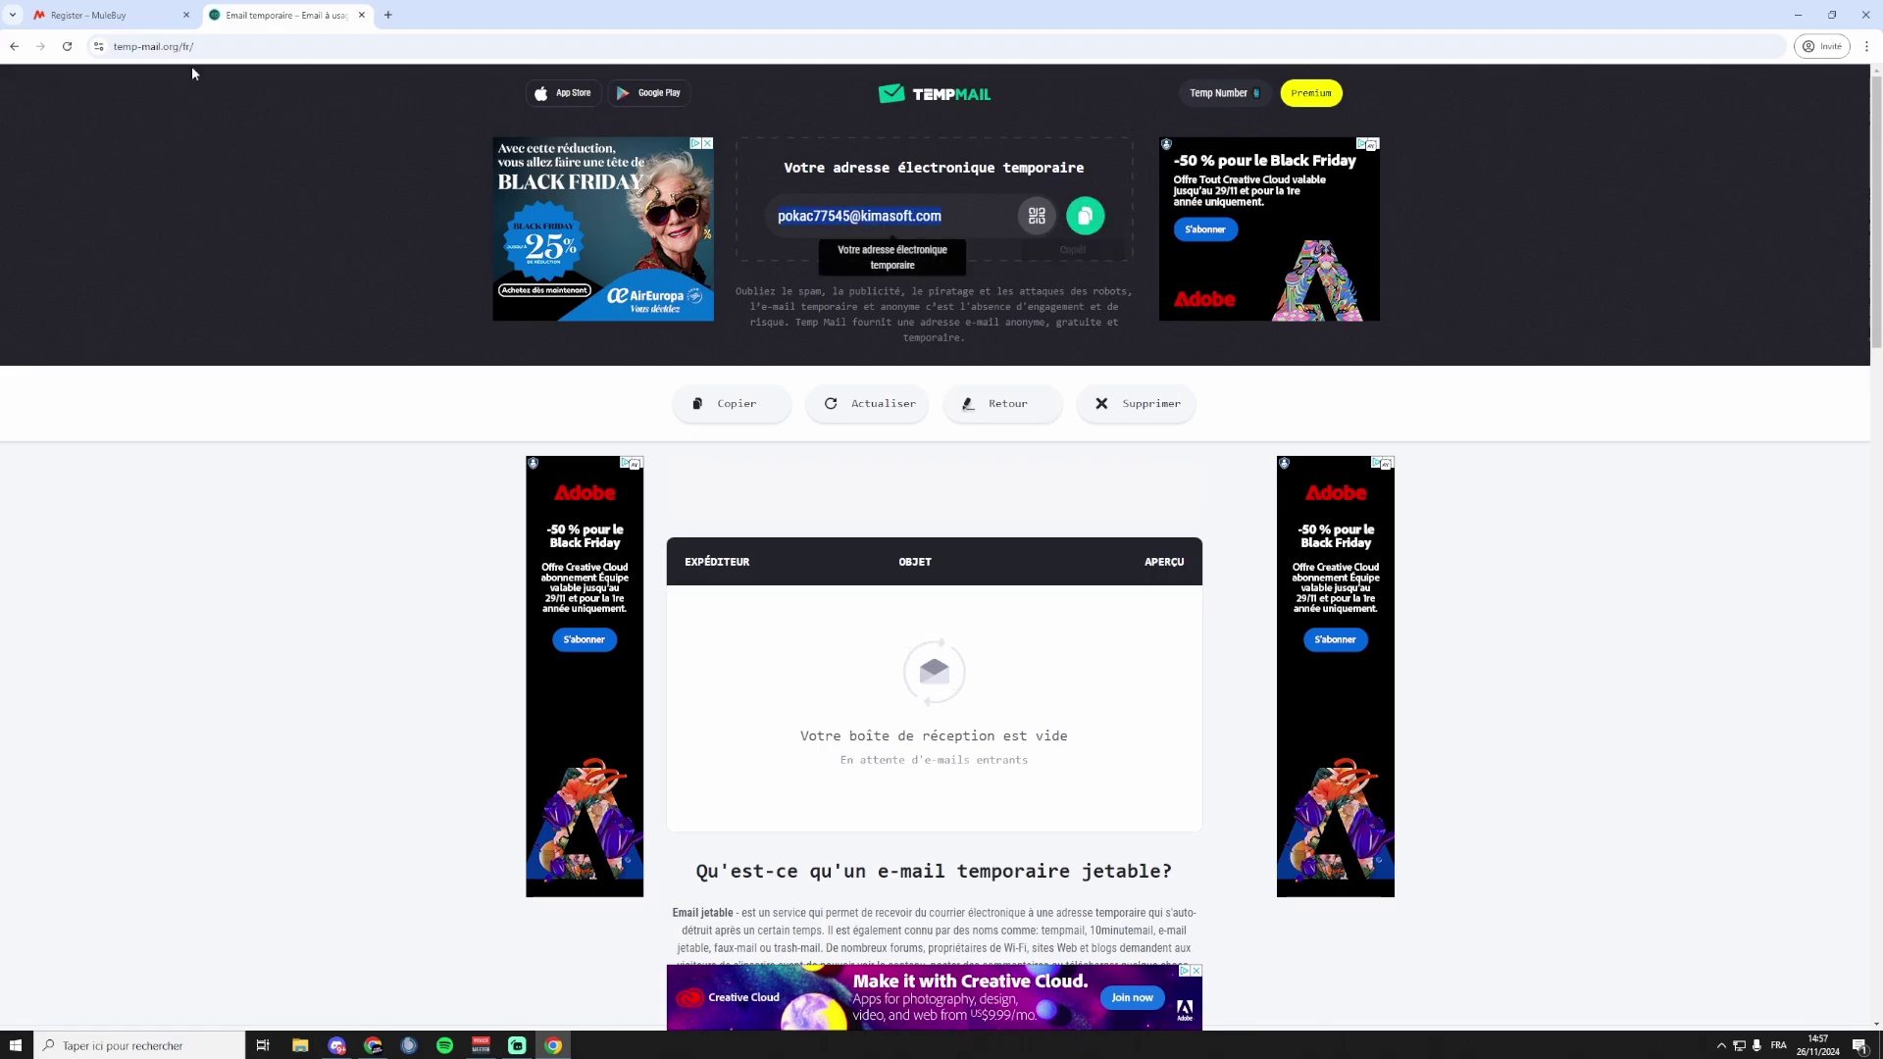
pyautogui.click(142, 16)
# Paste the temporary address into Mulebuy's Register form, submit it and confirm the success message.
pyautogui.click(1267, 364)
pyautogui.hotkey('ctrl', 'v')
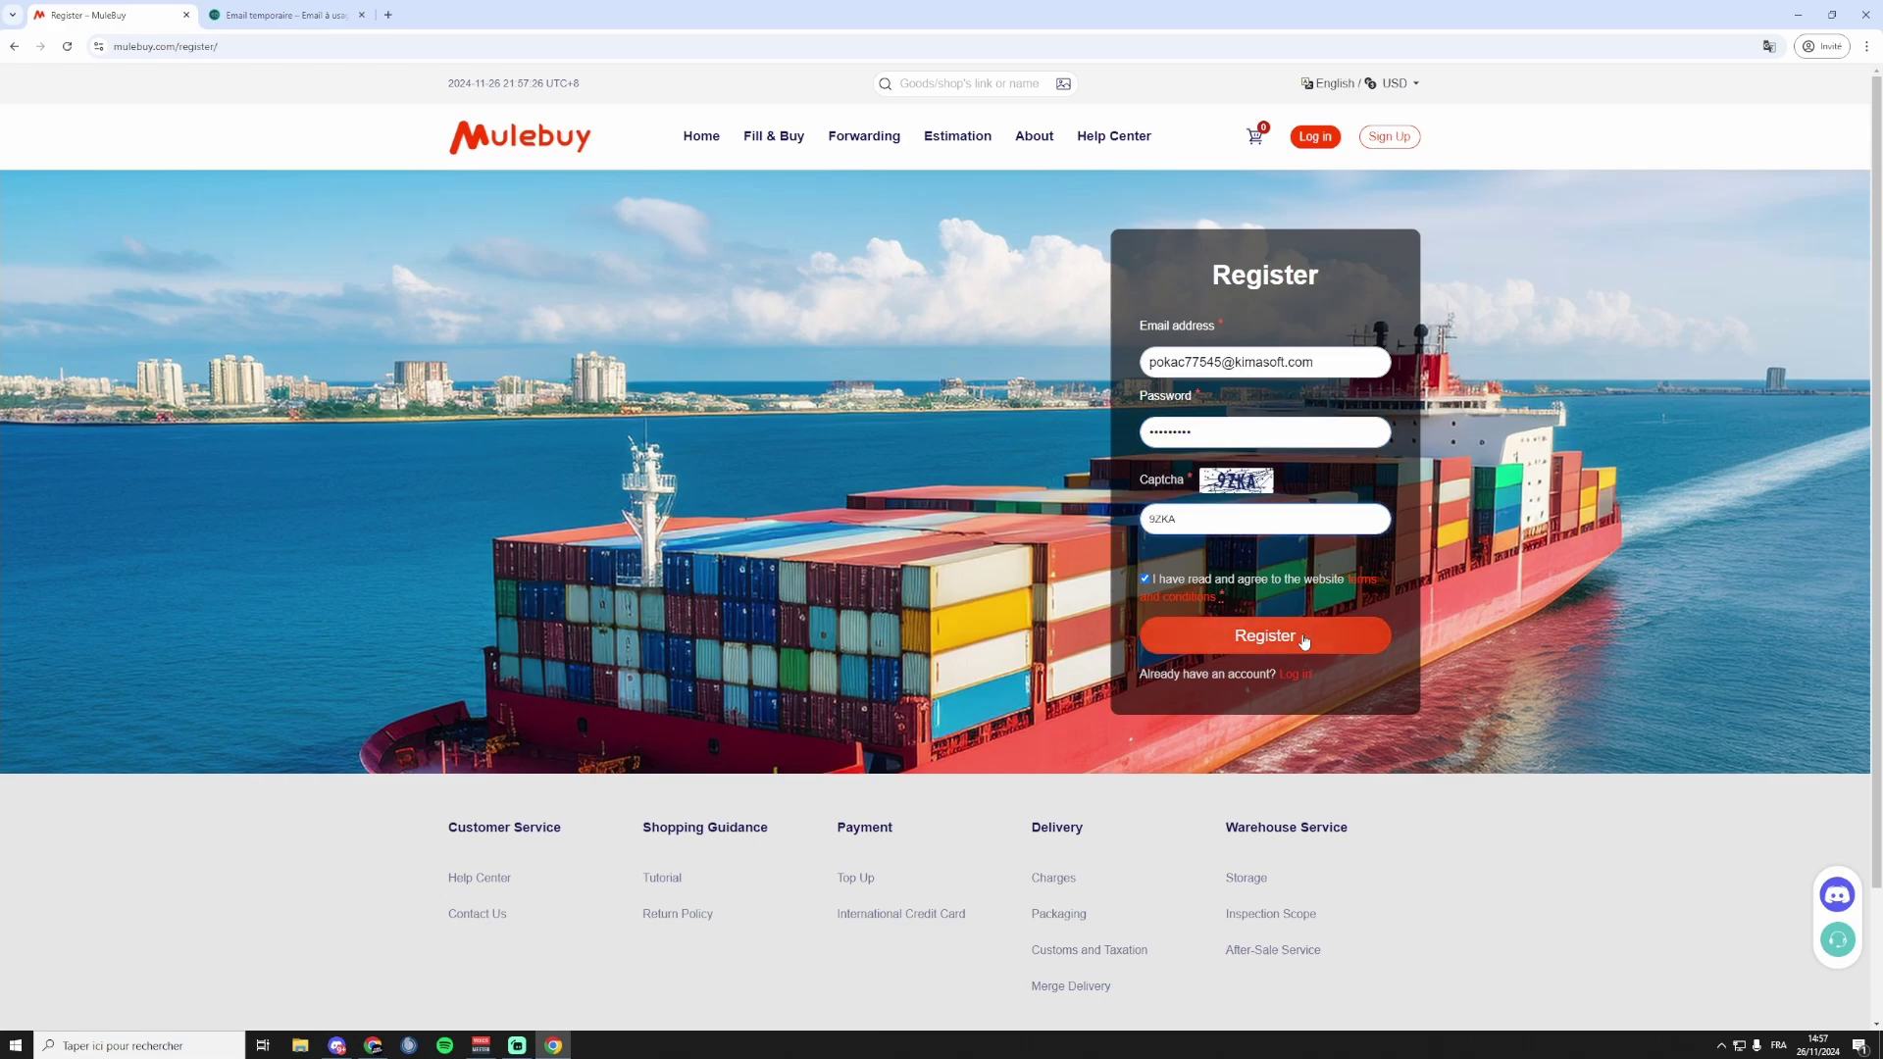
pyautogui.click(1303, 638)
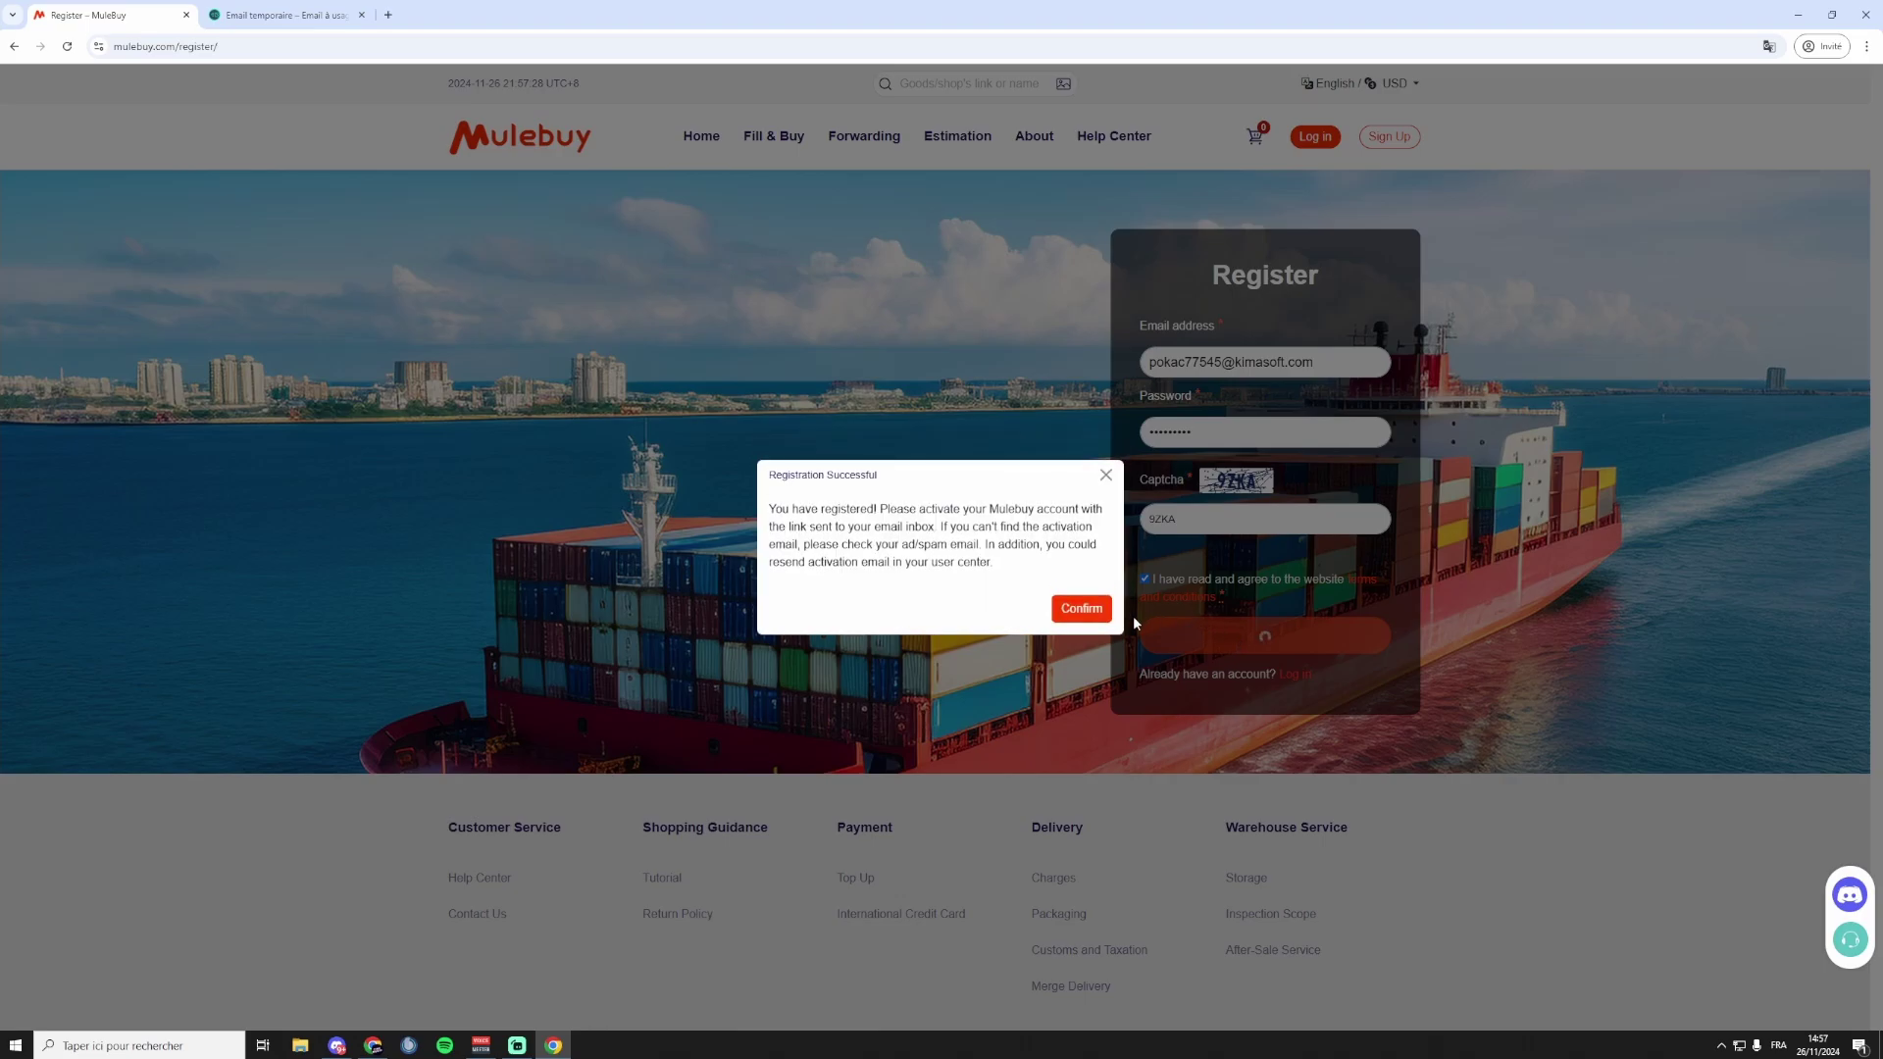
pyautogui.click(1081, 608)
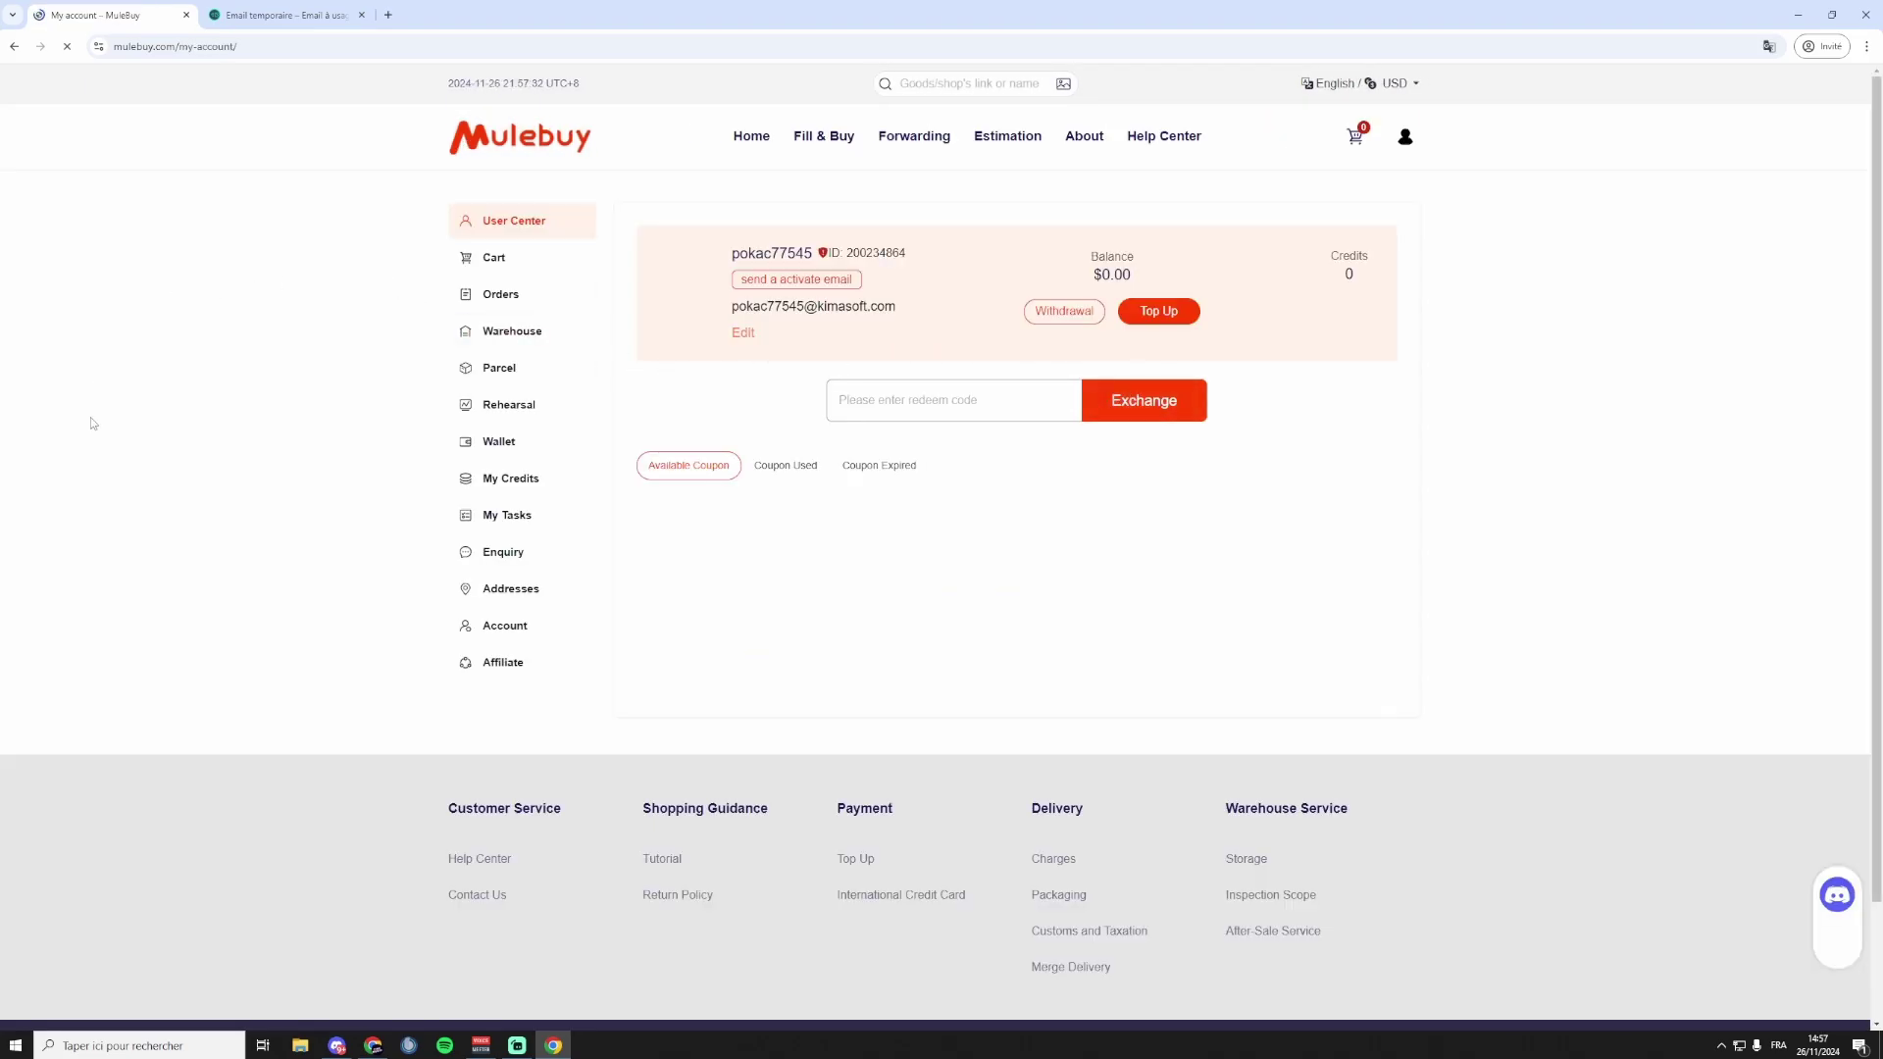
# Send the activation e-mail and follow the link in Mulebuy's 'please activate your account' message.
pyautogui.click(822, 287)
pyautogui.click(280, 15)
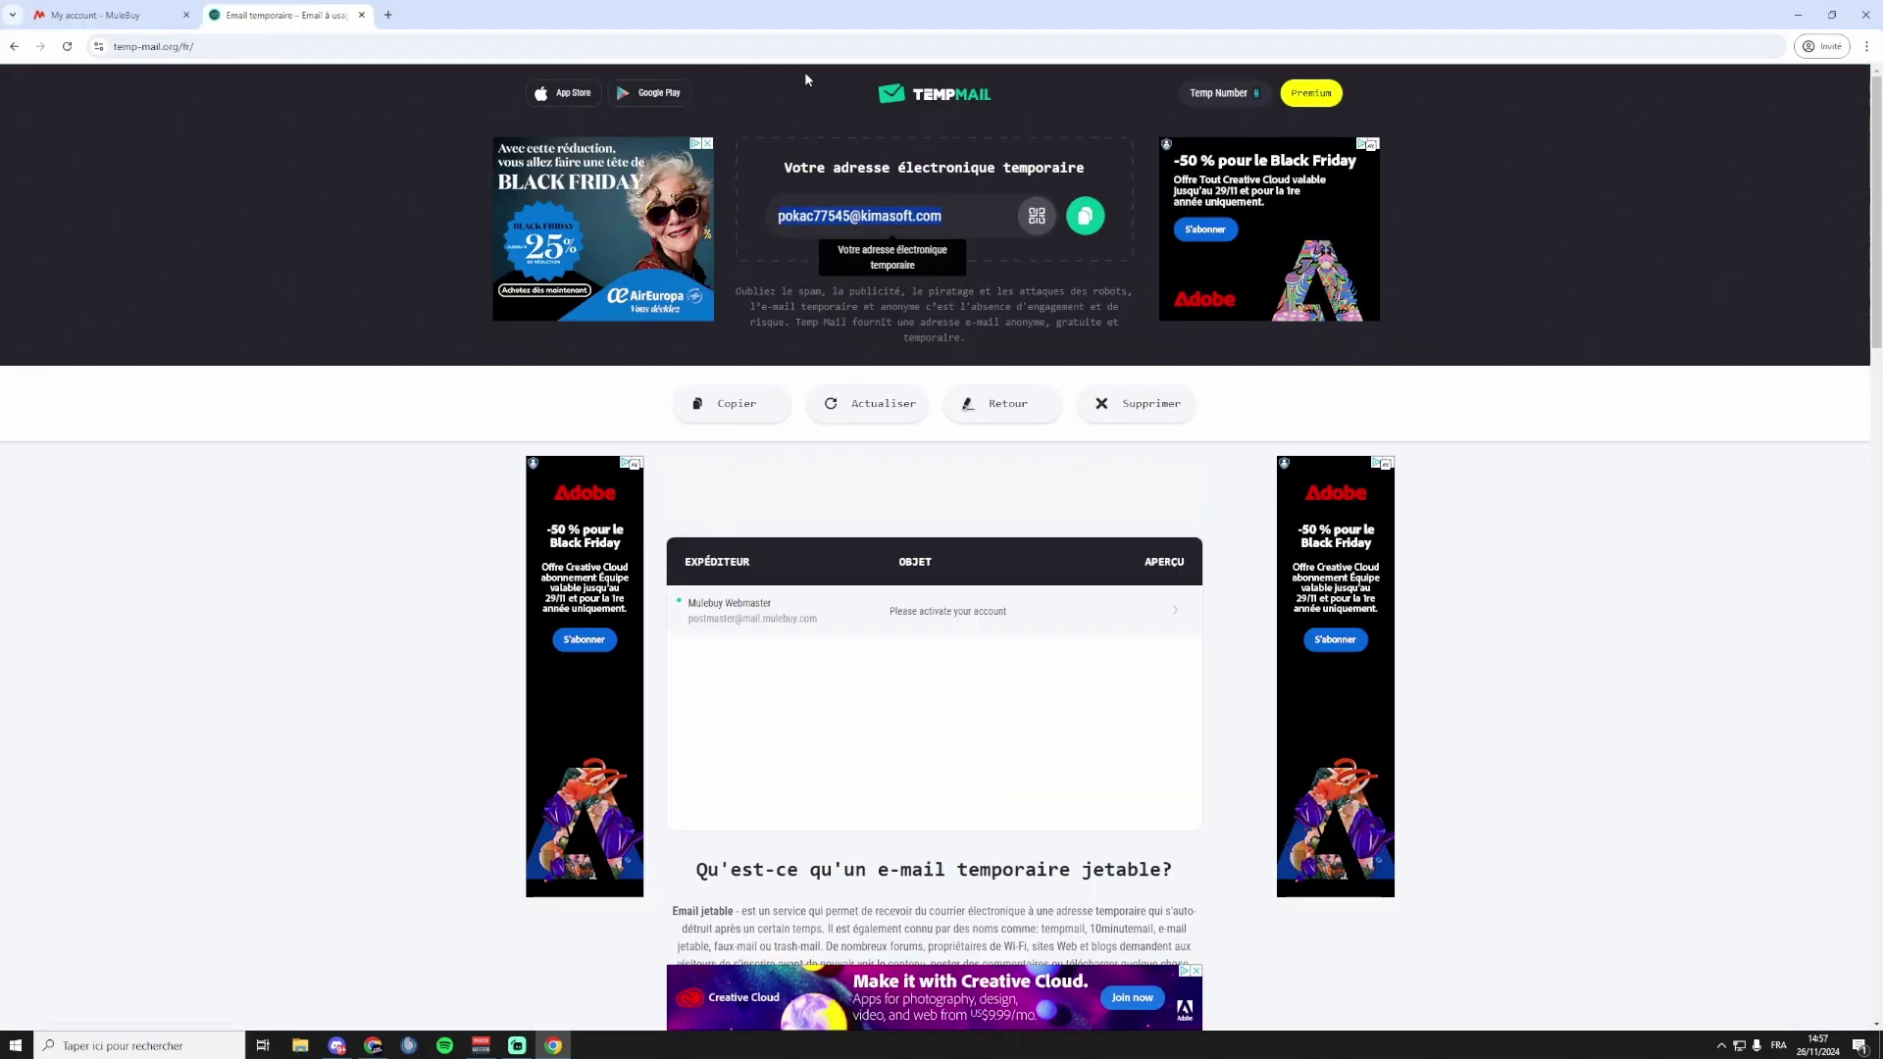
pyautogui.click(744, 620)
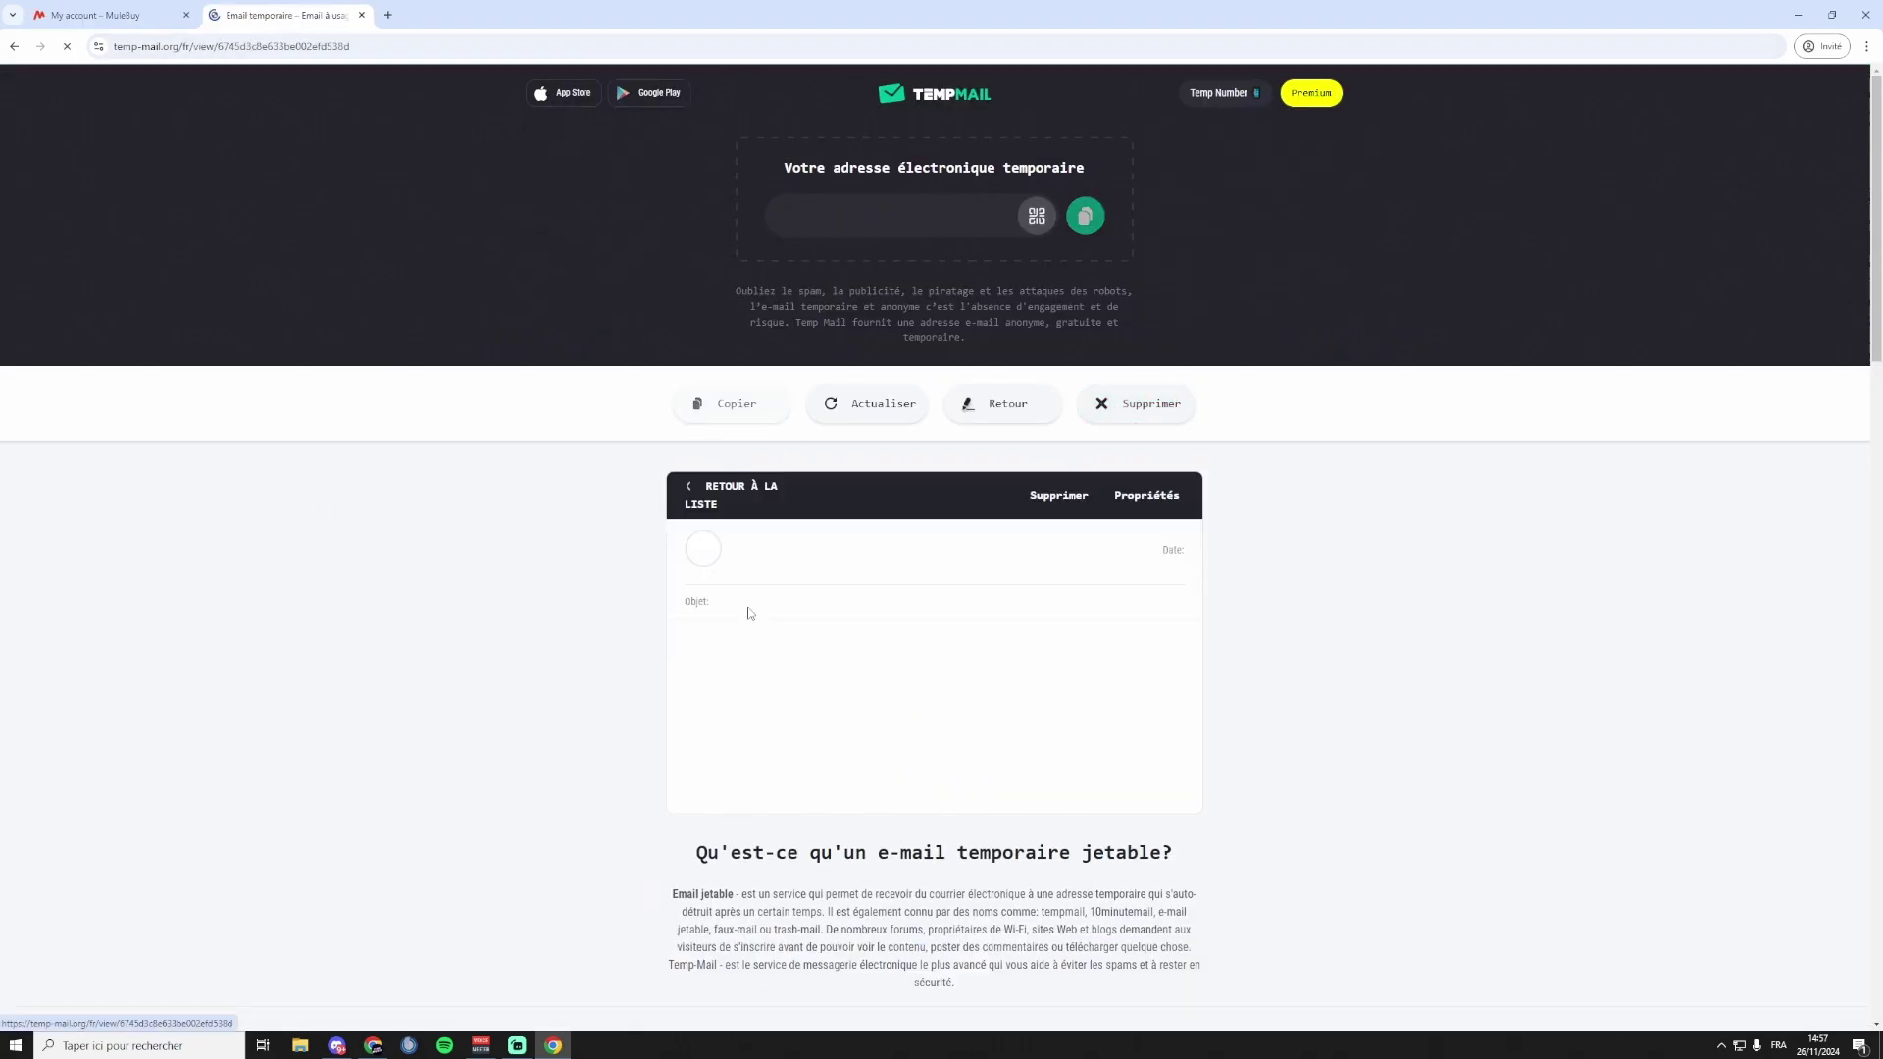
pyautogui.scroll(-2, 1104, 436)
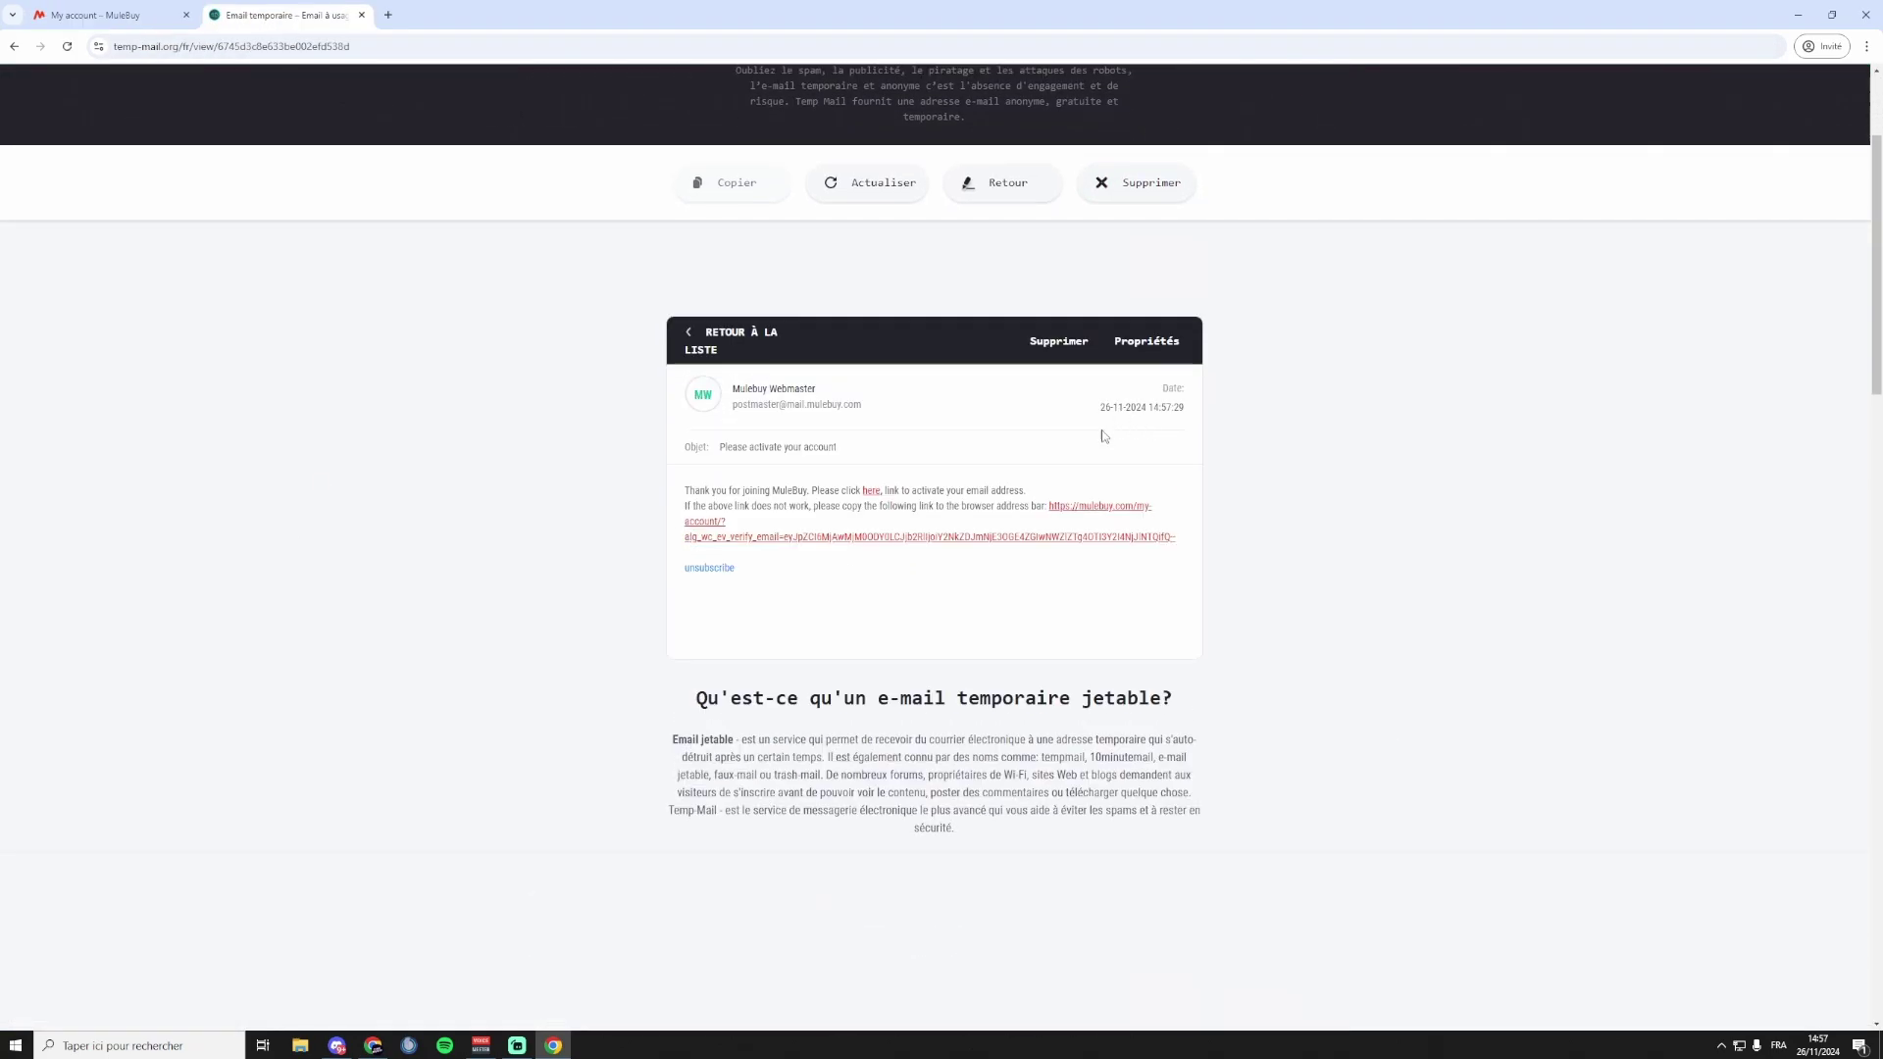
pyautogui.click(1078, 502)
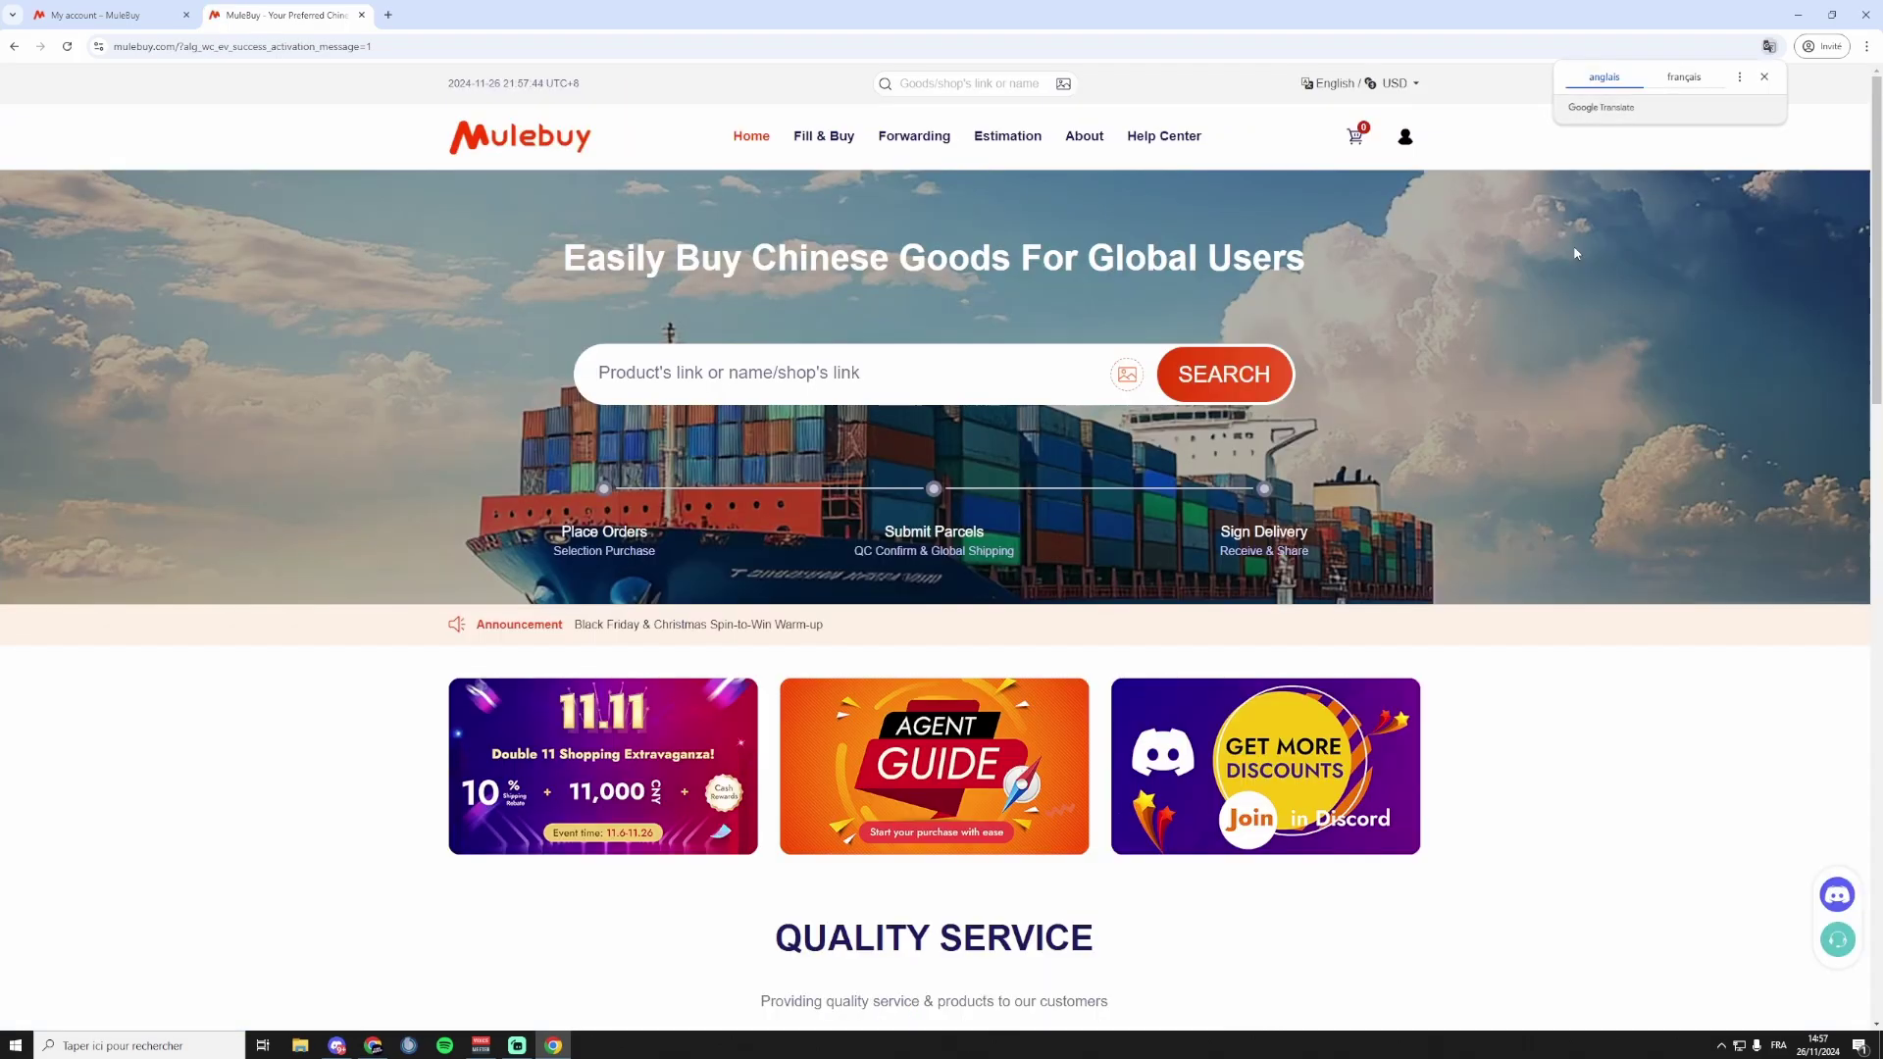
# Check the account-activated confirmation and close the duplicate Mulebuy tab.
pyautogui.click(1346, 220)
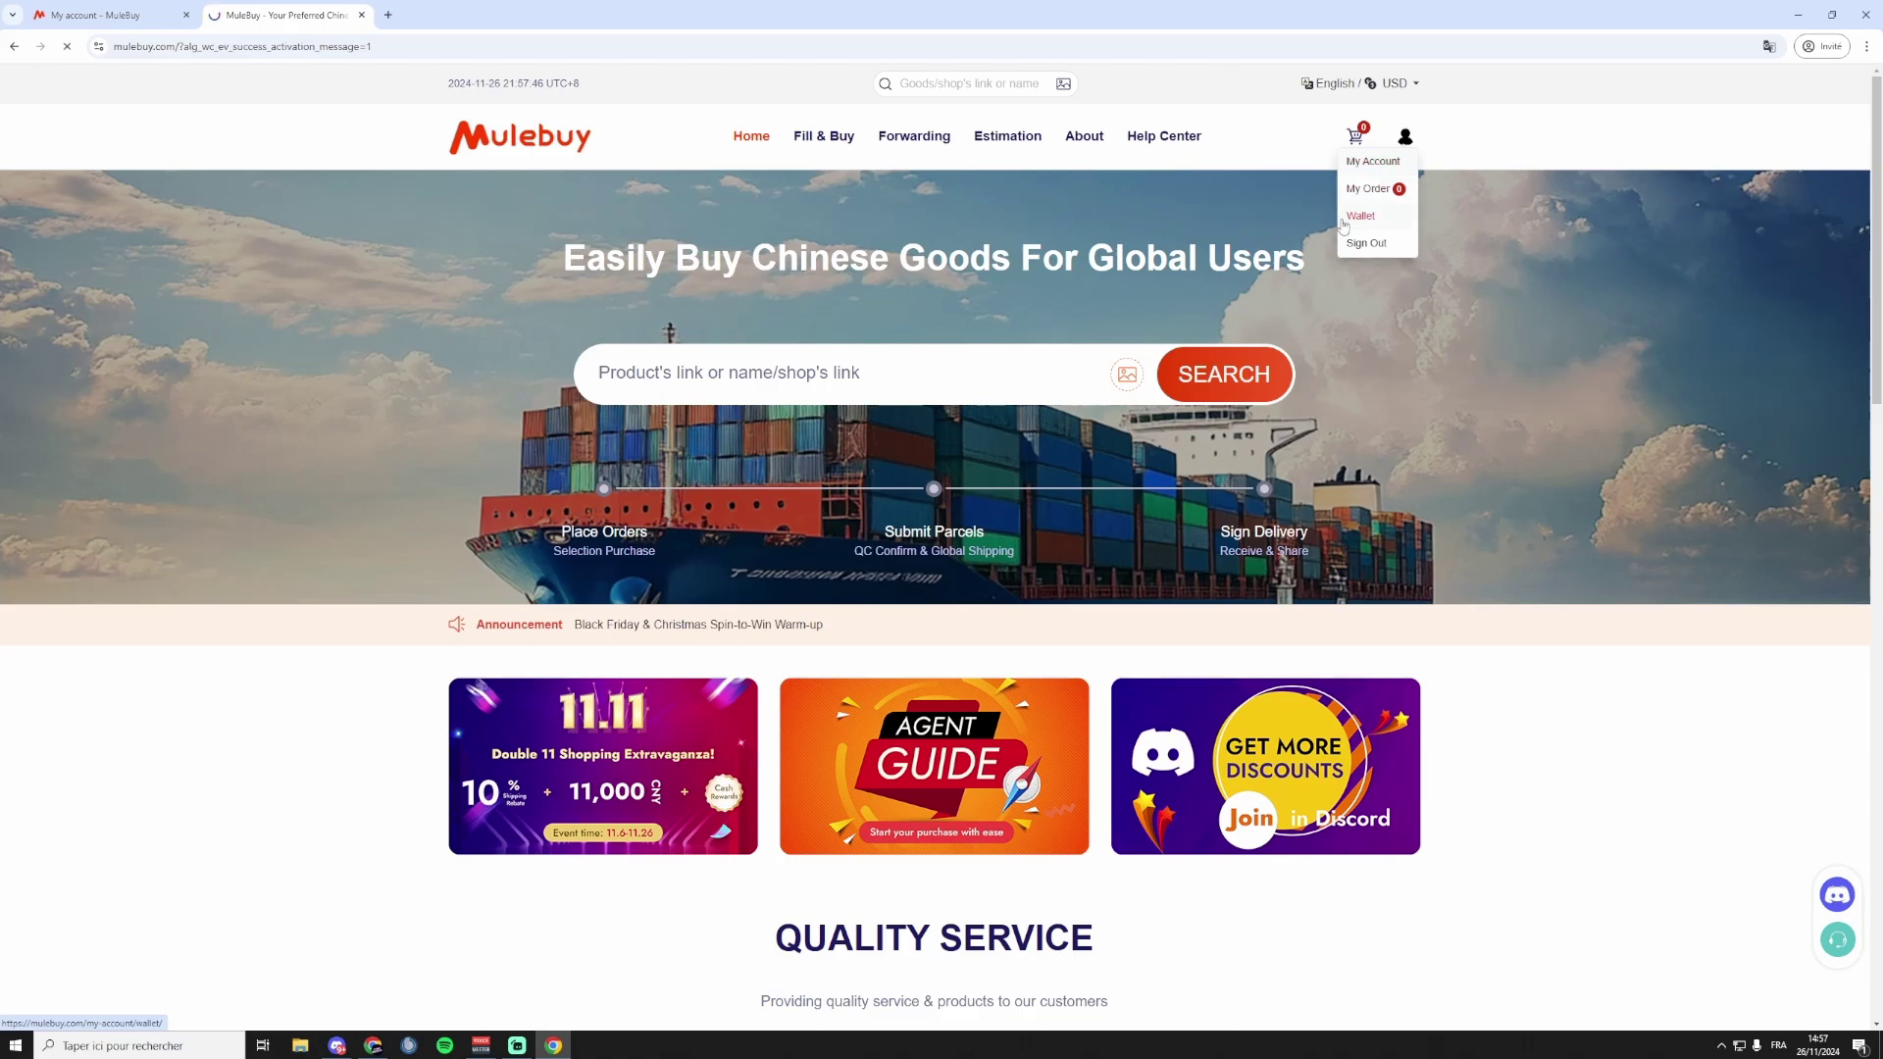
pyautogui.moveTo(861, 237); pyautogui.dragTo(709, 238)
pyautogui.click(747, 240)
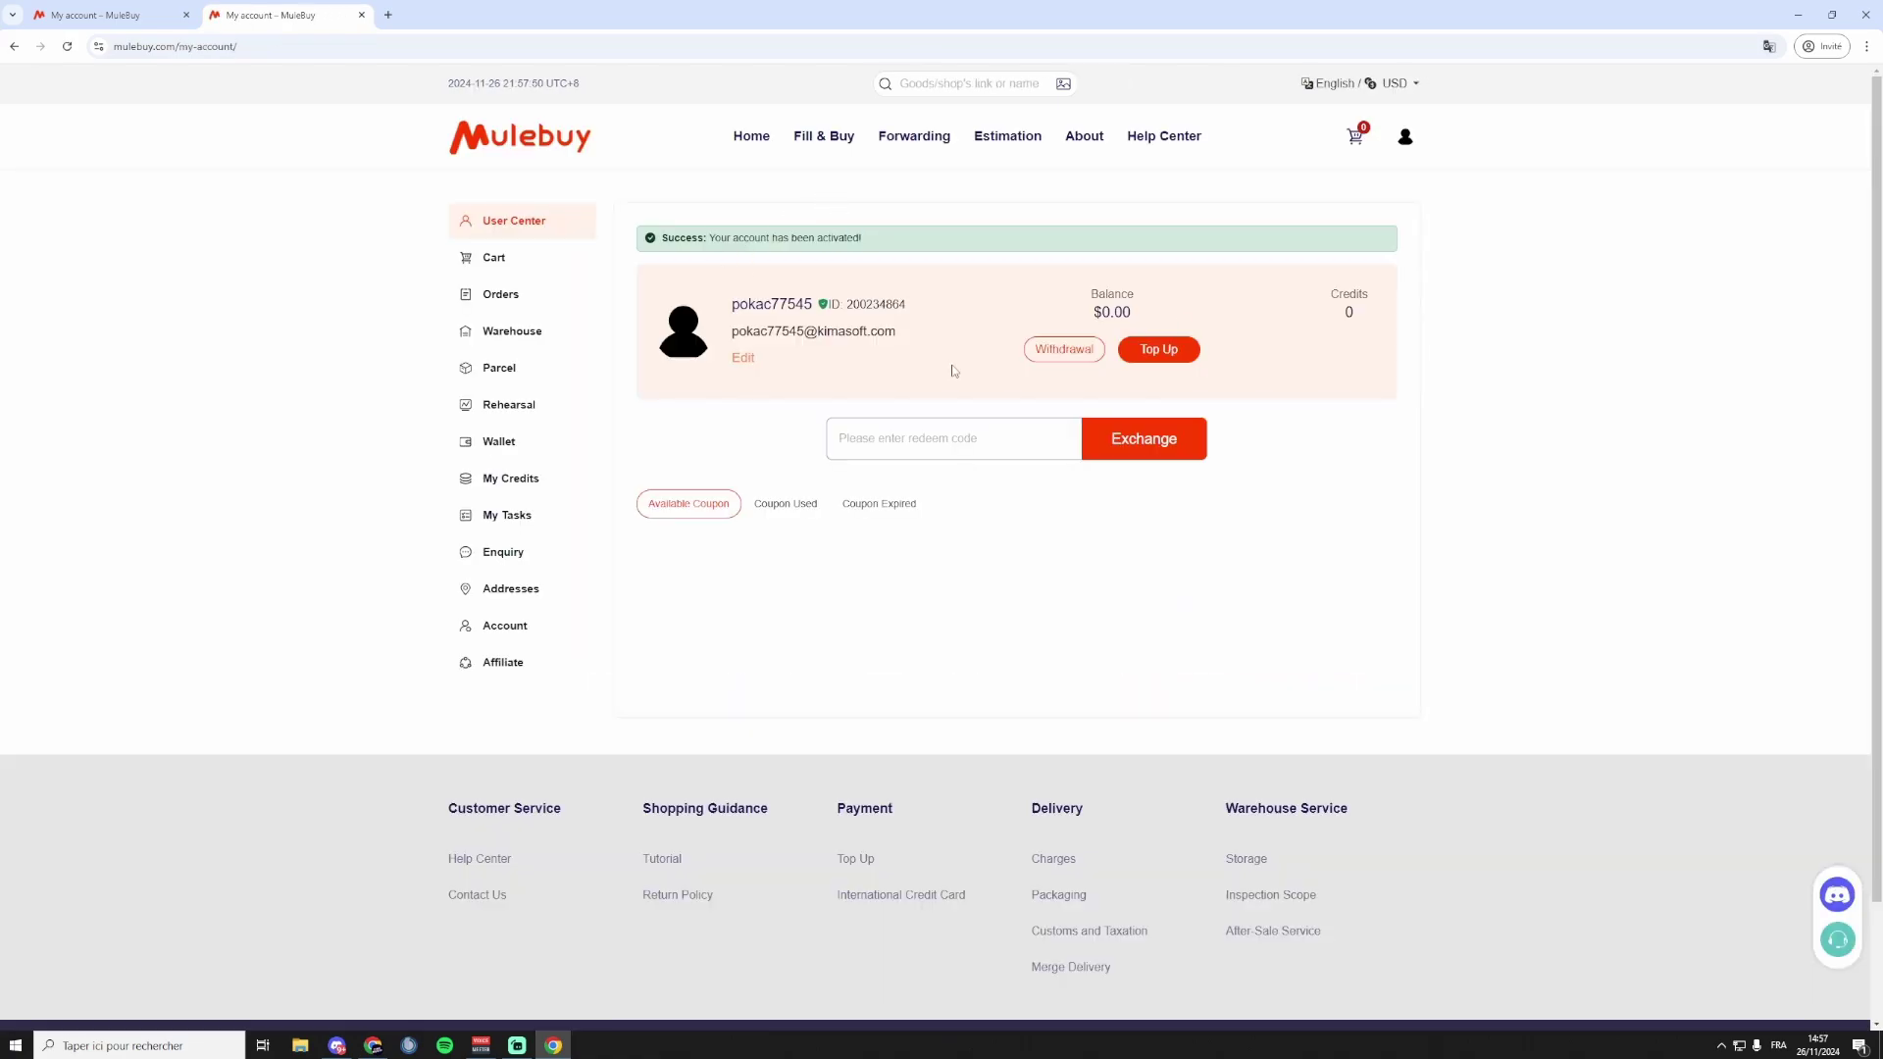
pyautogui.hotkey('ctrl', 'w')
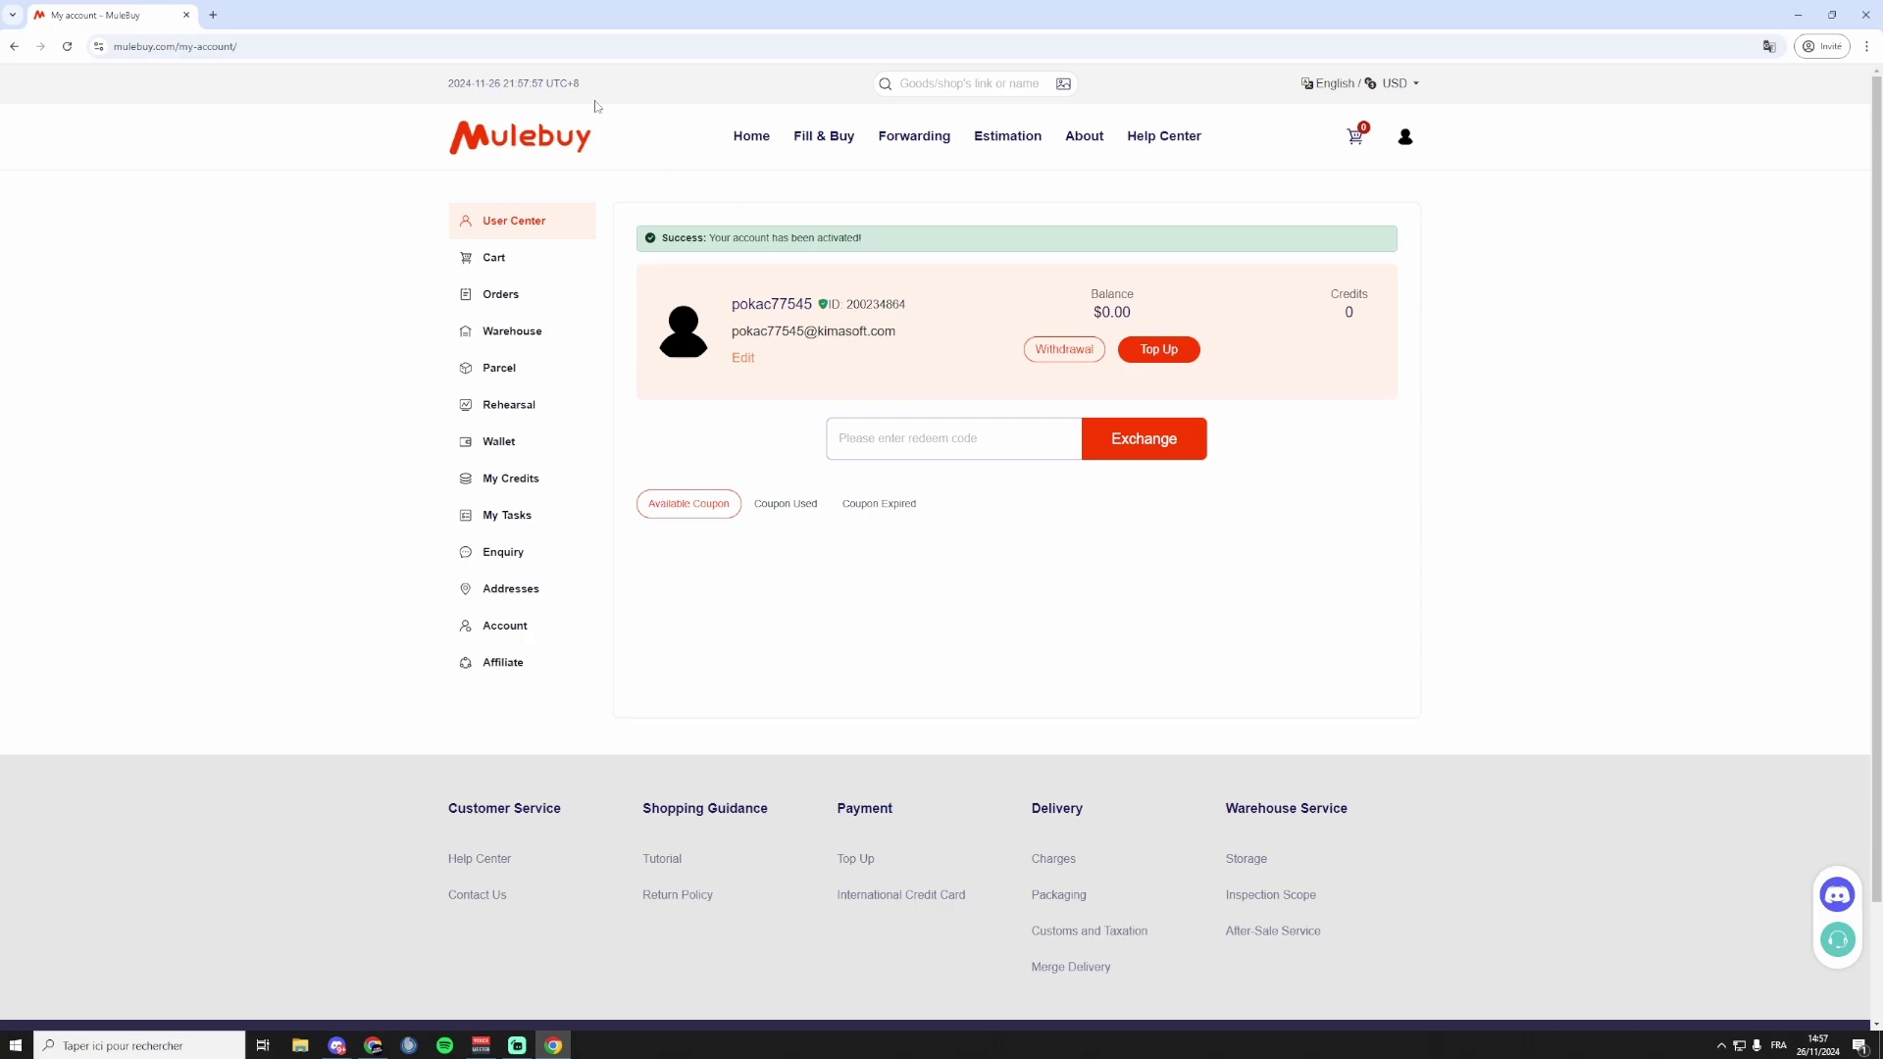
pyautogui.click(214, 14)
# Search 'nelly taobao', open the Nelly shop and copy the multicoloured short-sleeve T-shirt's link.
pyautogui.write('nelly taobao')
pyautogui.press('Return')
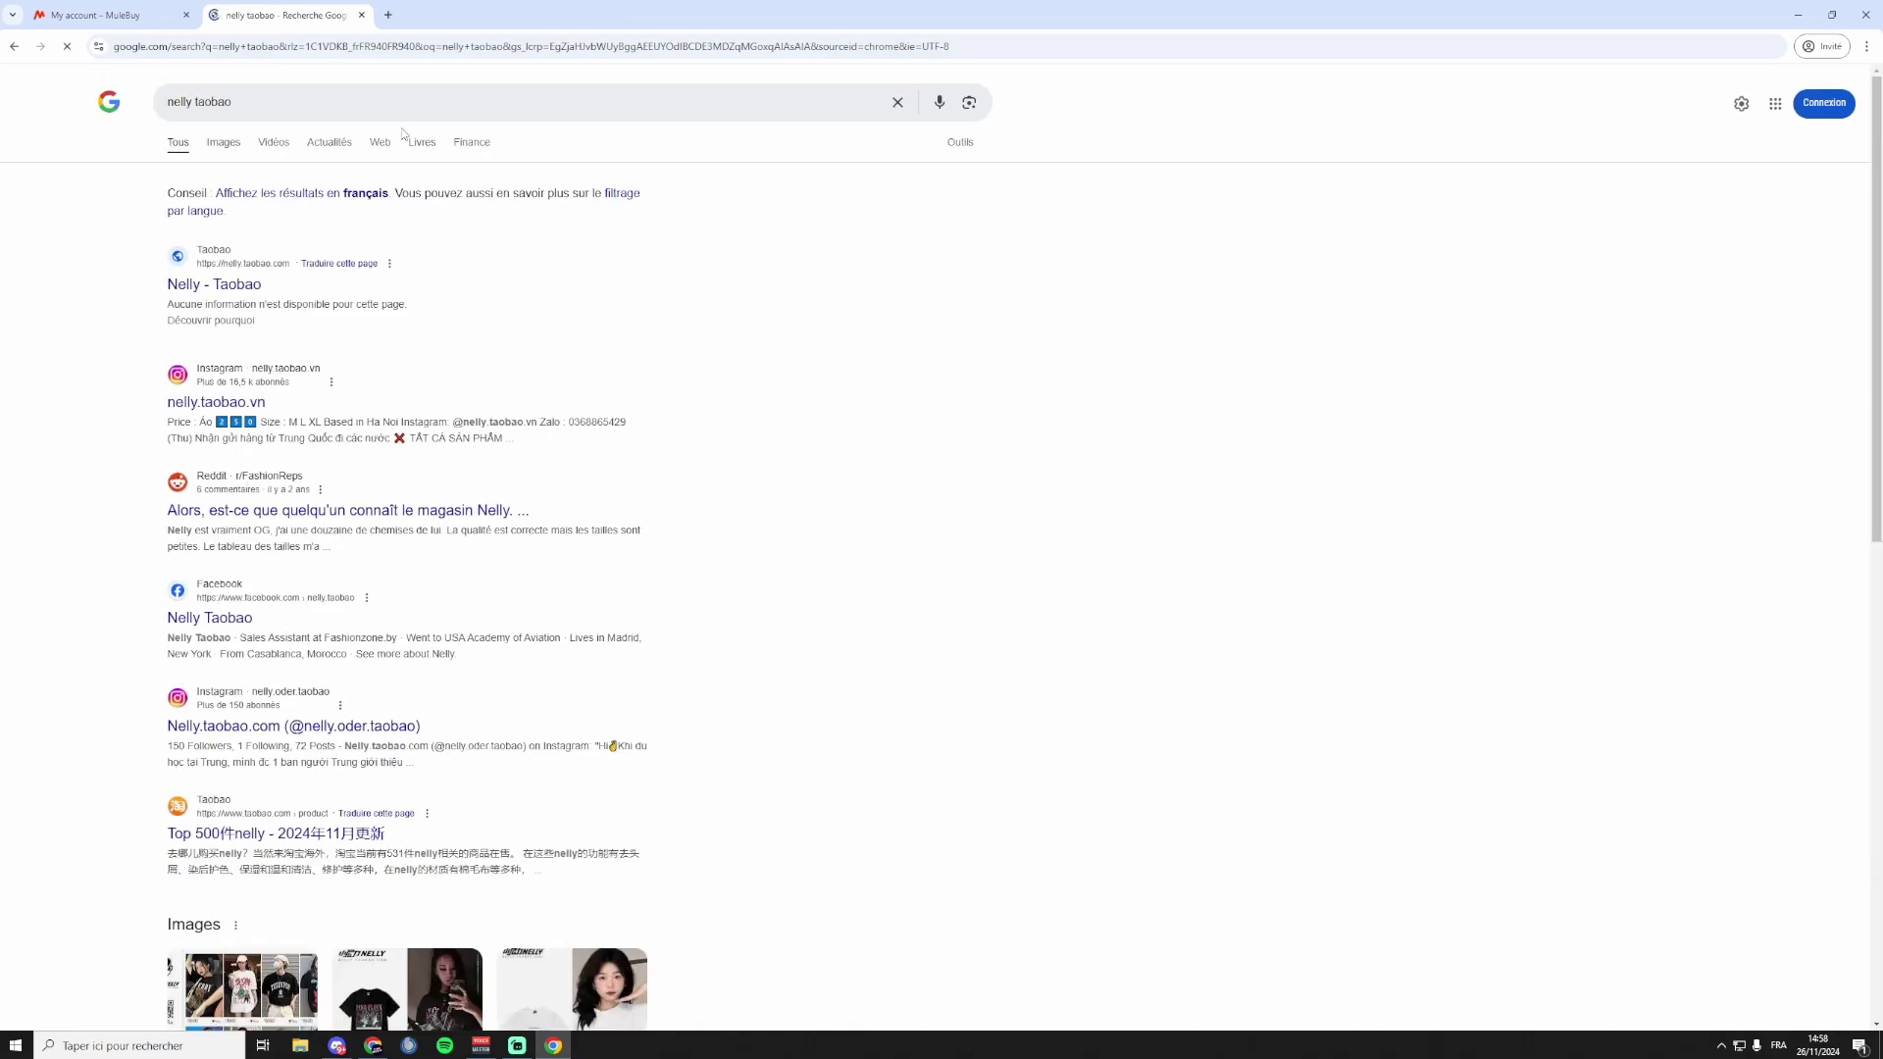
pyautogui.click(240, 290)
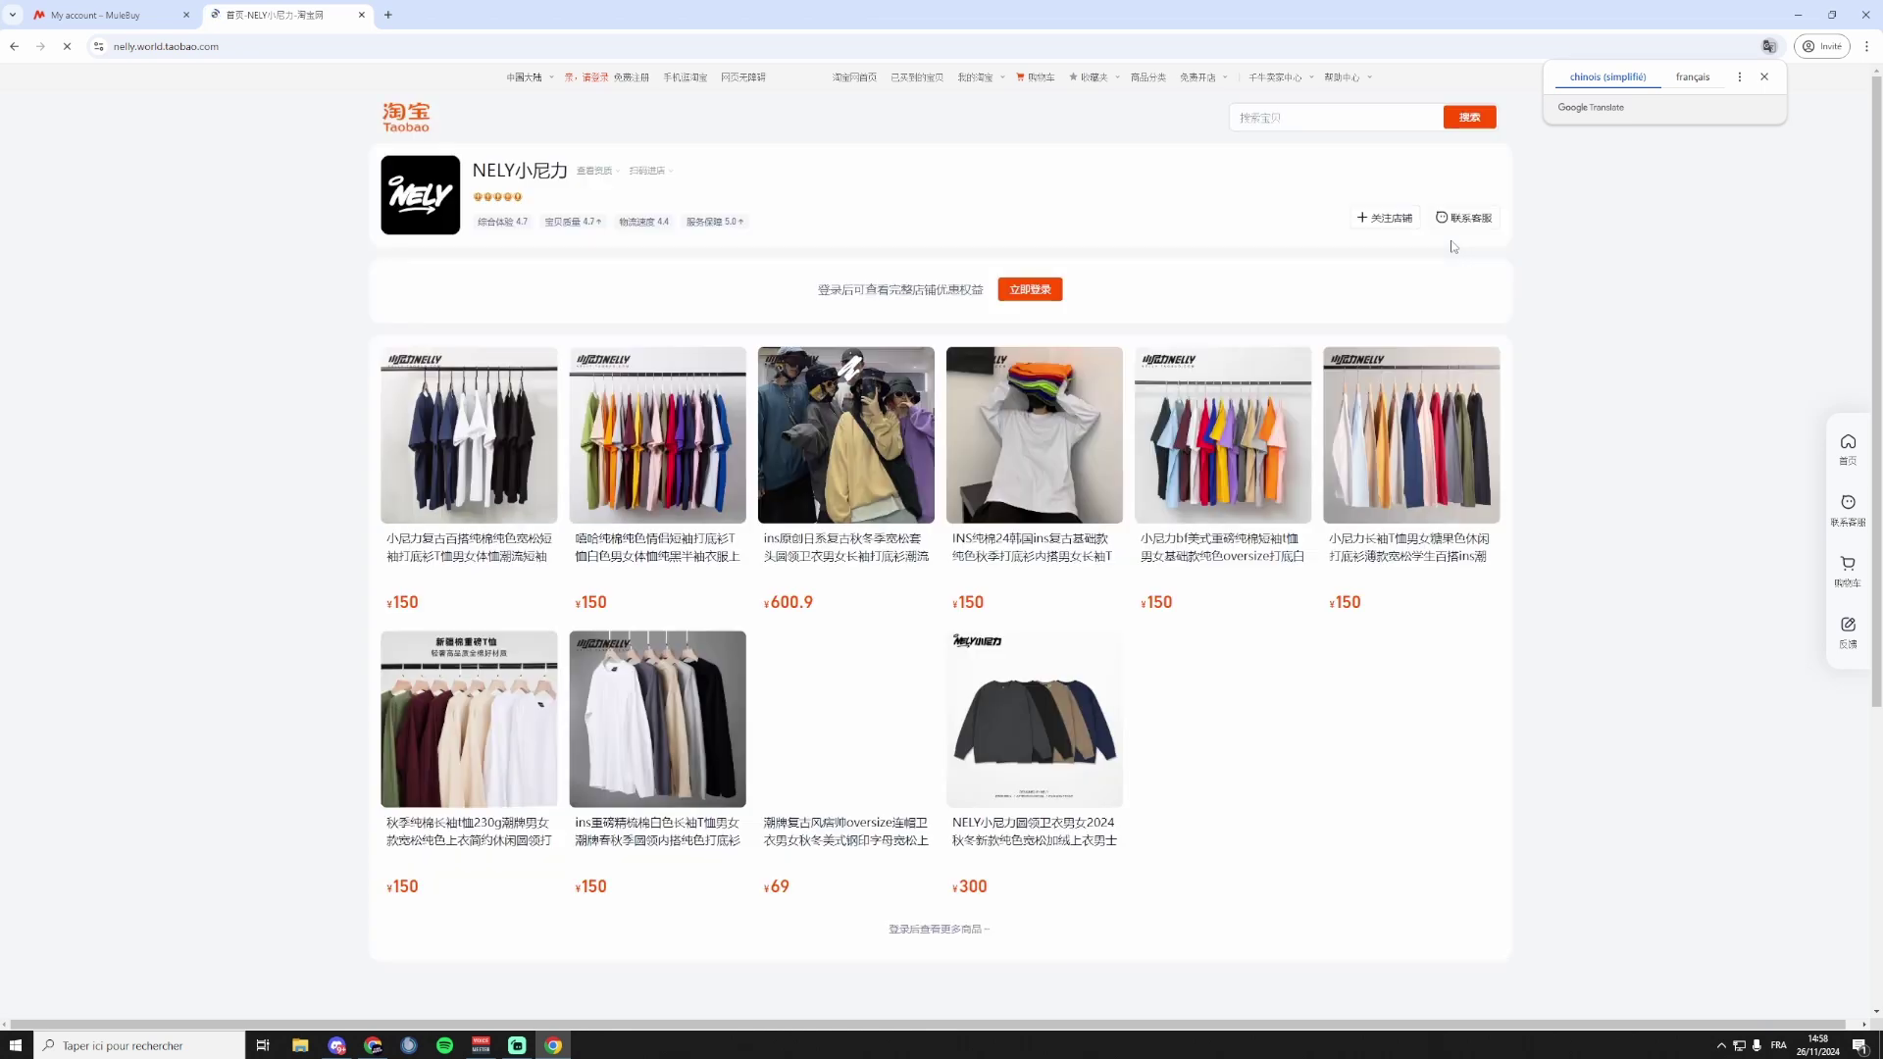
pyautogui.click(1452, 247)
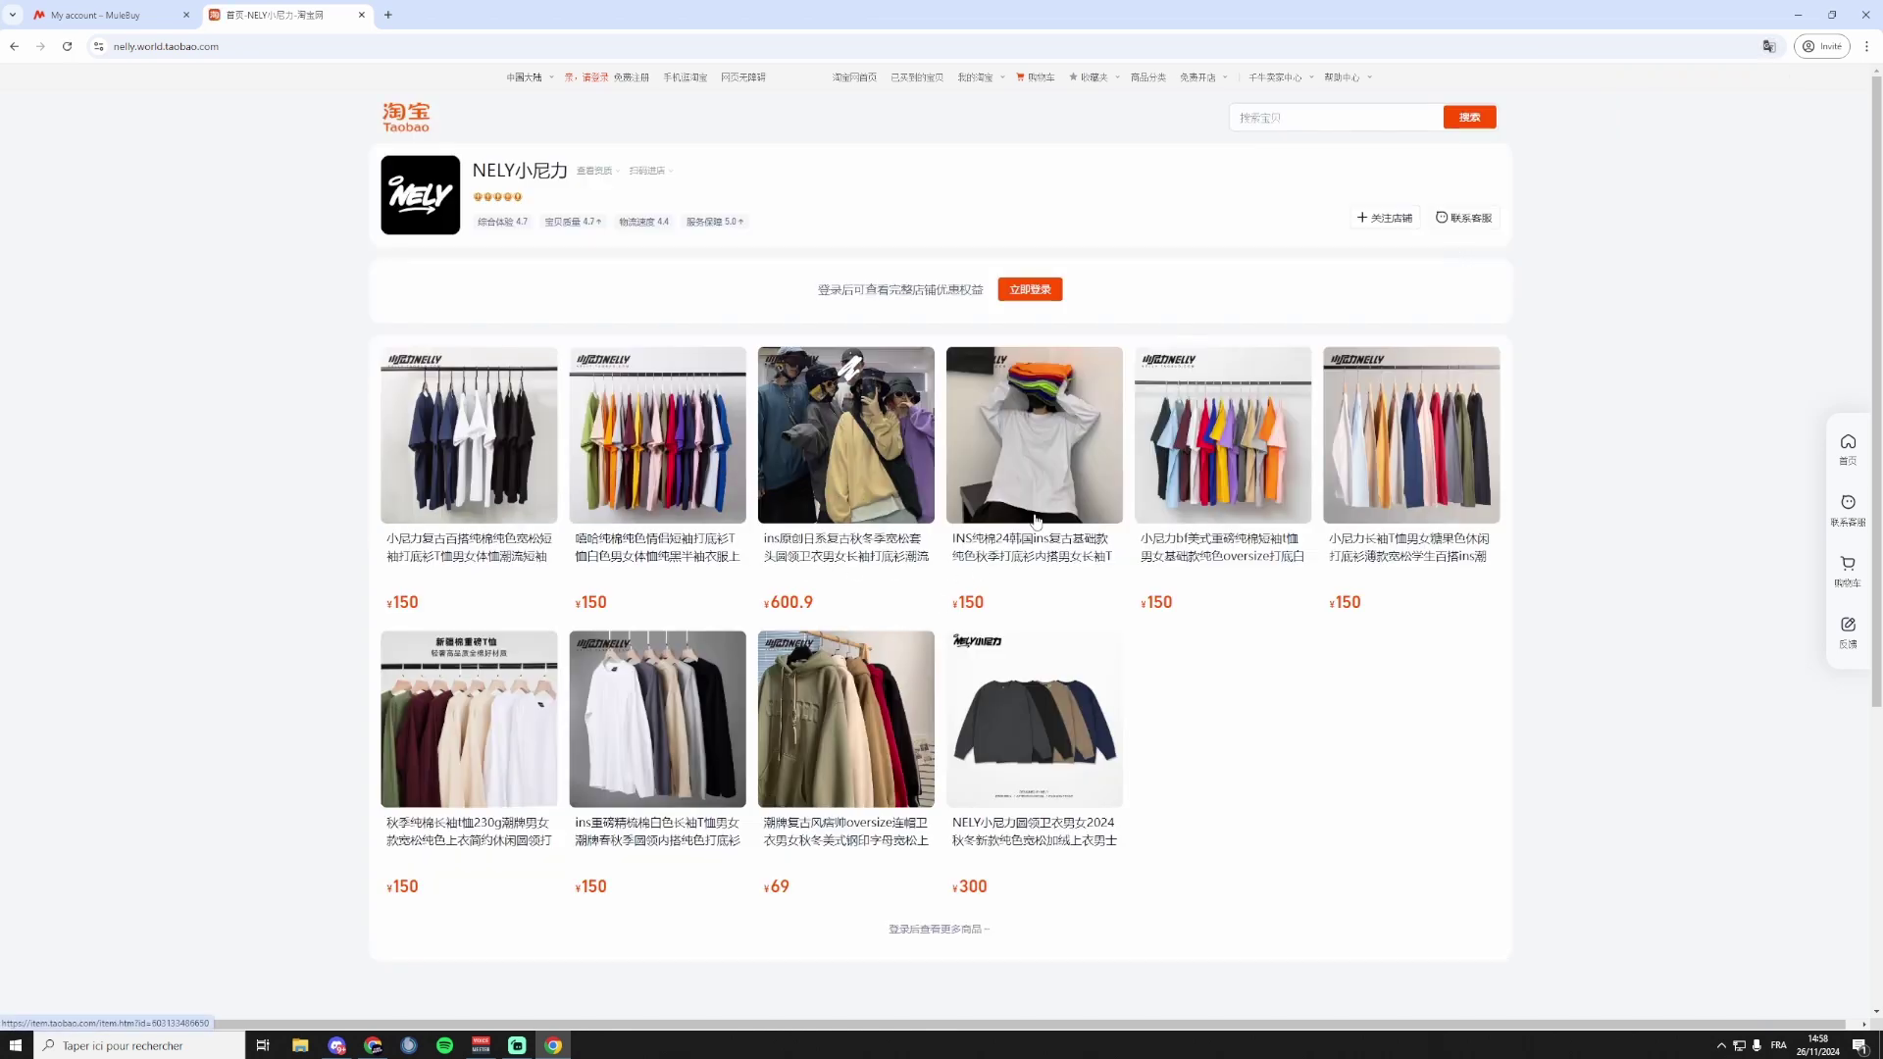
pyautogui.click(643, 448)
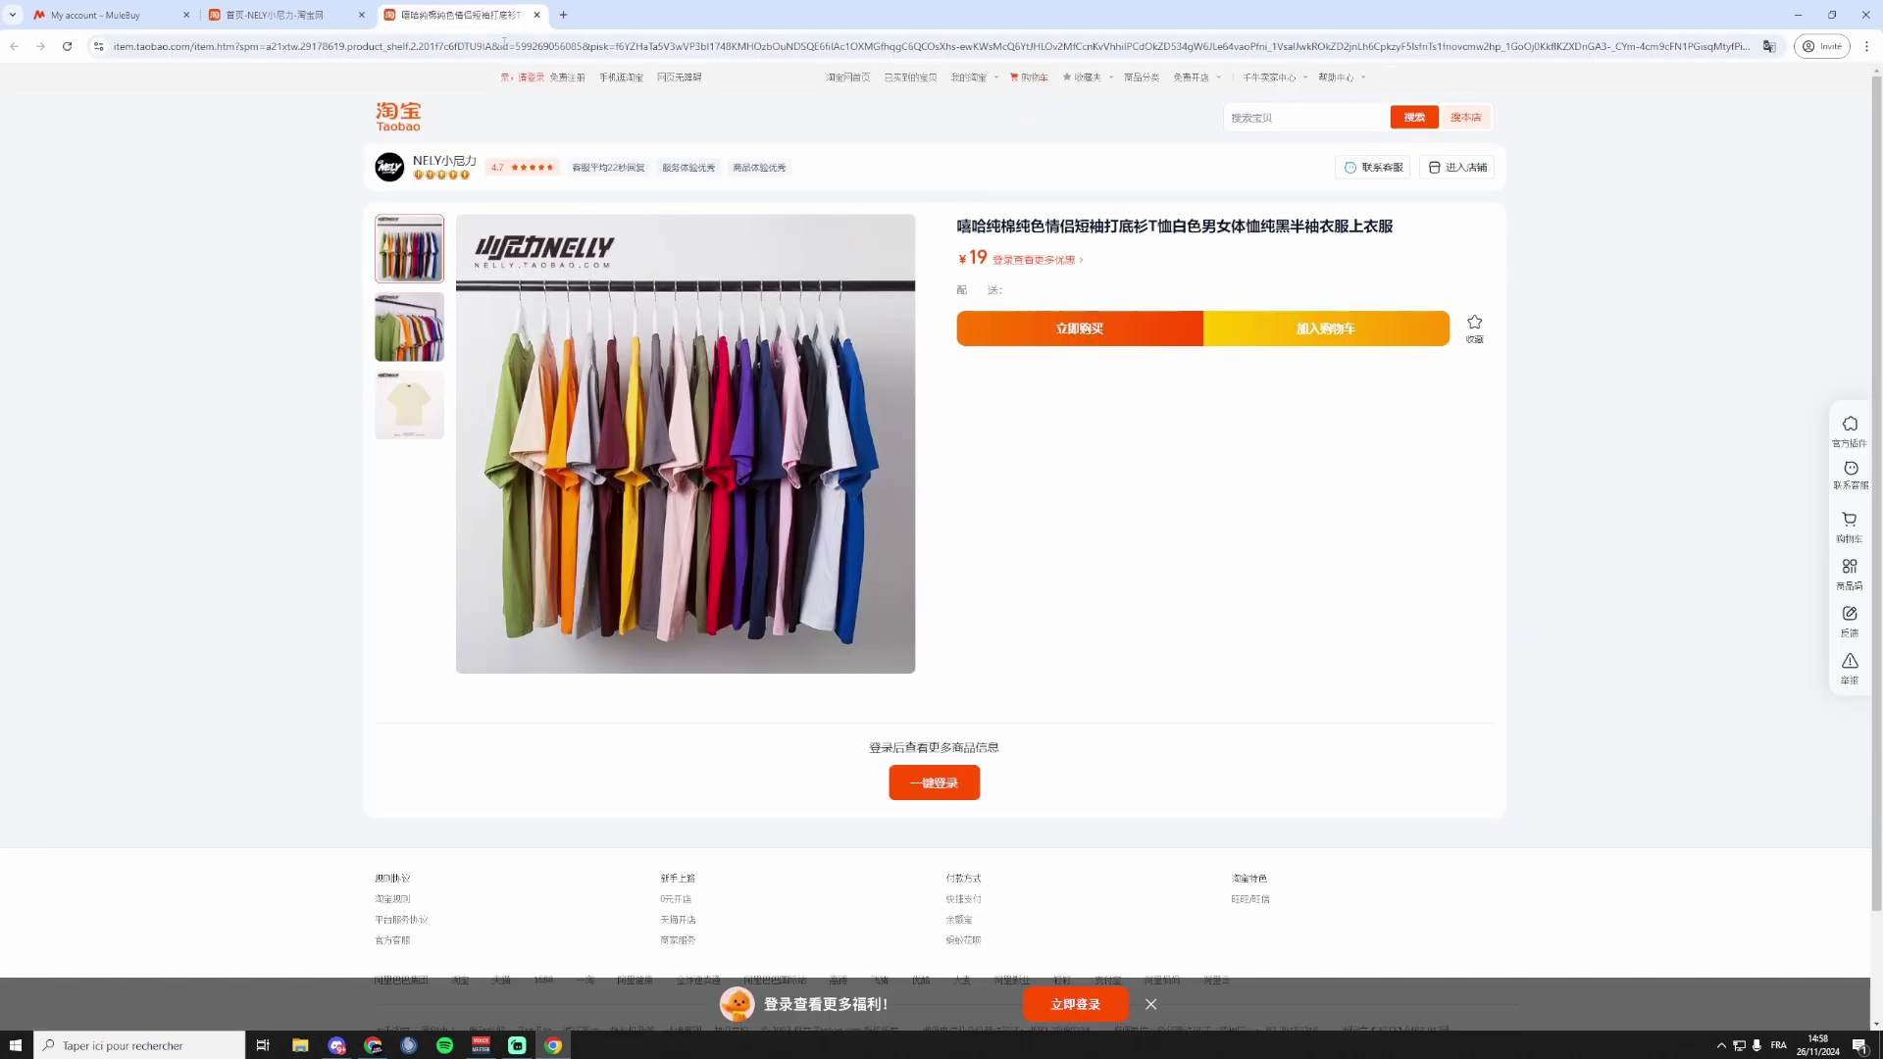
pyautogui.click(493, 46)
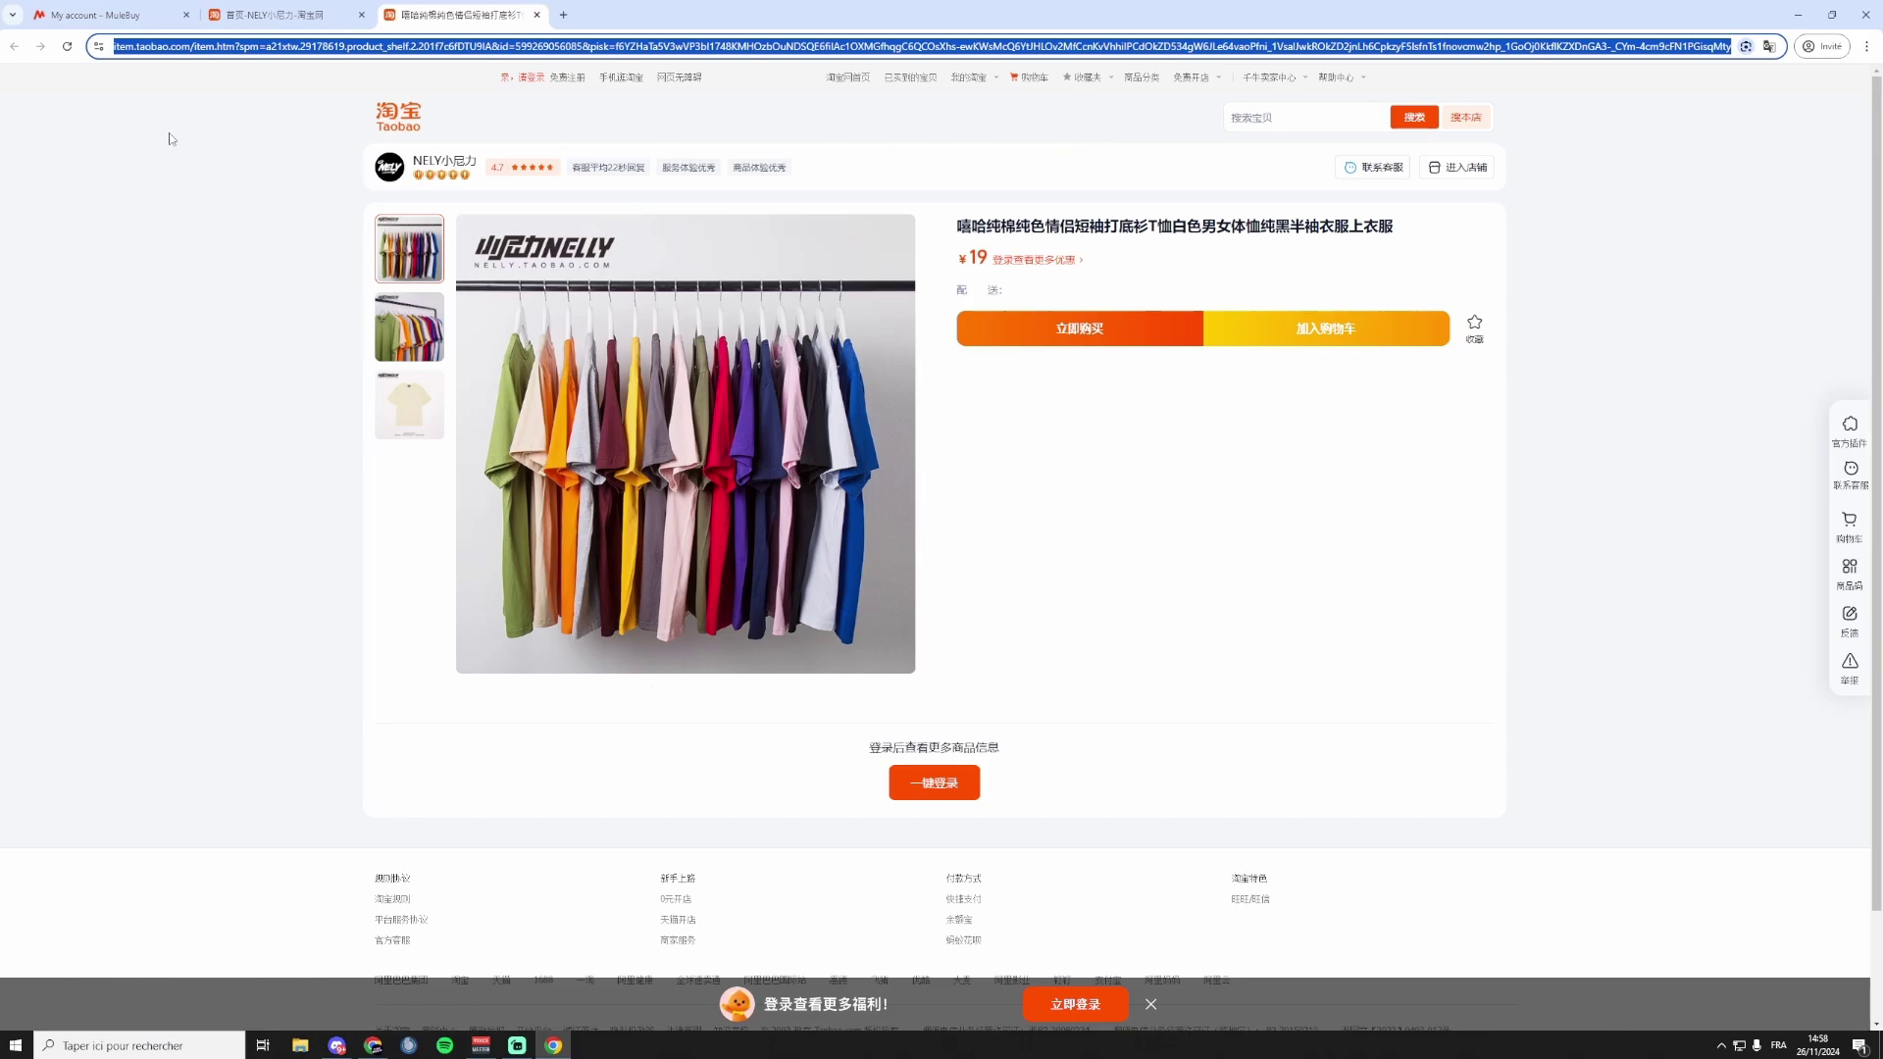
pyautogui.click(83, 14)
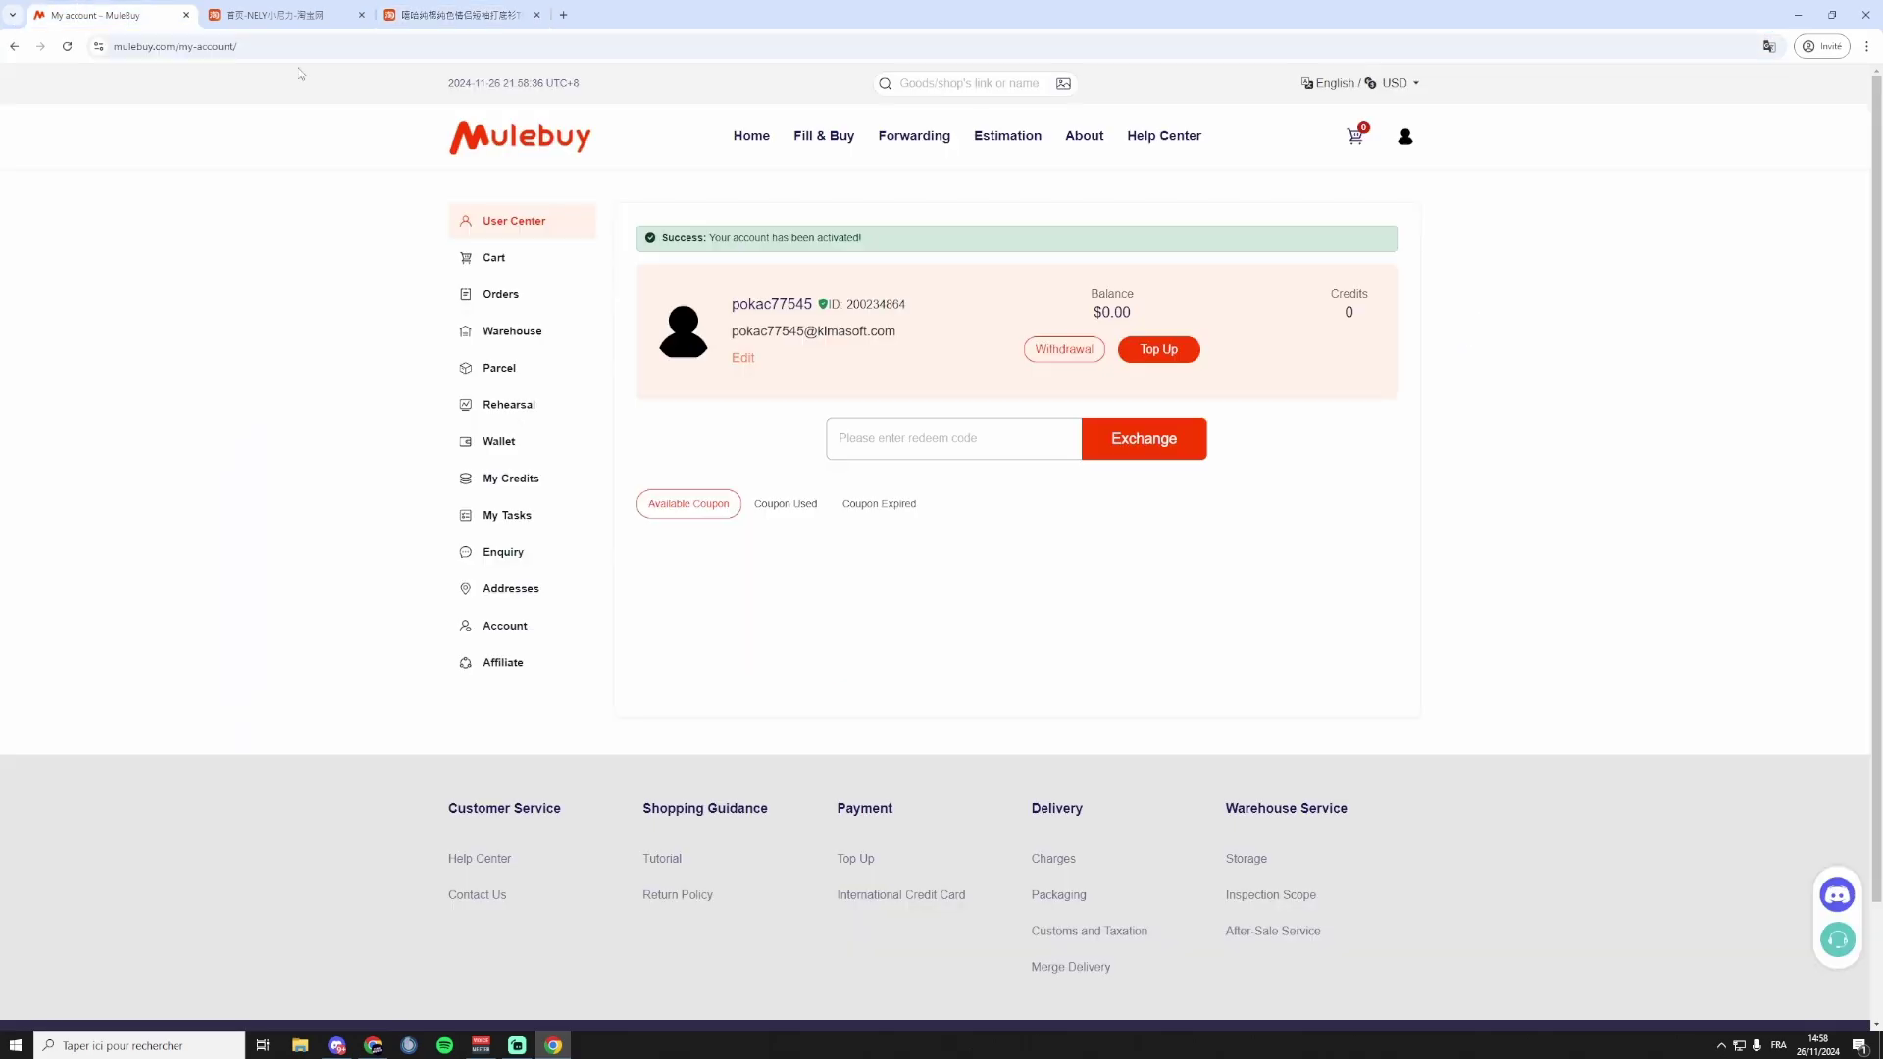
pyautogui.click(951, 87)
pyautogui.click(451, 15)
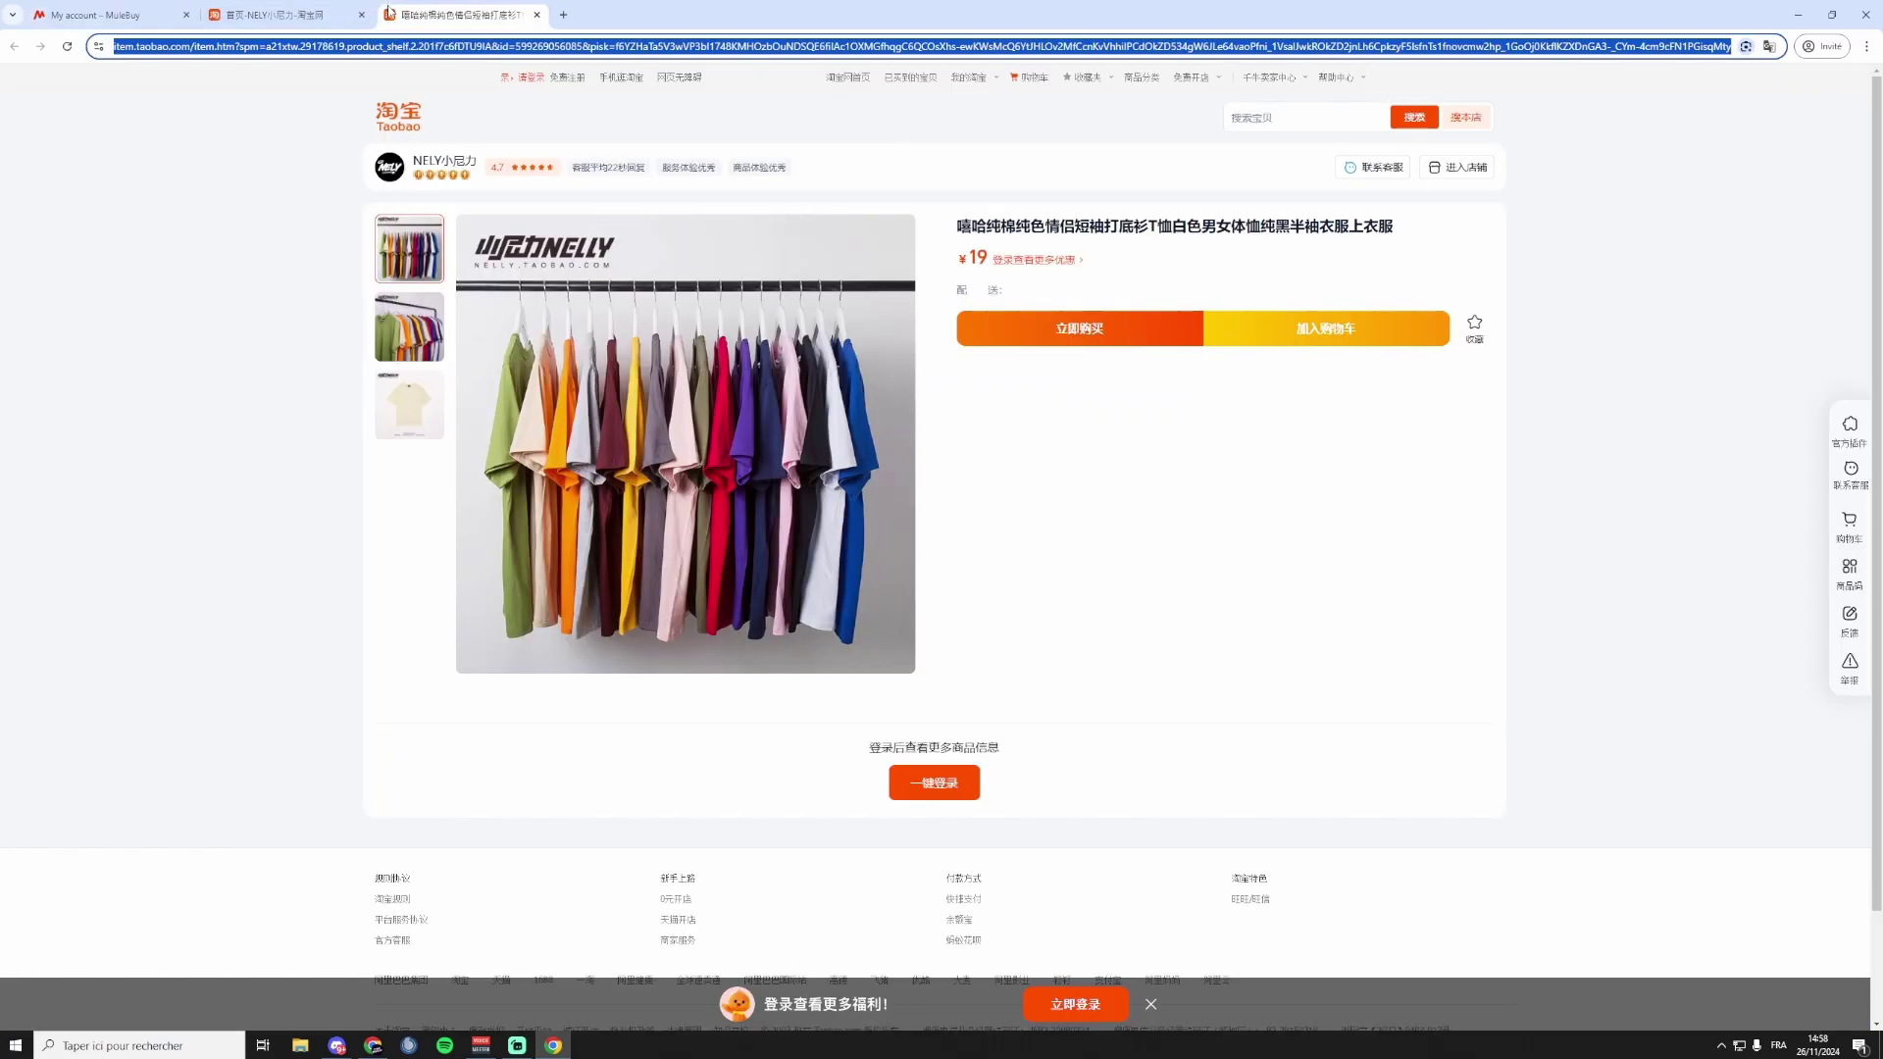
pyautogui.click(99, 15)
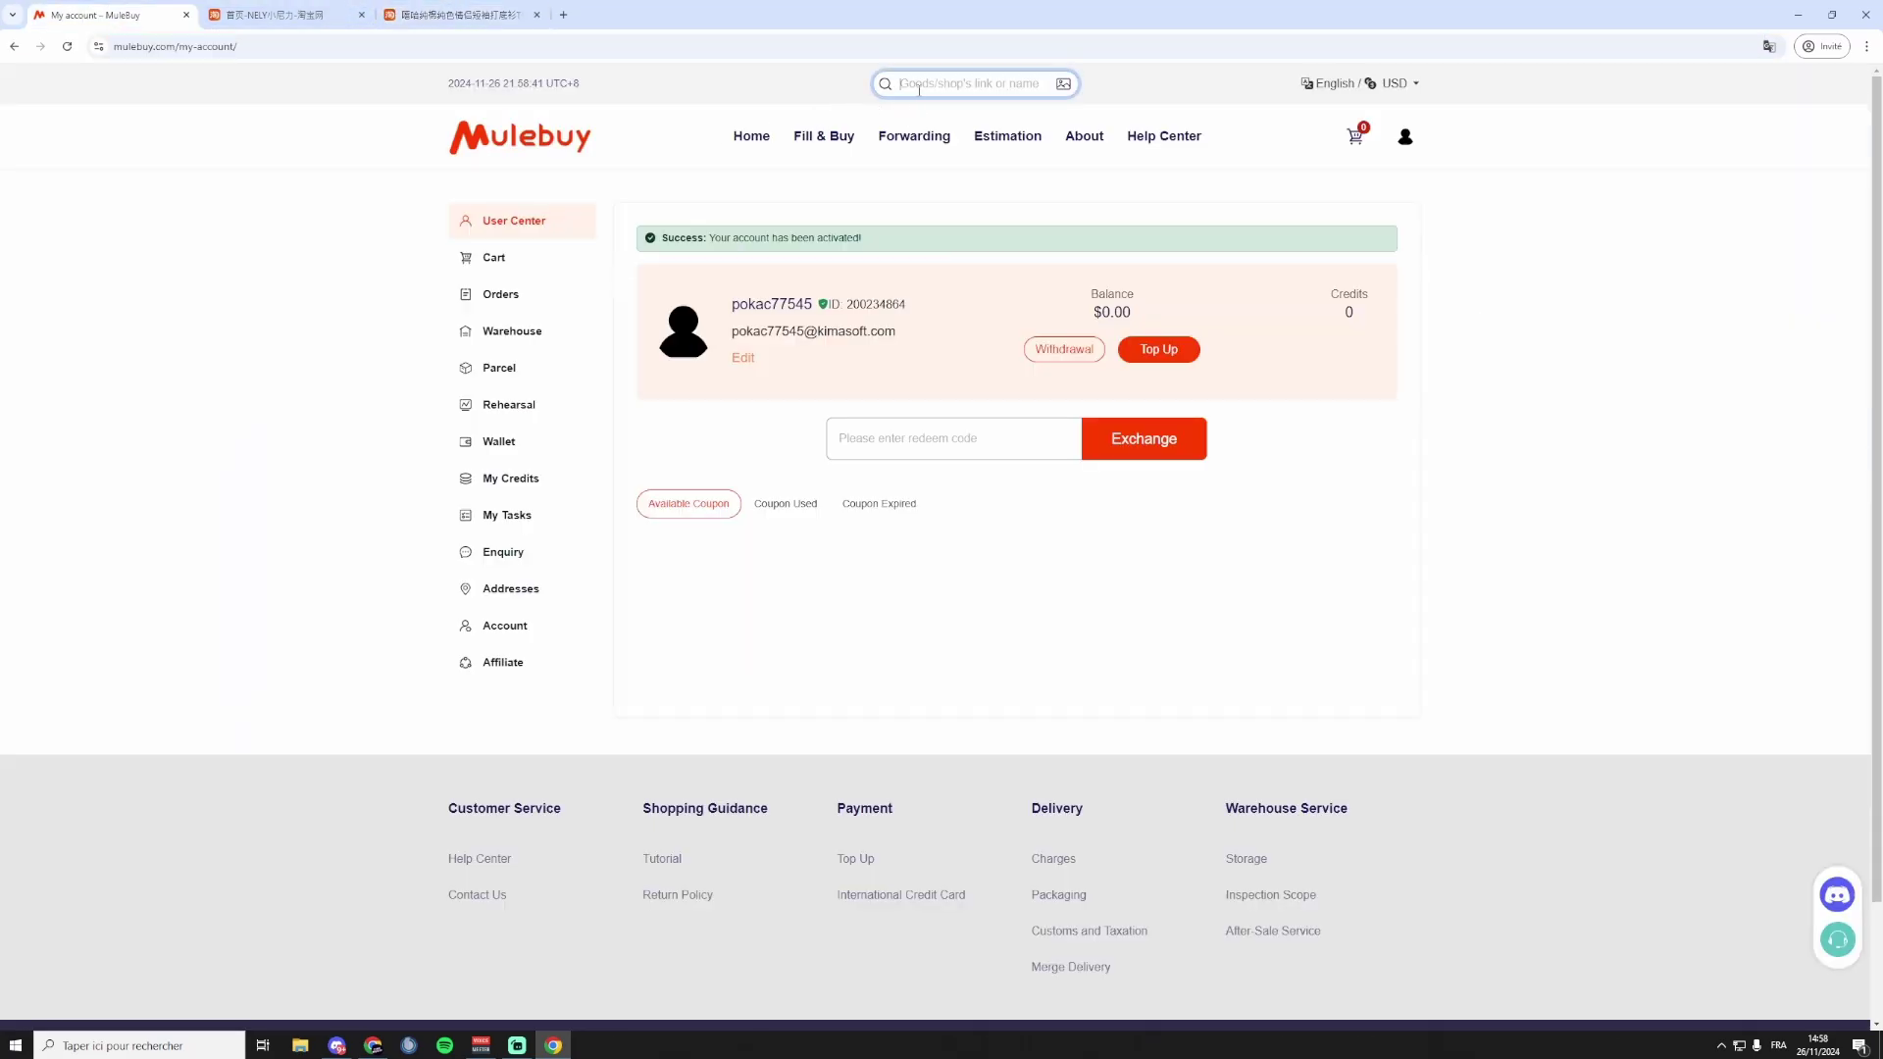
# Paste the Taobao T-shirt link into Mulebuy's search and open its CNY 19.00 product page.
pyautogui.hotkey('ctrl', 'v')
pyautogui.press('Return')
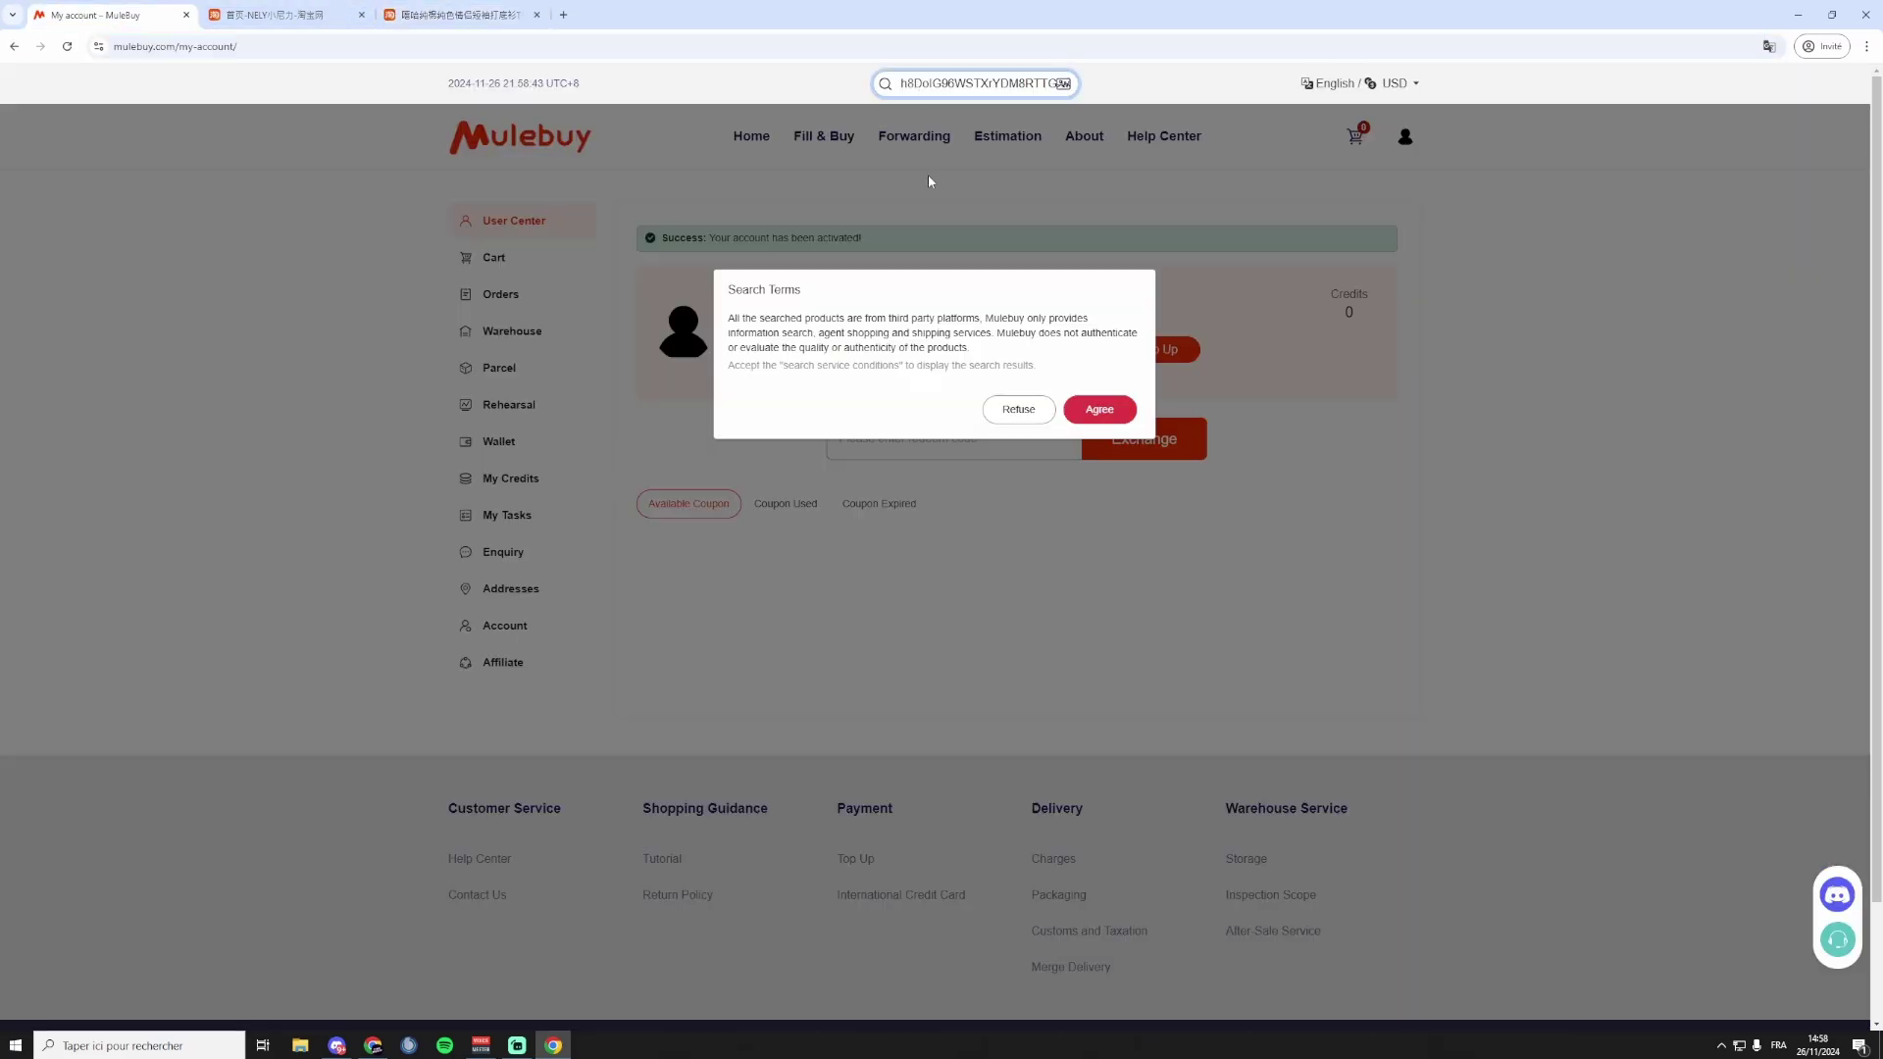
pyautogui.click(1096, 410)
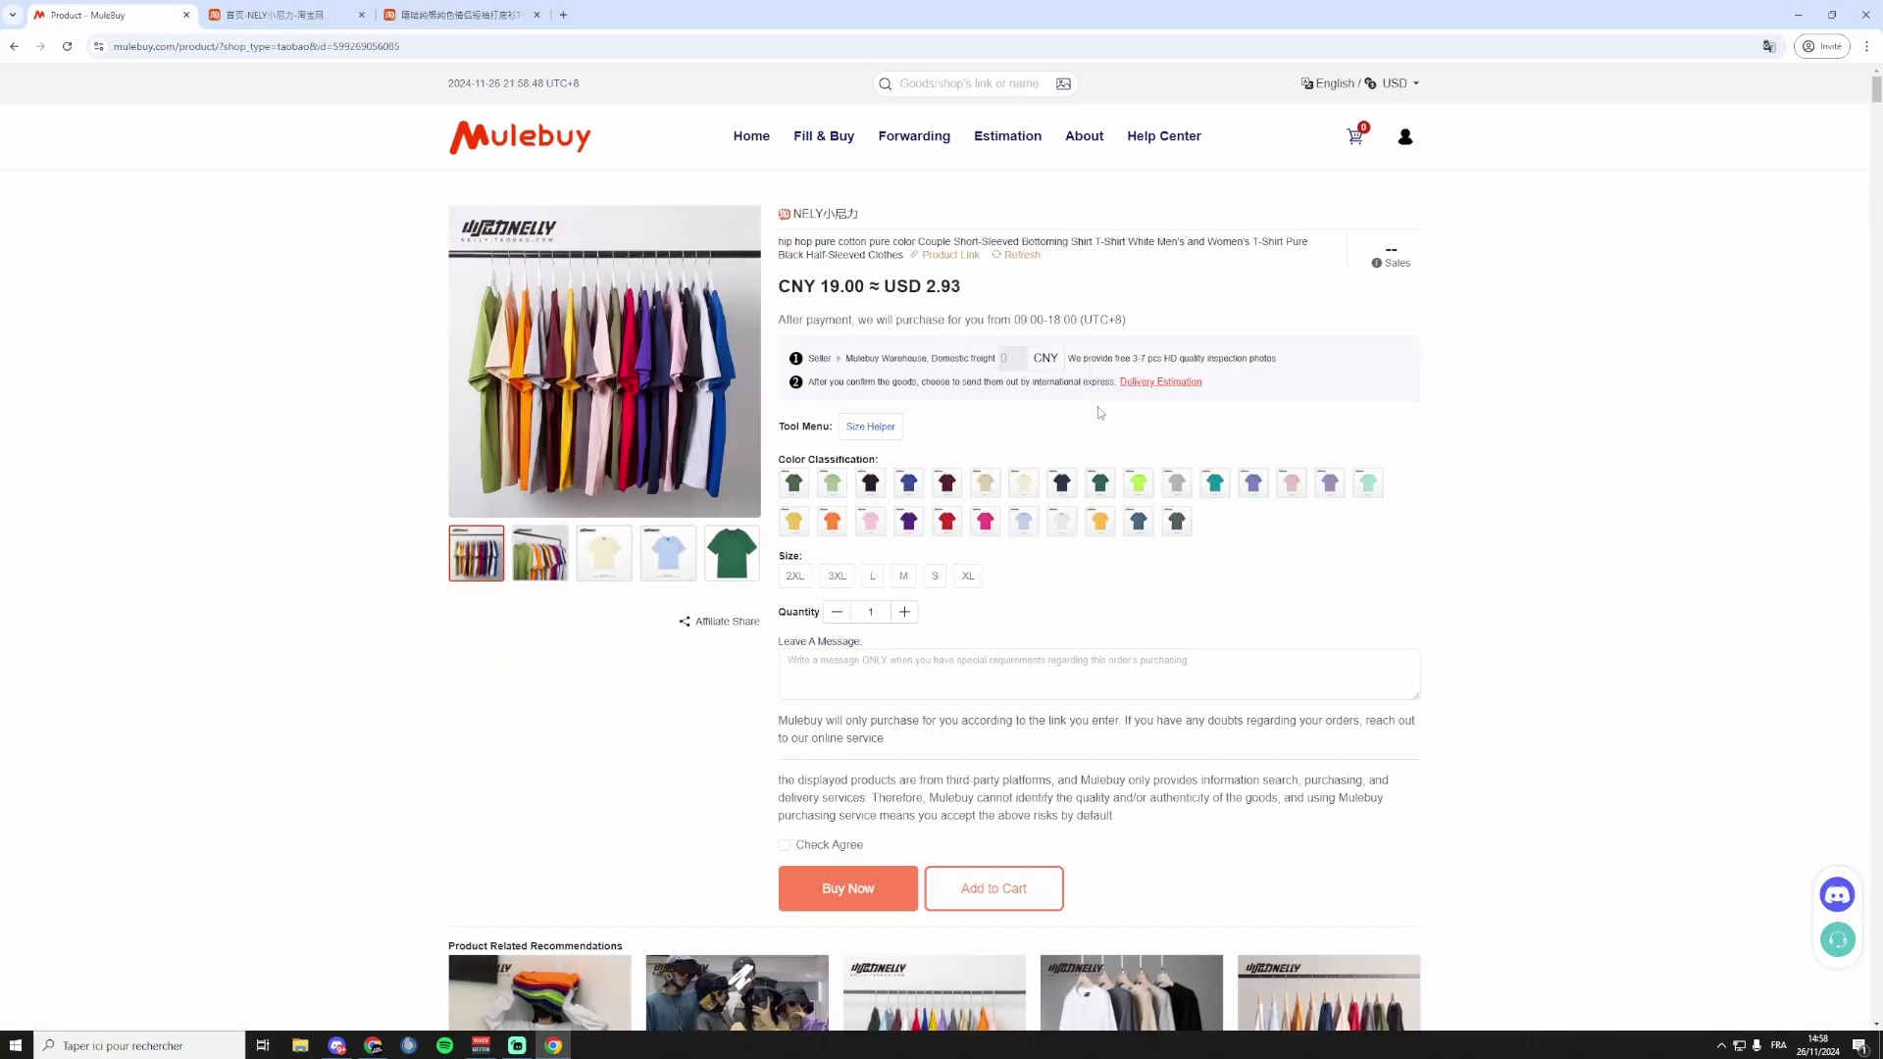
pyautogui.doubleClick(825, 286)
pyautogui.click(945, 285)
# Switch the site to Français with prices shown in EUR.
pyautogui.click(1388, 85)
pyautogui.click(1364, 271)
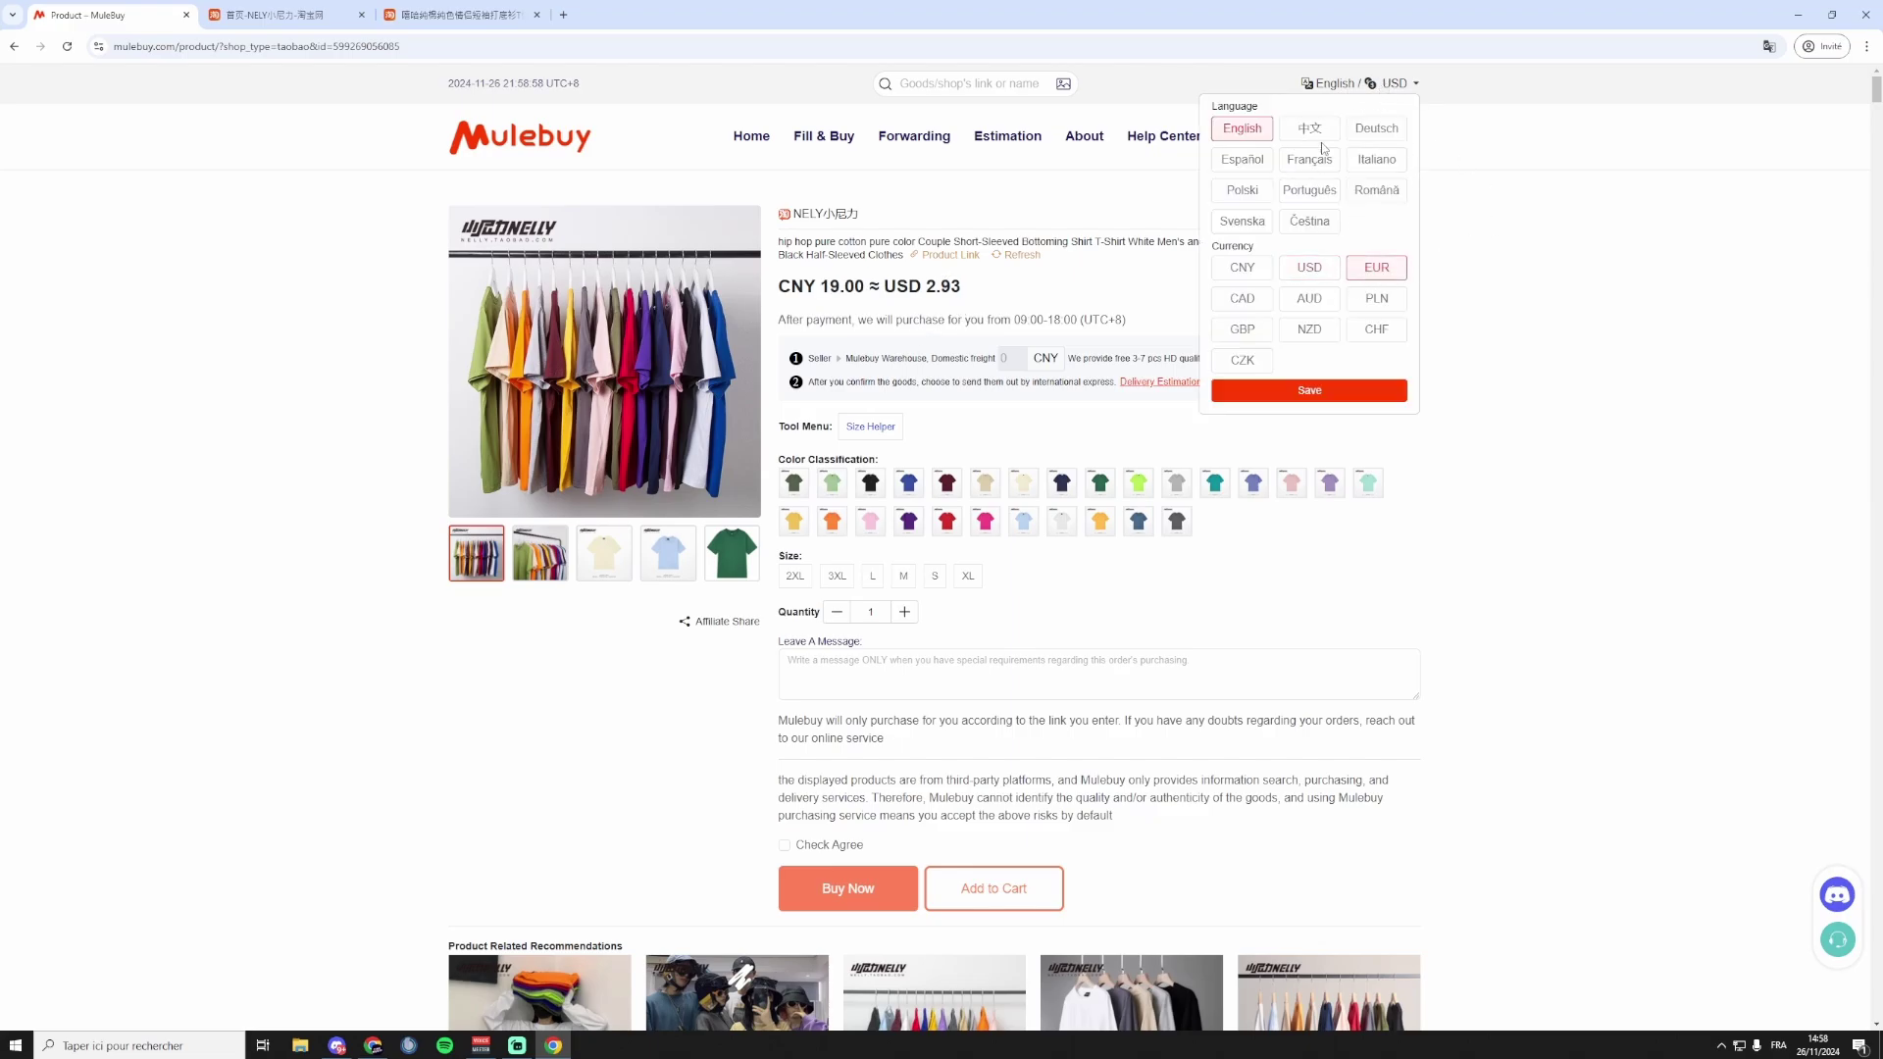
pyautogui.click(1318, 167)
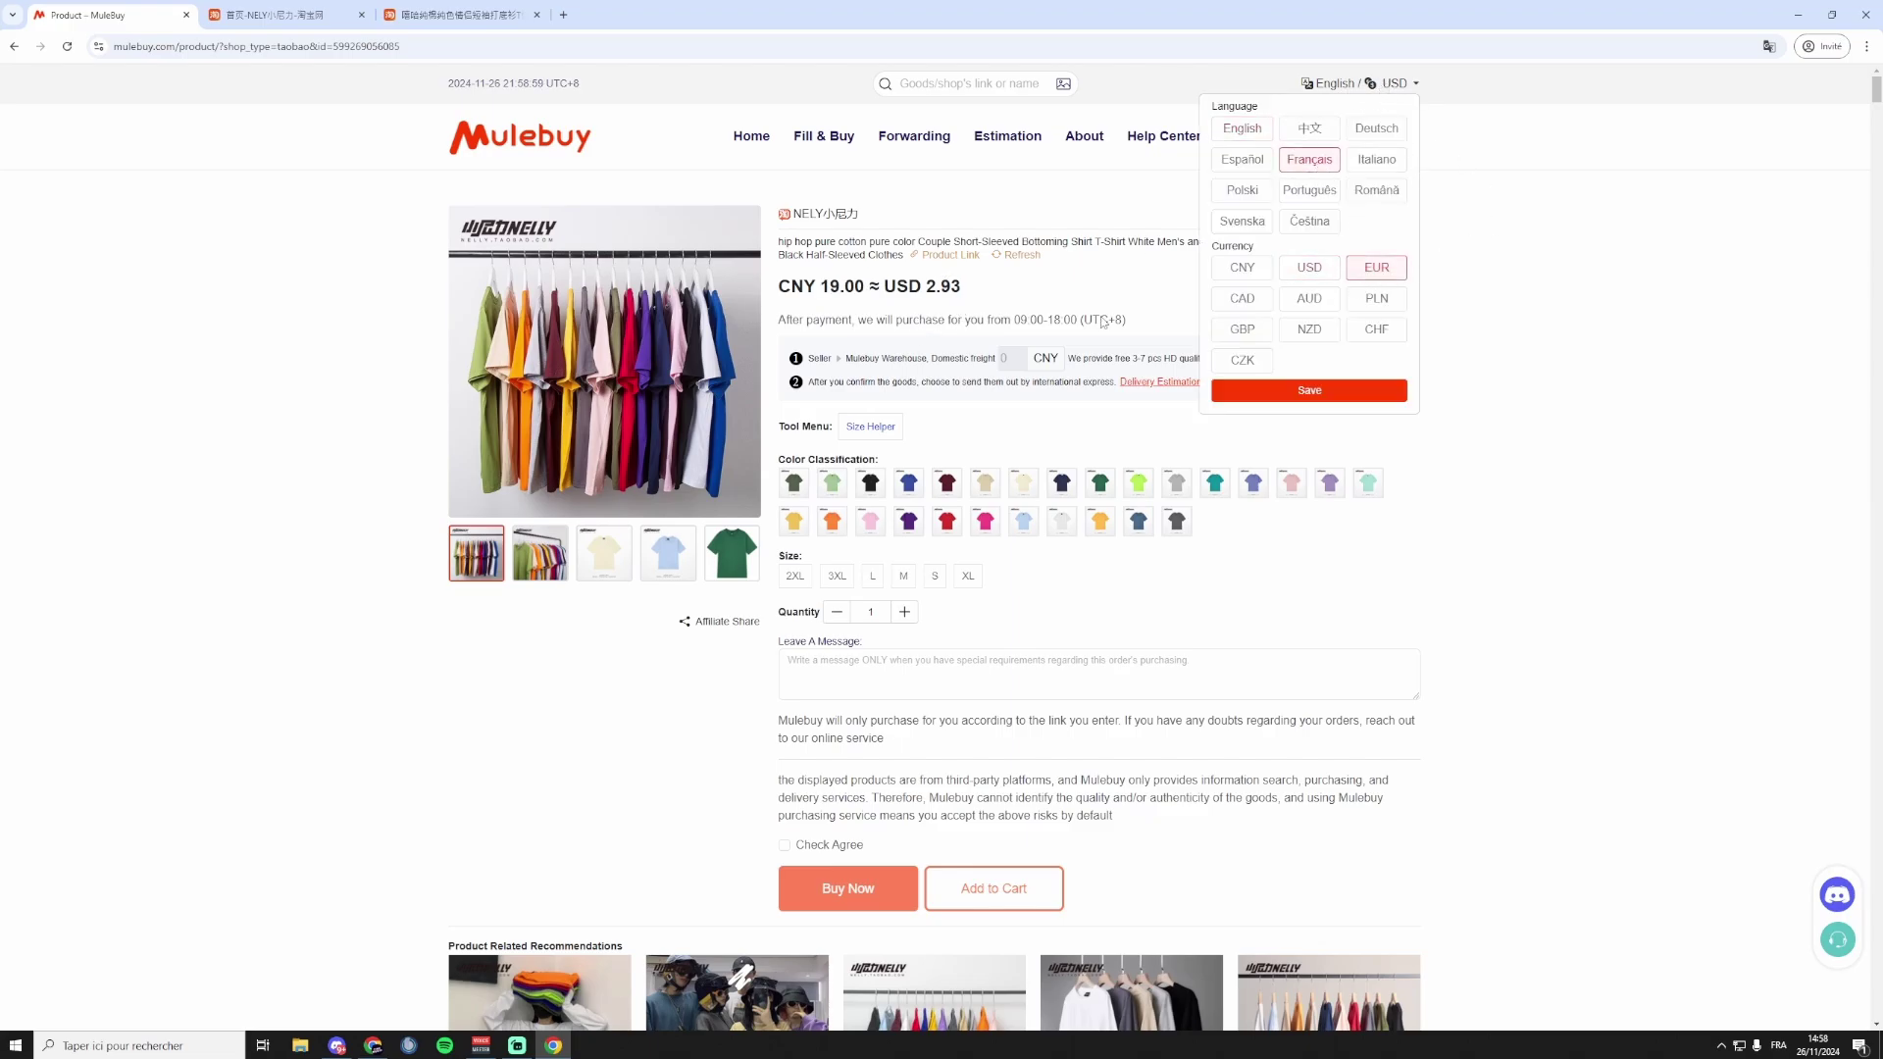
pyautogui.click(1314, 394)
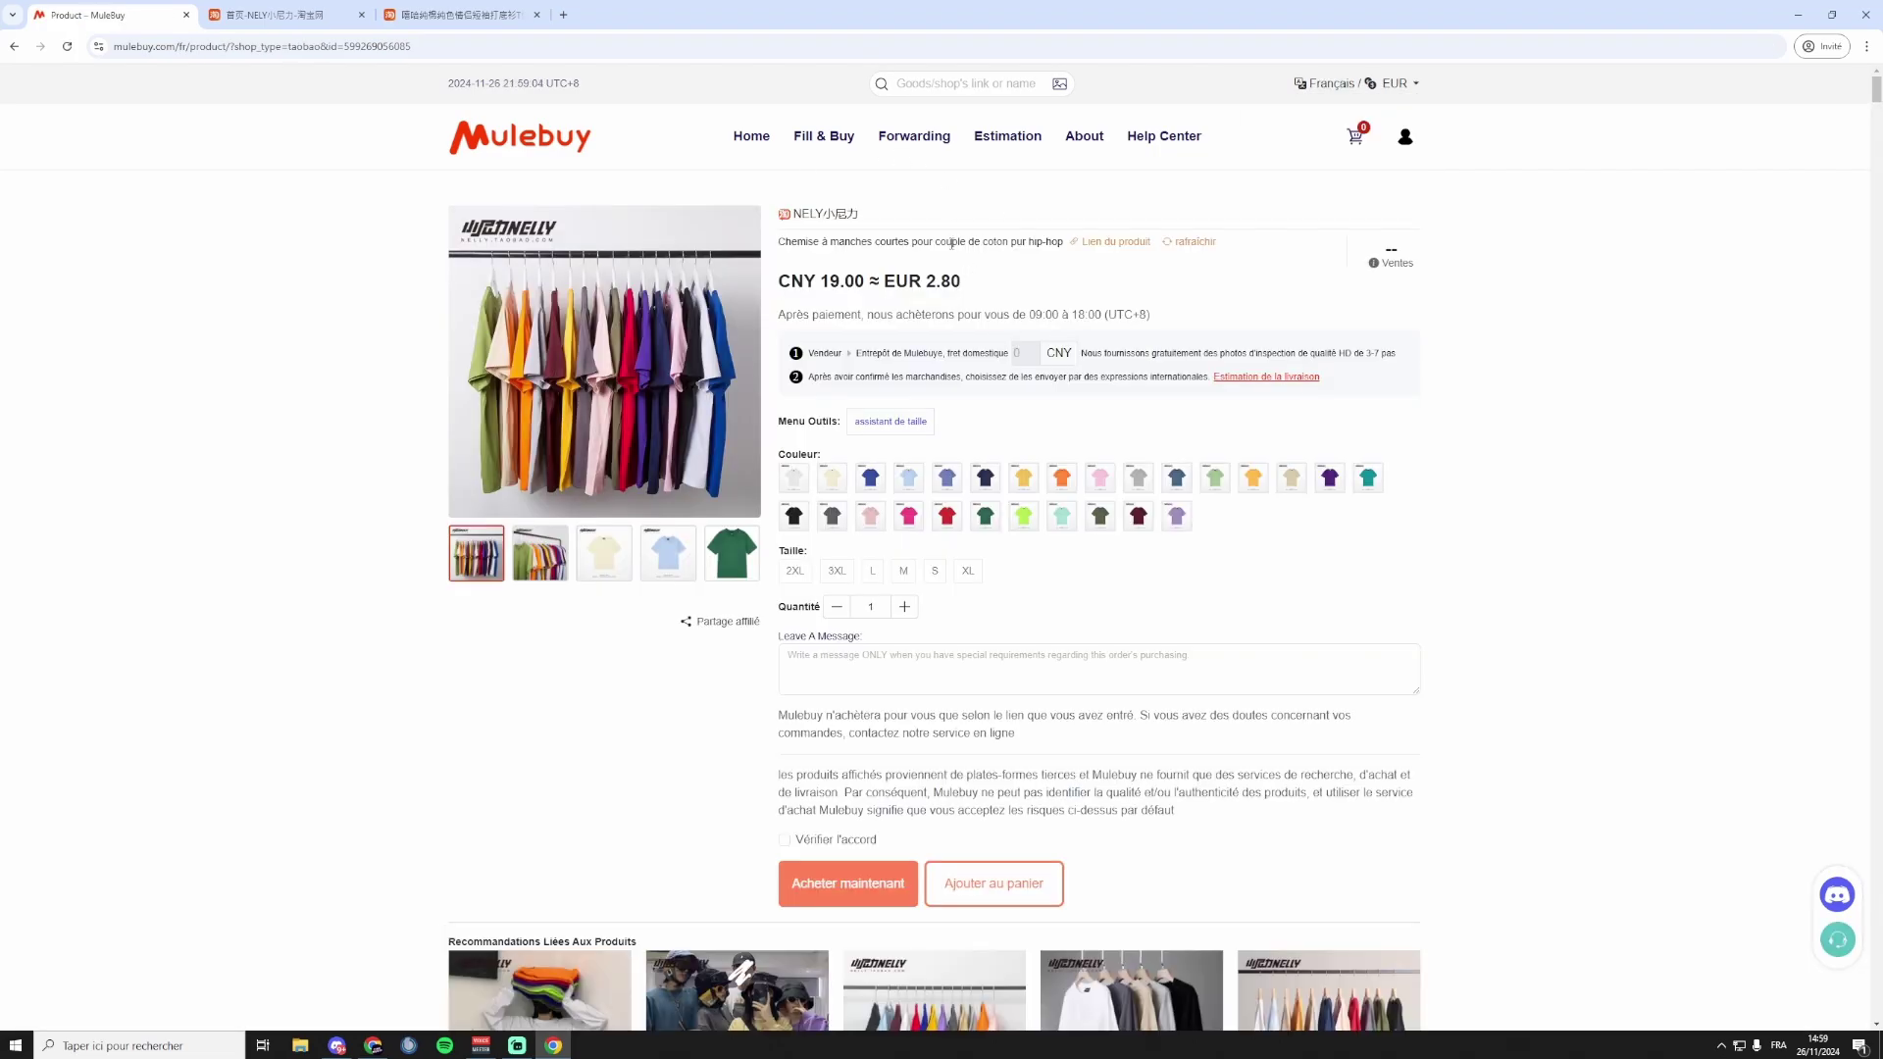
# Check the EUR 2.80 price and the purchase-hours notice on the T-shirt page.
pyautogui.doubleClick(945, 282)
pyautogui.doubleClick(808, 282)
pyautogui.doubleClick(947, 283)
pyautogui.tripleClick(851, 316)
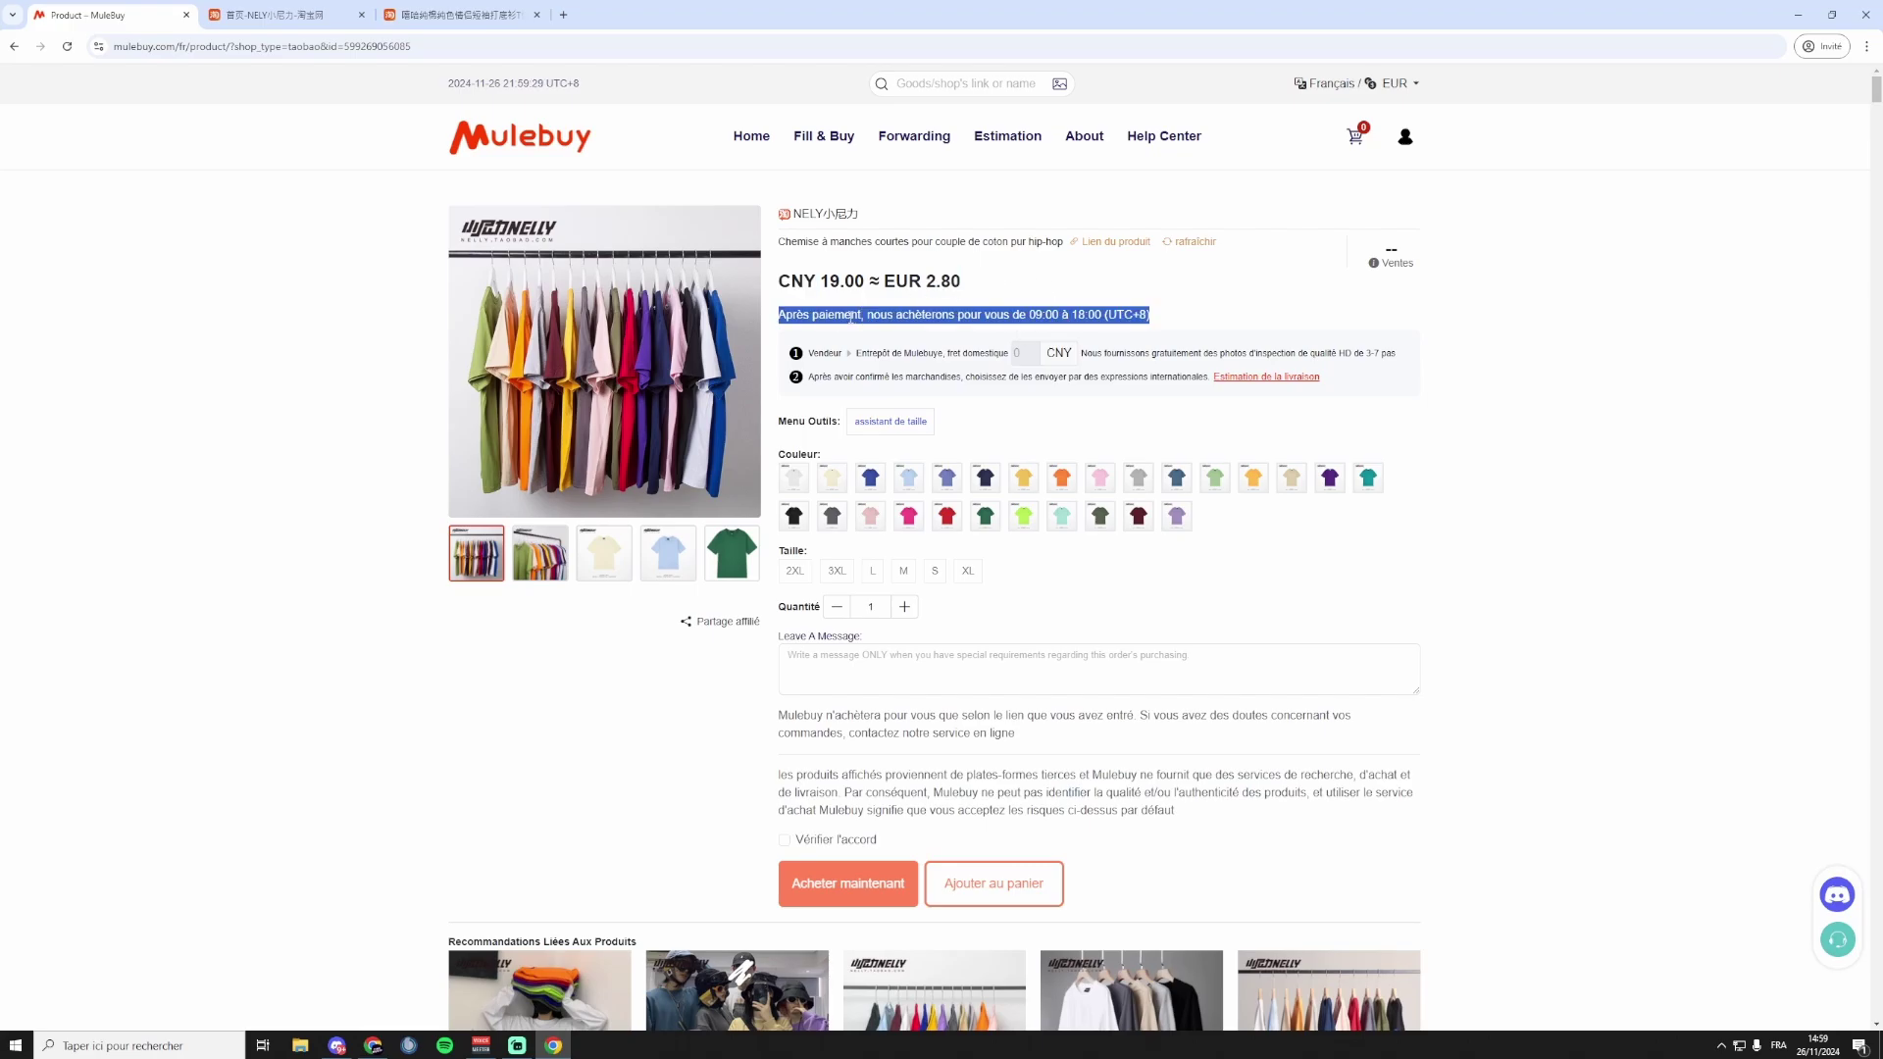
pyautogui.tripleClick(1106, 315)
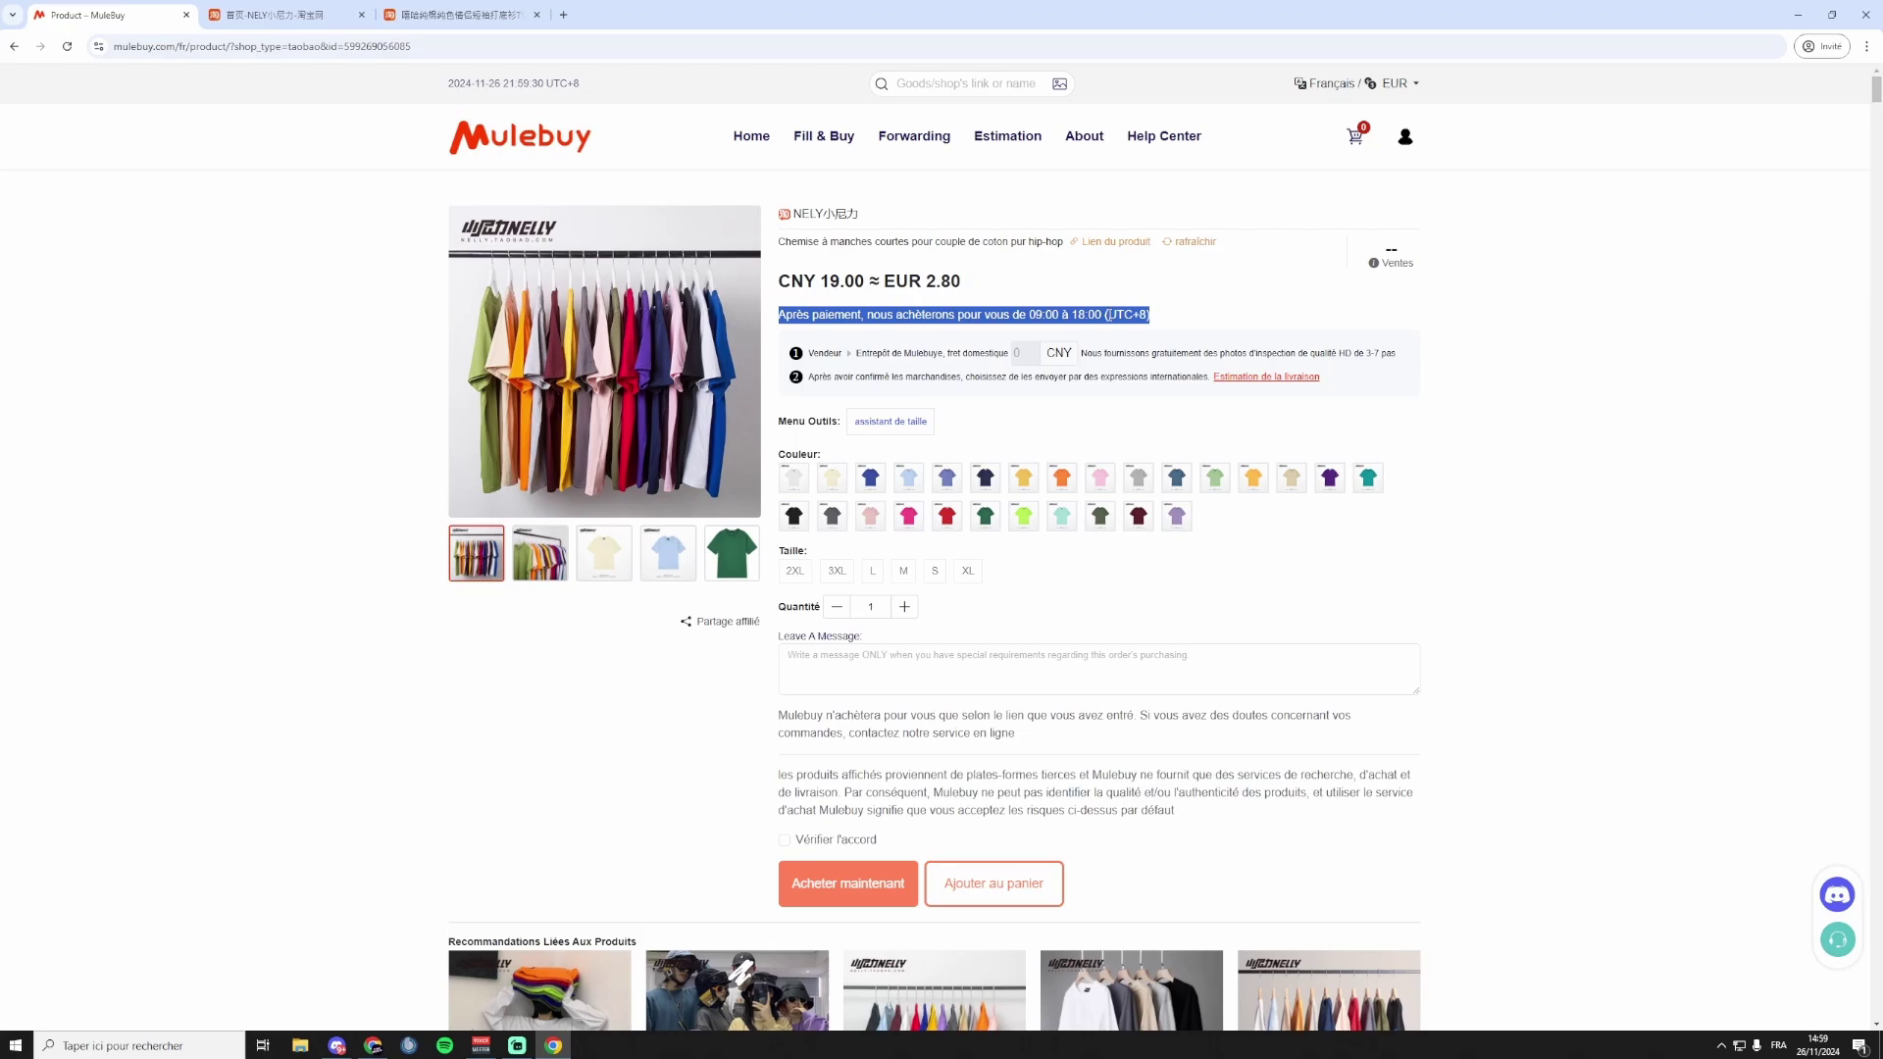
pyautogui.click(1109, 314)
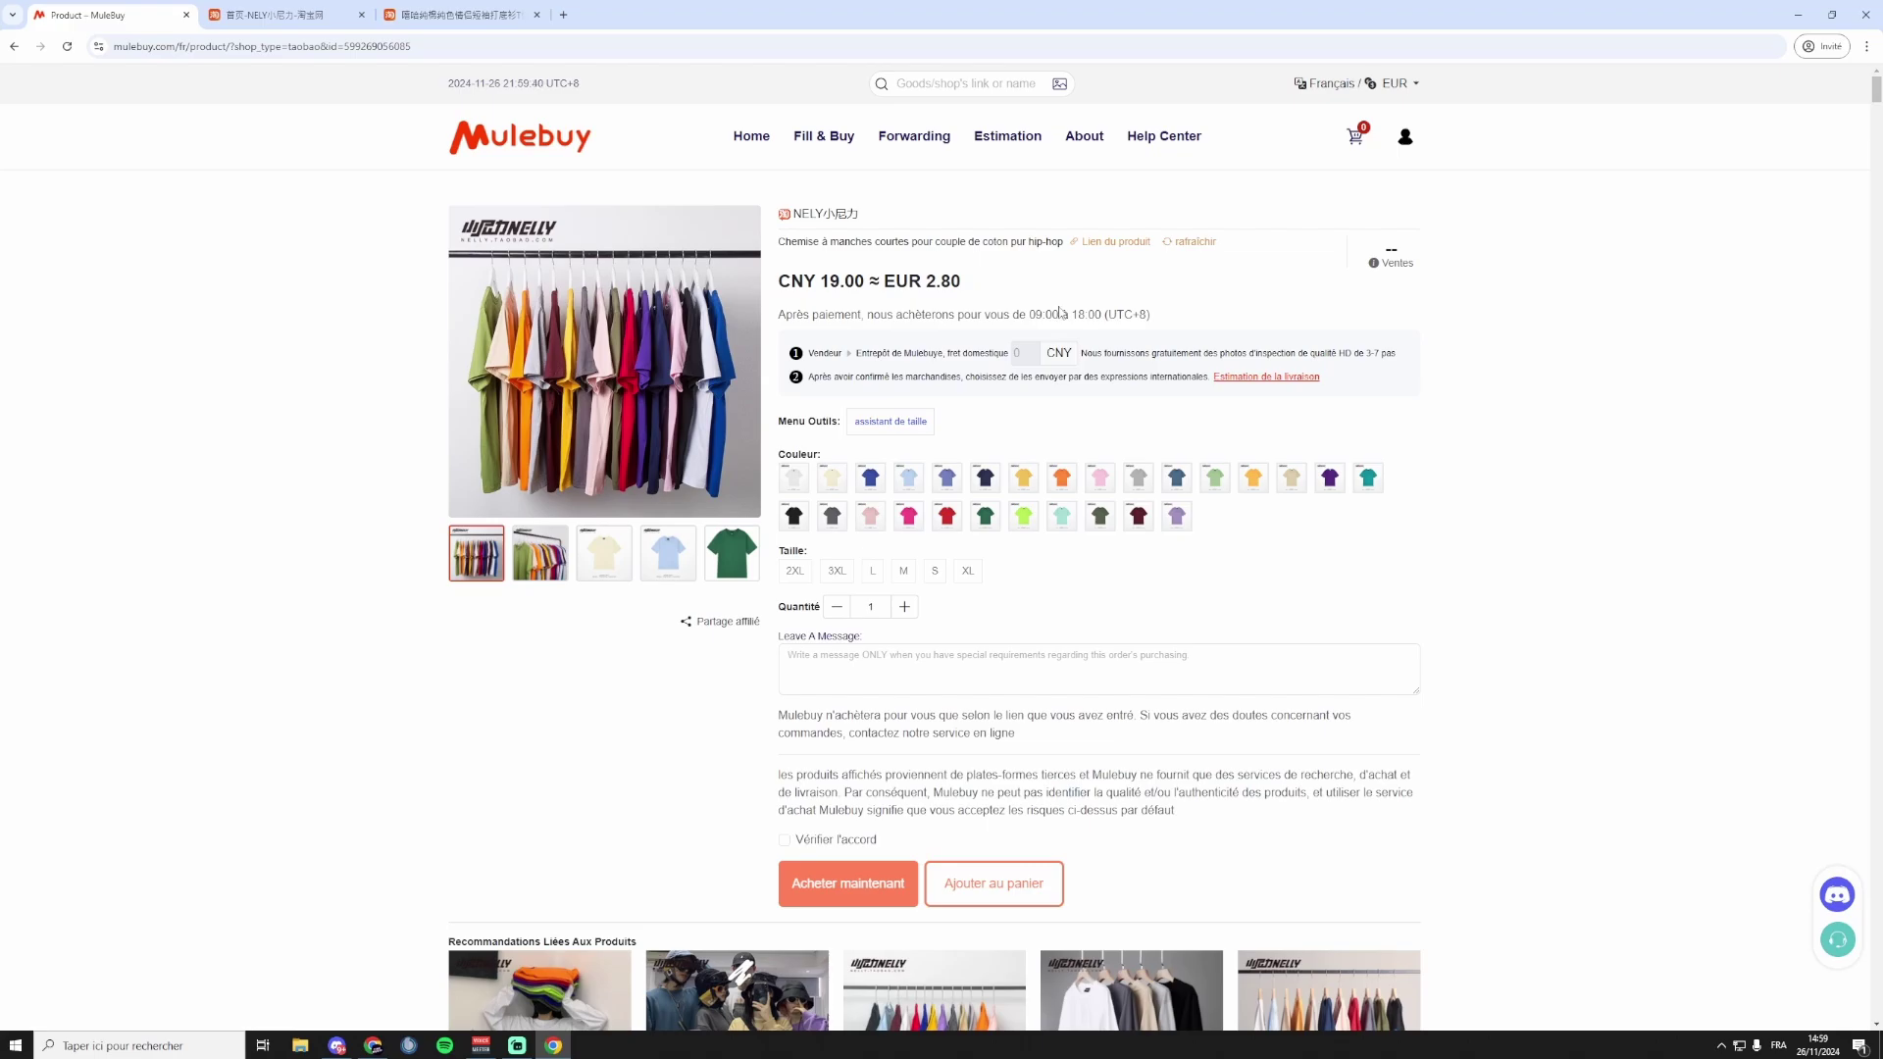
# Open the Guide de taille and show the size chart in EU sizes.
pyautogui.click(906, 425)
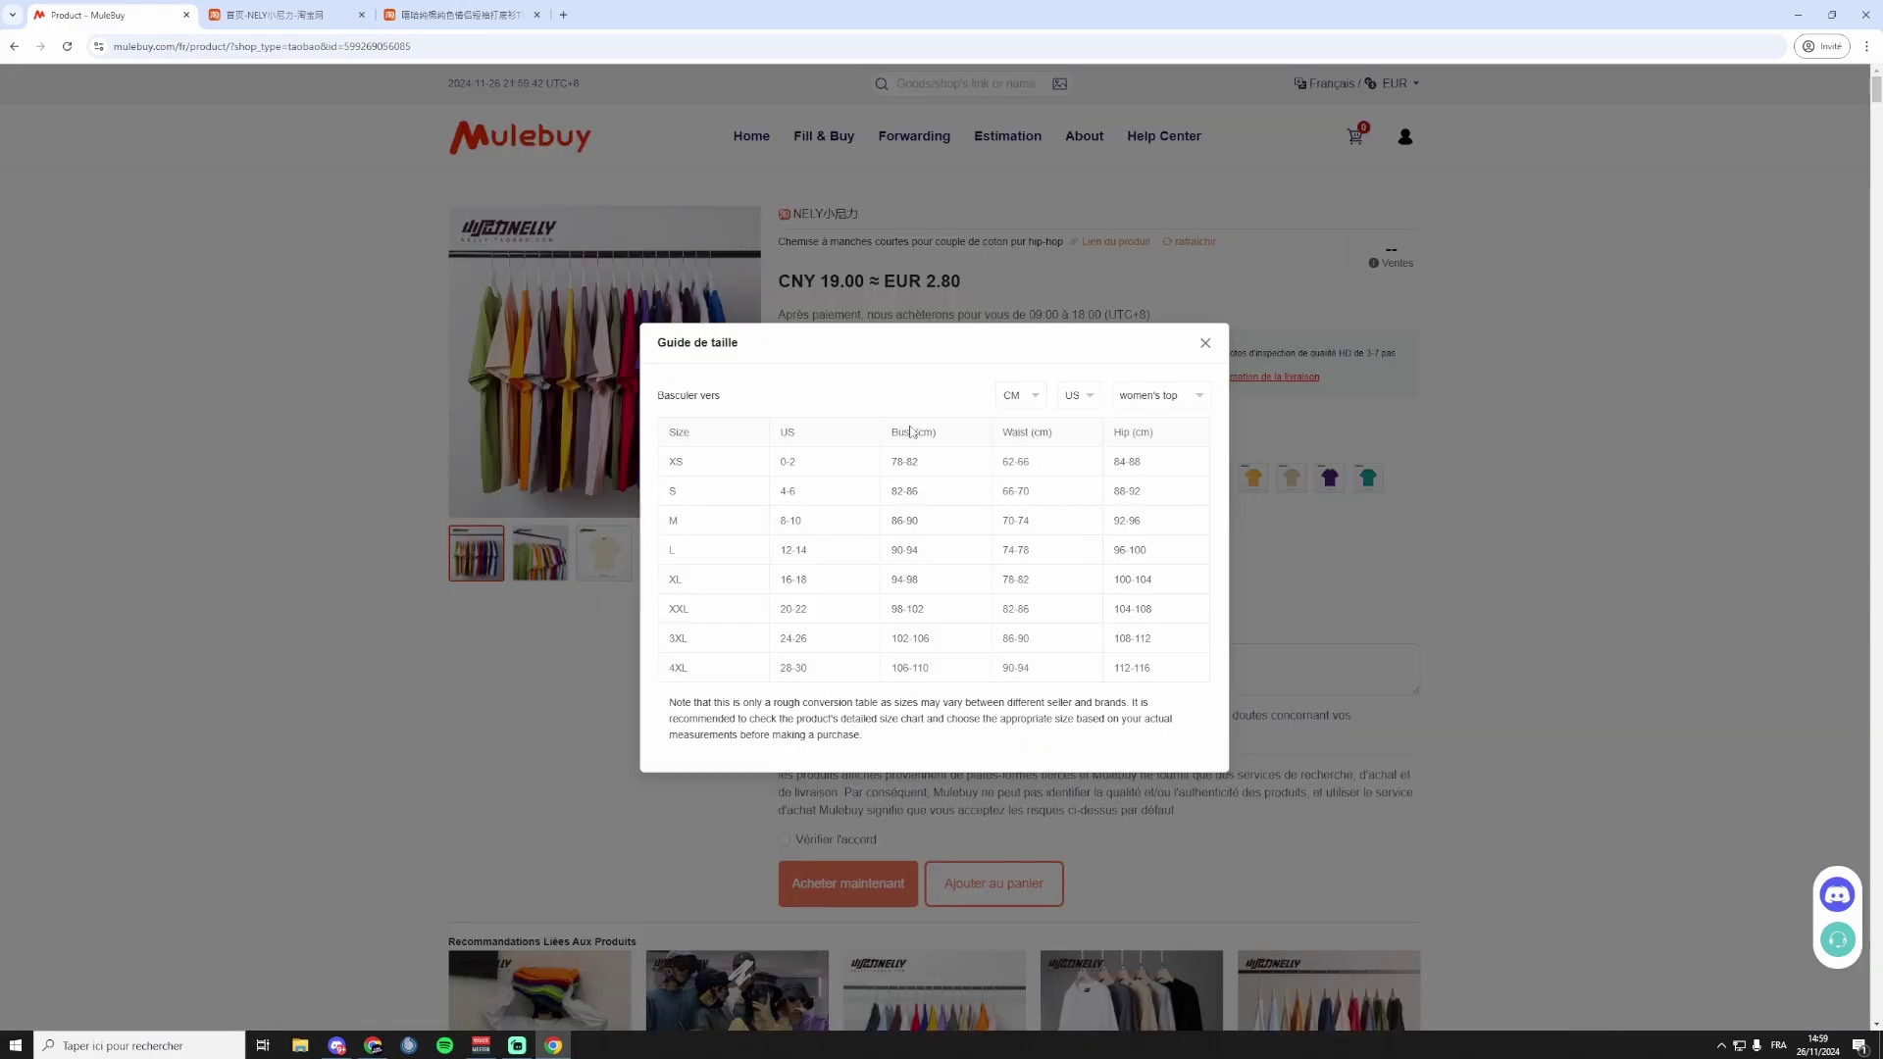
pyautogui.click(1072, 395)
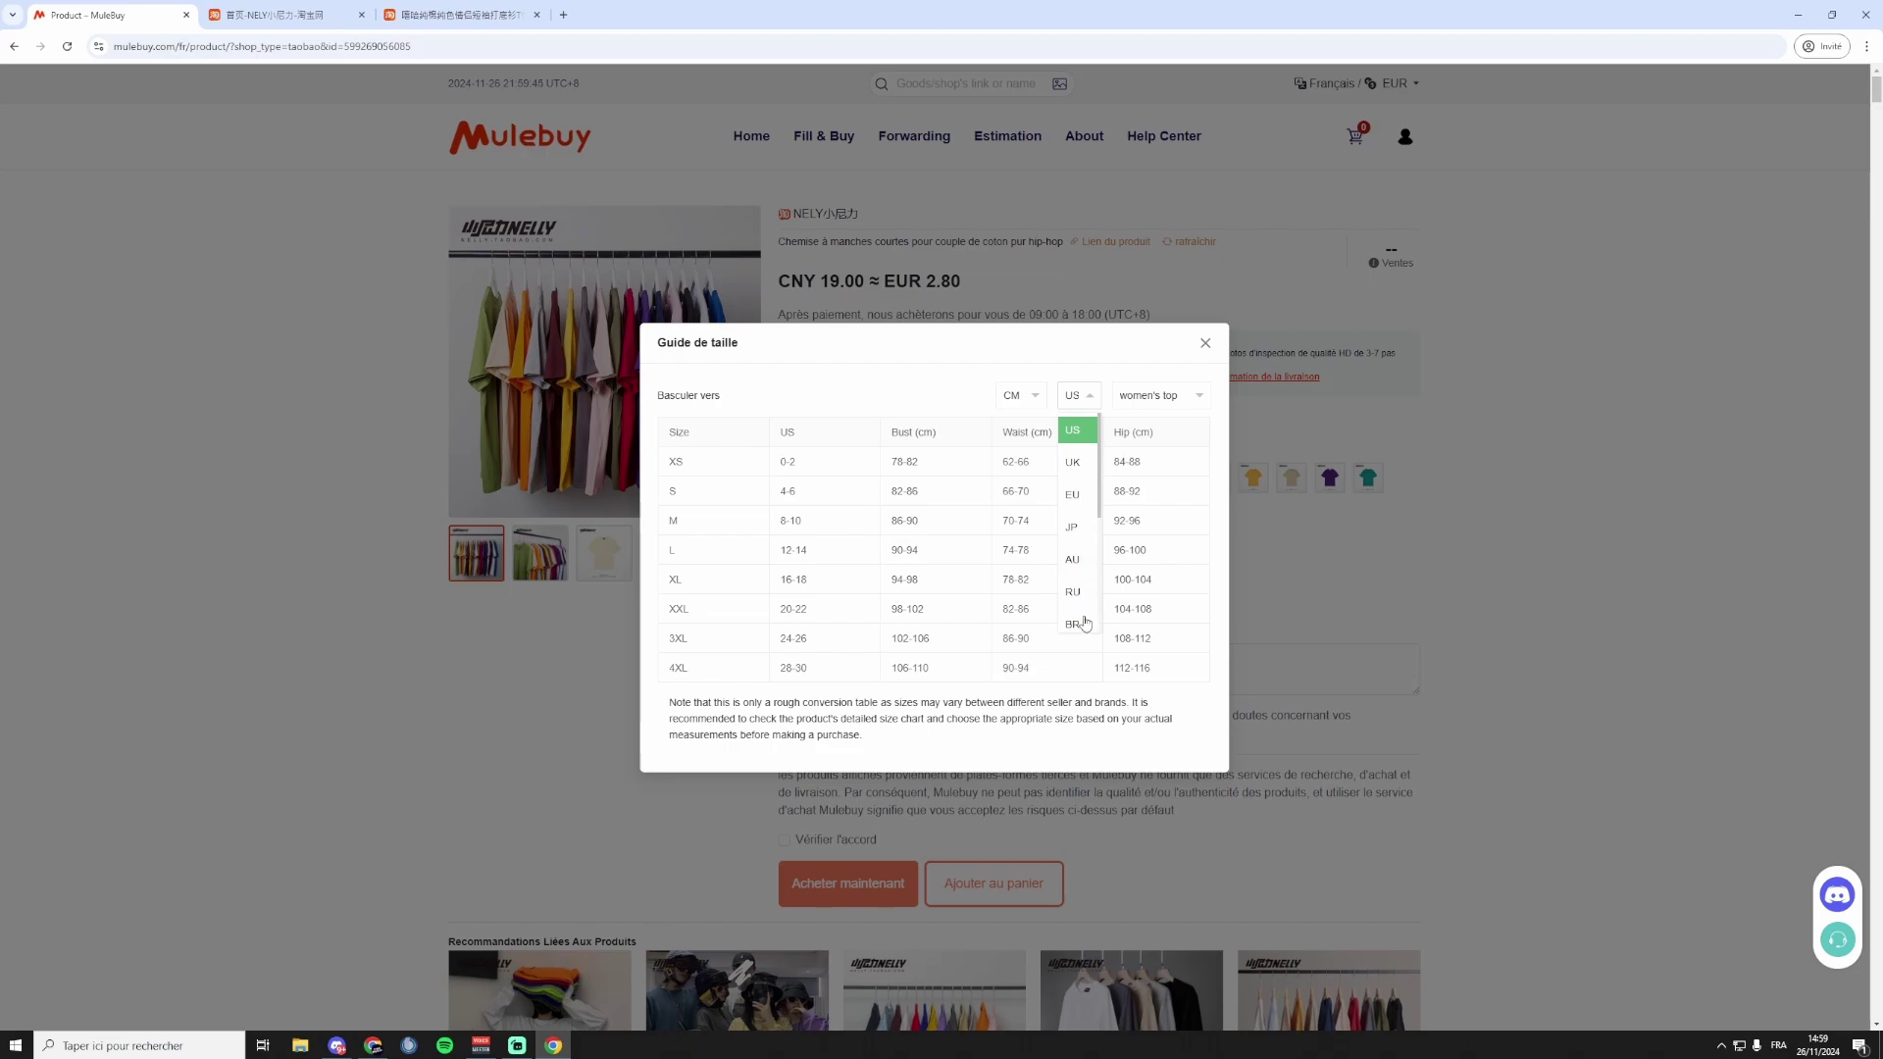
pyautogui.click(1074, 495)
pyautogui.scroll(-1, 803, 493)
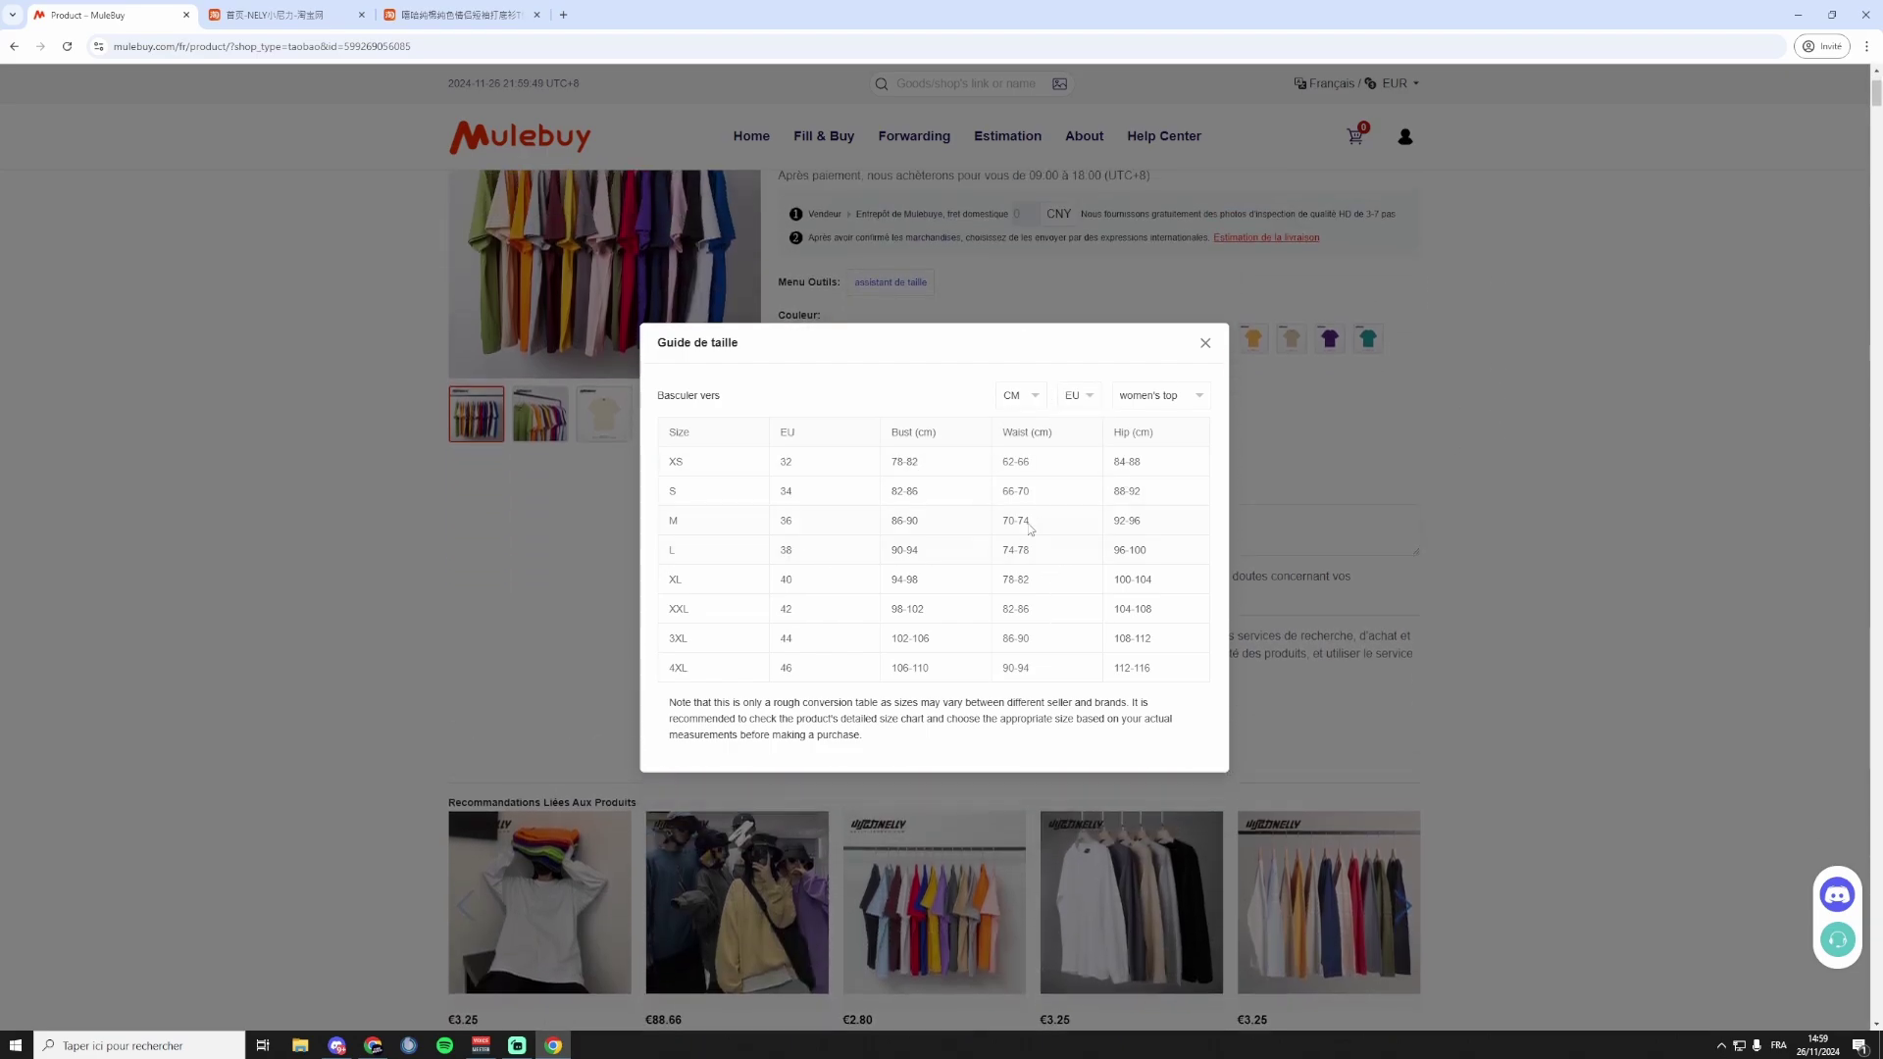
pyautogui.scroll(1, 1030, 530)
pyautogui.click(1173, 396)
# Close the size guide and choose the Bleu Clair colour in size L.
pyautogui.click(1205, 342)
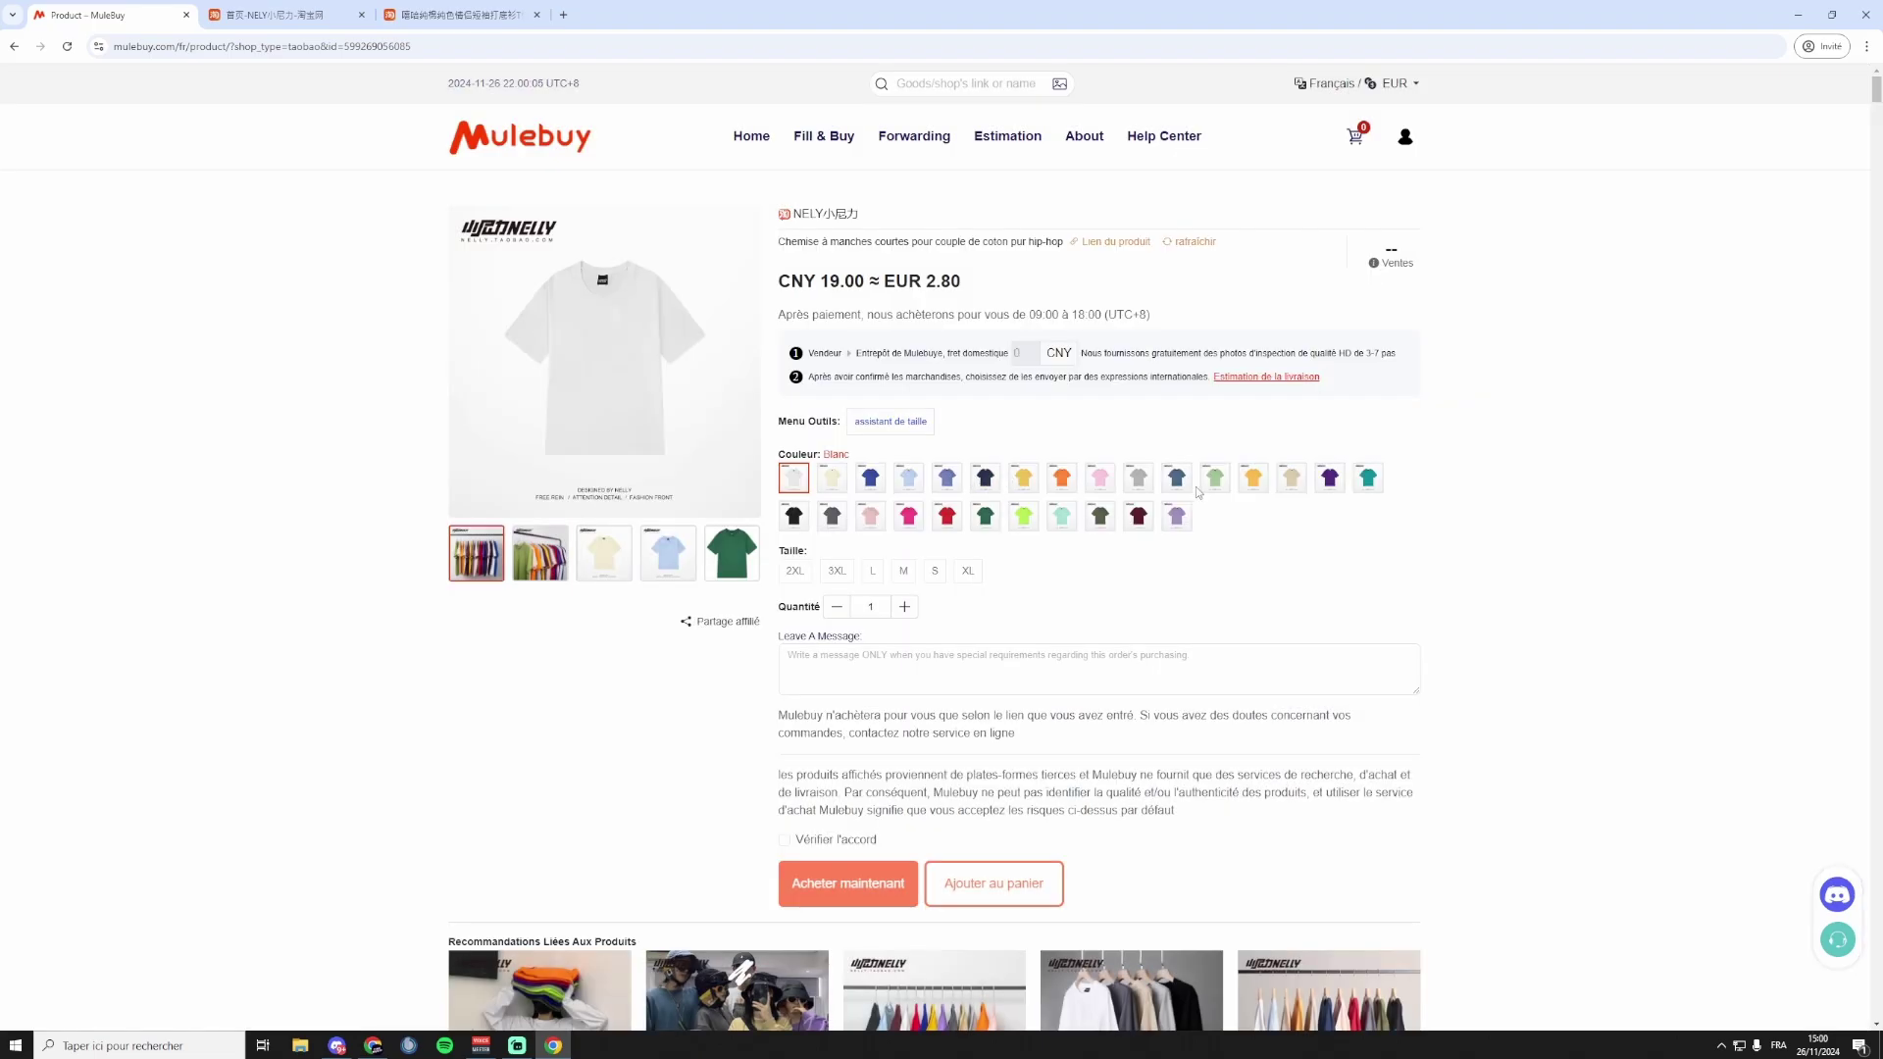
pyautogui.click(837, 486)
pyautogui.click(945, 487)
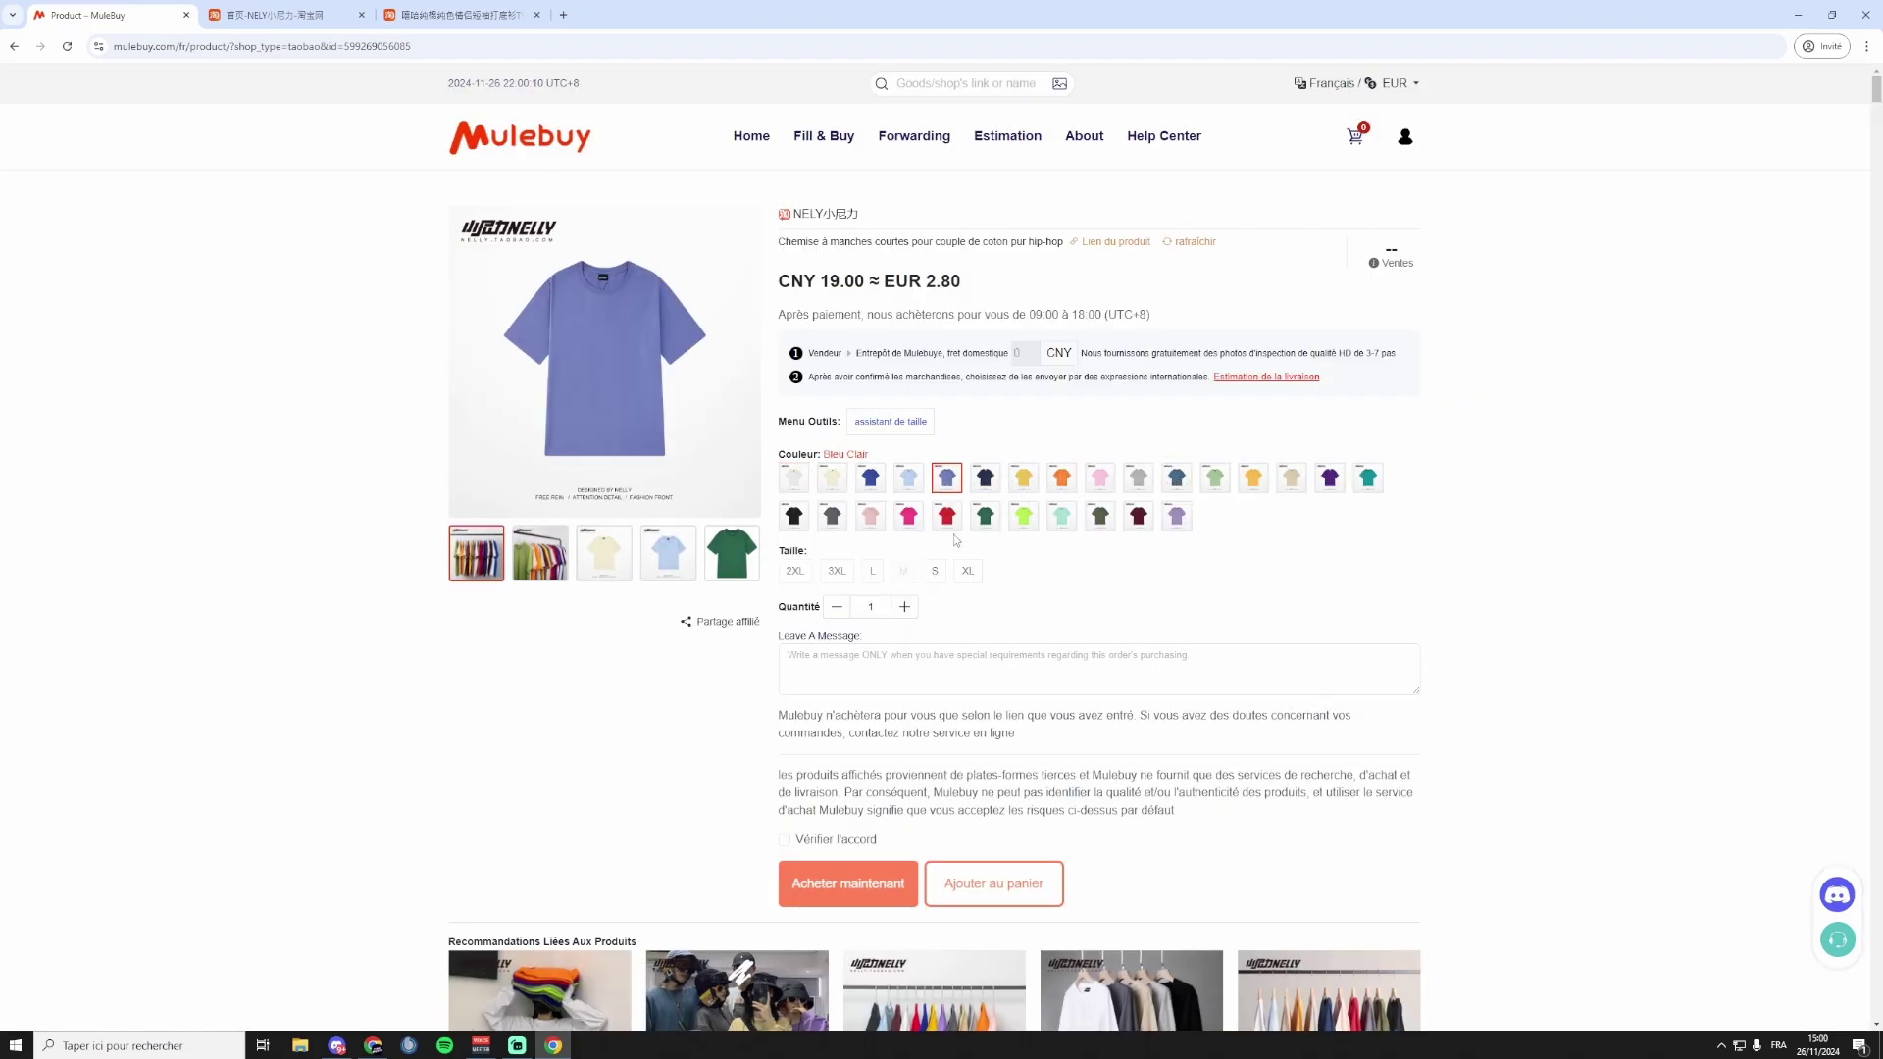
pyautogui.click(876, 573)
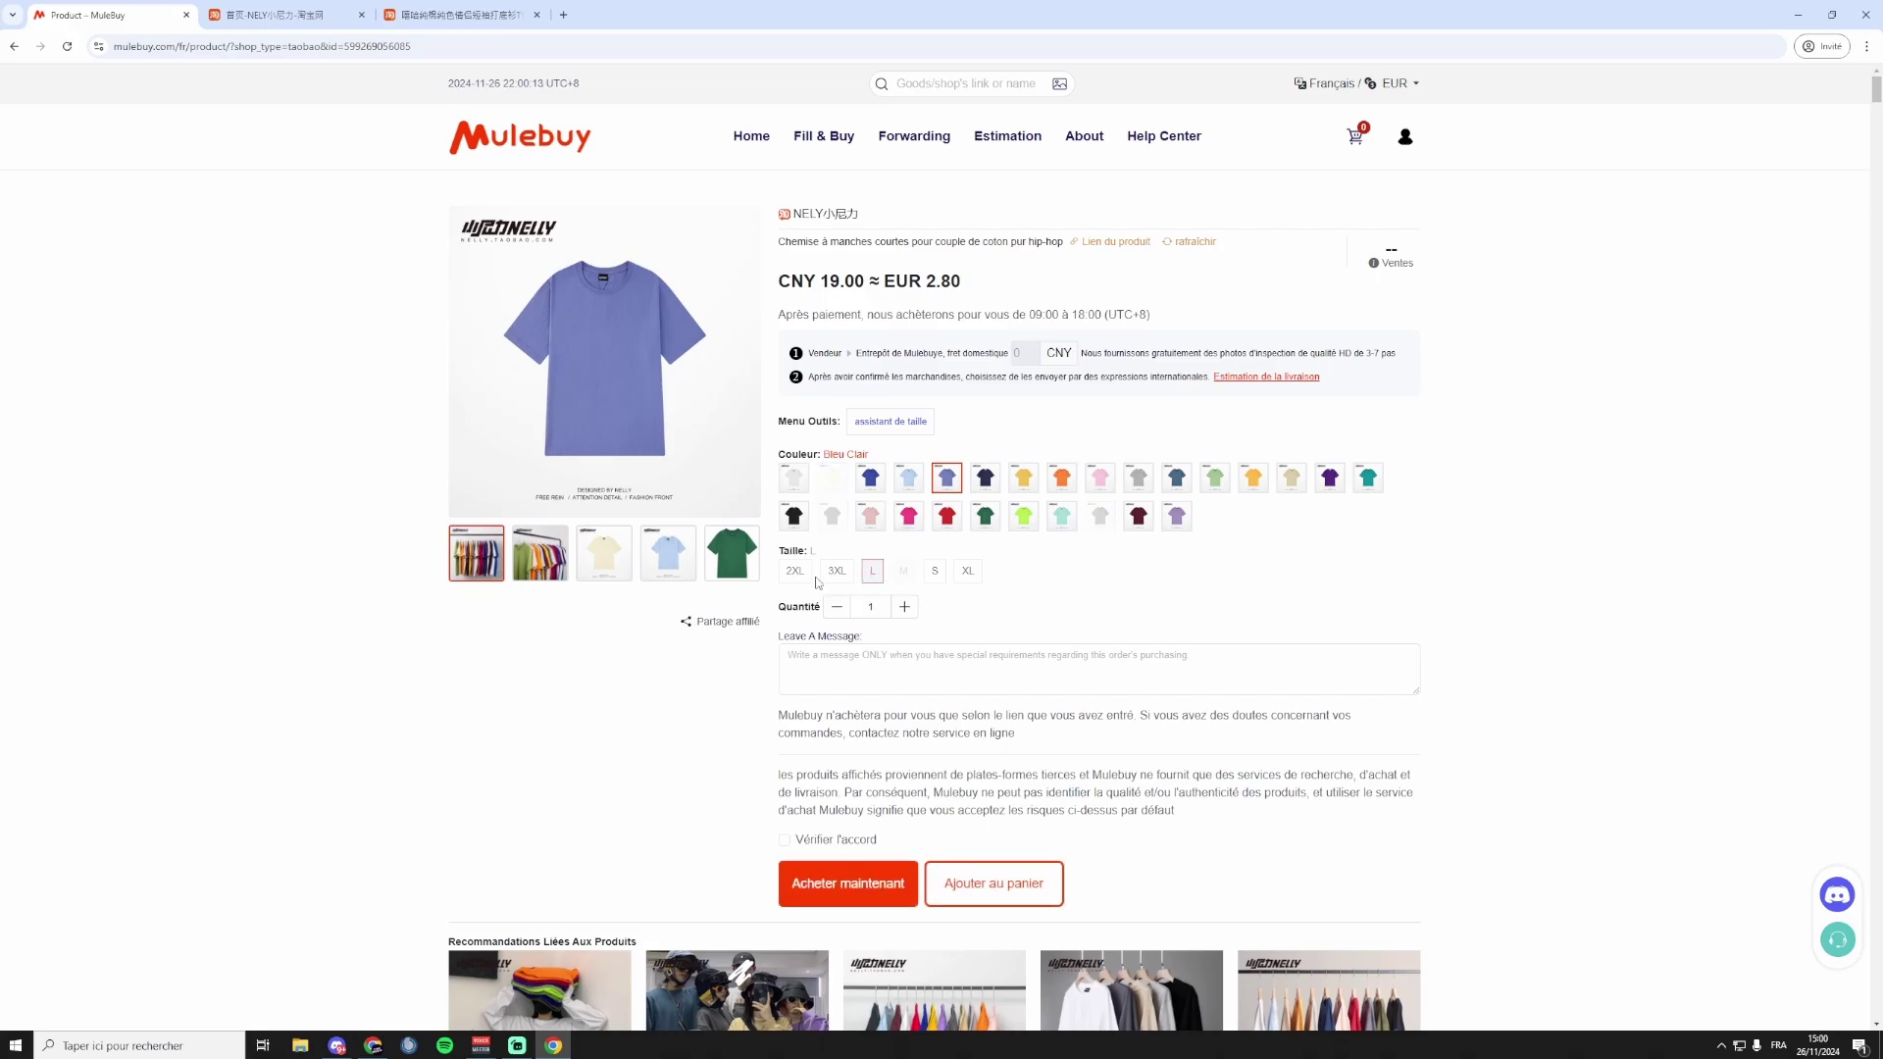
# Adjust the shirt quantity up and down, leaving it at 1.
pyautogui.click(903, 607)
pyautogui.click(903, 607)
pyautogui.click(903, 607)
pyautogui.click(838, 607)
pyautogui.click(838, 607)
pyautogui.click(838, 610)
pyautogui.click(909, 610)
pyautogui.click(910, 610)
pyautogui.click(909, 610)
pyautogui.click(909, 610)
pyautogui.click(837, 609)
pyautogui.doubleClick(838, 609)
pyautogui.click(837, 610)
# Tick Vérifier l'accord and add the light-blue size L shirt to the cart.
pyautogui.click(952, 688)
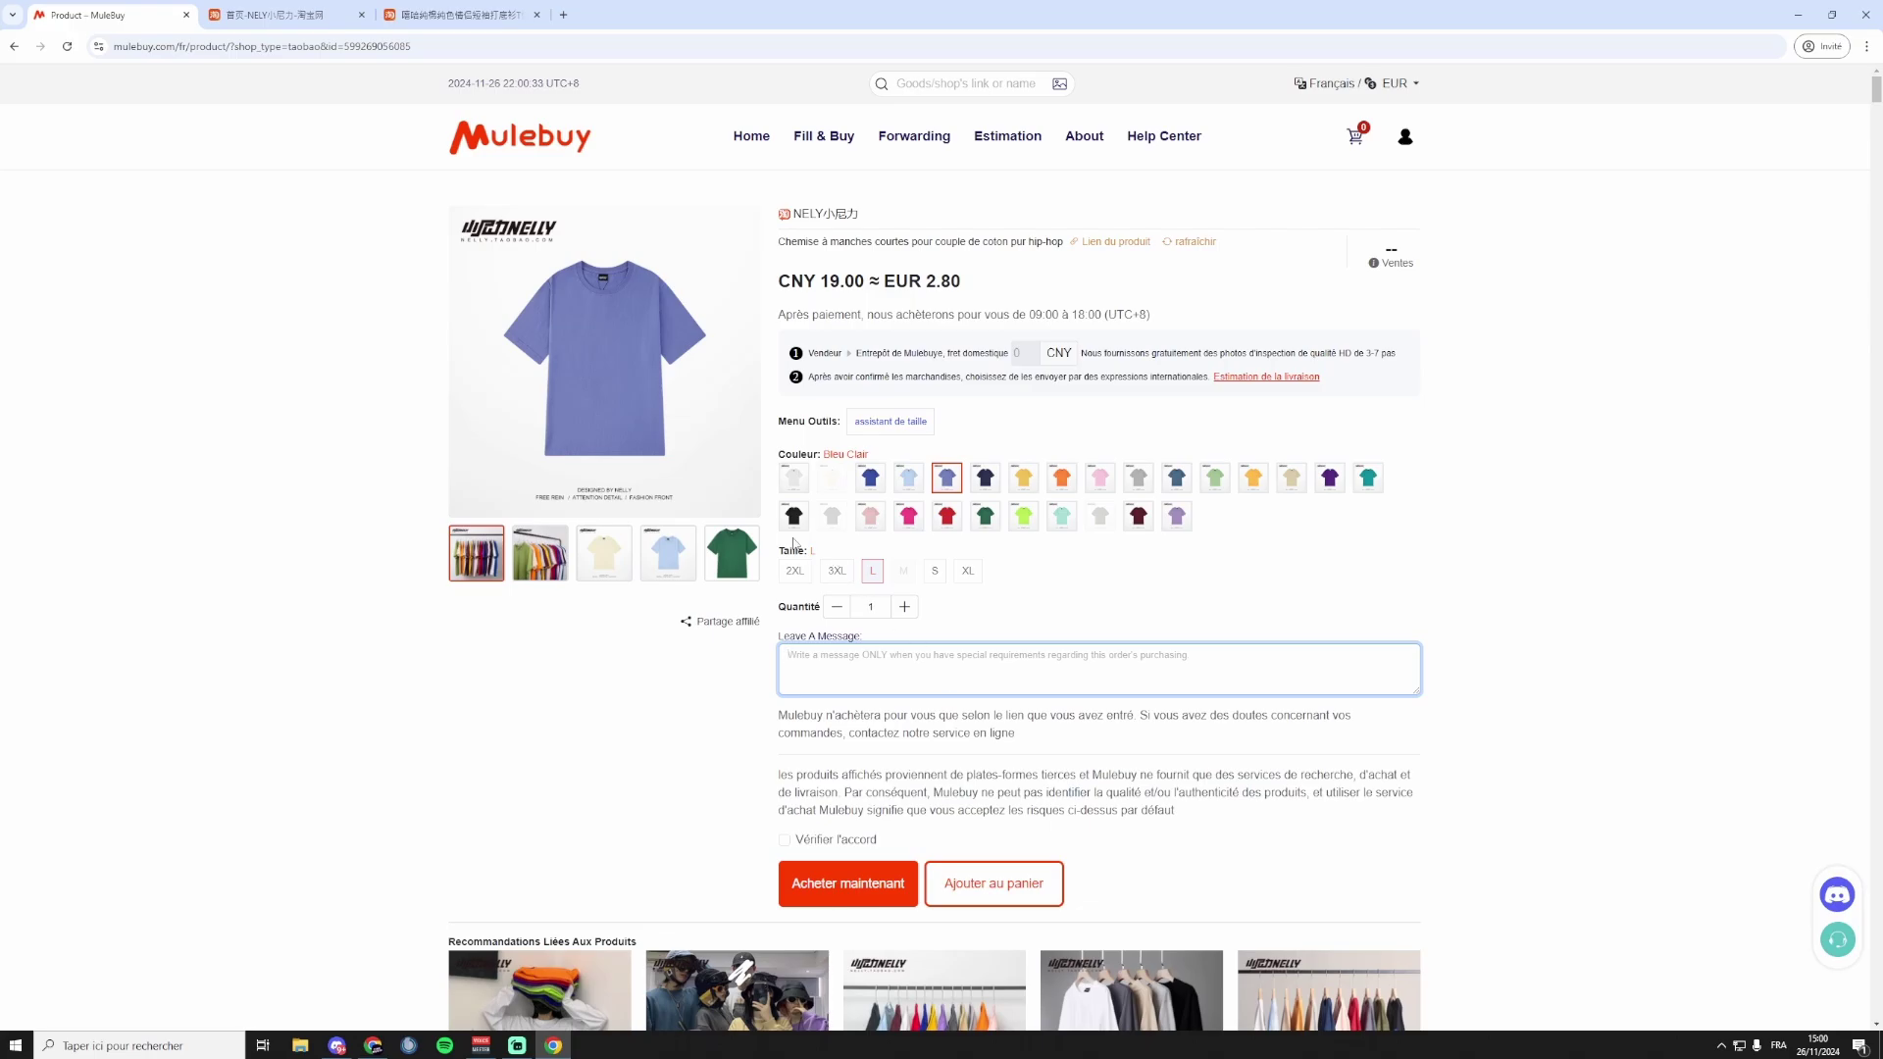
pyautogui.click(785, 841)
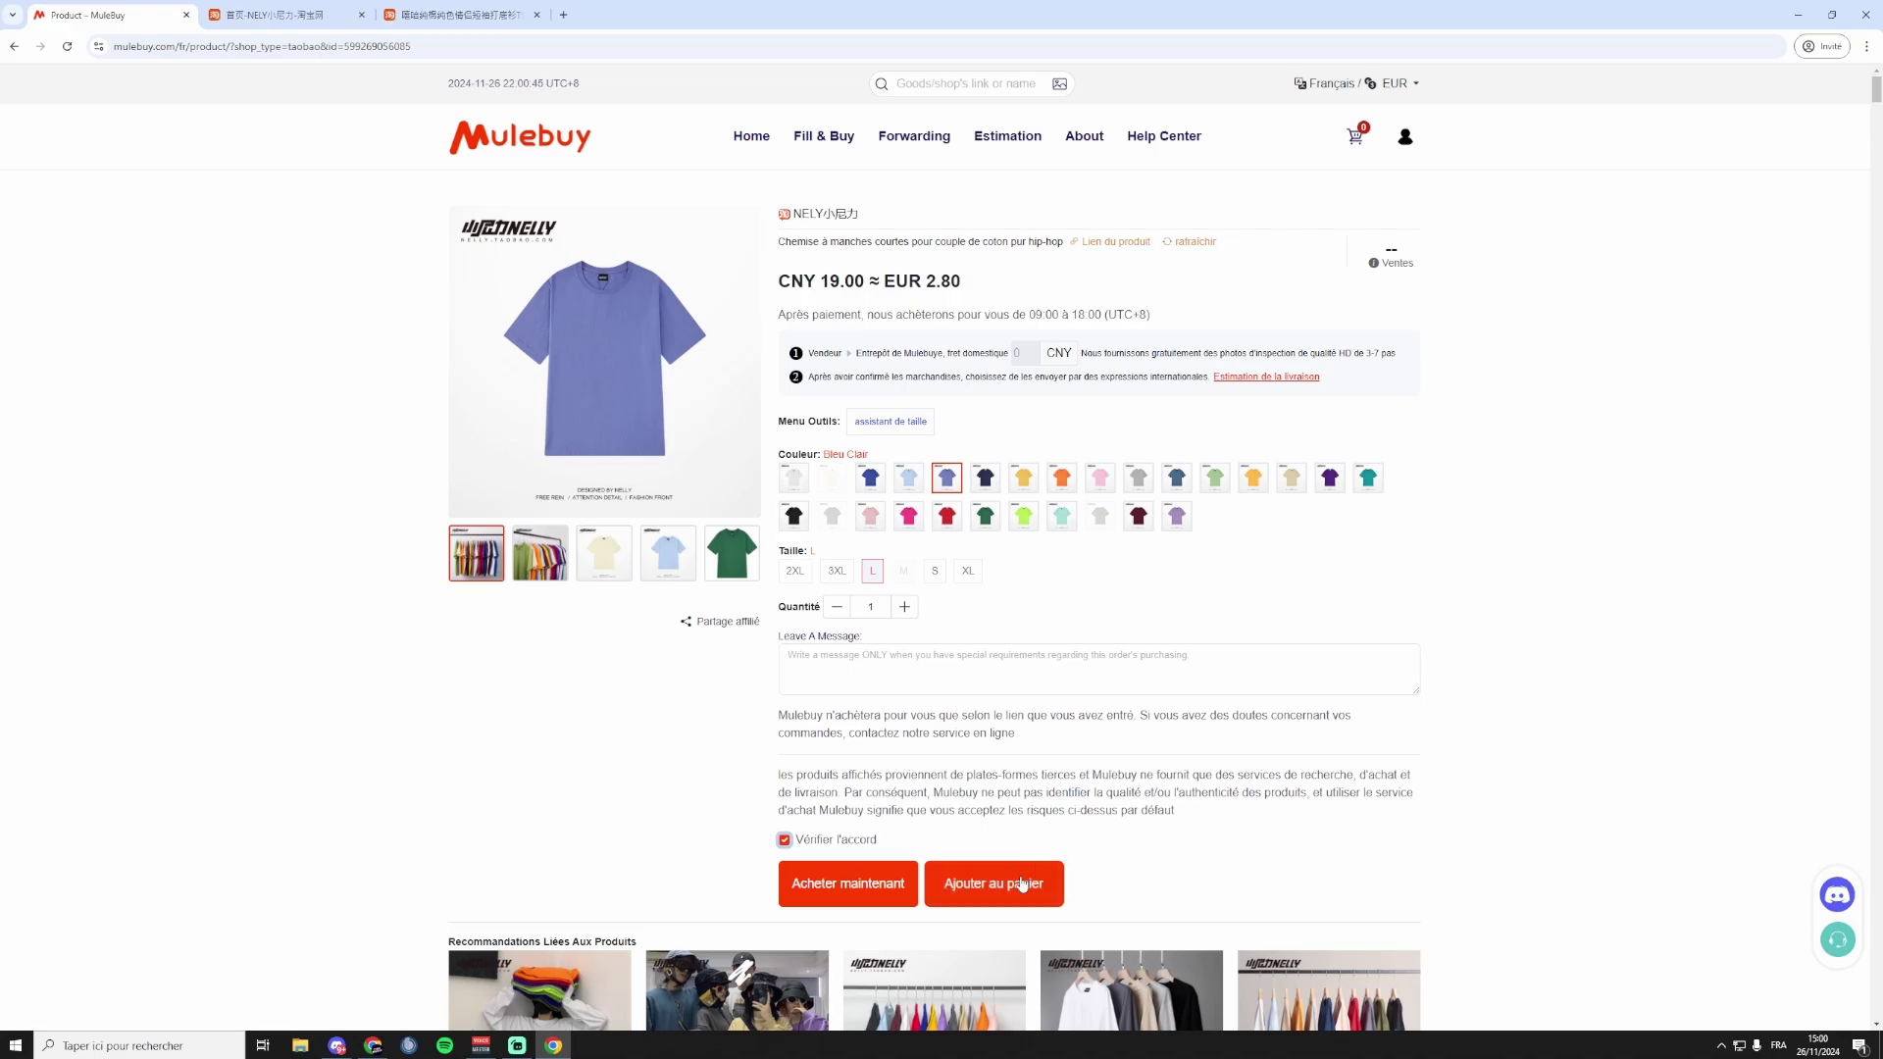
pyautogui.click(1021, 886)
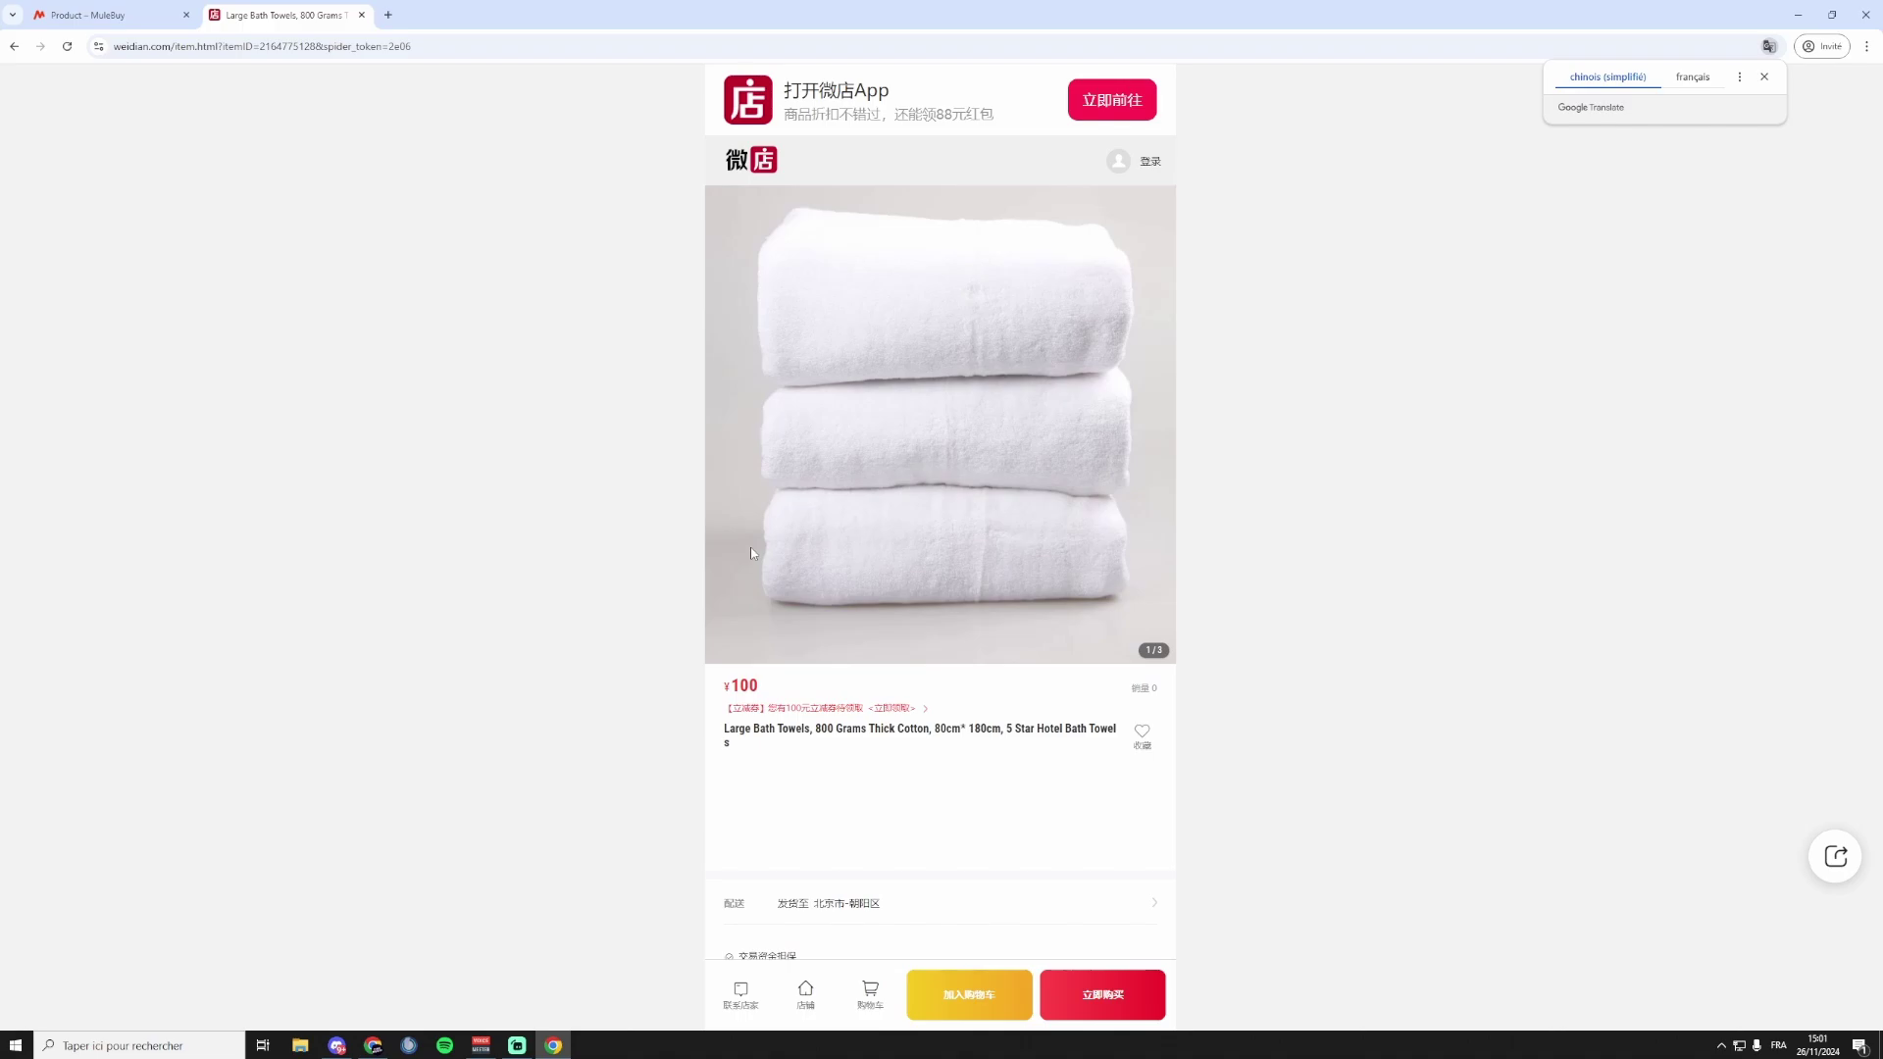
# On the Weidian Large Bath Towels page, check the quantity options, then copy the page address.
pyautogui.click(1765, 77)
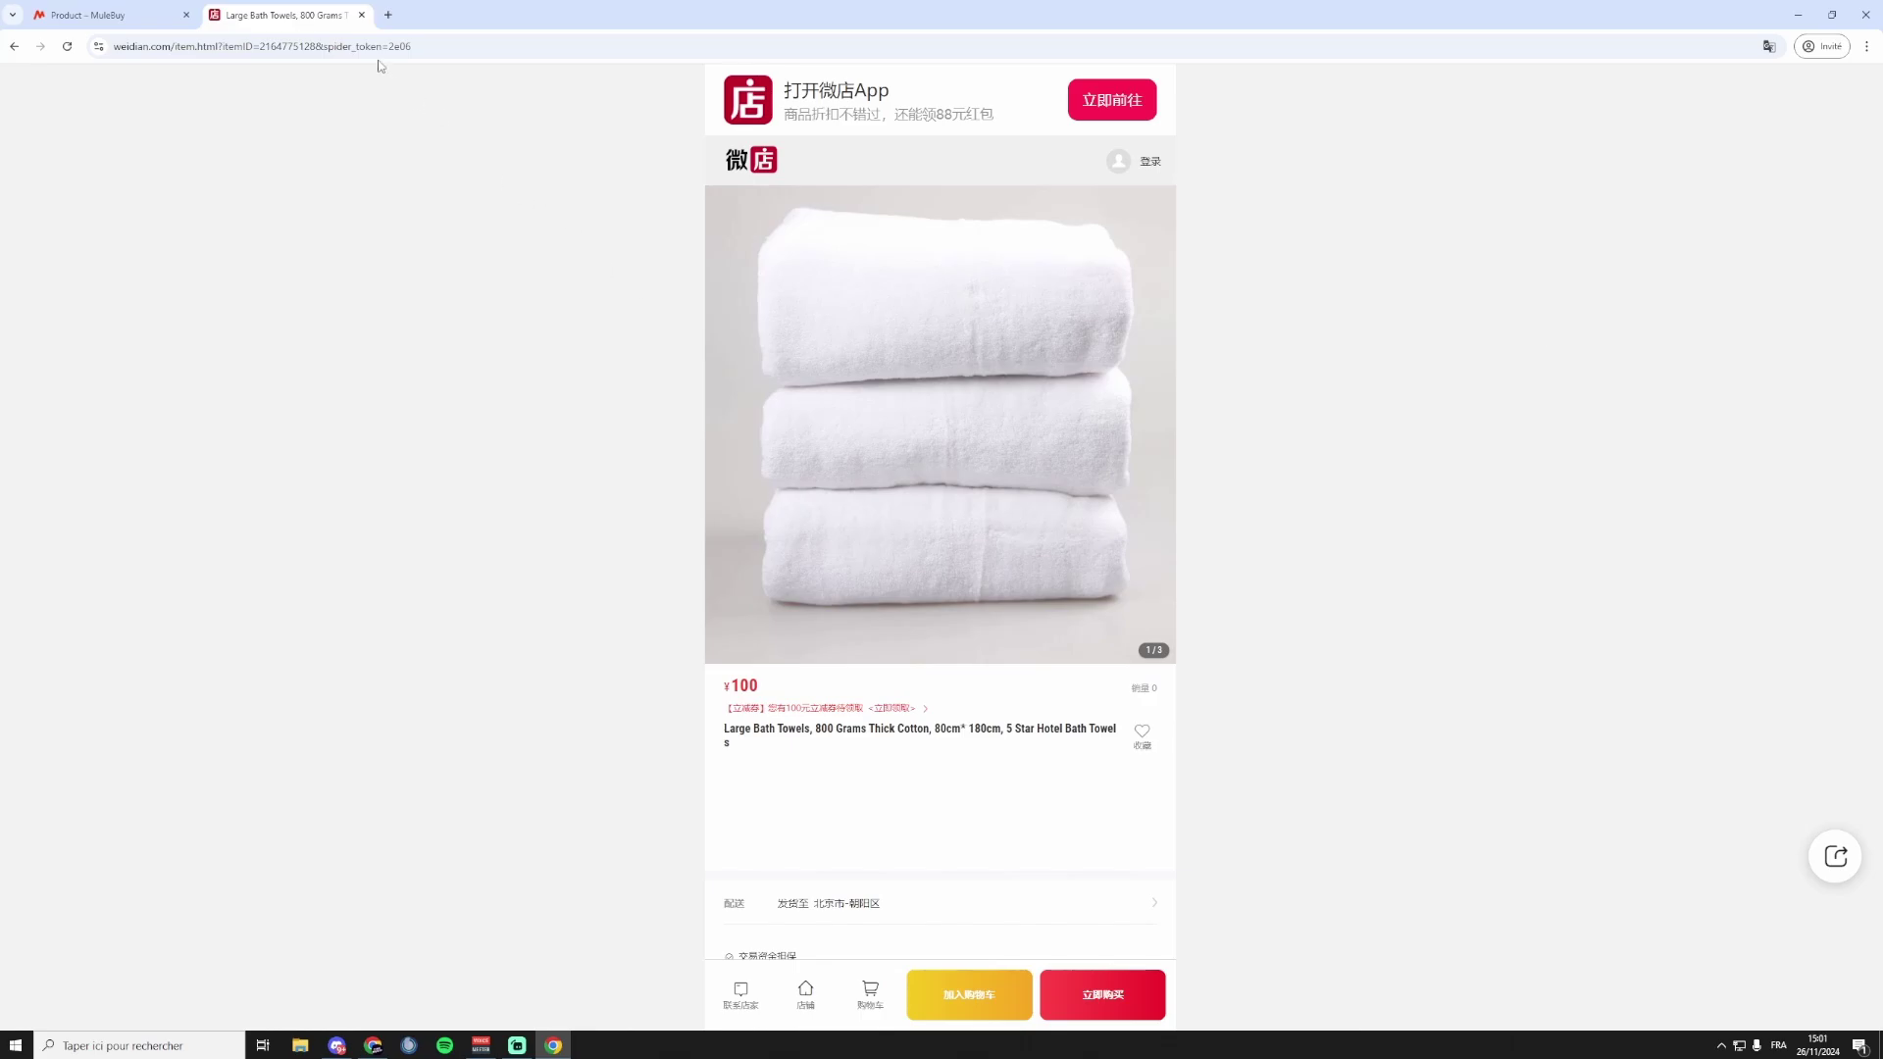
pyautogui.scroll(-6, 902, 741)
pyautogui.scroll(7, 902, 742)
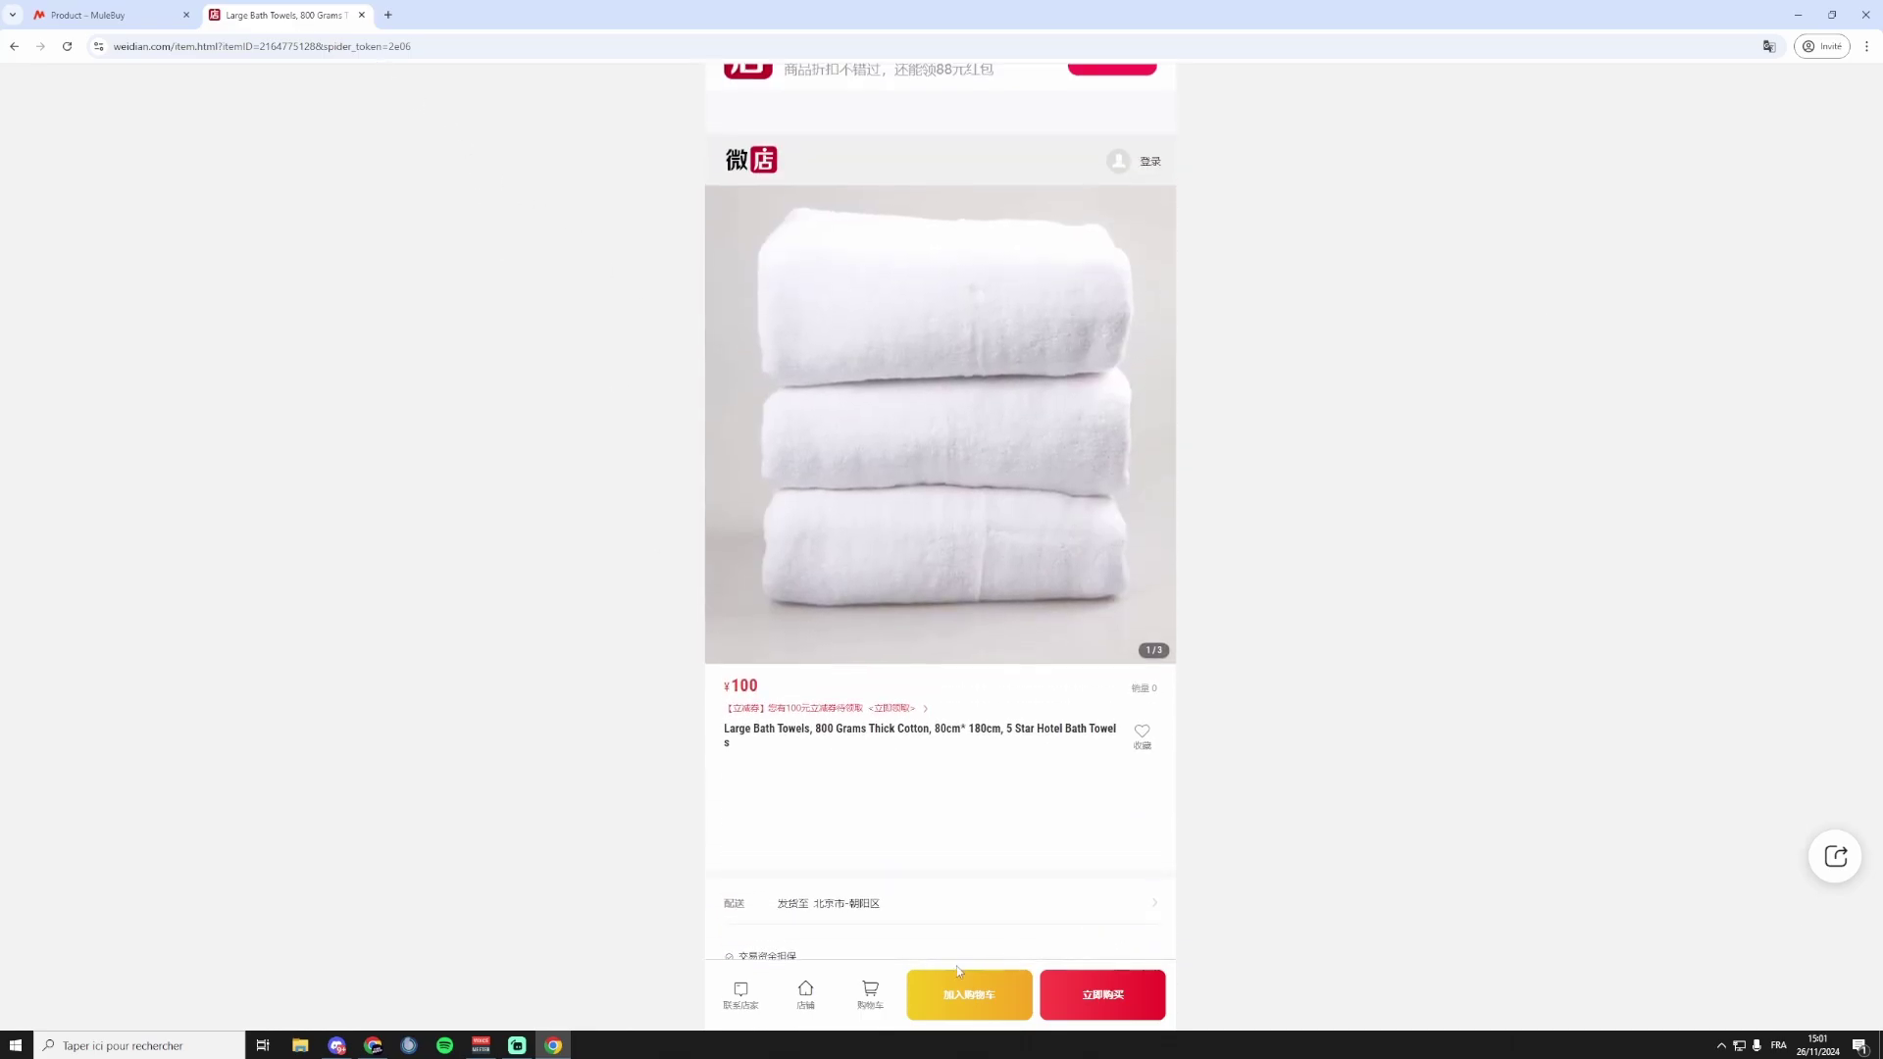
pyautogui.click(957, 973)
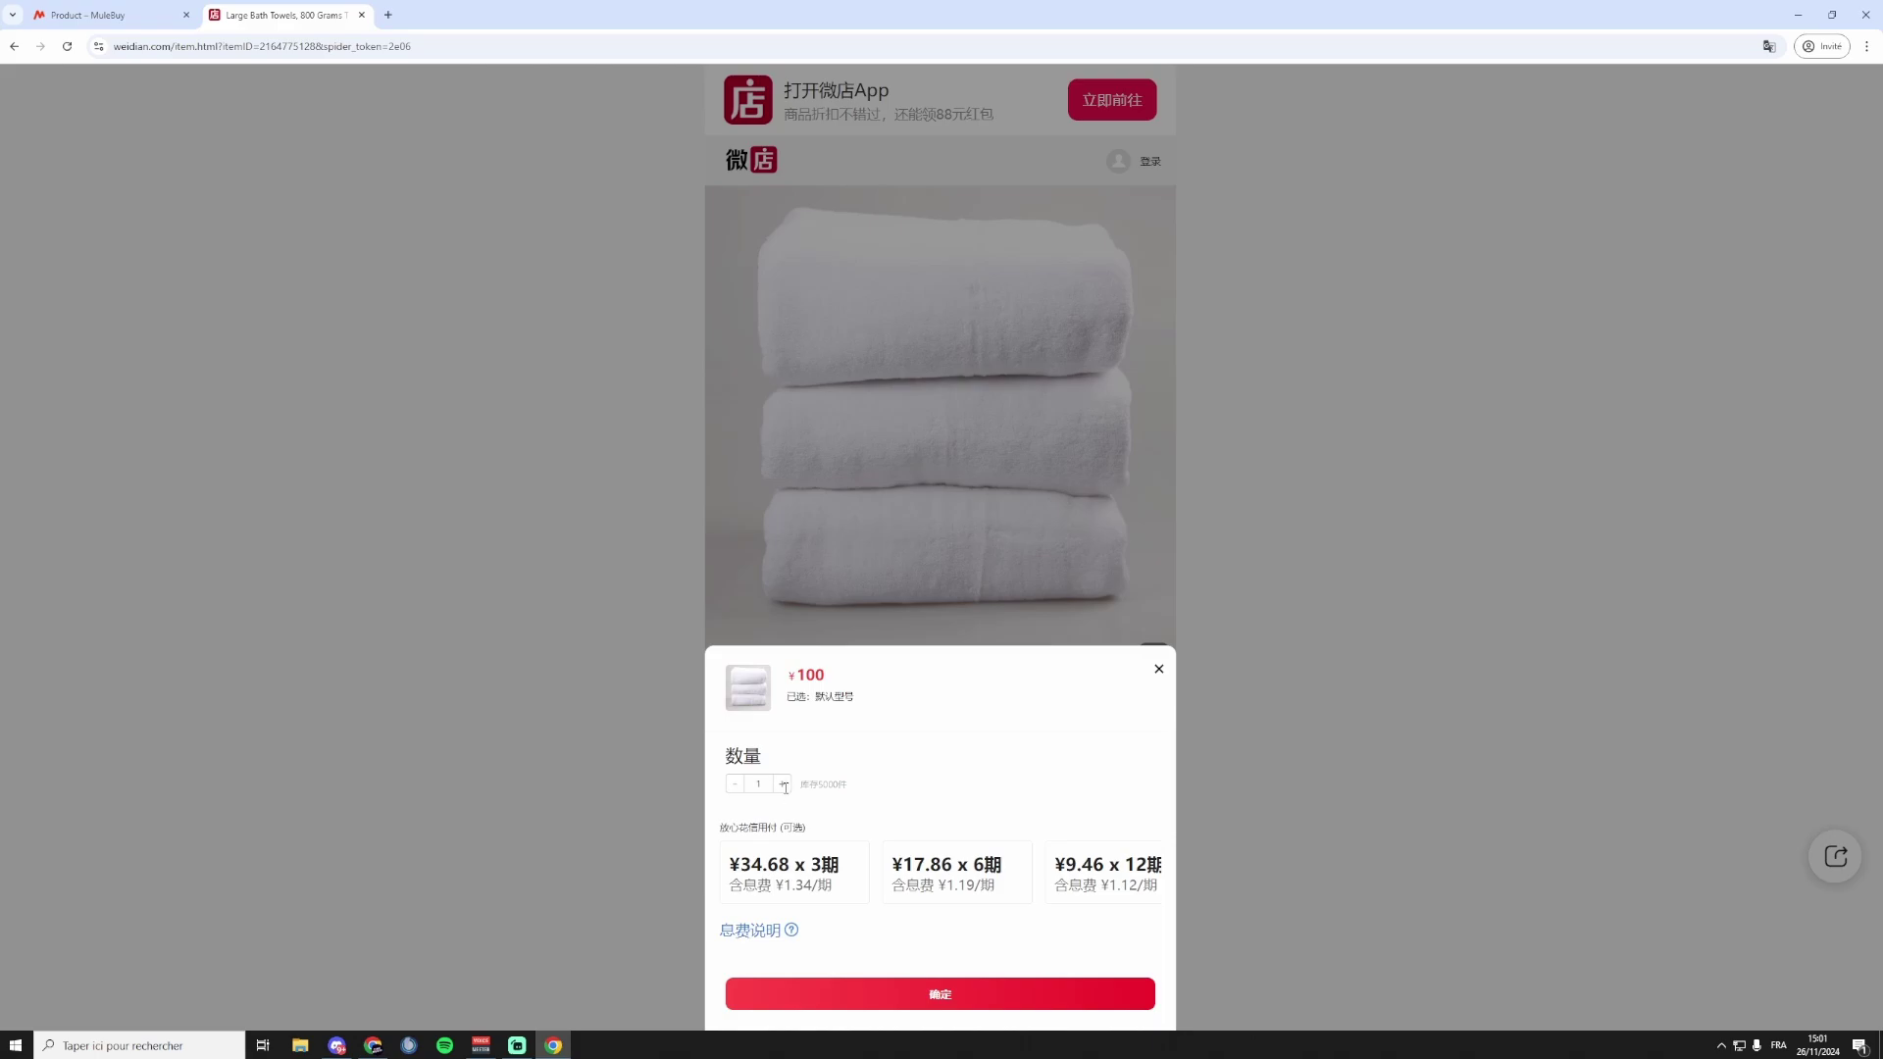
pyautogui.tripleClick(782, 784)
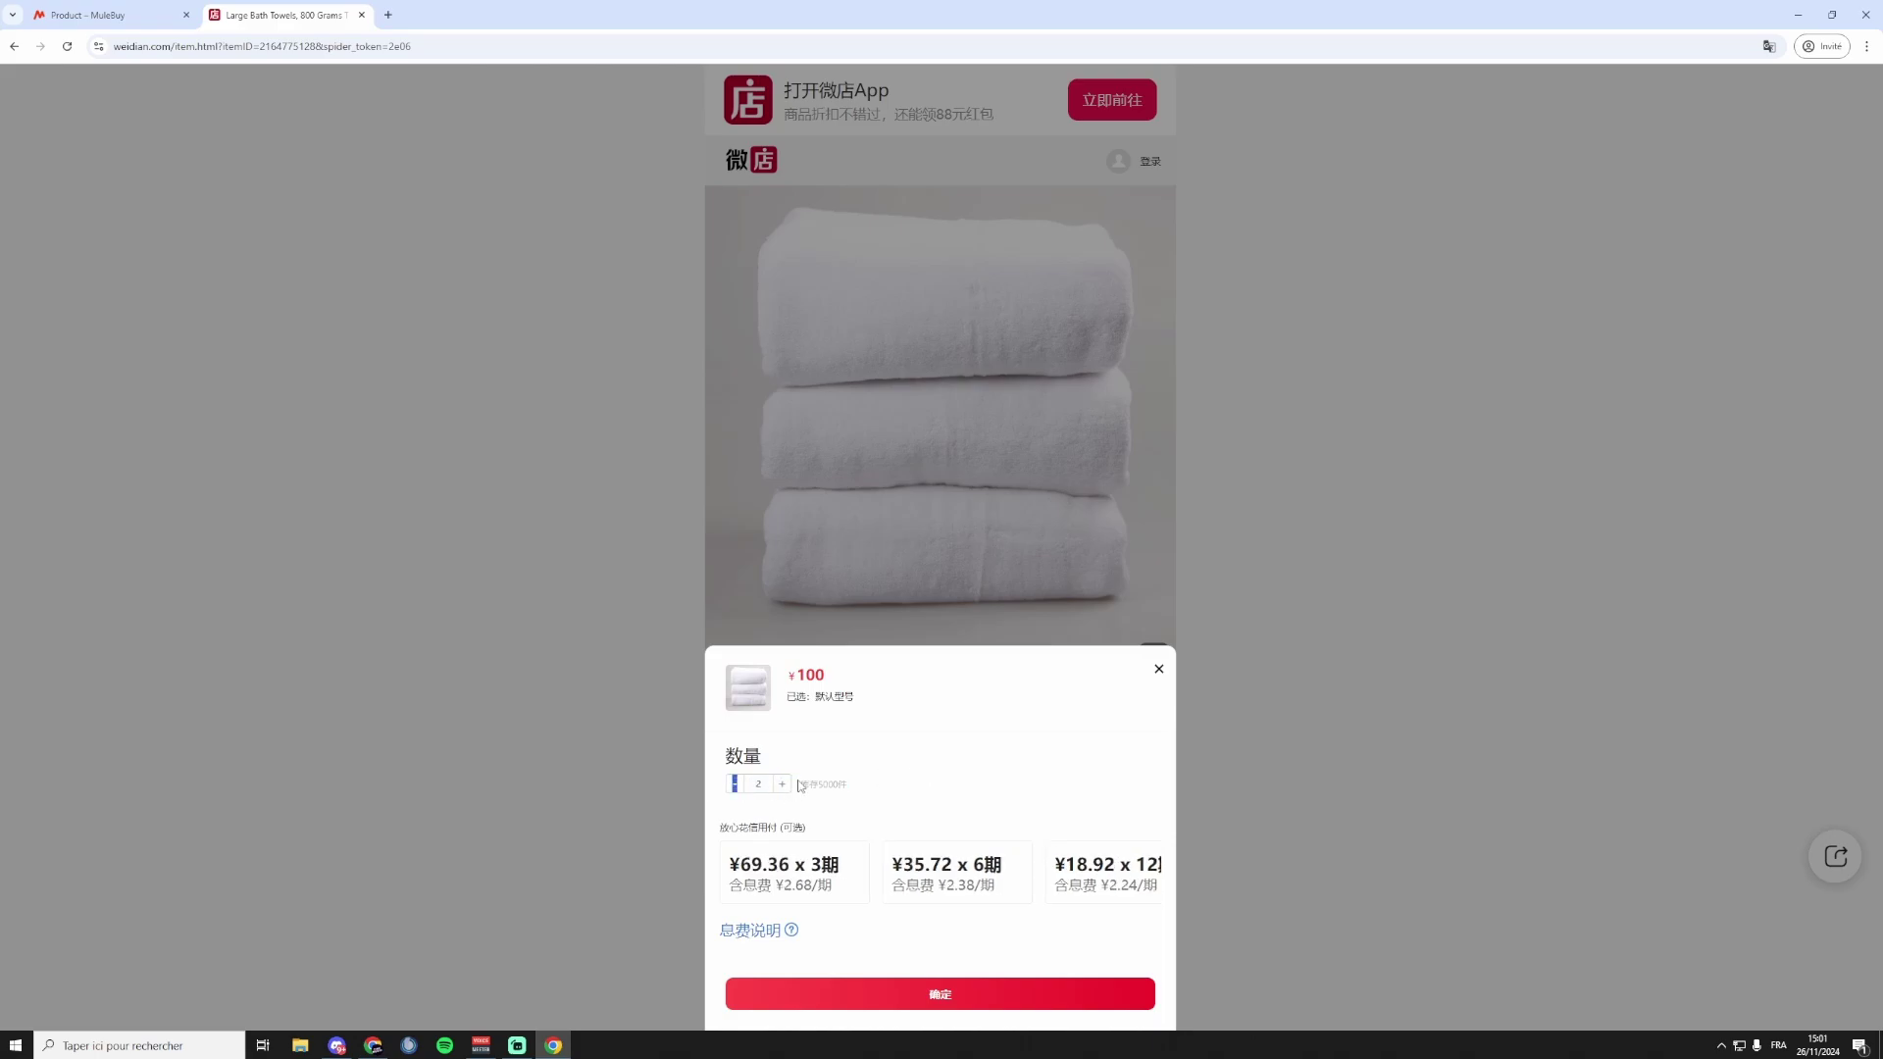
pyautogui.click(651, 781)
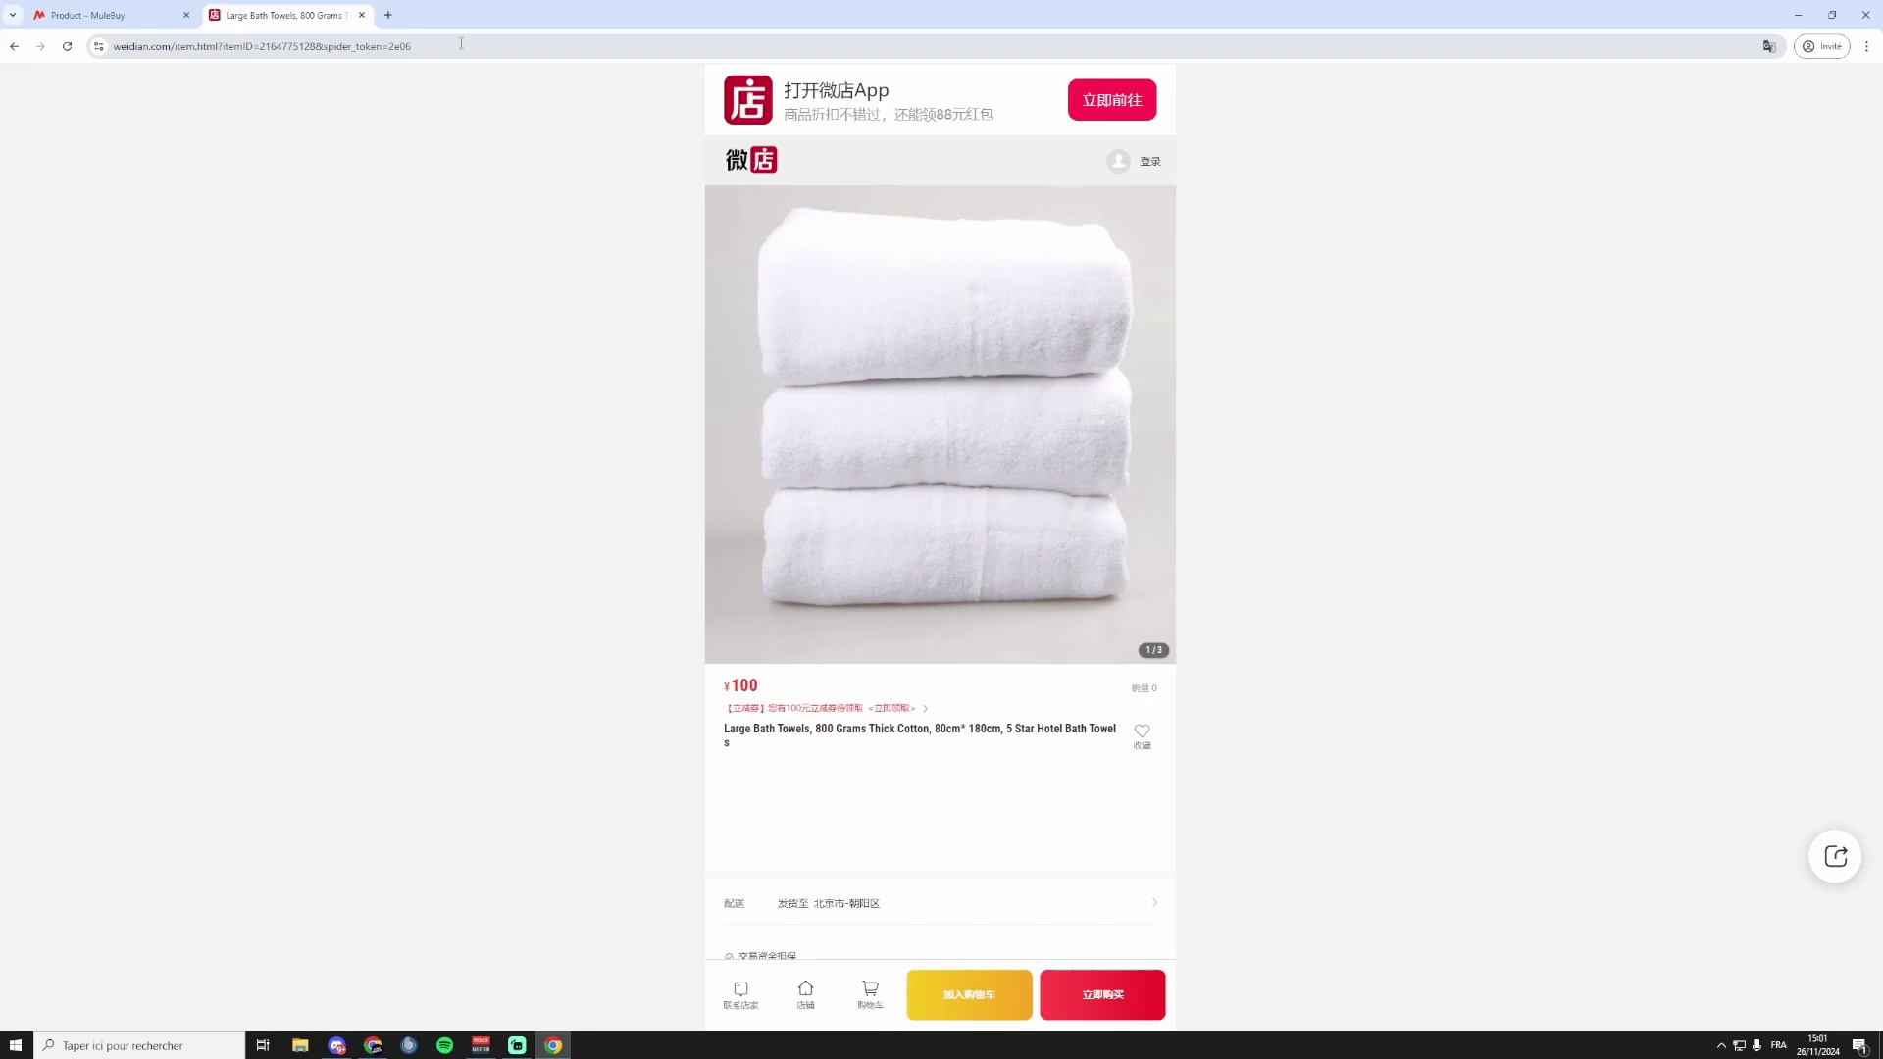
pyautogui.click(461, 43)
# Paste the Weidian towel link into Mulebuy's search to open the towel listing.
pyautogui.click(45, 22)
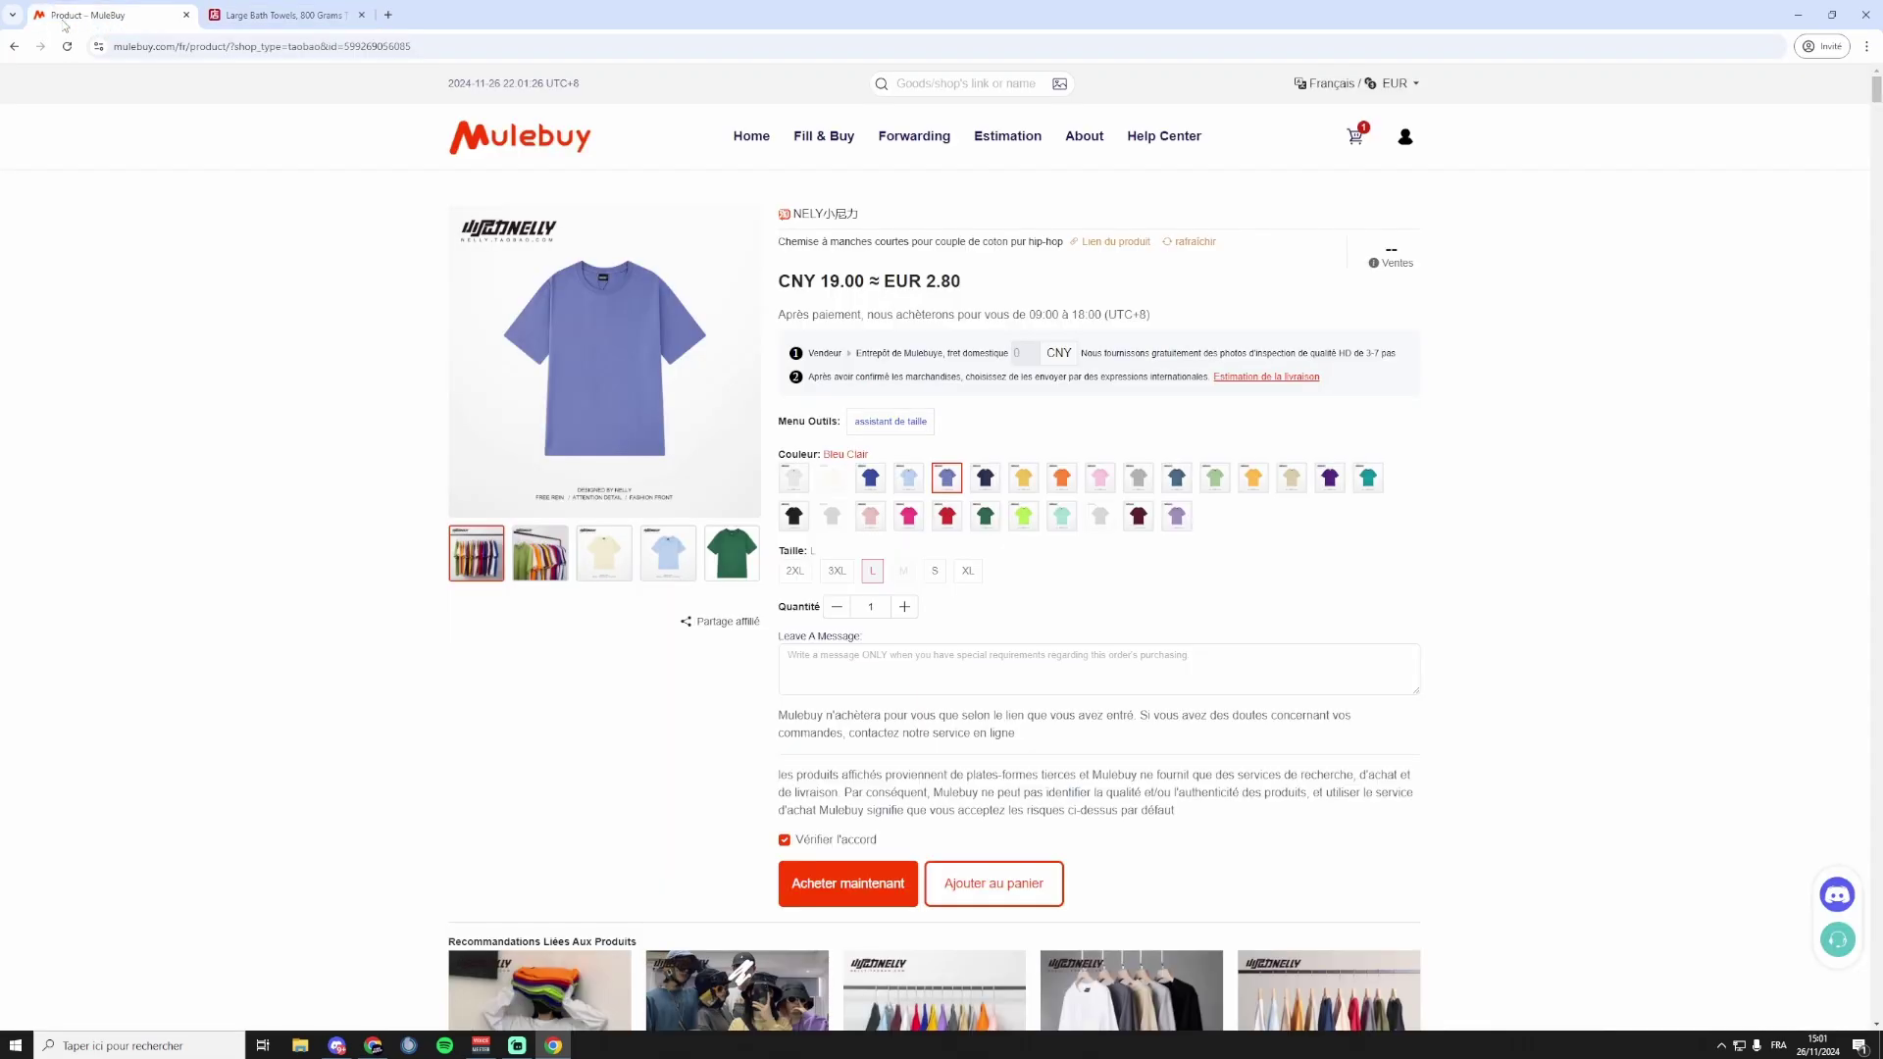
pyautogui.click(932, 86)
pyautogui.hotkey('ctrl', 'v')
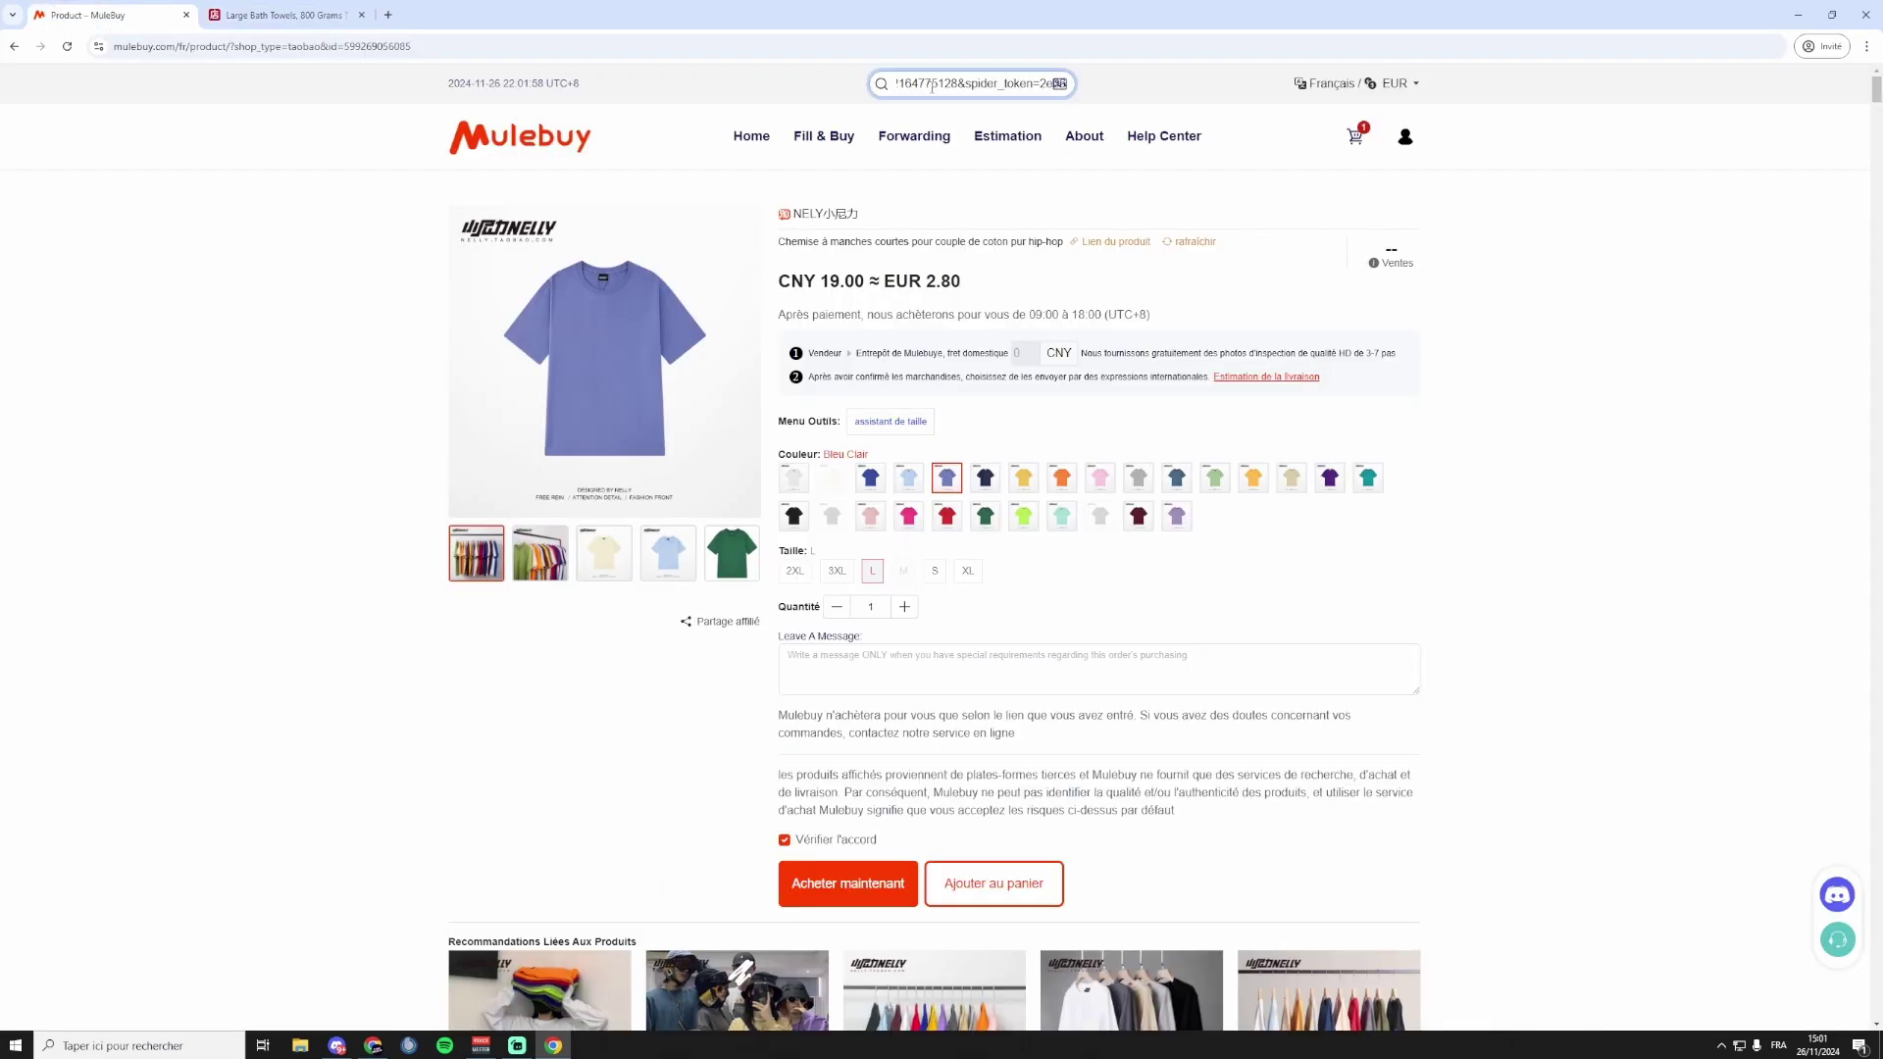
pyautogui.press('Return')
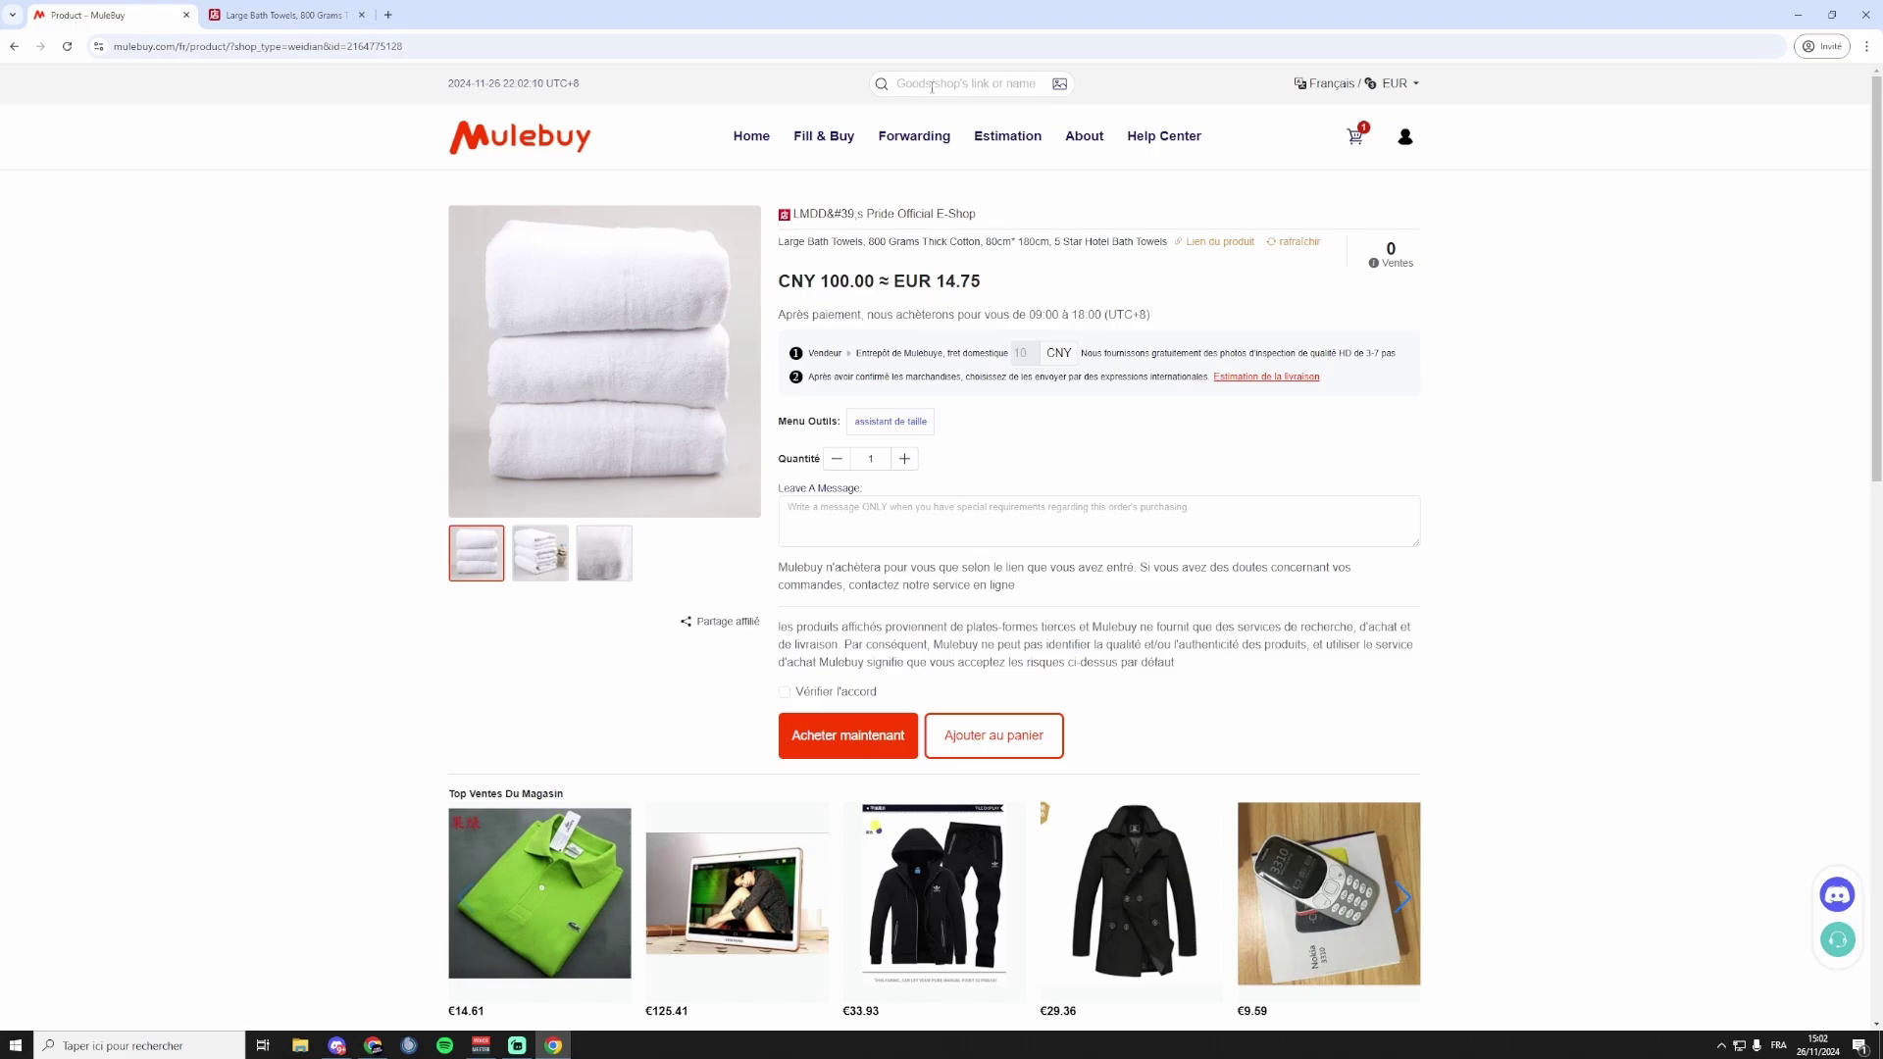
# Add one Large Bath Towels set (CNY 100.00 ≈ EUR 14.75) to the cart after accepting the agreement.
pyautogui.click(904, 459)
pyautogui.click(904, 460)
pyautogui.click(905, 459)
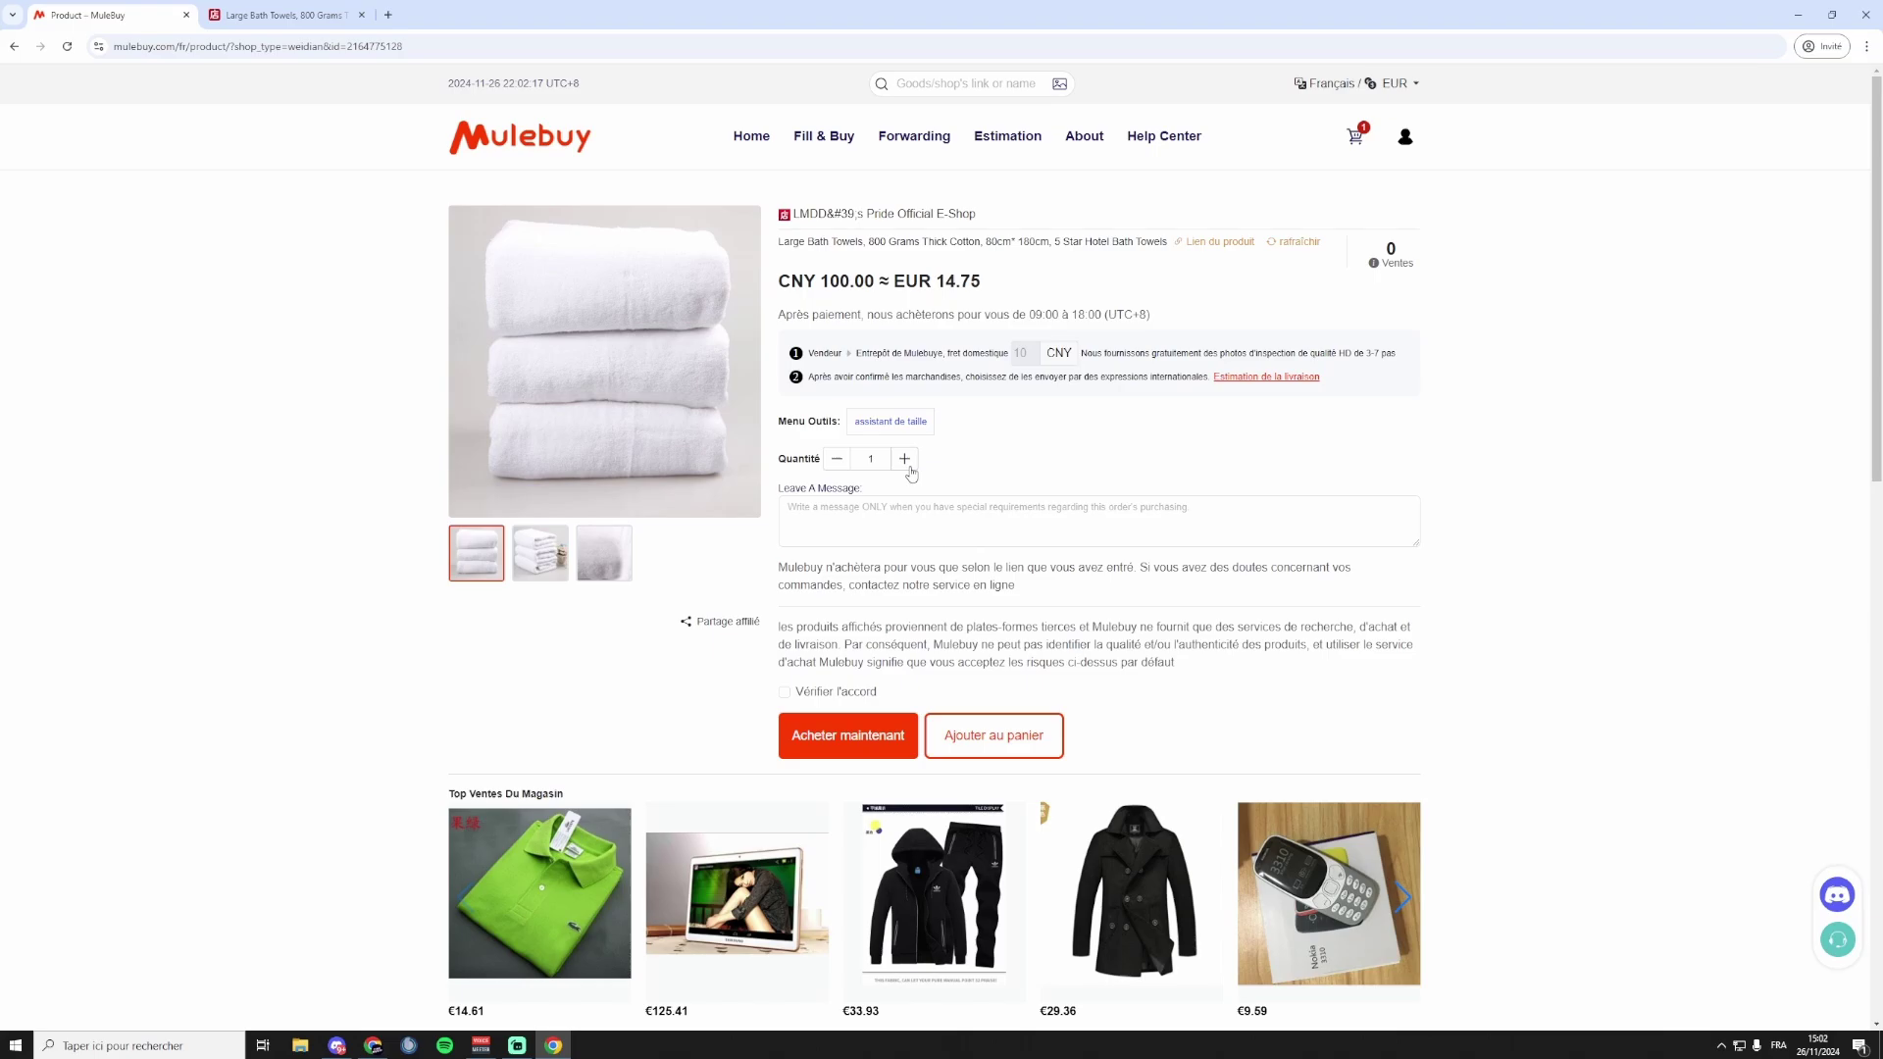
pyautogui.click(836, 459)
pyautogui.click(836, 459)
pyautogui.click(837, 459)
pyautogui.click(804, 693)
pyautogui.click(1053, 740)
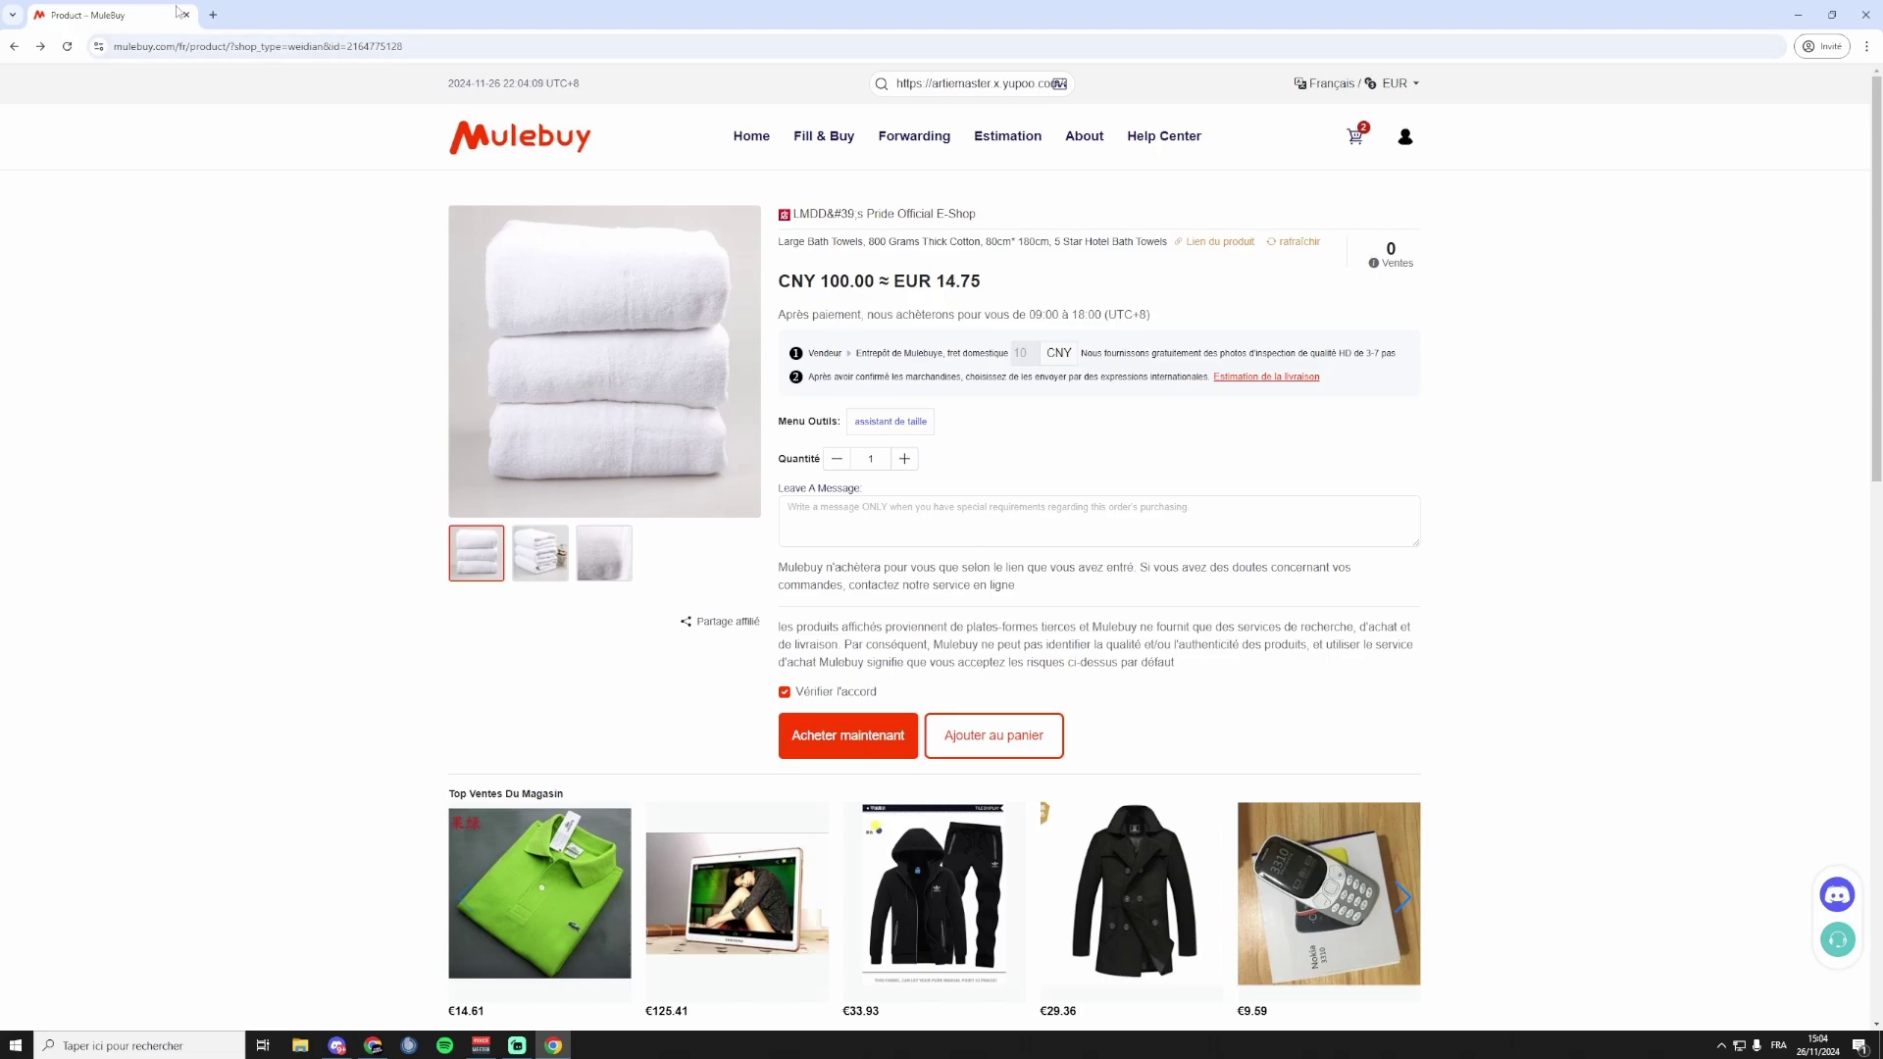
# Load the ARTIEMASTER Yupoo albums in a new tab and open the 7680 shorts album.
pyautogui.click(210, 14)
pyautogui.write('https://artiemaster.x.yupoo.com/albums')
pyautogui.press('Return')
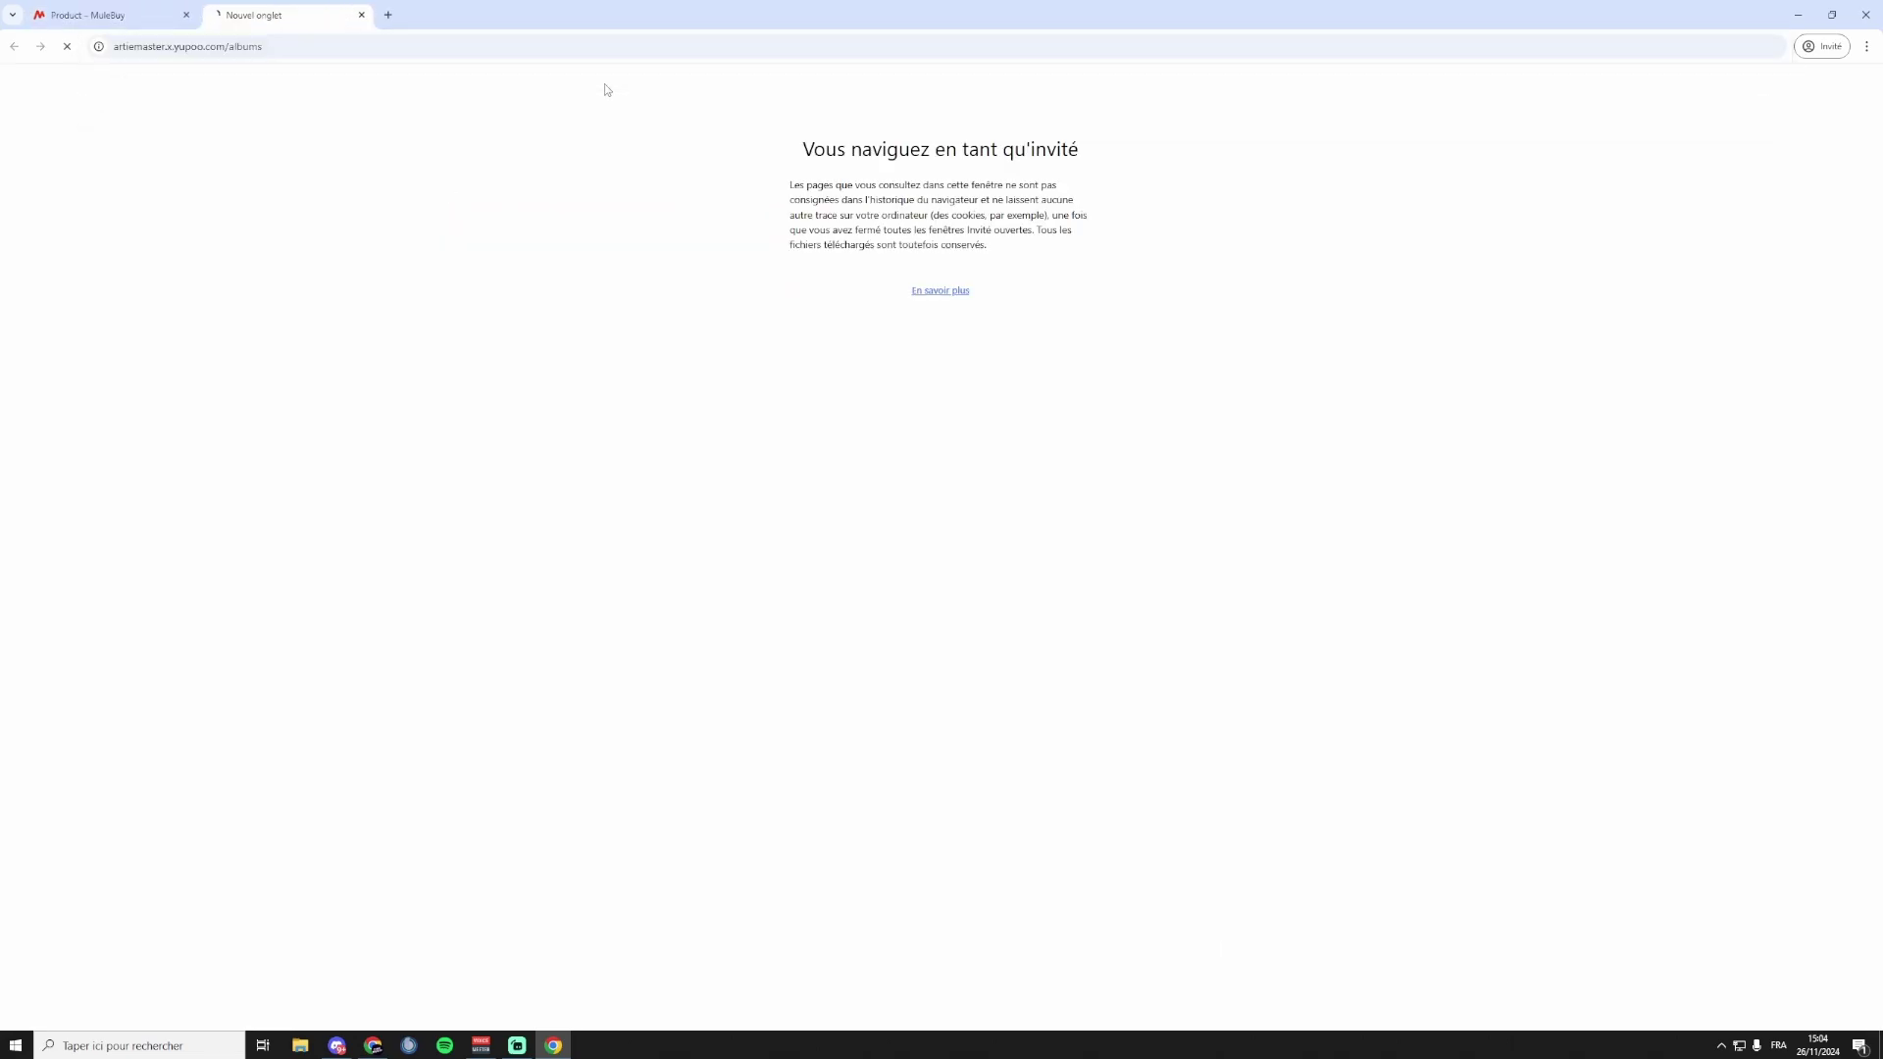
pyautogui.scroll(-4, 694, 617)
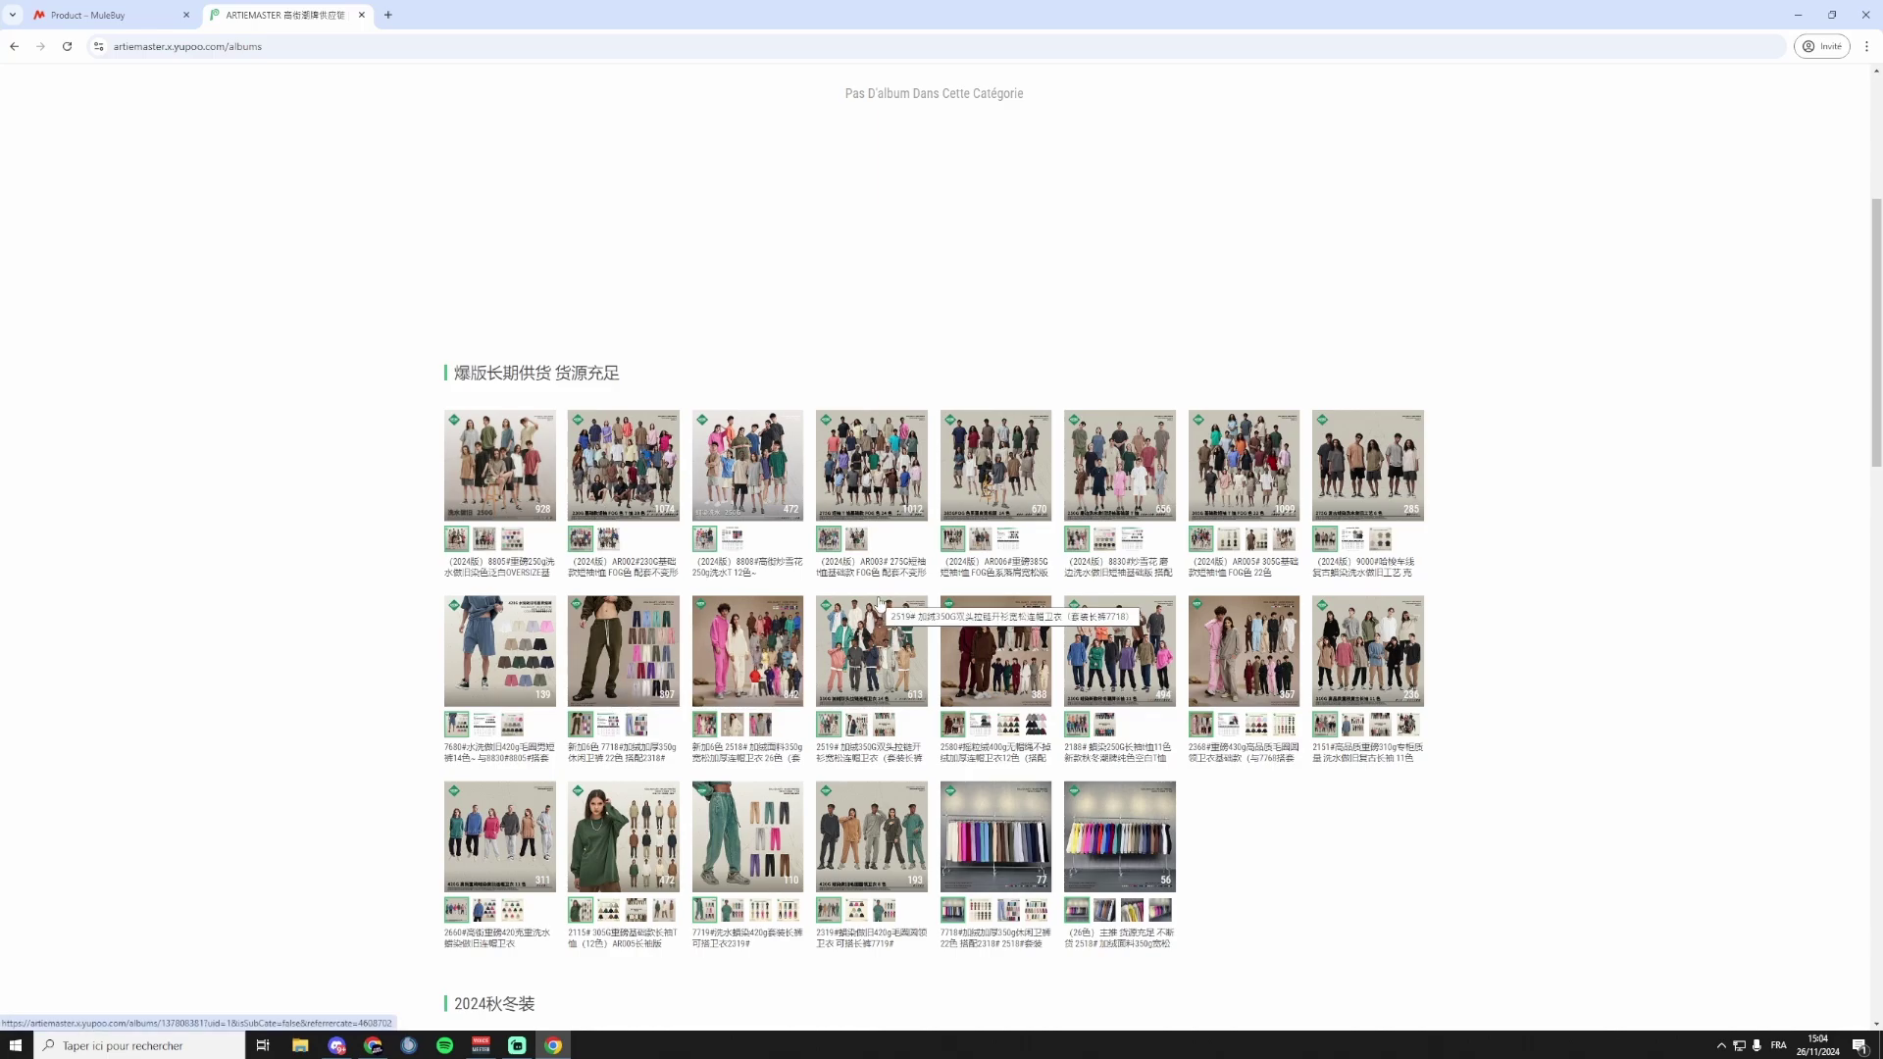
pyautogui.scroll(-1, 686, 598)
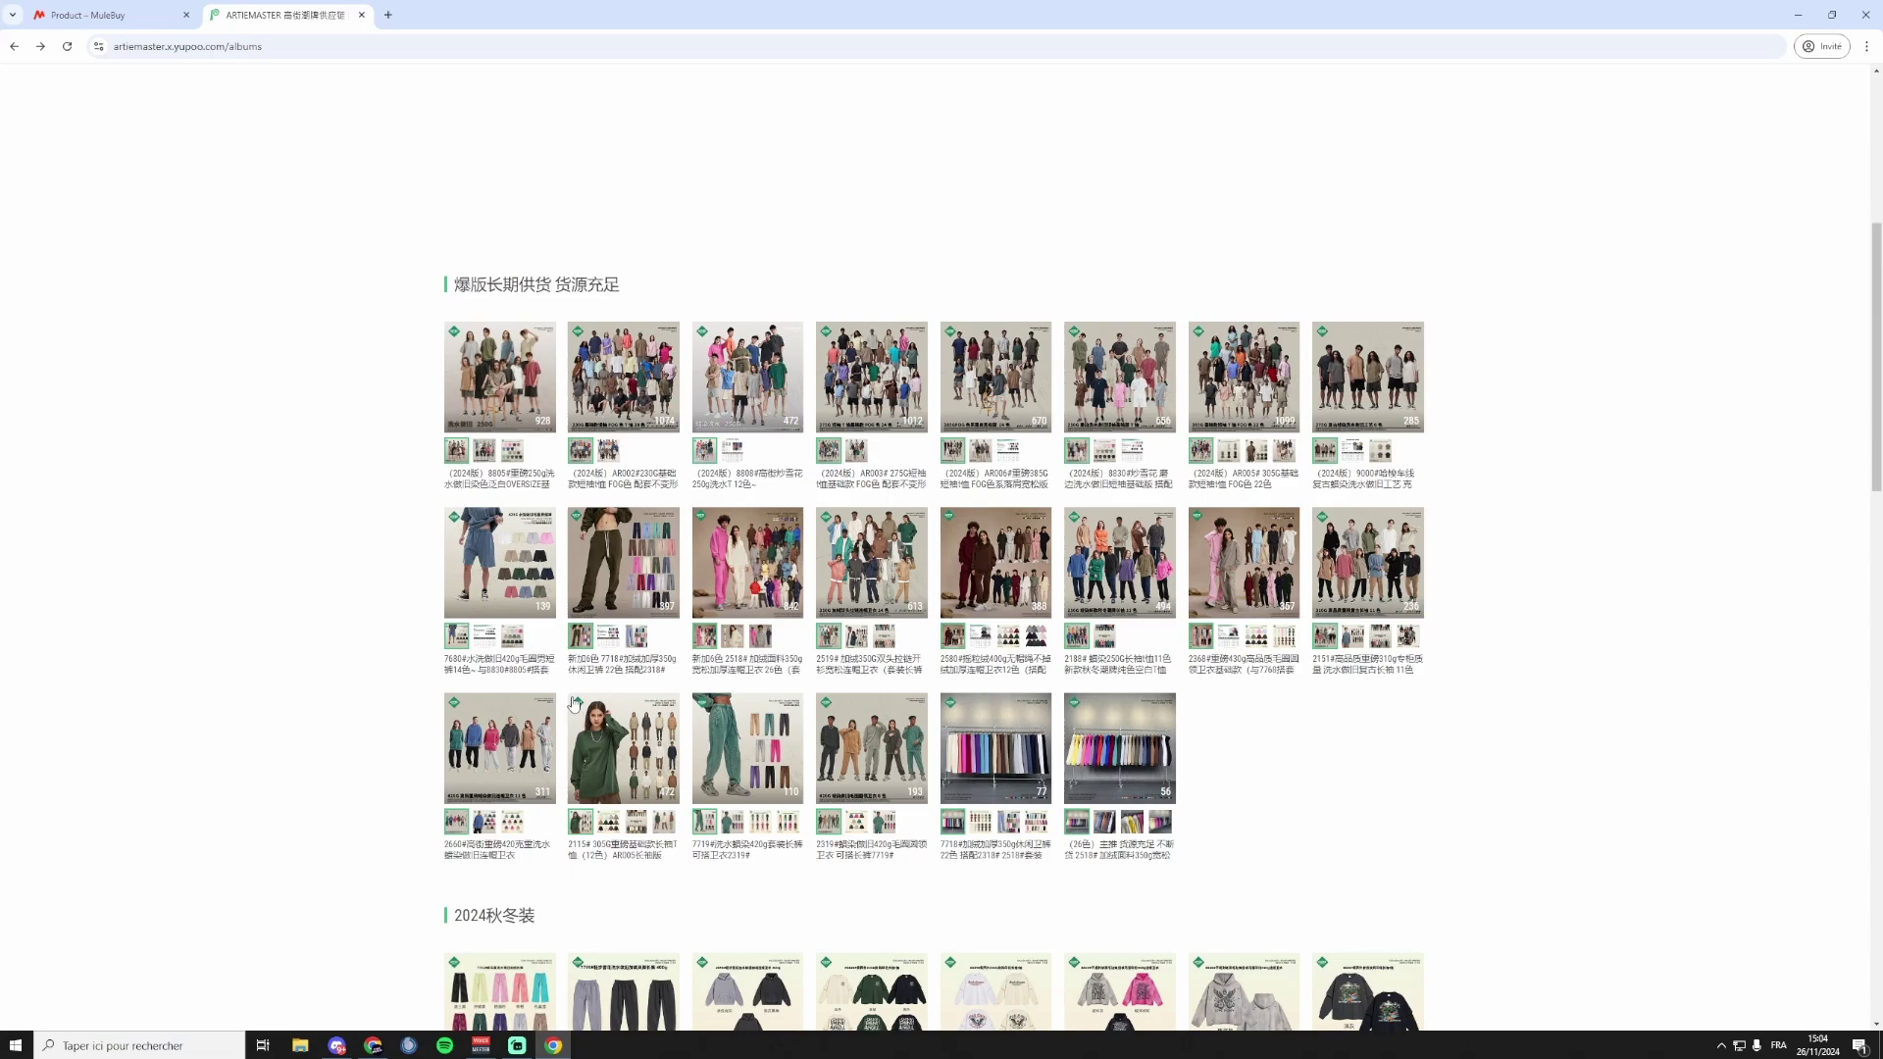
pyautogui.click(520, 575)
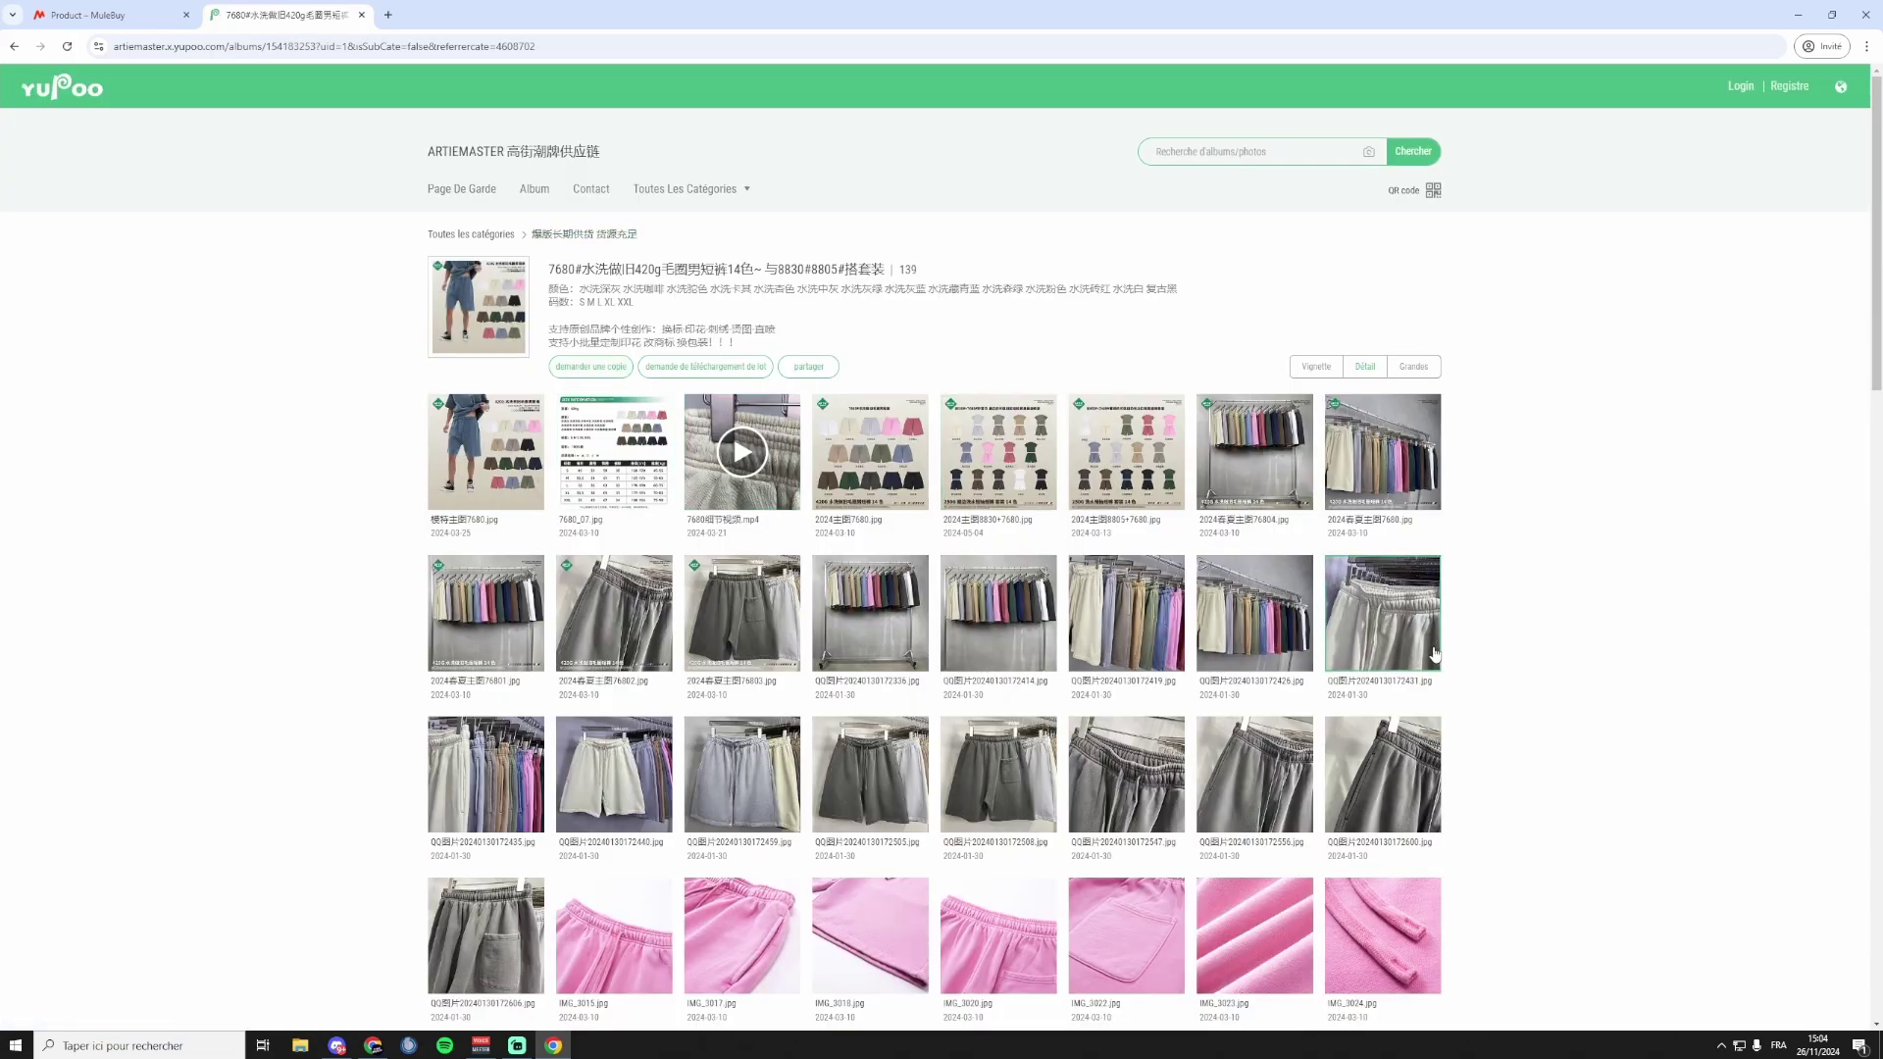
# View the 7680_07.jpg shorts size chart, then copy the album's address.
pyautogui.scroll(-1, 1427, 618)
pyautogui.scroll(-1, 1427, 615)
pyautogui.scroll(2, 635, 480)
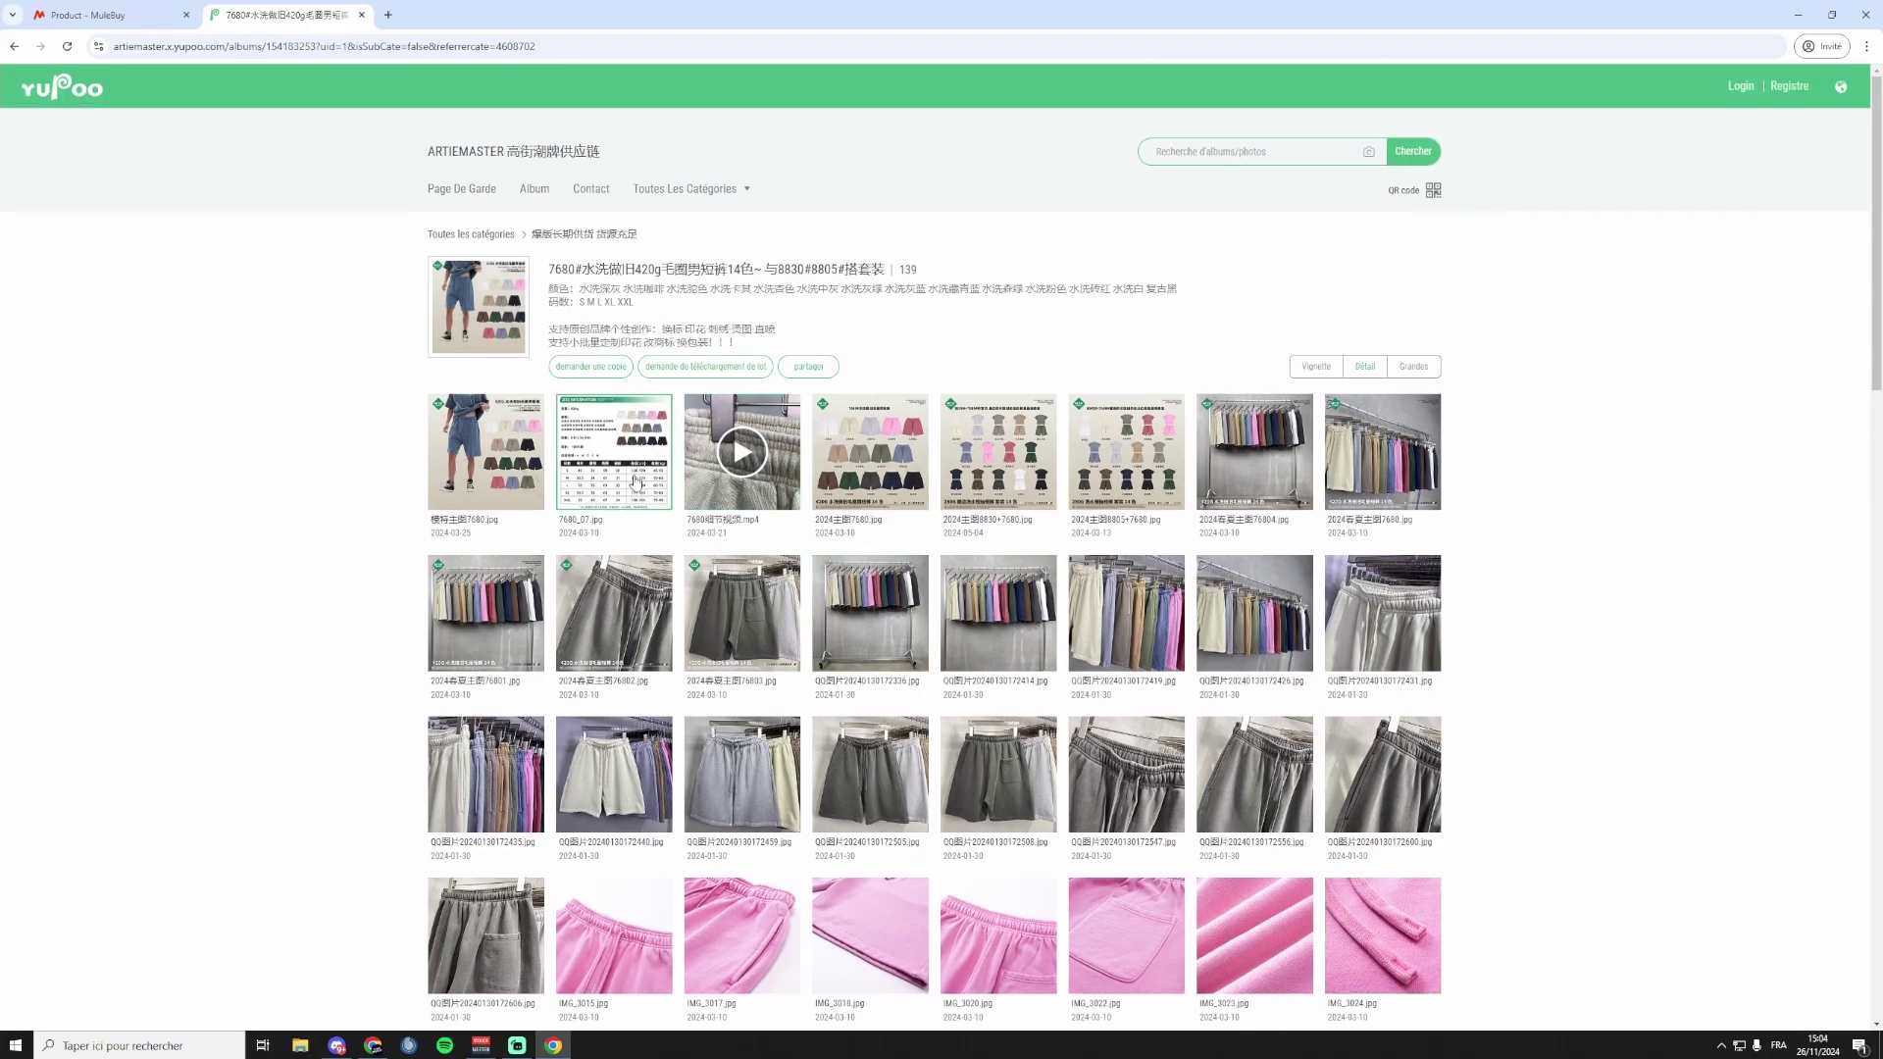
pyautogui.click(636, 479)
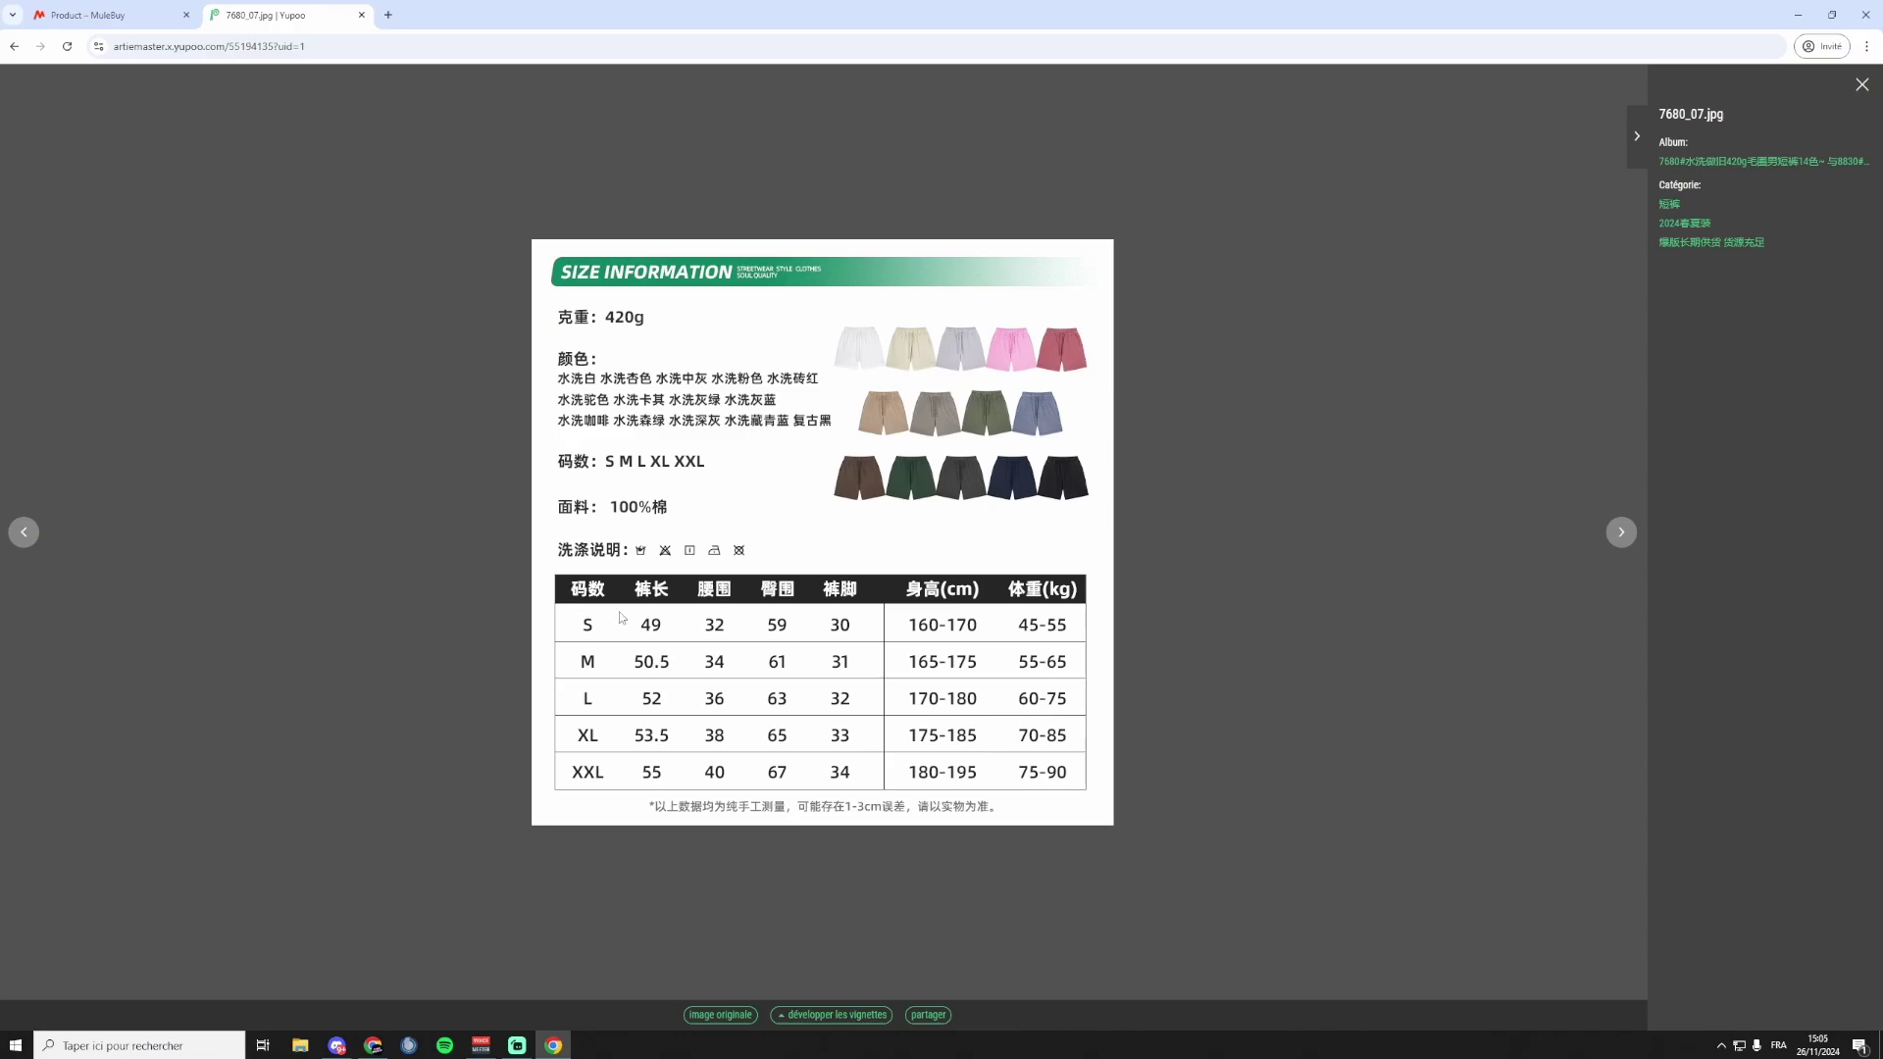
pyautogui.click(1862, 84)
pyautogui.scroll(4, 922, 771)
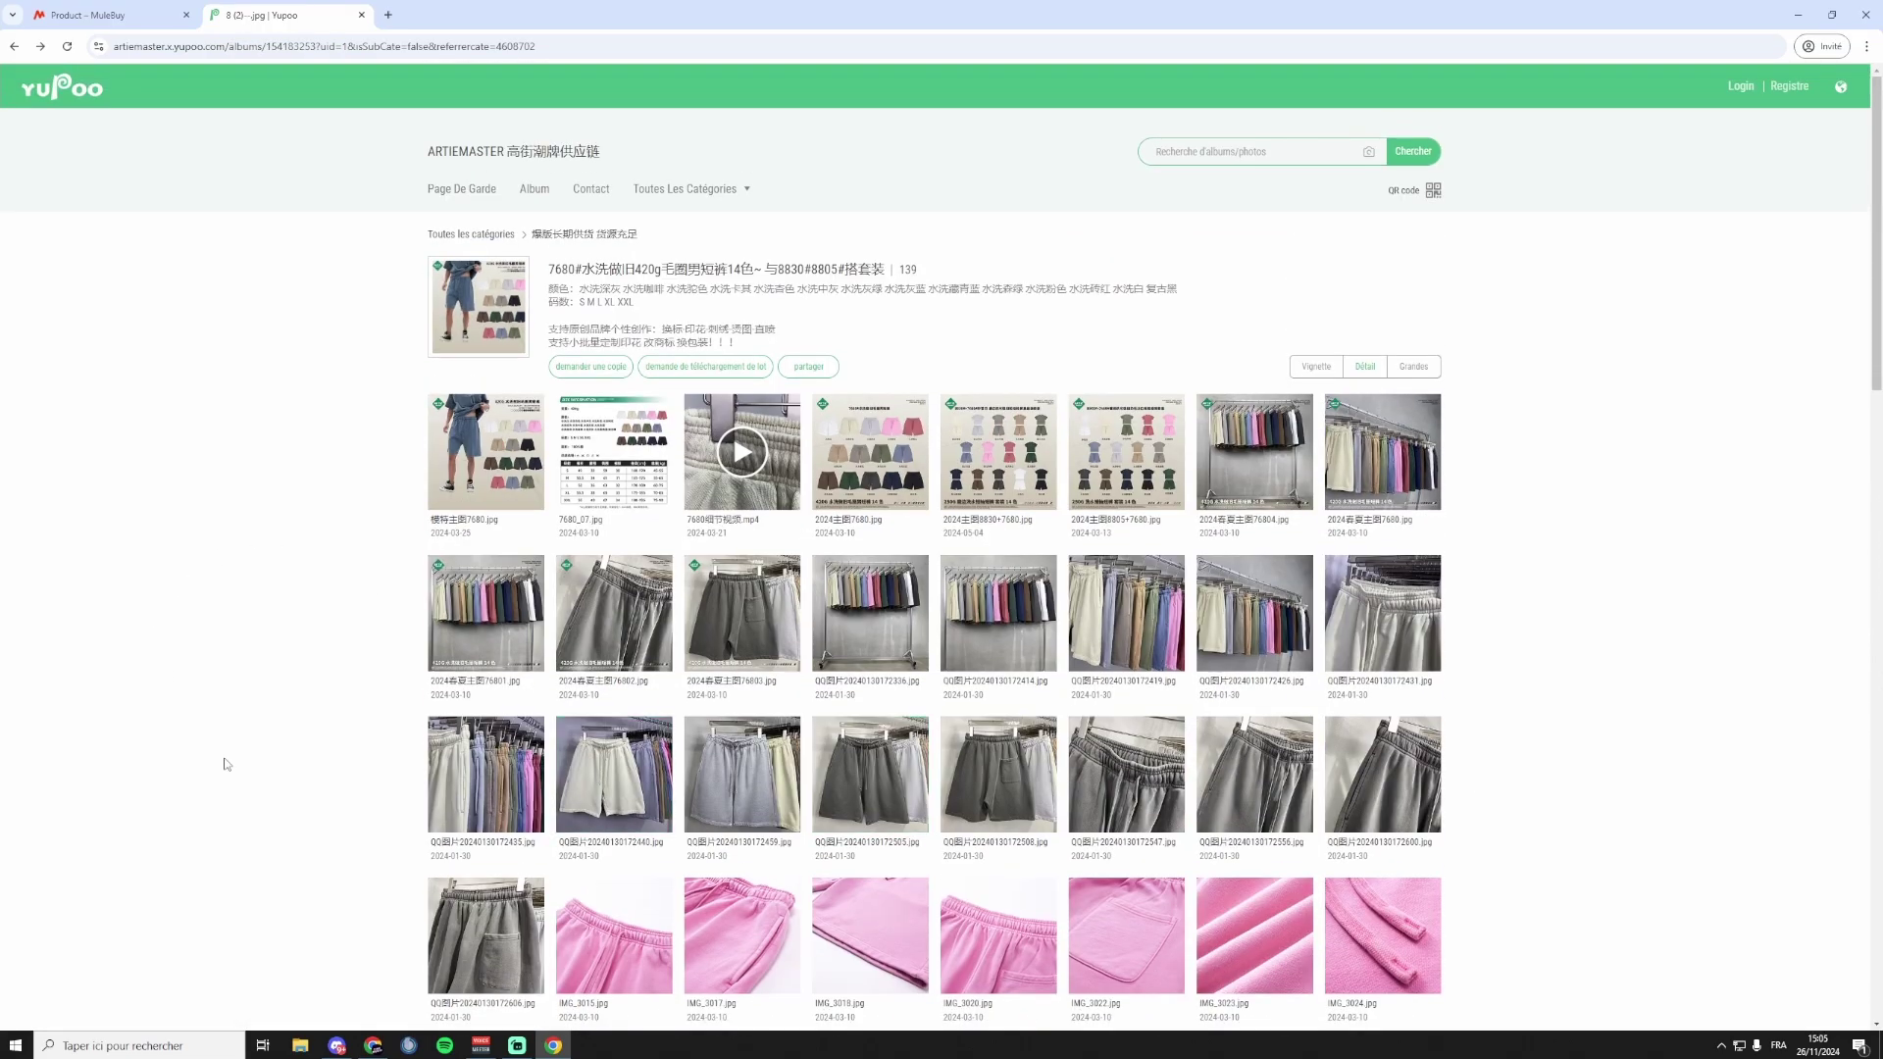
pyautogui.click(231, 48)
pyautogui.hotkey('ctrl', 'c')
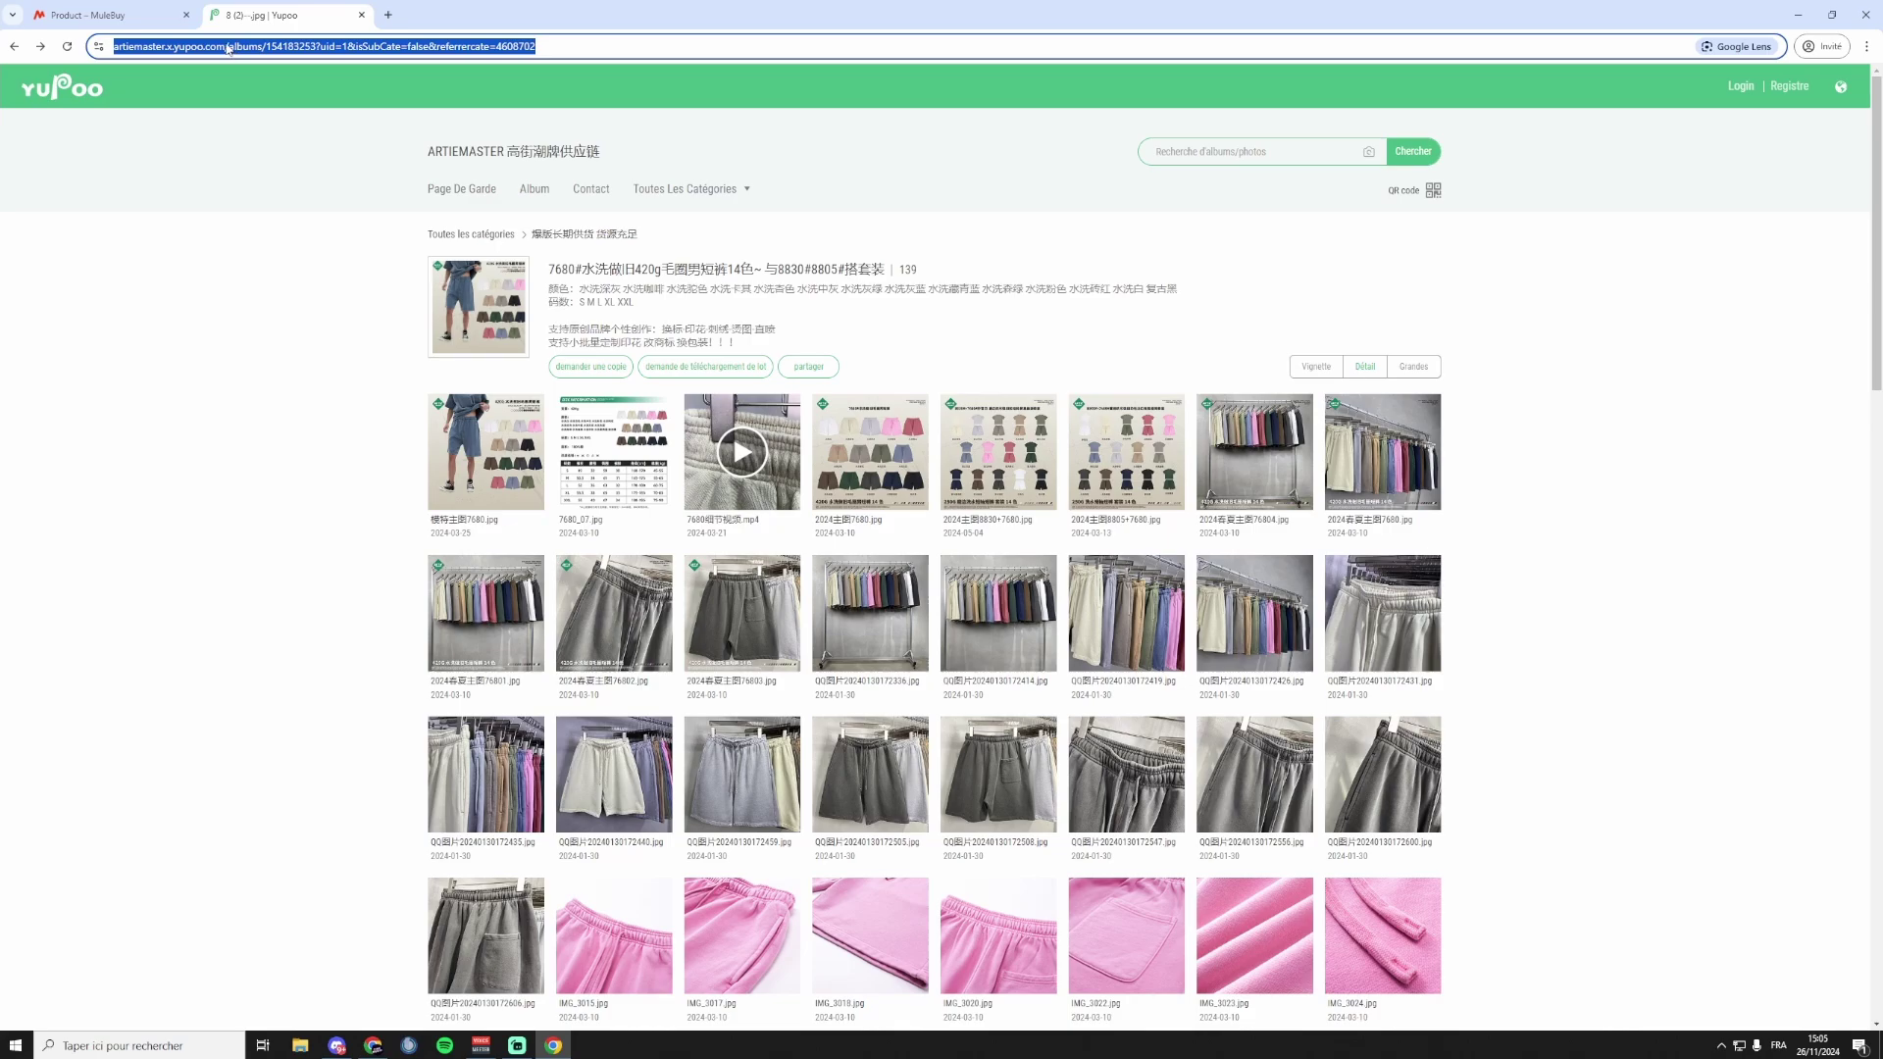
pyautogui.click(93, 15)
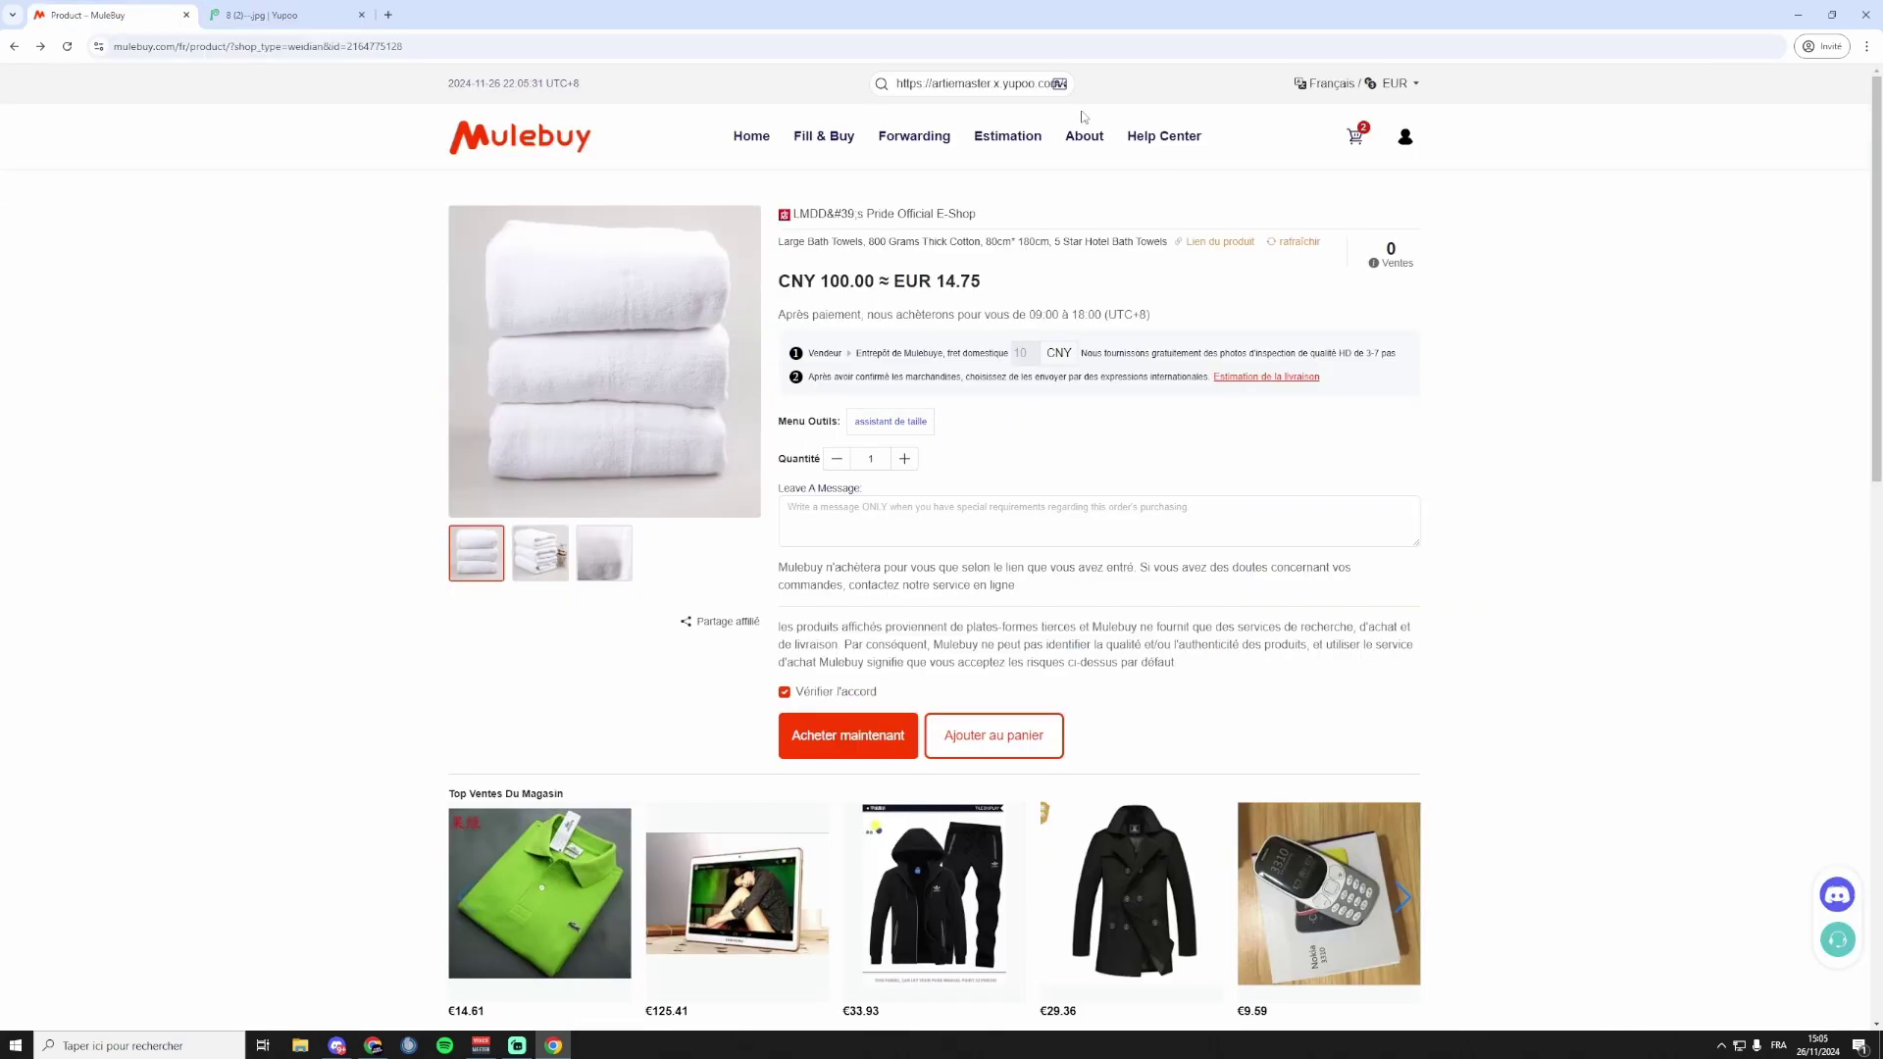
# Replace the Mulebuy search link with the Yupoo shorts album URL and submit it for Fill & Buy.
pyautogui.click(992, 82)
pyautogui.hotkey('ctrl', 'a')
pyautogui.hotkey('ctrl', 'v')
pyautogui.press('Return')
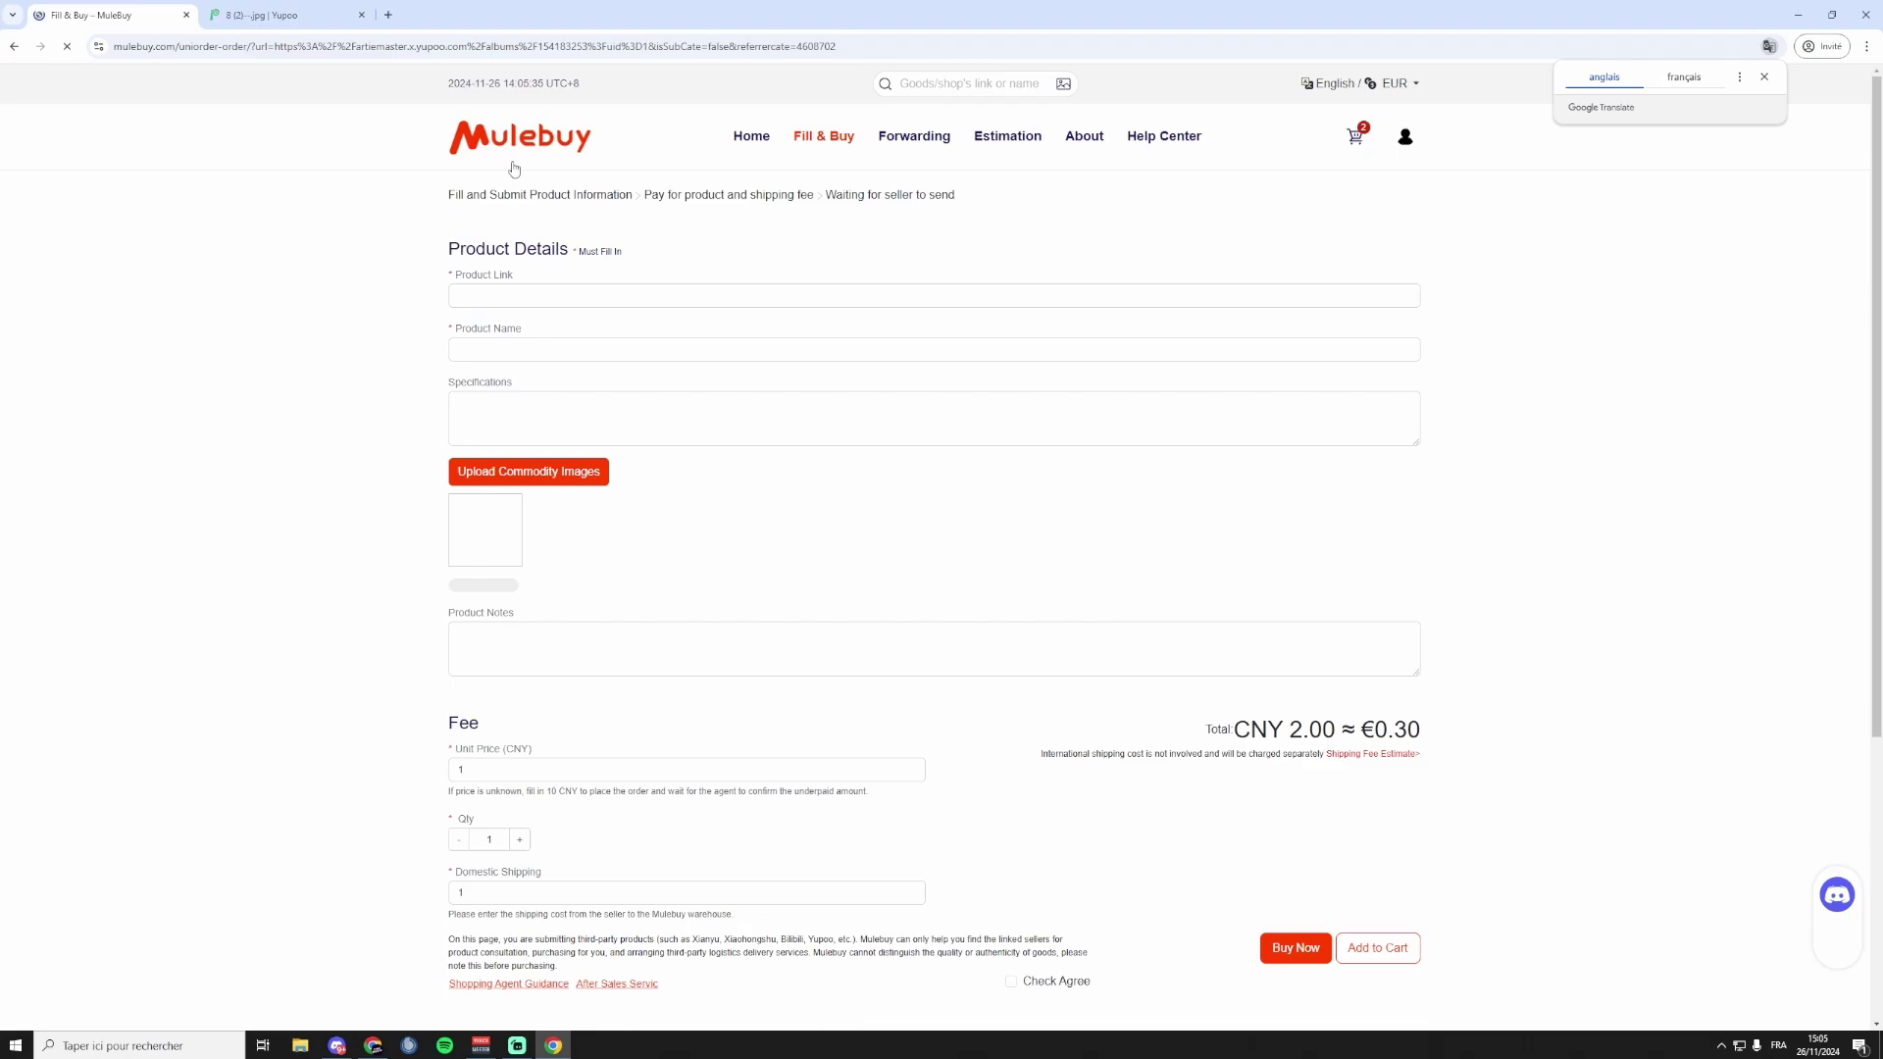
pyautogui.click(1764, 77)
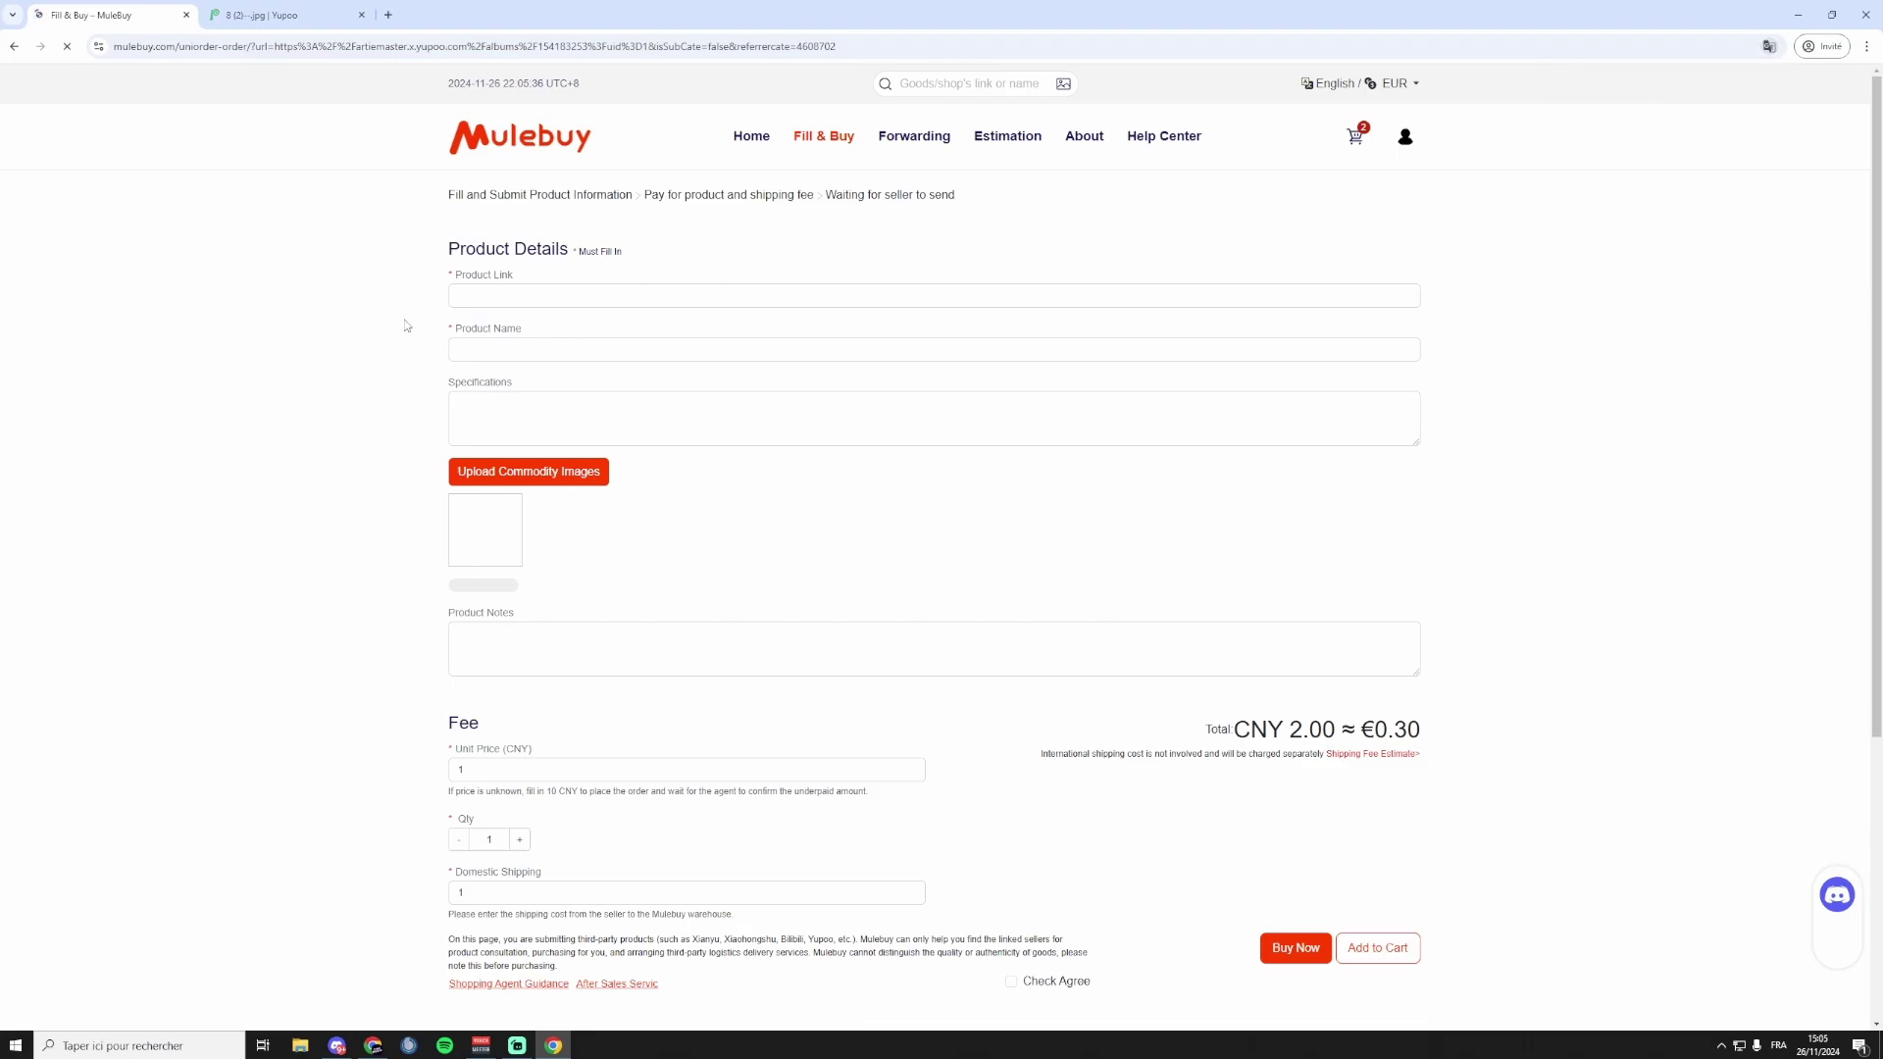
pyautogui.hotkey('ctrl', 'Tab')
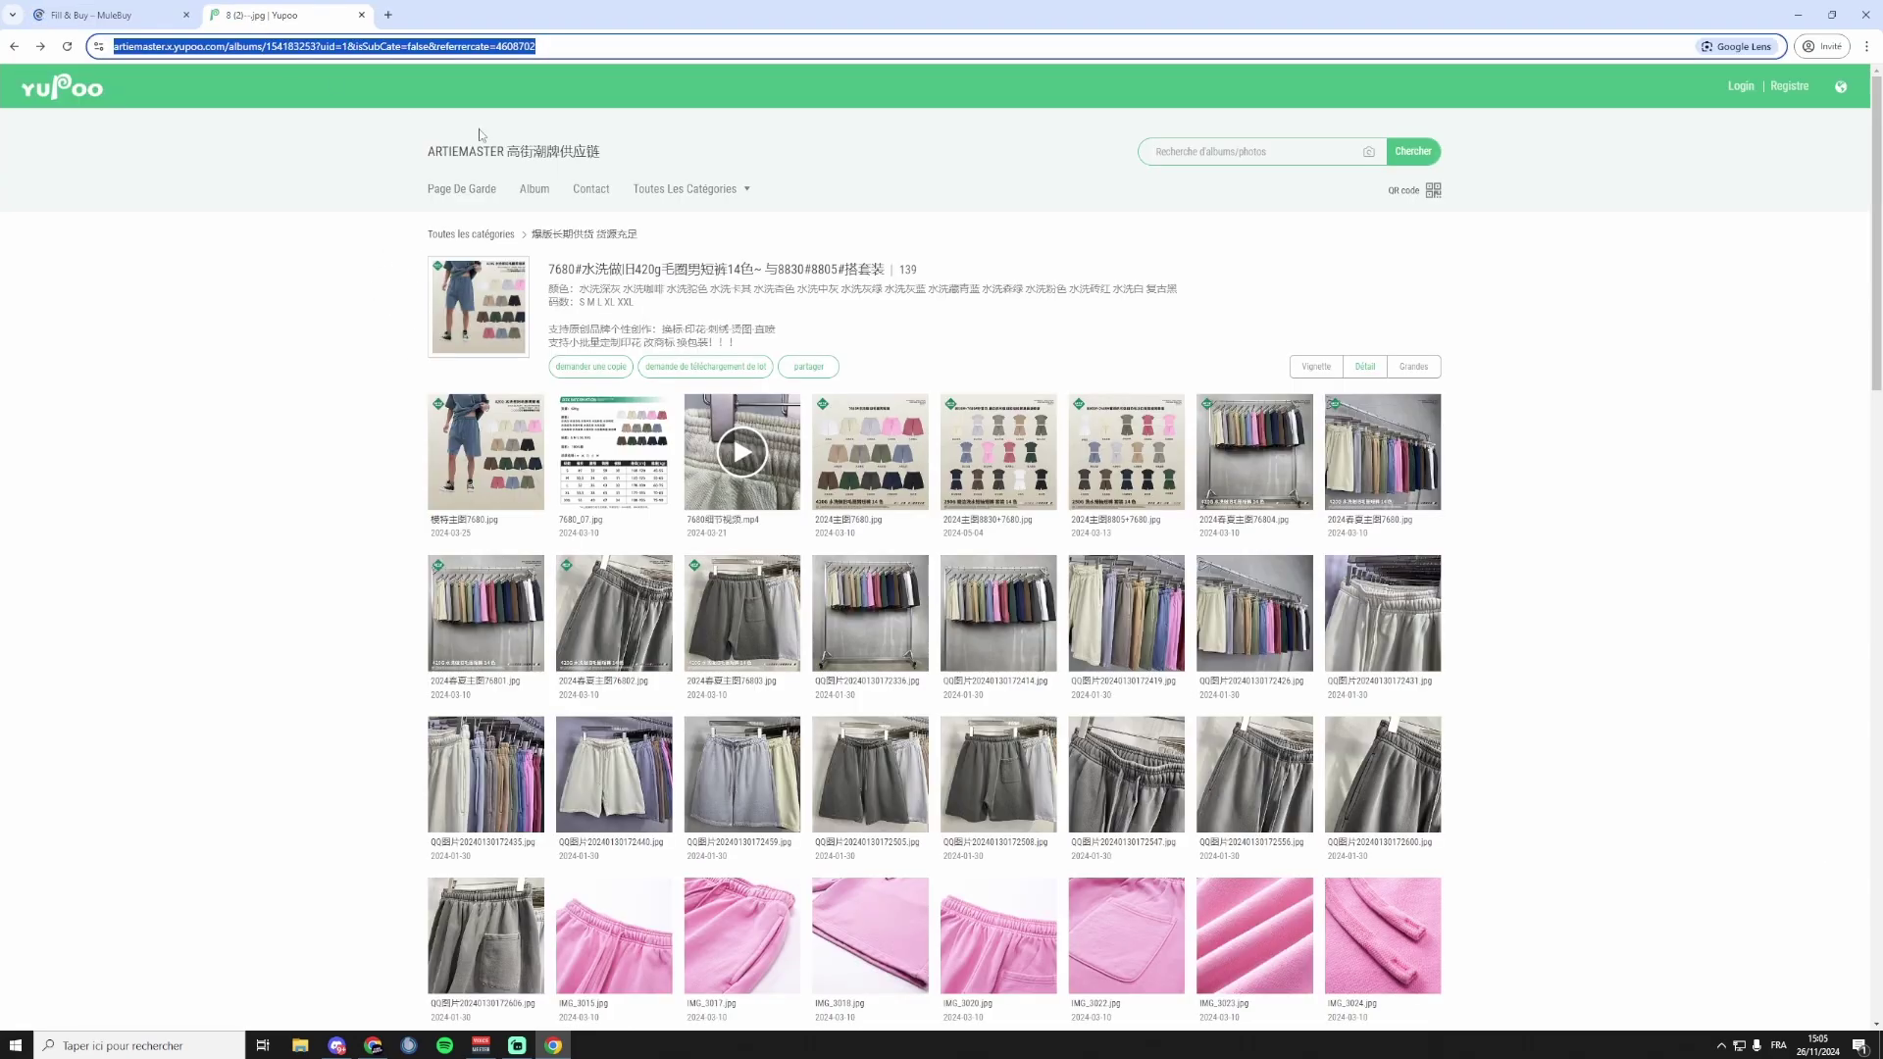
pyautogui.click(621, 292)
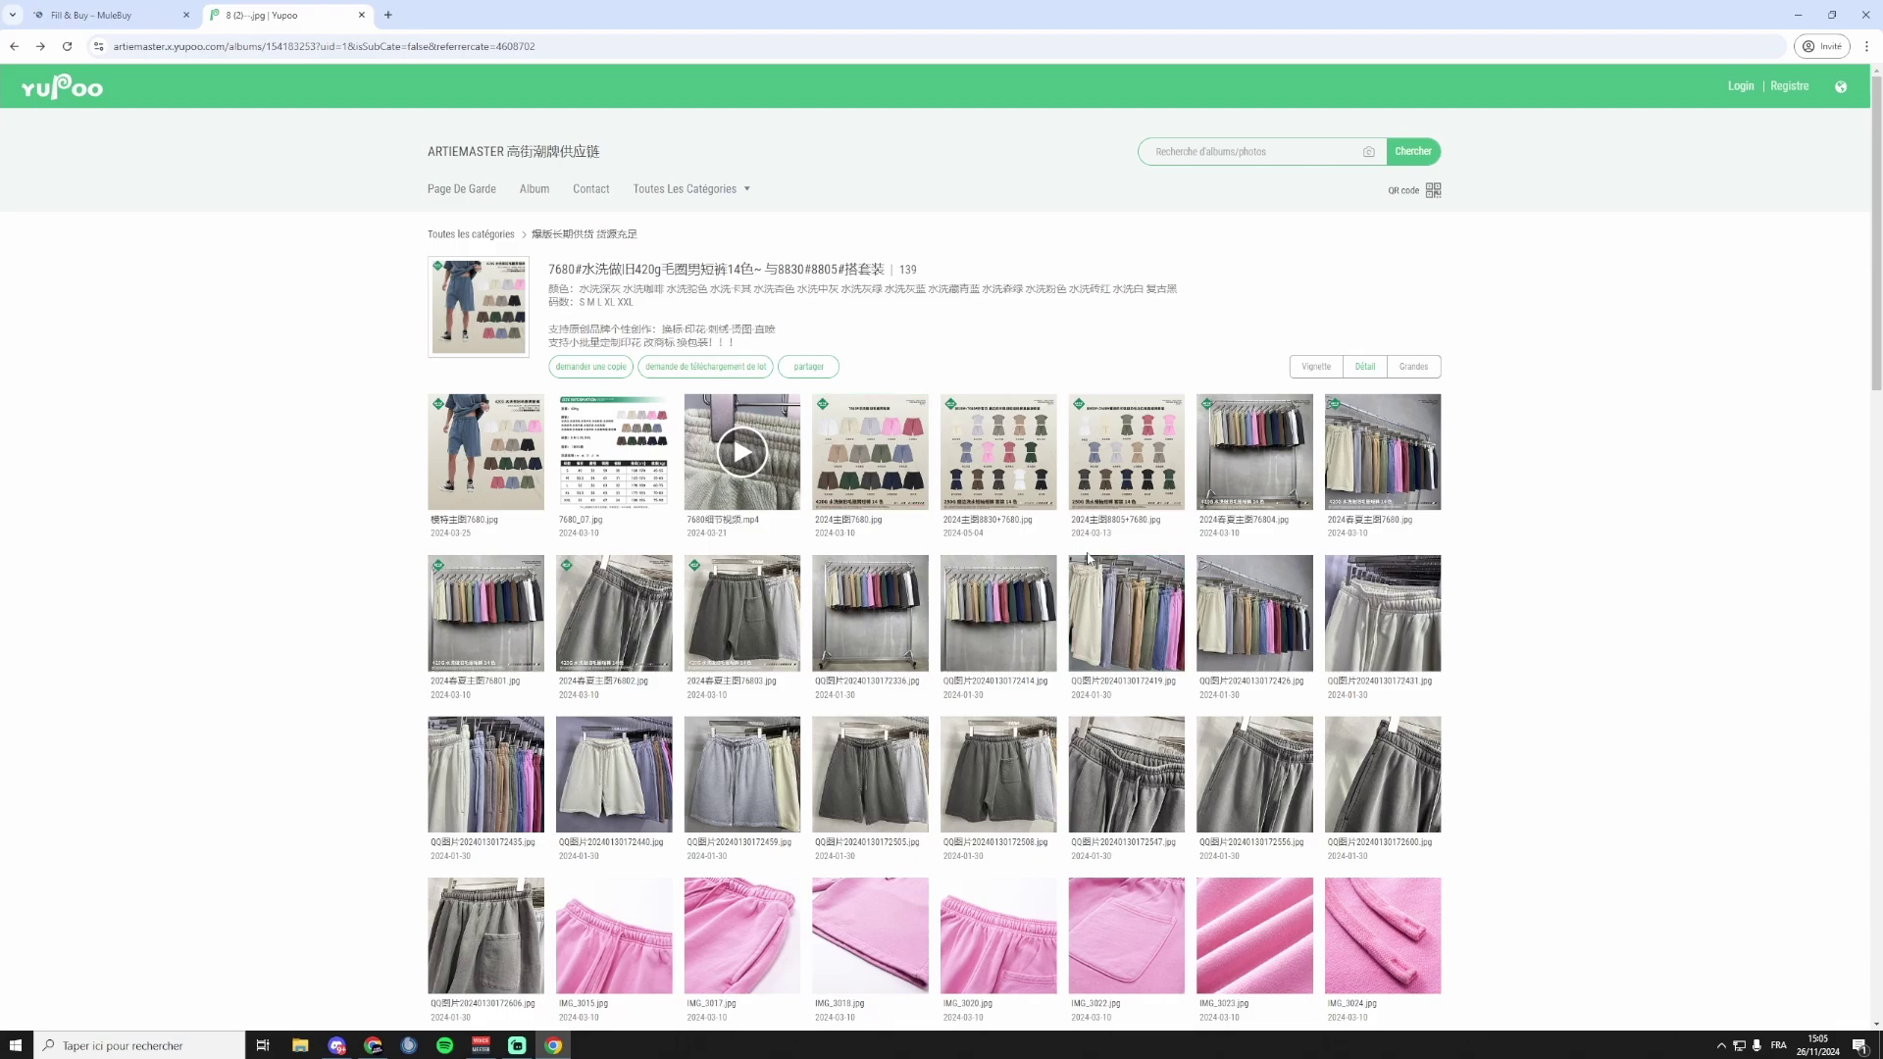
pyautogui.click(109, 19)
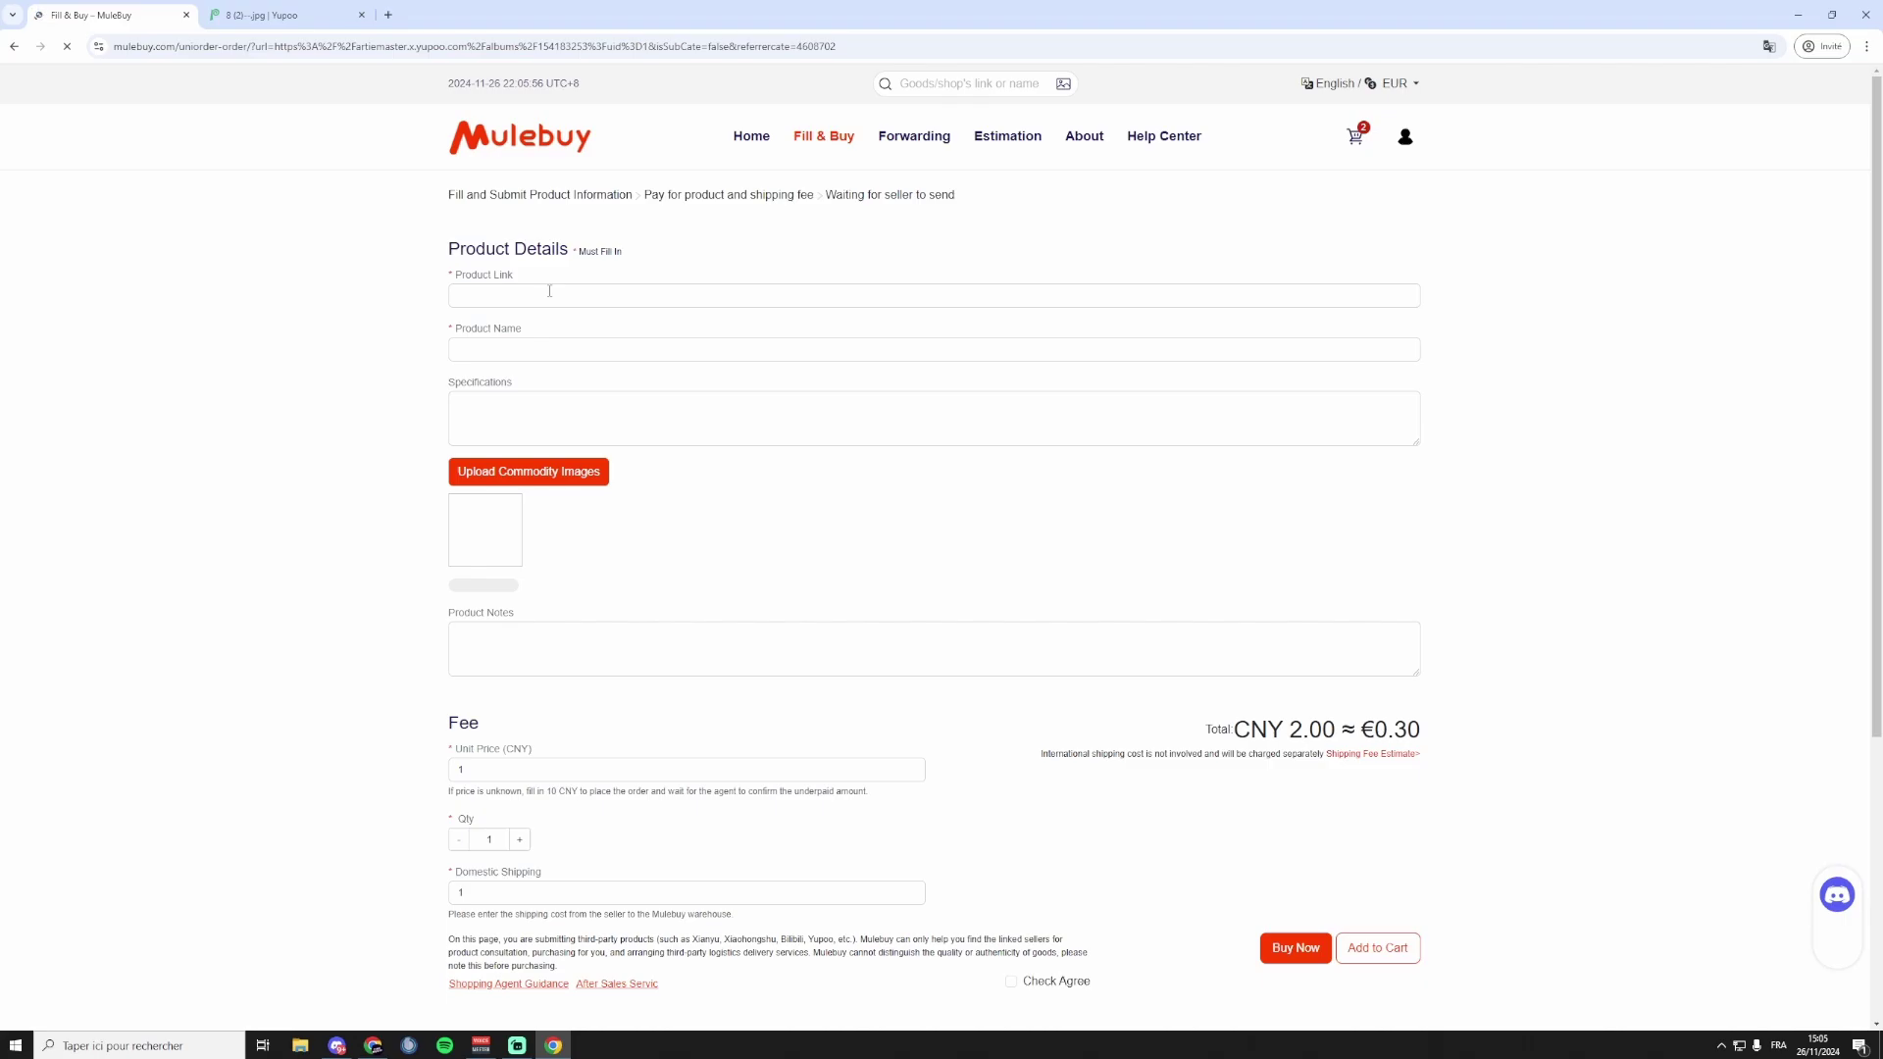
# Paste the Yupoo album URL into the order form's Product Link field.
pyautogui.click(283, 19)
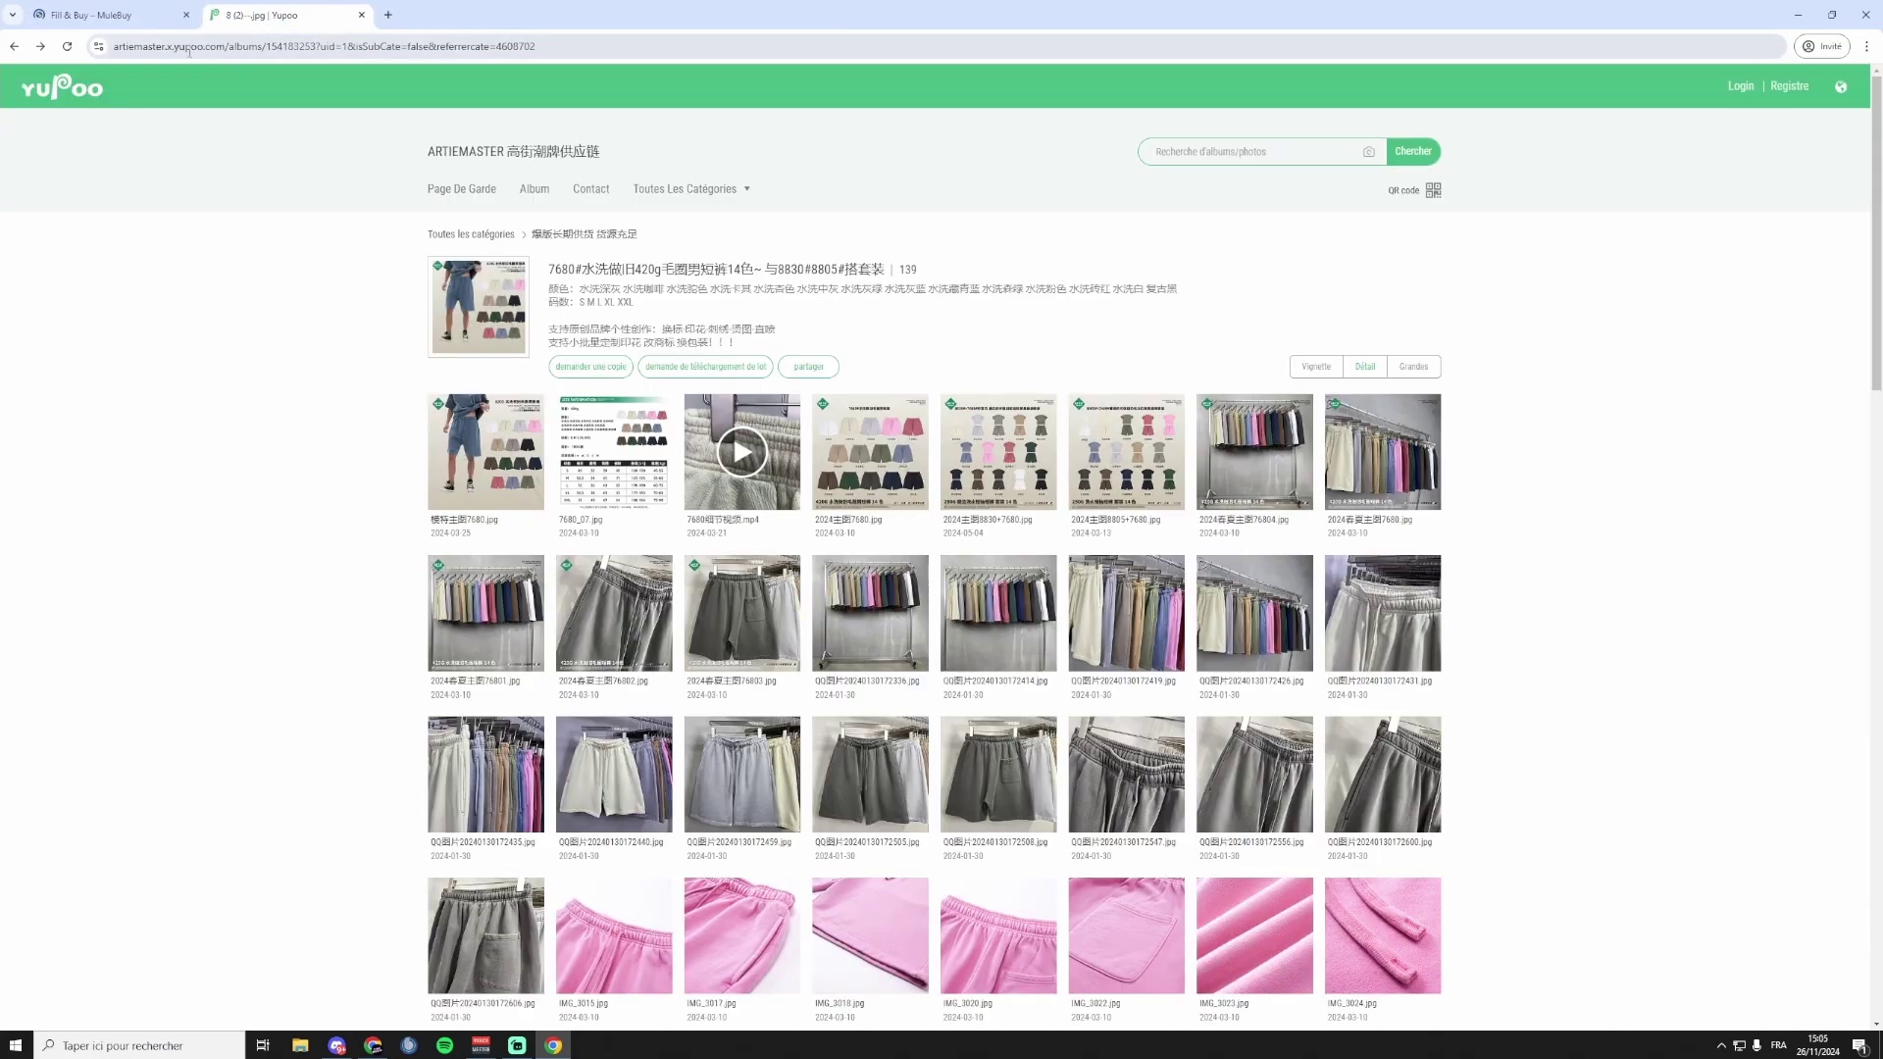
pyautogui.click(109, 19)
pyautogui.click(636, 286)
pyautogui.hotkey('ctrl', 'v')
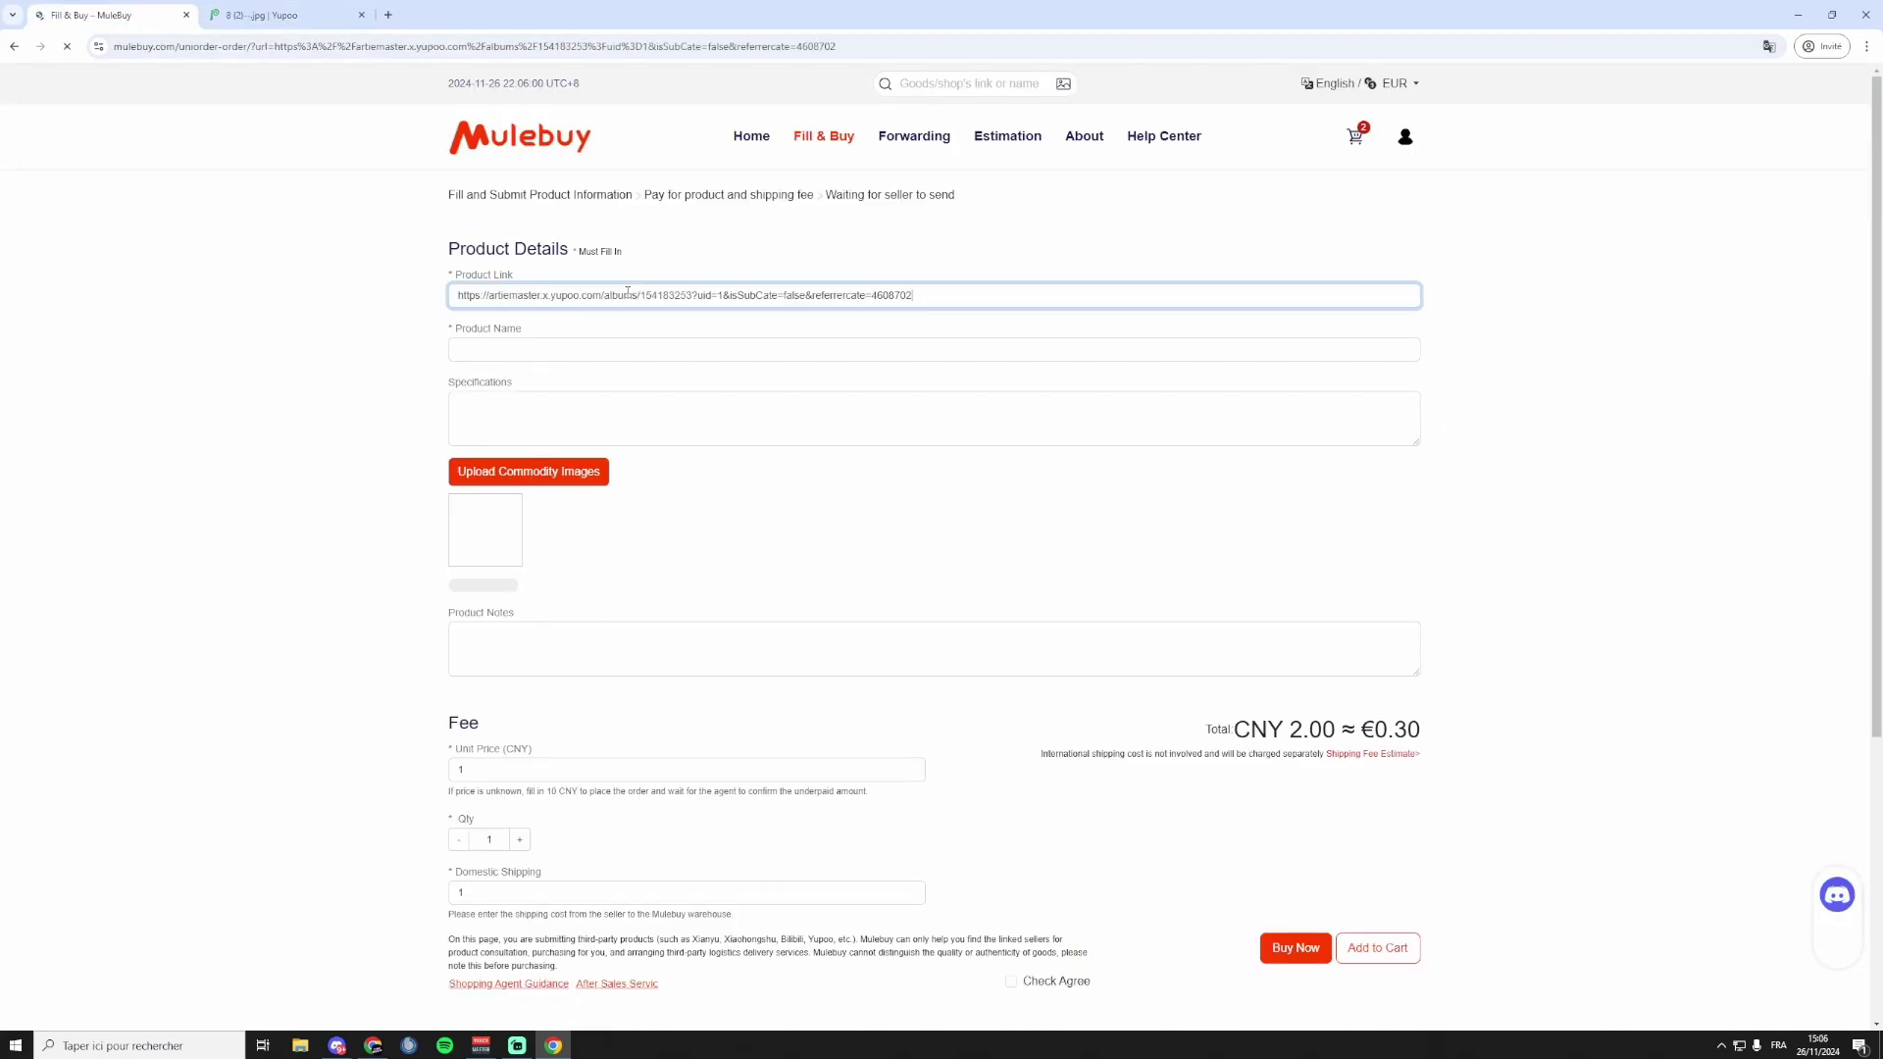
# Copy the shorts album title from Yupoo into the Product Name field.
pyautogui.click(296, 22)
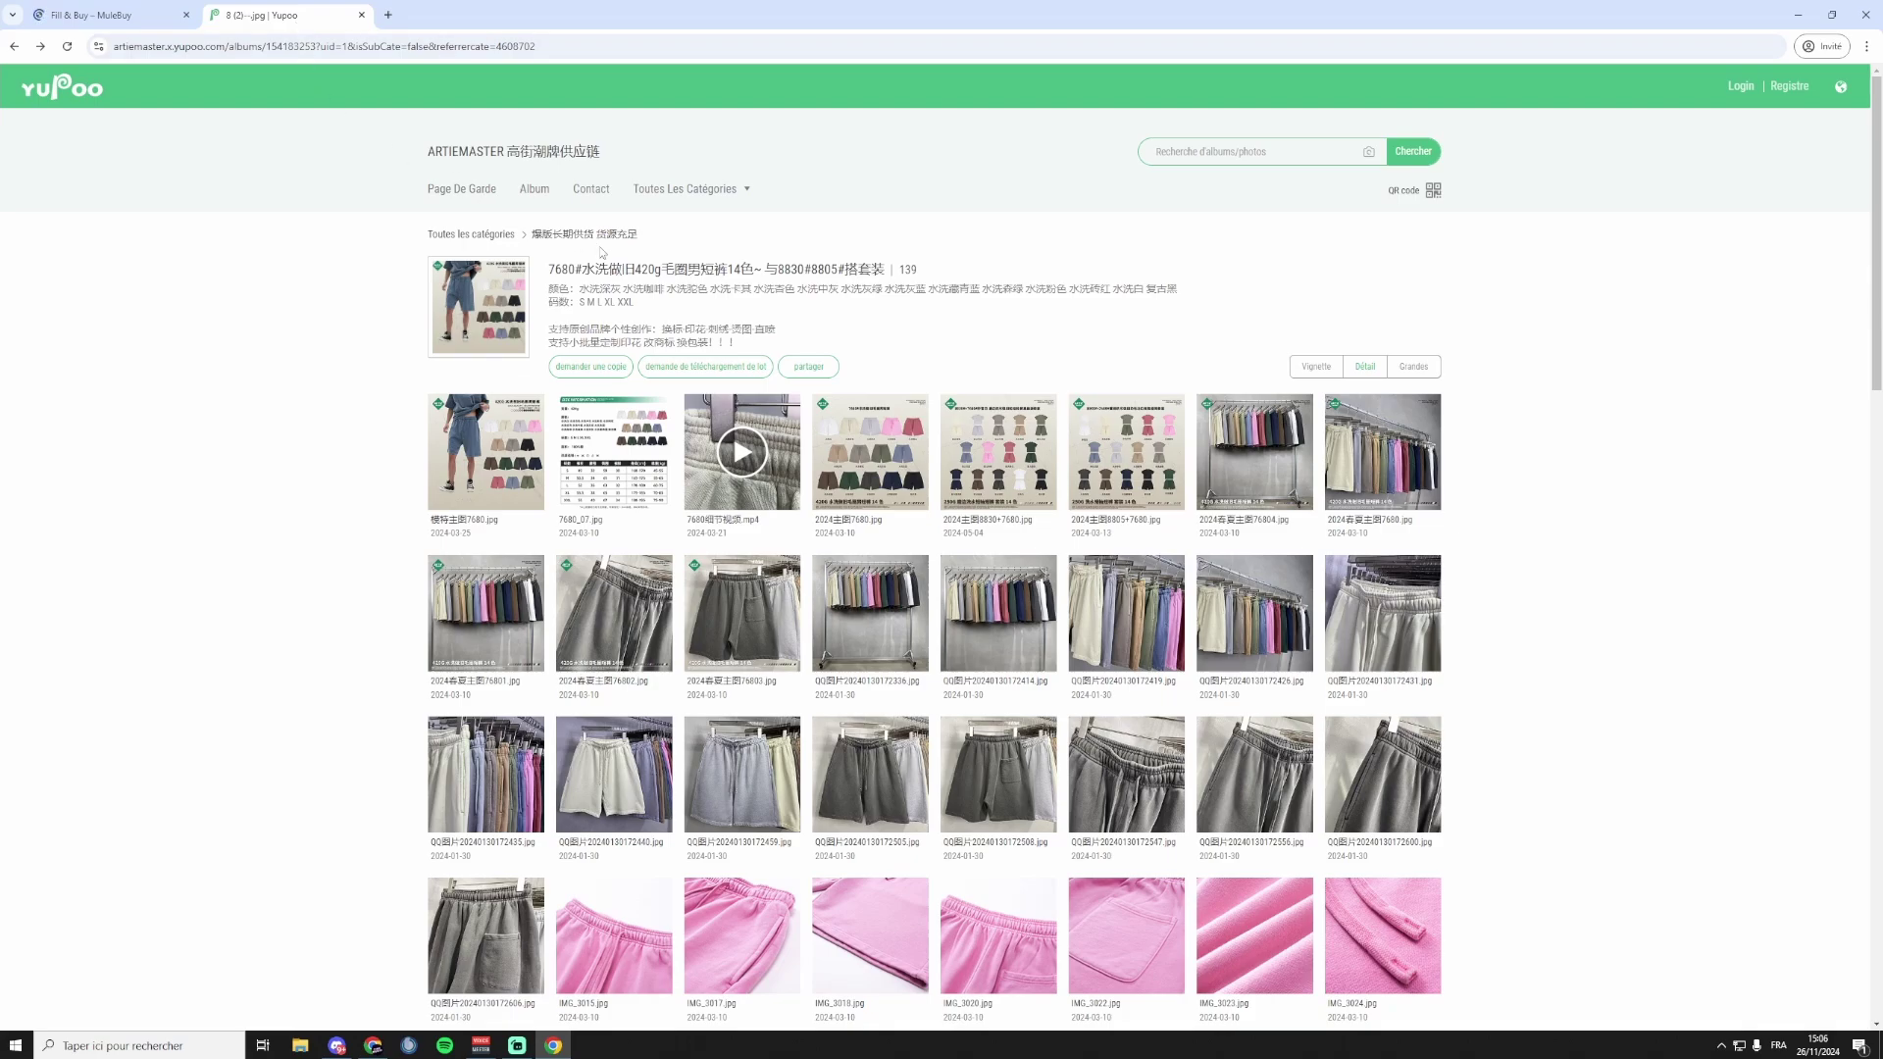
pyautogui.moveTo(546, 270); pyautogui.dragTo(922, 262)
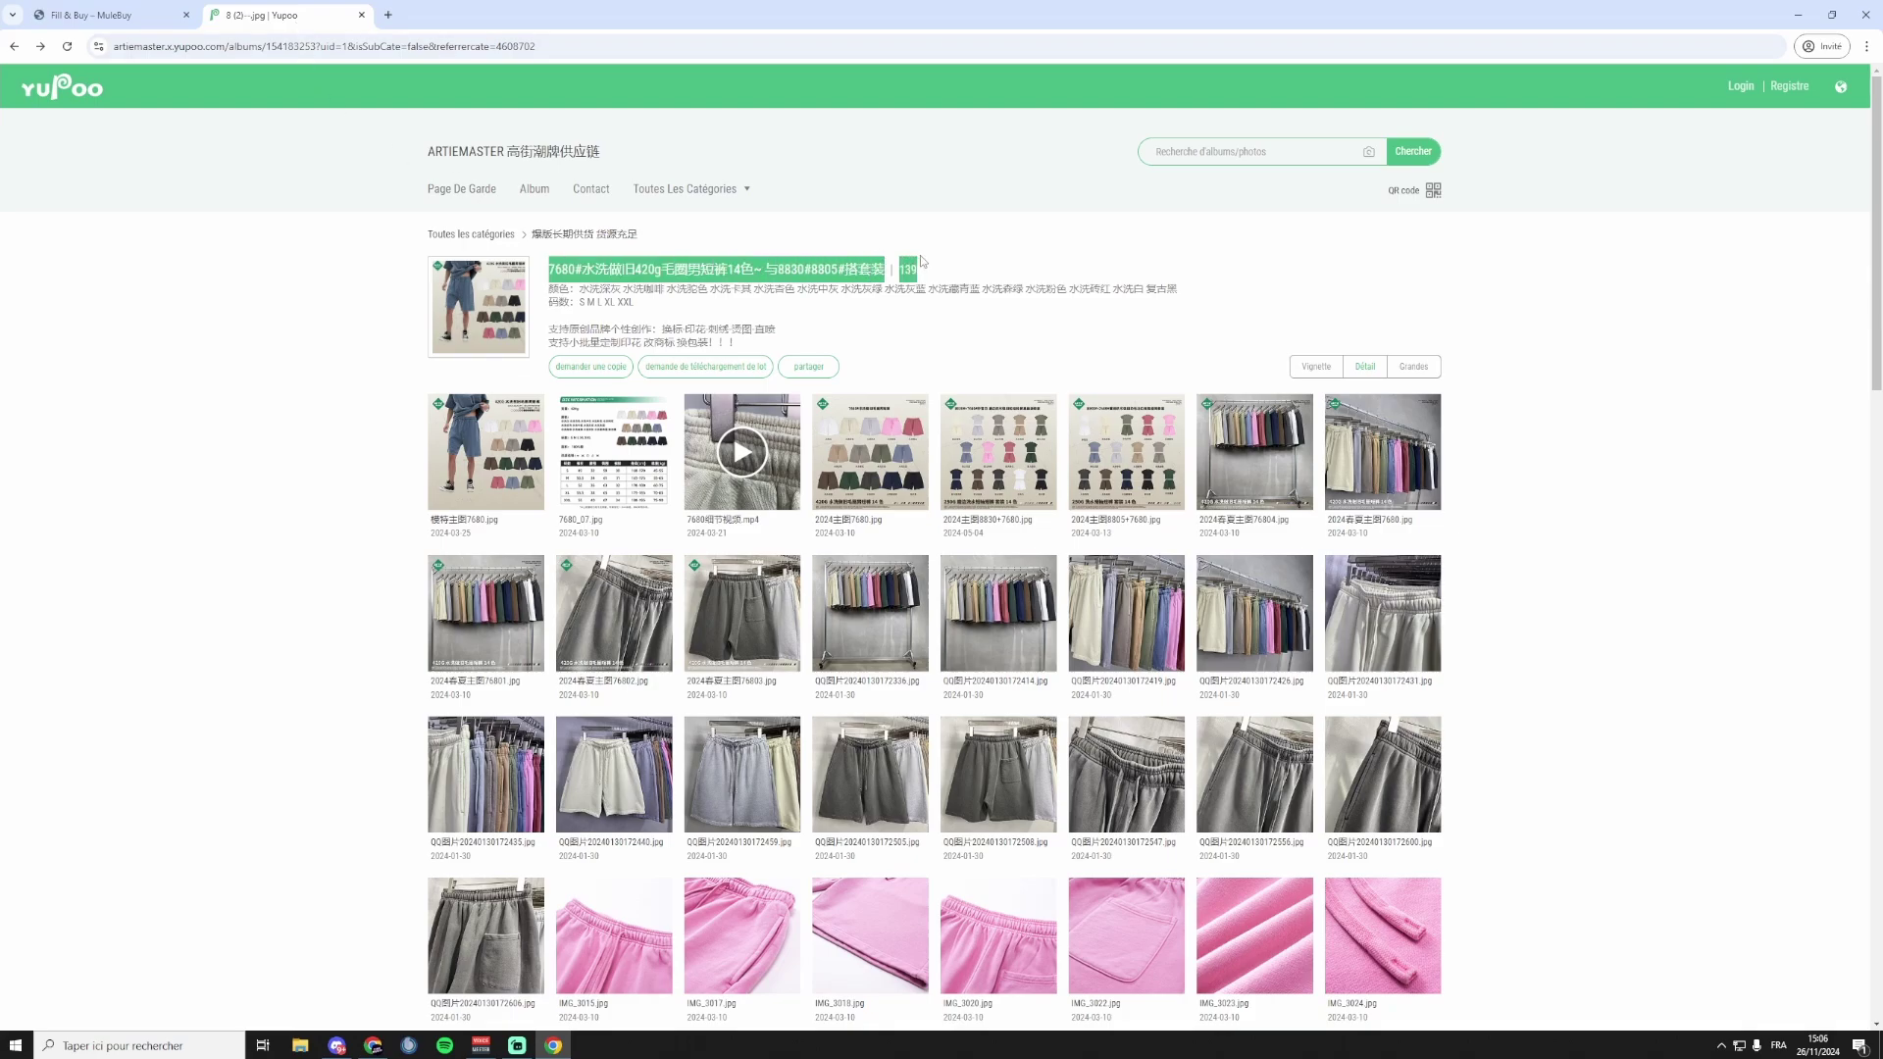
pyautogui.hotkey('ctrl', 'c')
pyautogui.hotkey('ctrl', 'shift', 'Tab')
pyautogui.click(698, 351)
pyautogui.hotkey('ctrl', 'v')
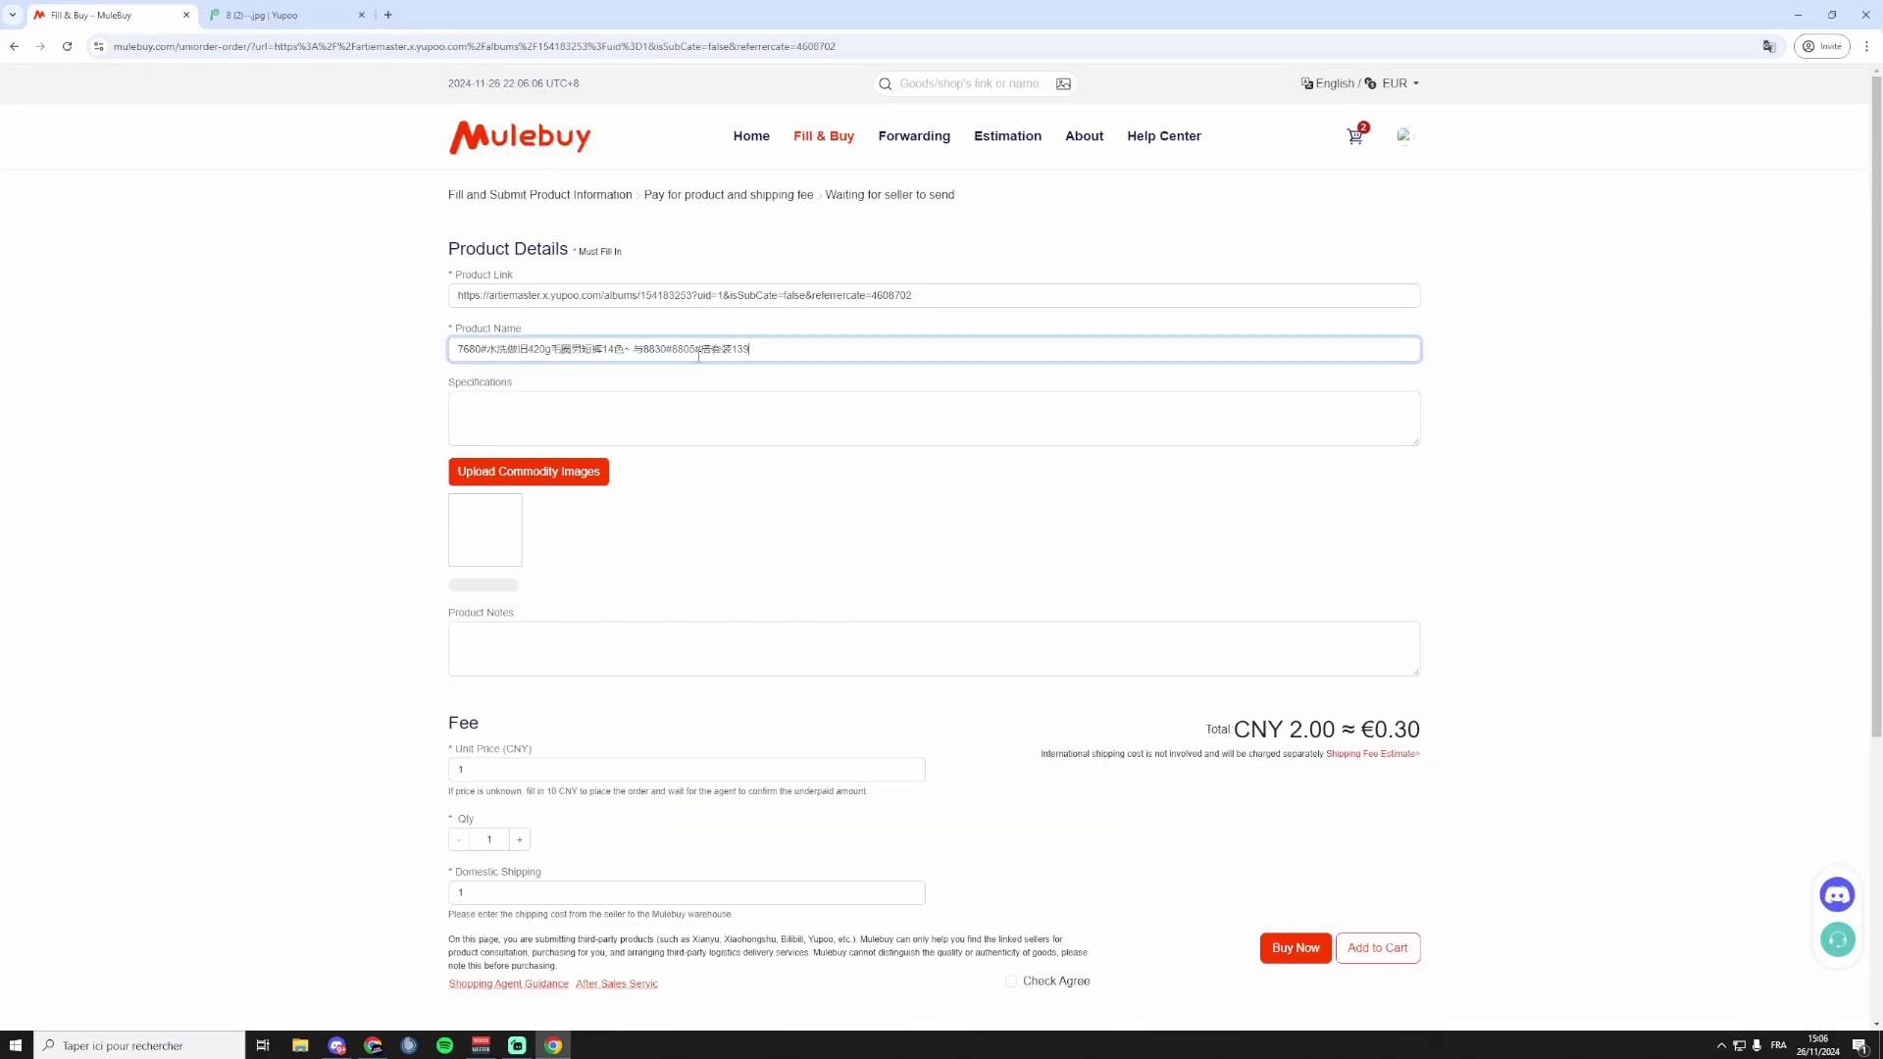
pyautogui.click(619, 403)
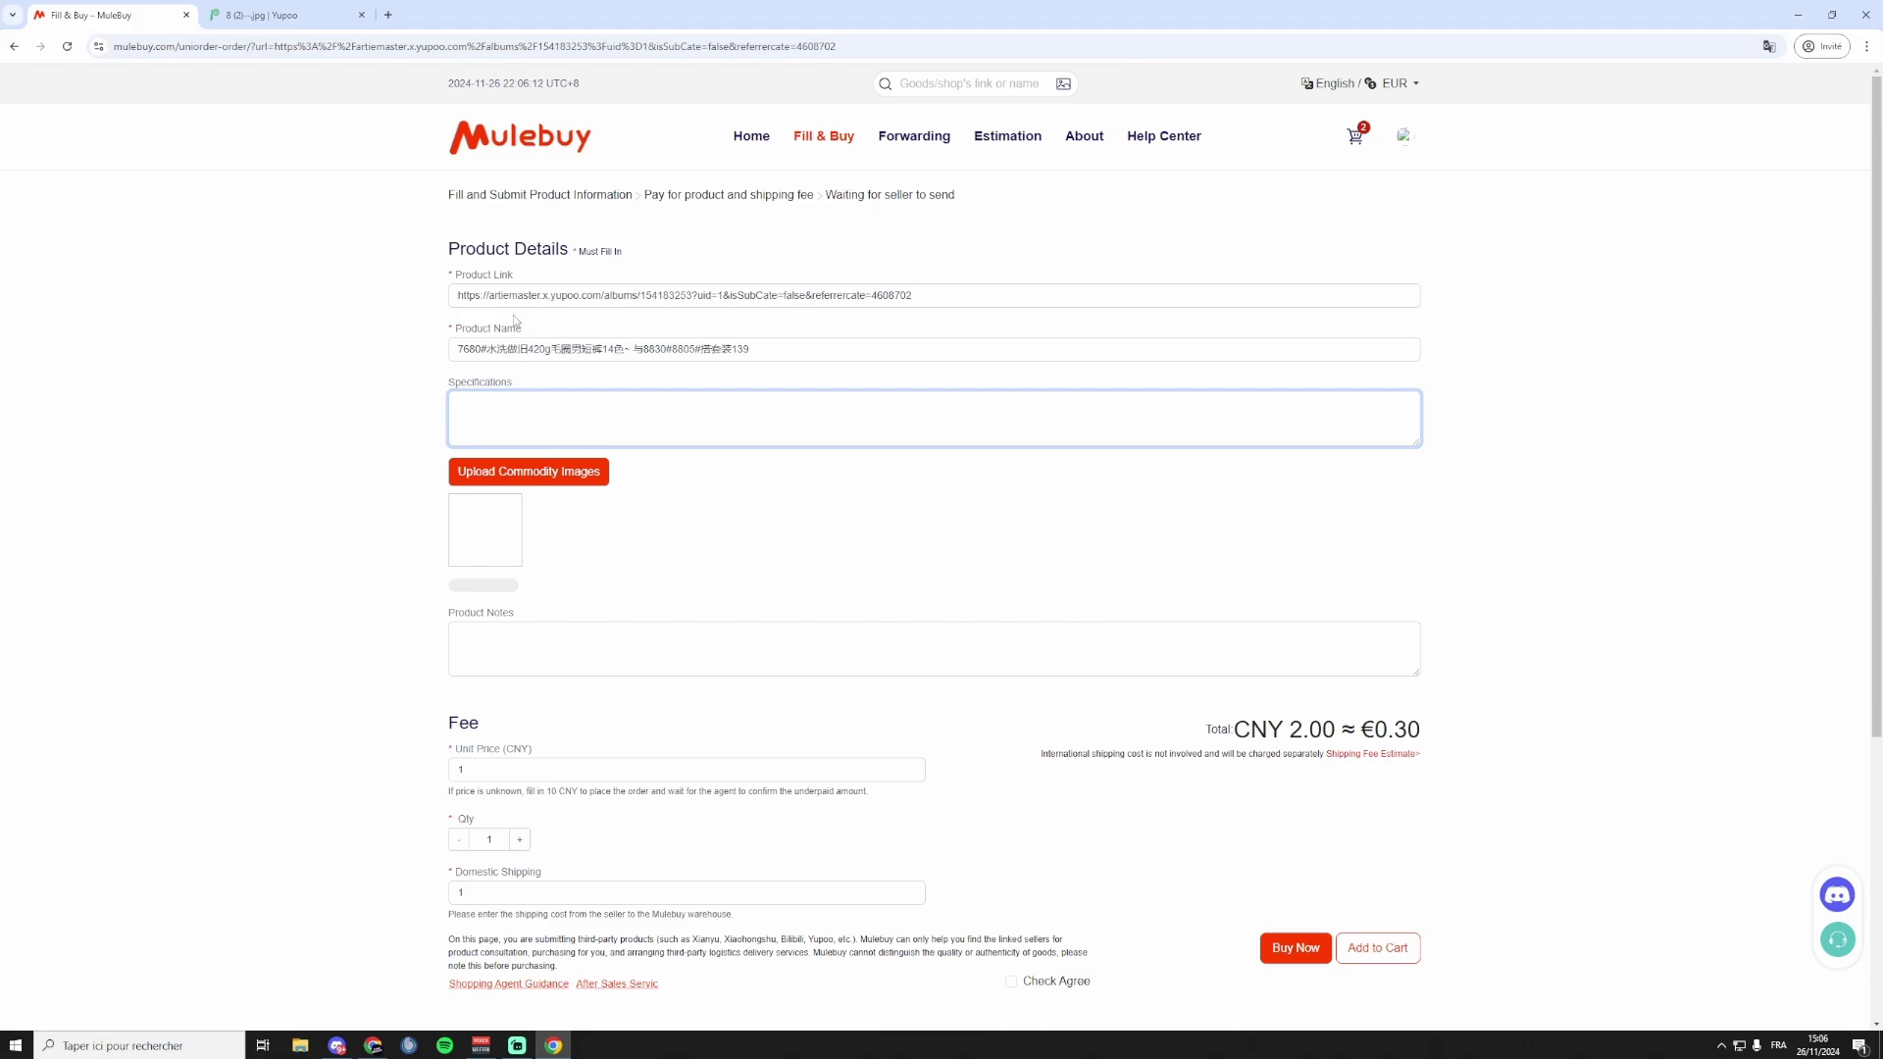
pyautogui.hotkey('ctrl', 'Tab')
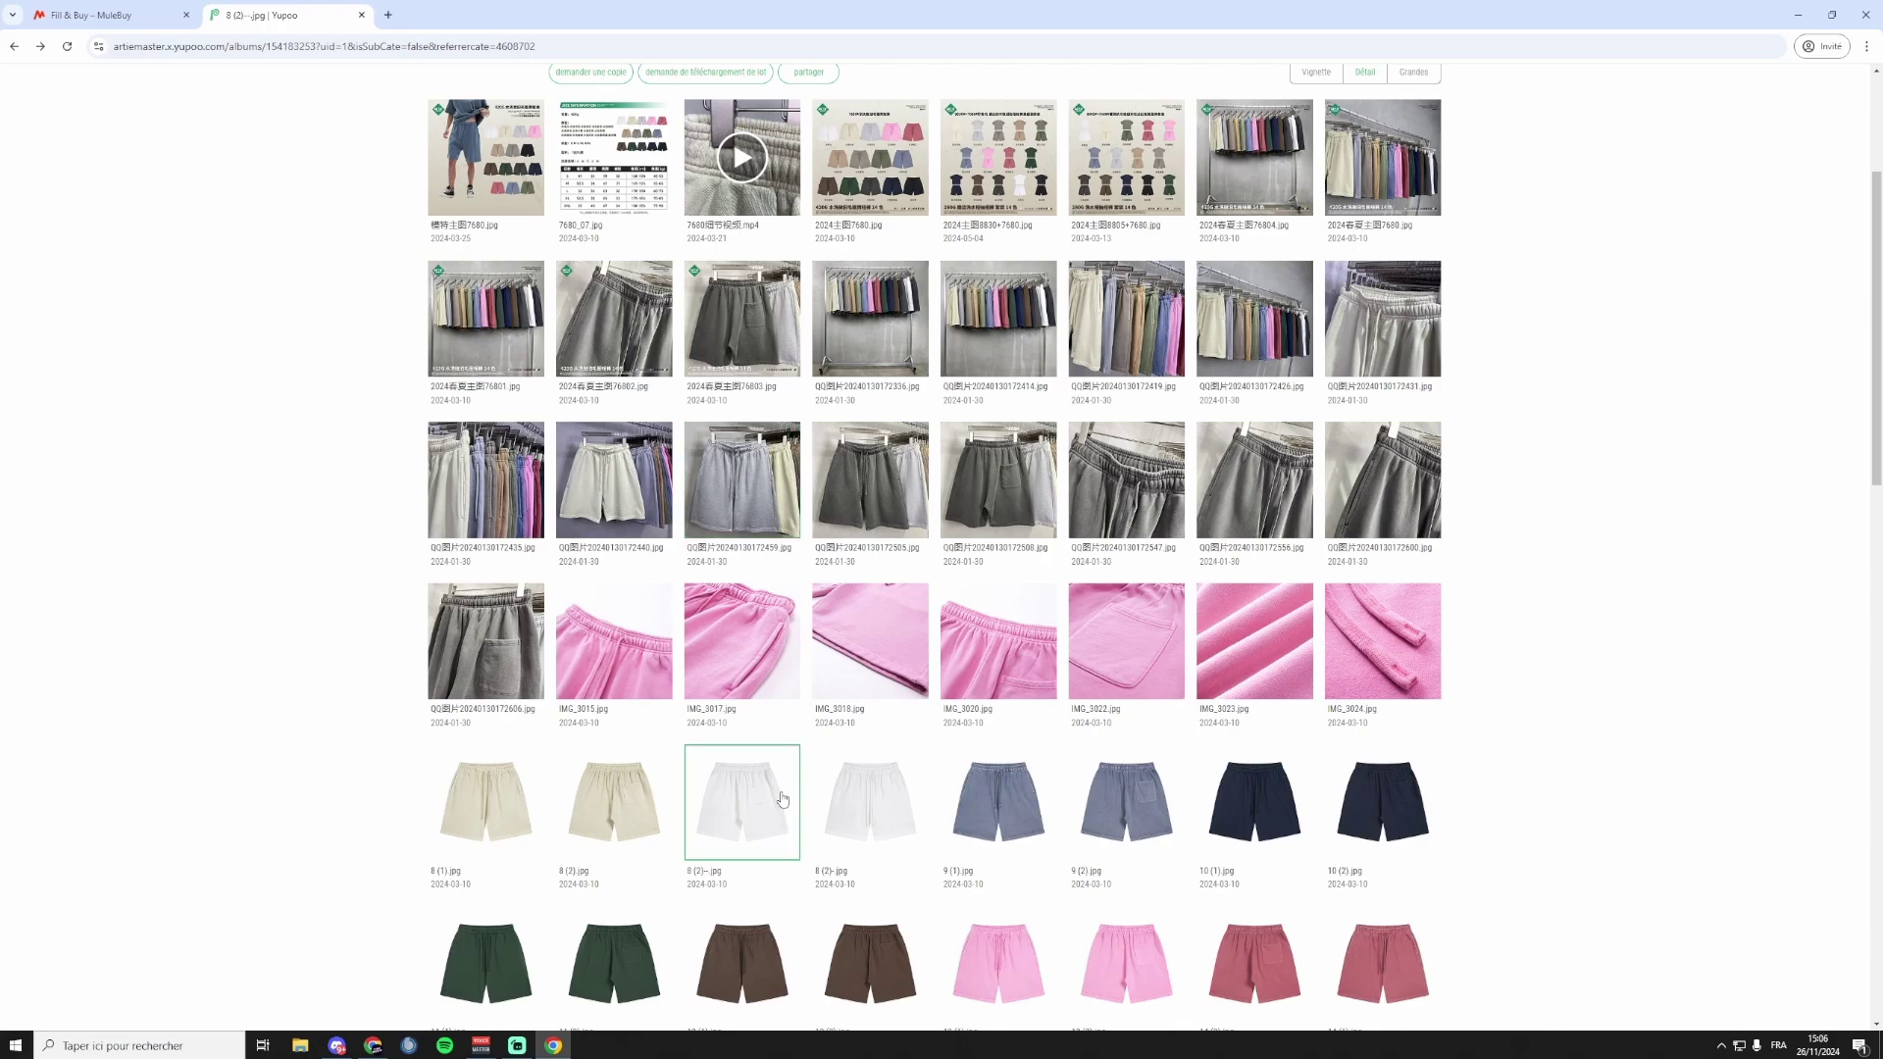
# Enter 'Size : M , Color' in the Specifications field.
pyautogui.click(99, 15)
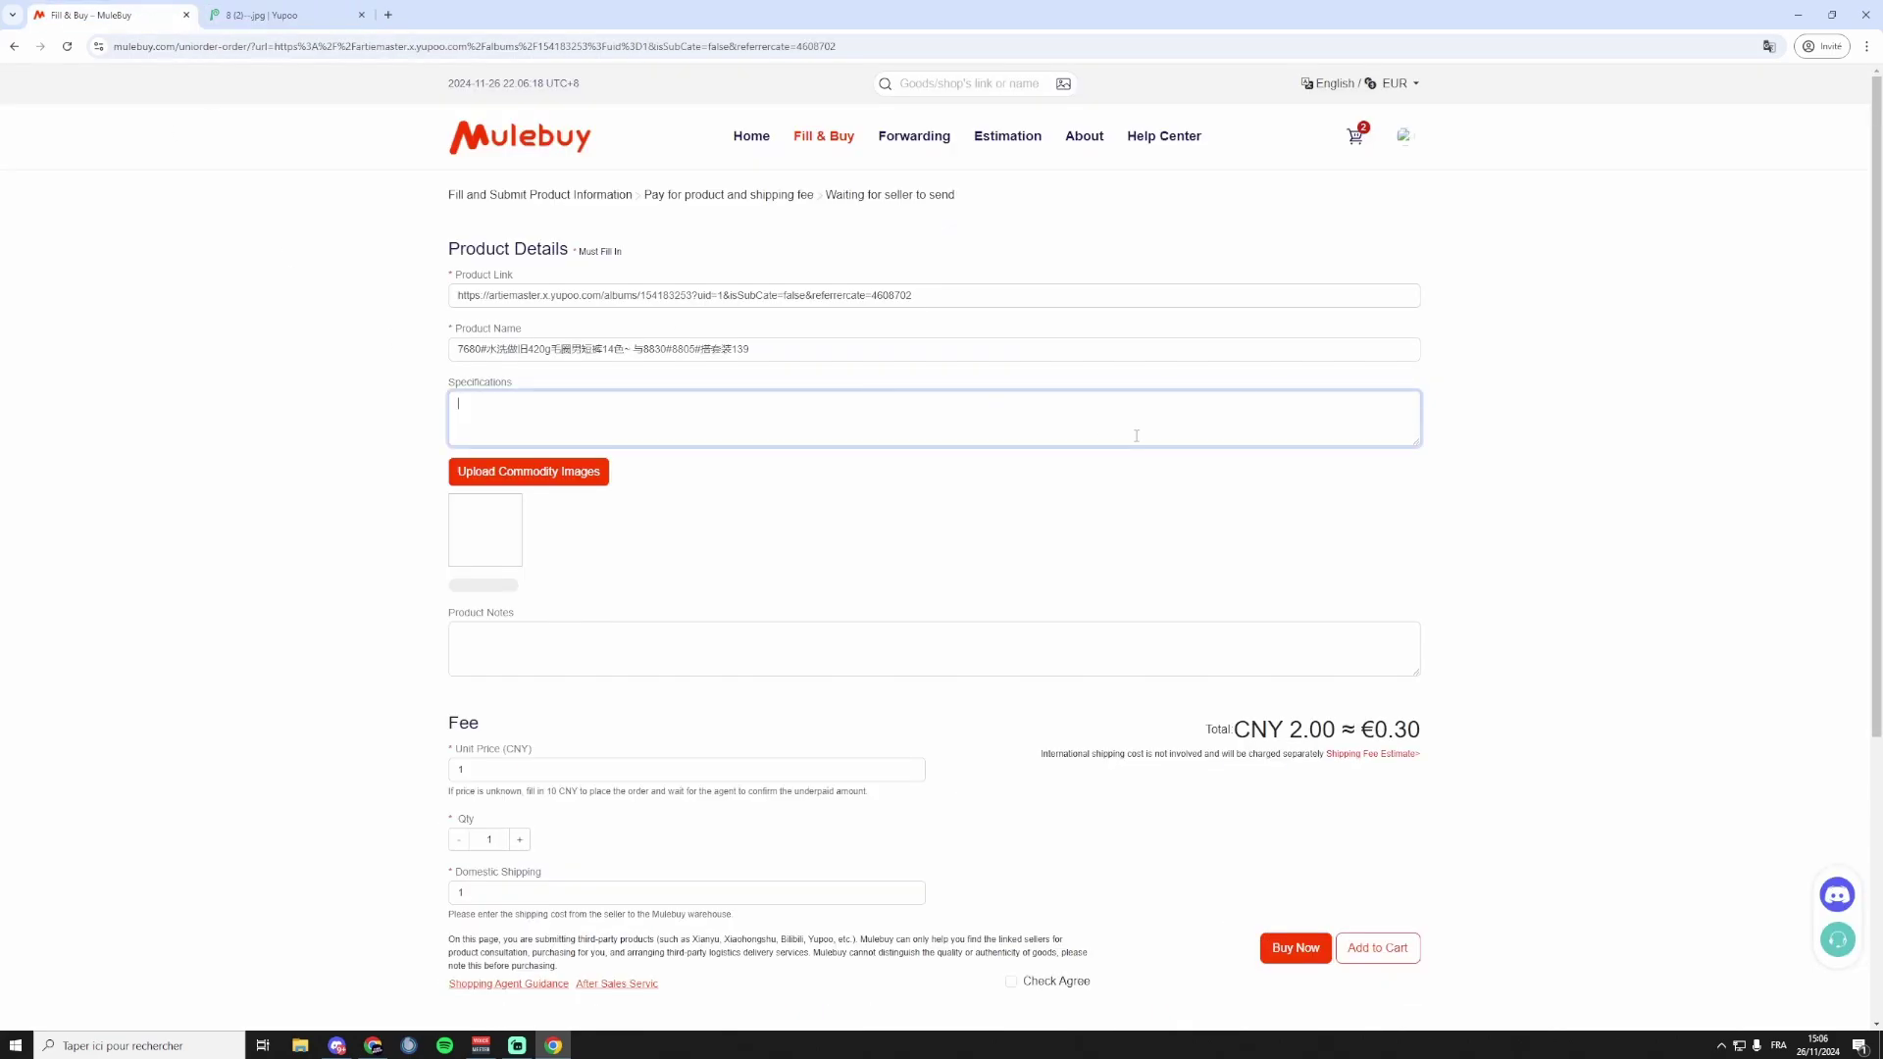
pyautogui.write('Size : M , Color White')
pyautogui.click(301, 16)
# Save the beige shorts photo 8 (2).jpg from Yupoo and upload it as the commodity image.
pyautogui.click(299, 16)
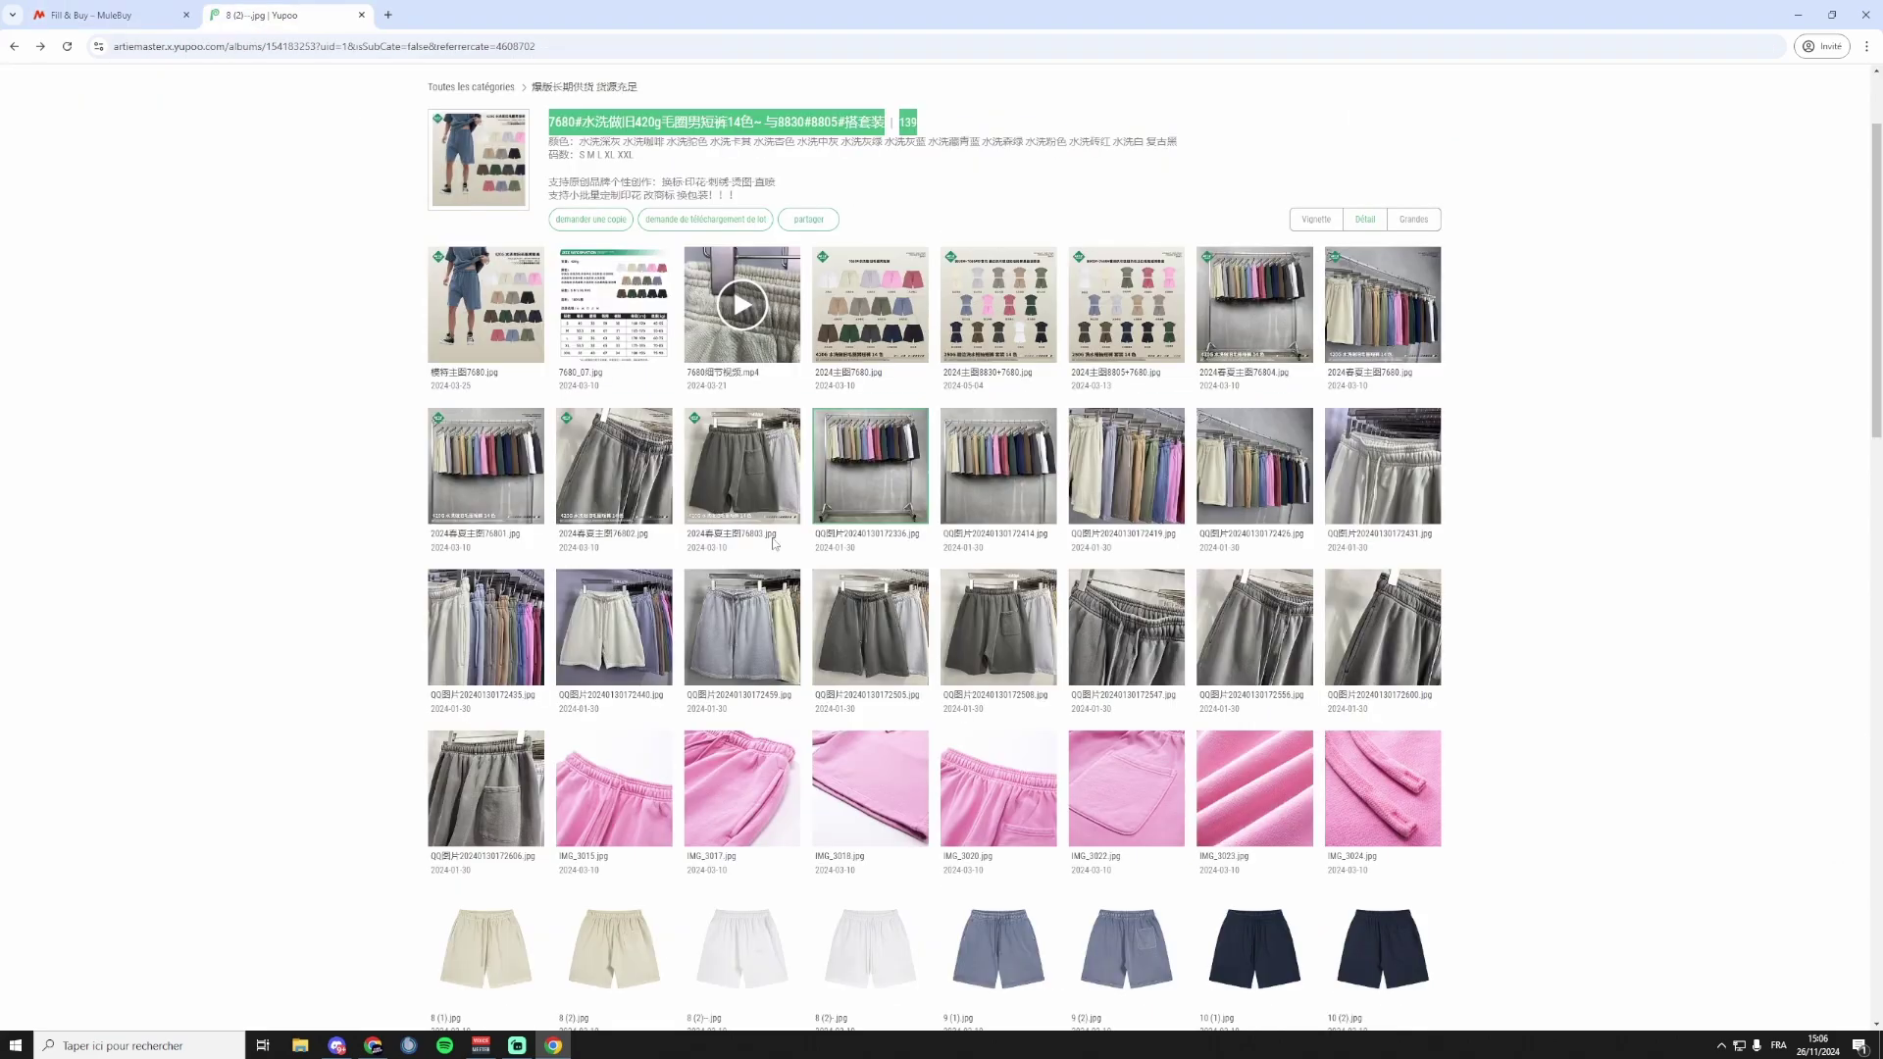
pyautogui.scroll(-3, 667, 793)
pyautogui.click(618, 586)
pyautogui.rightClick(885, 510)
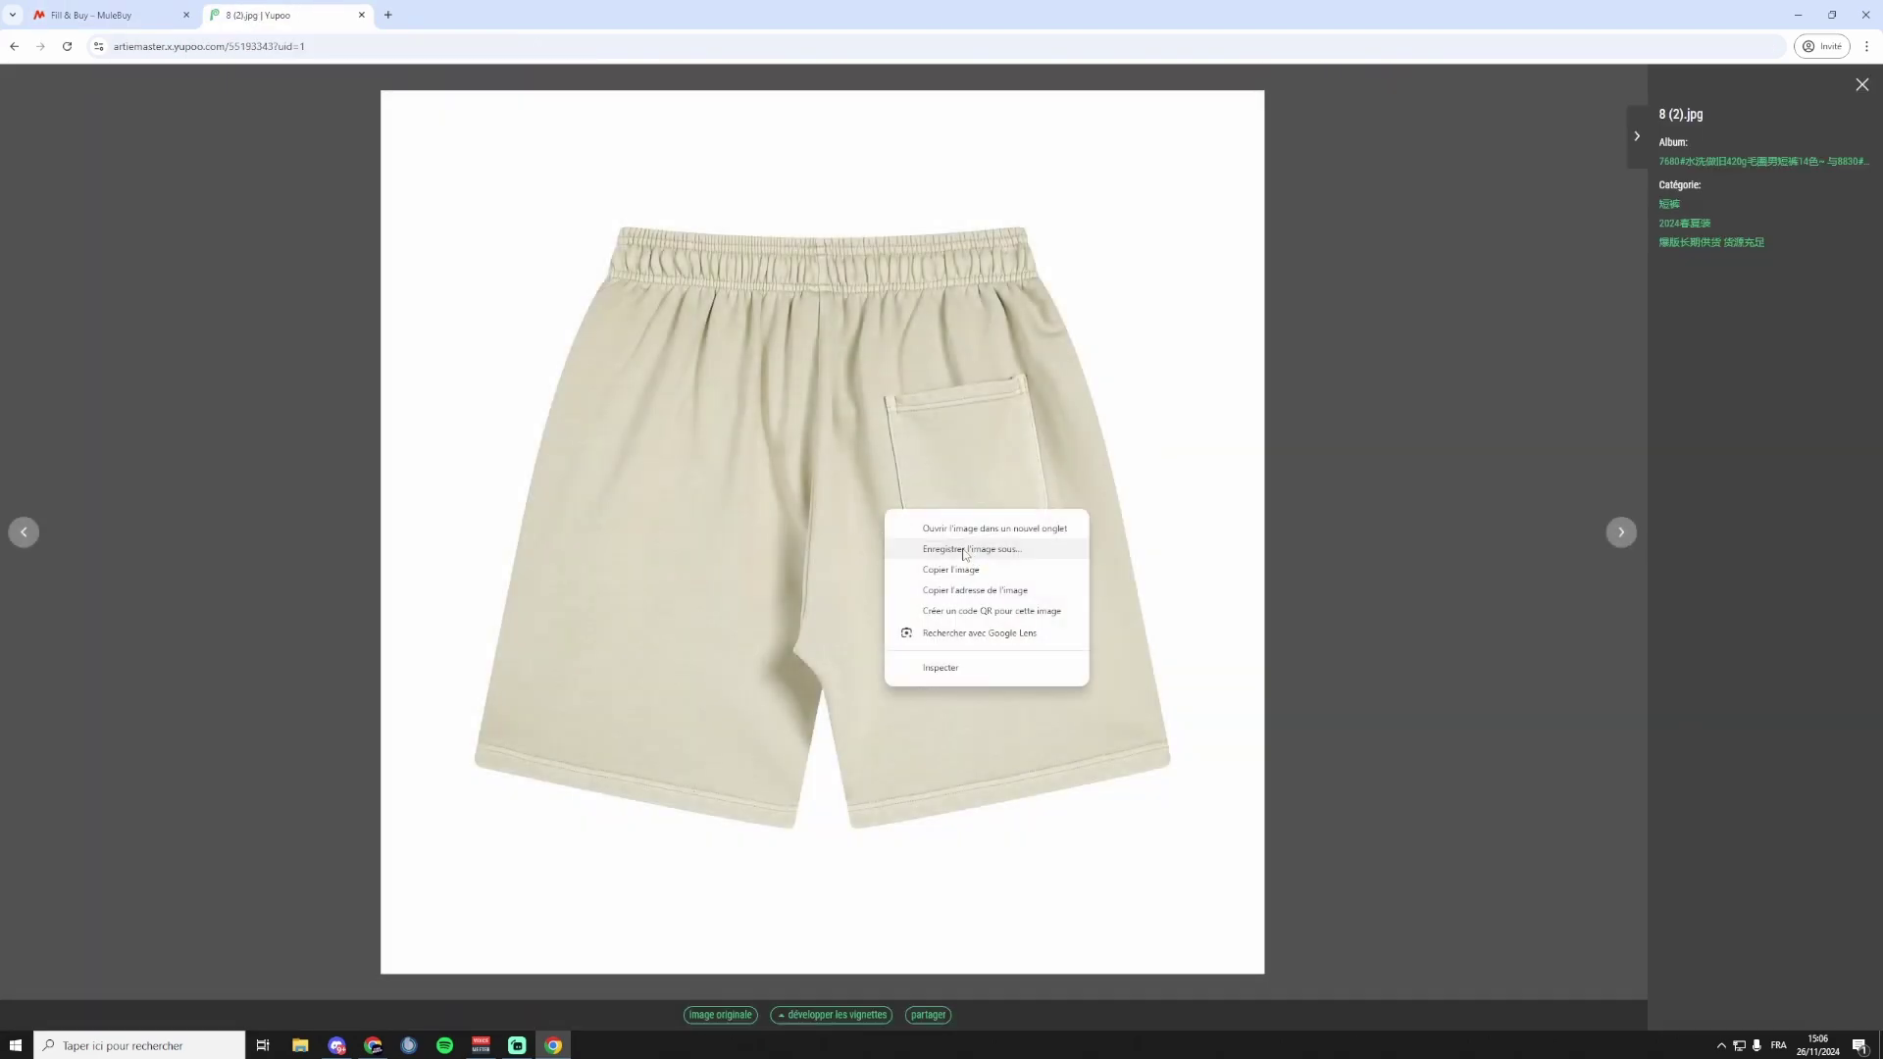
pyautogui.click(962, 550)
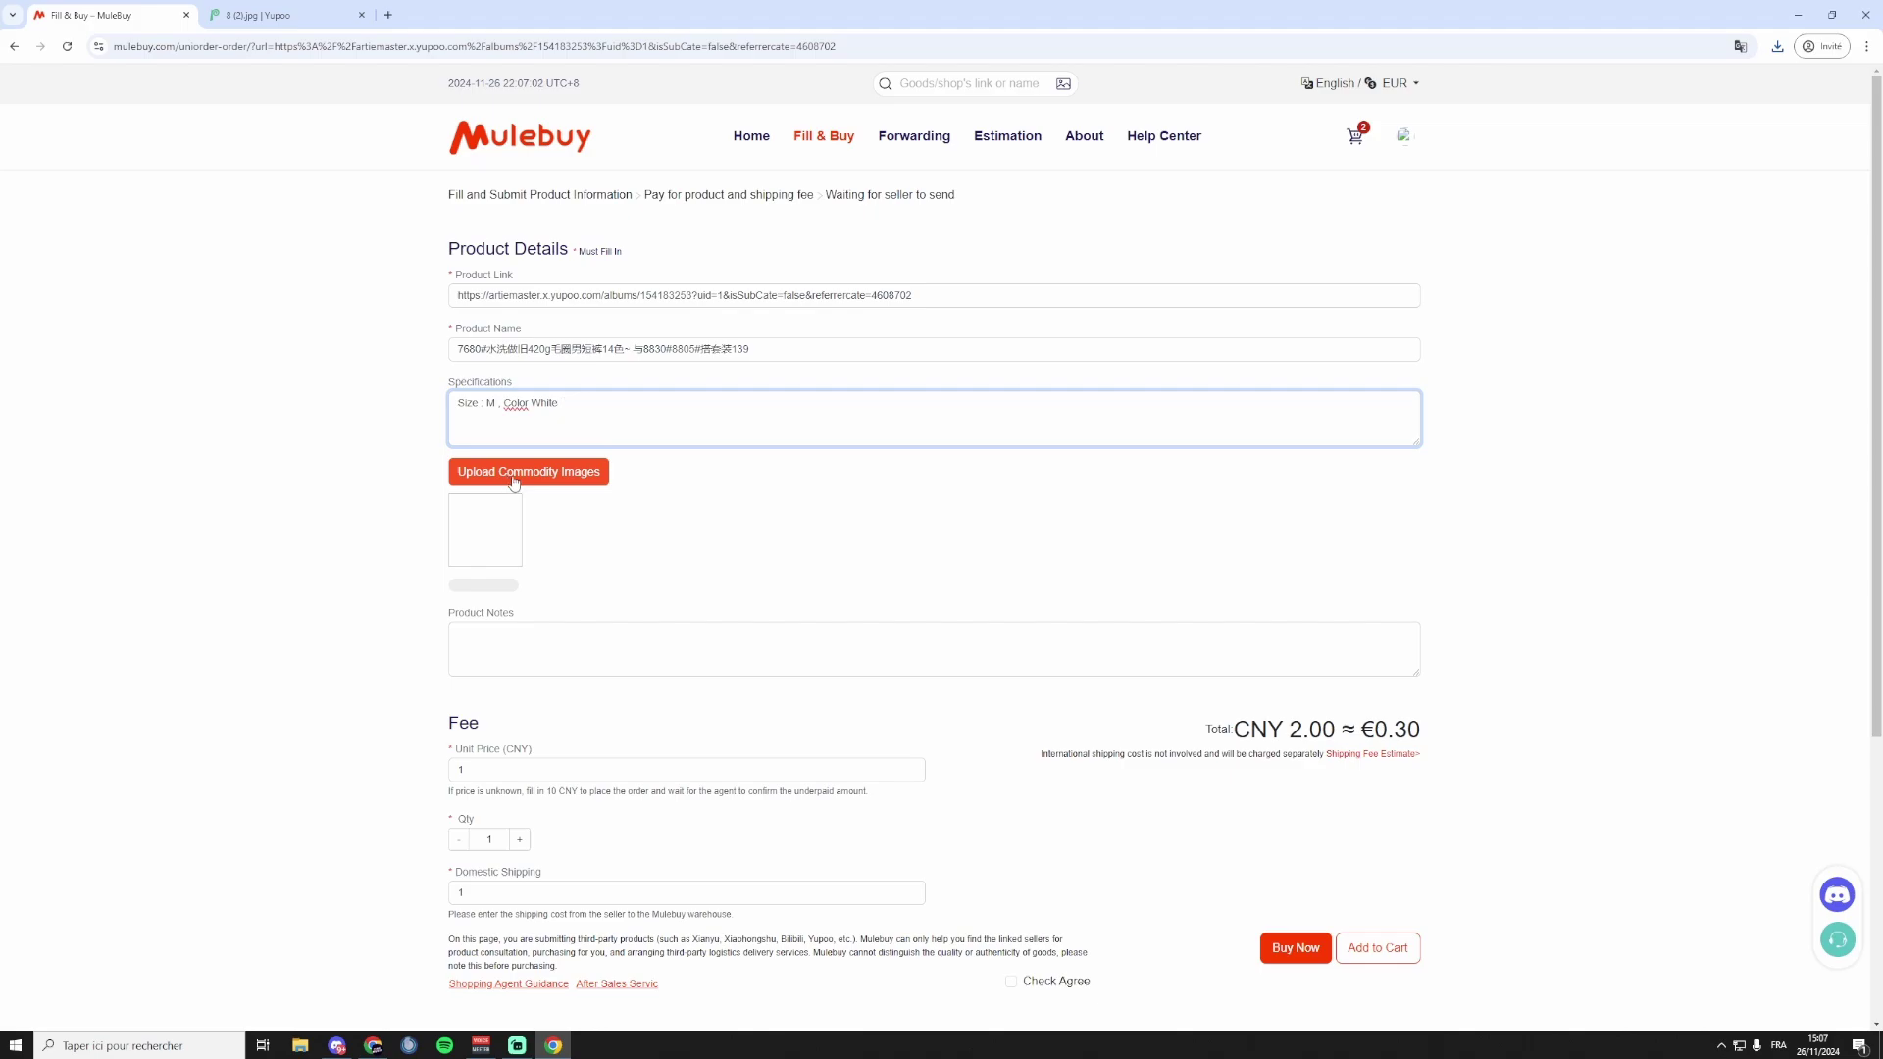
pyautogui.click(514, 483)
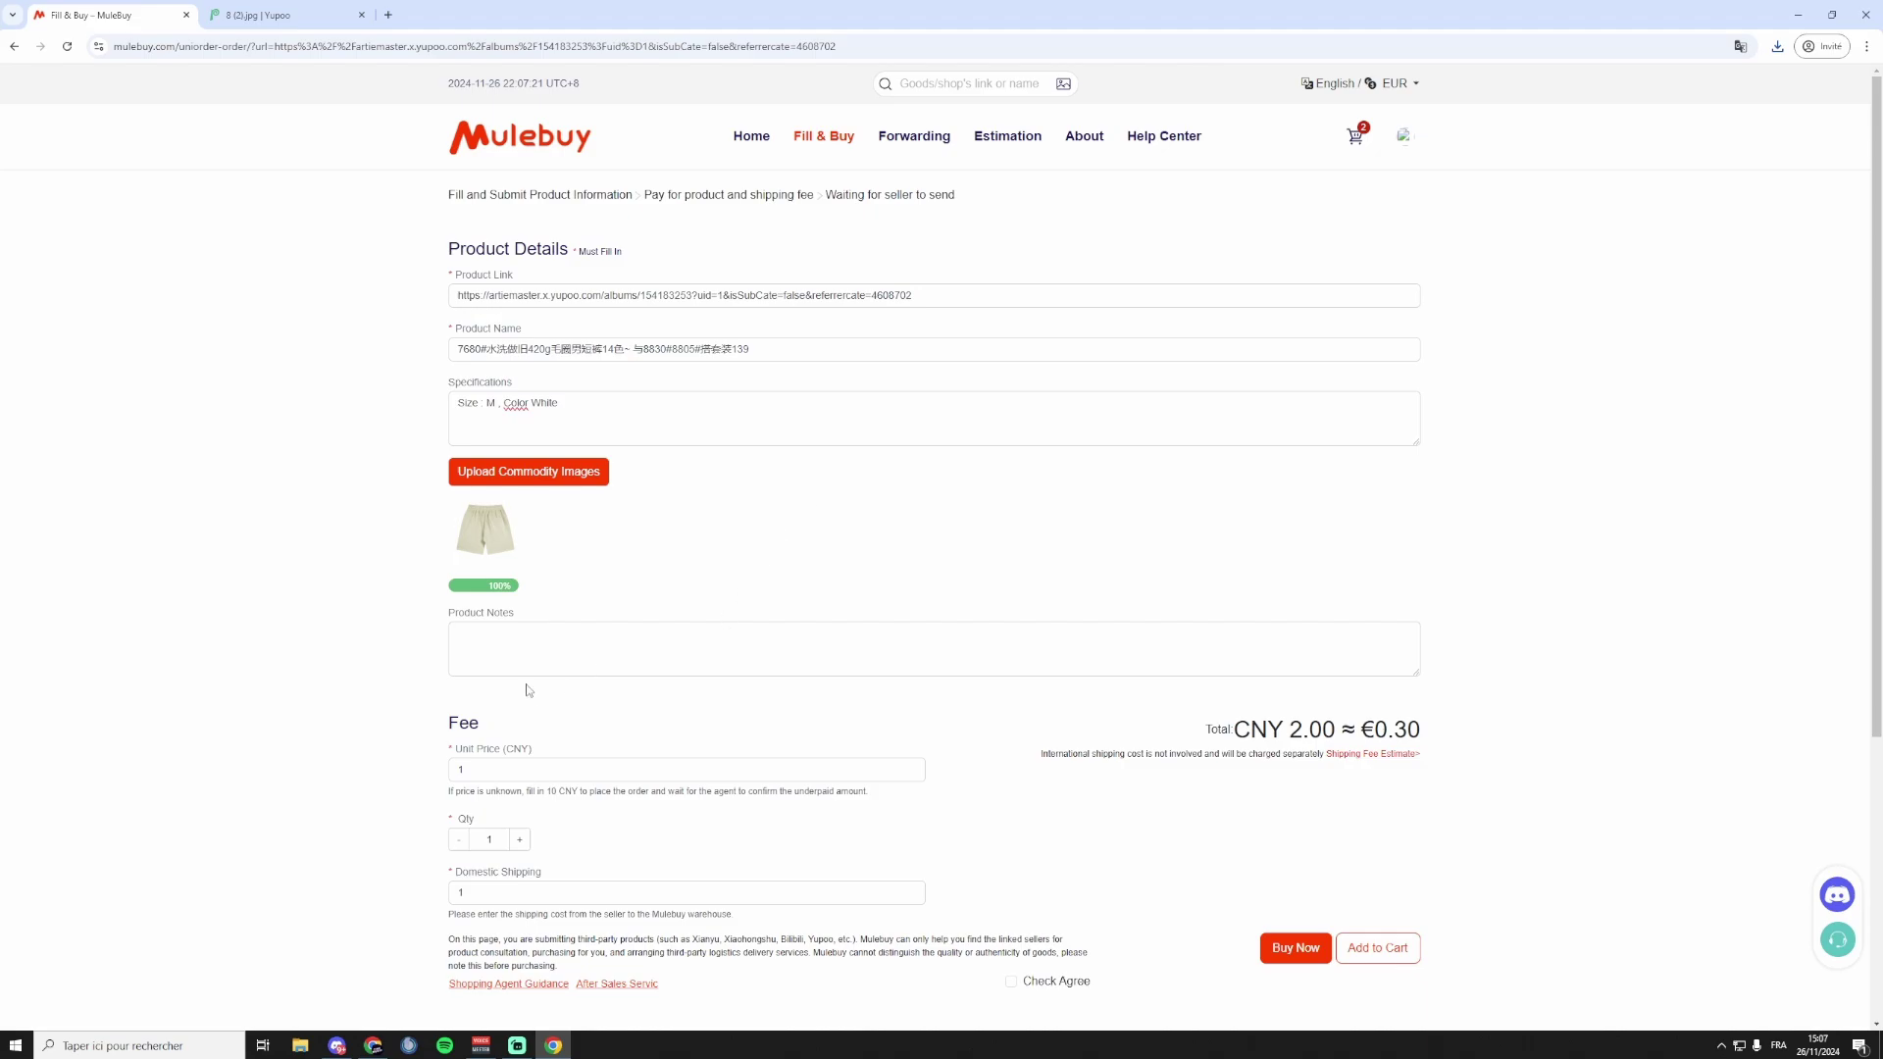
# Select the current unit price value so it can be changed to 10 CNY.
pyautogui.scroll(-2, 536, 642)
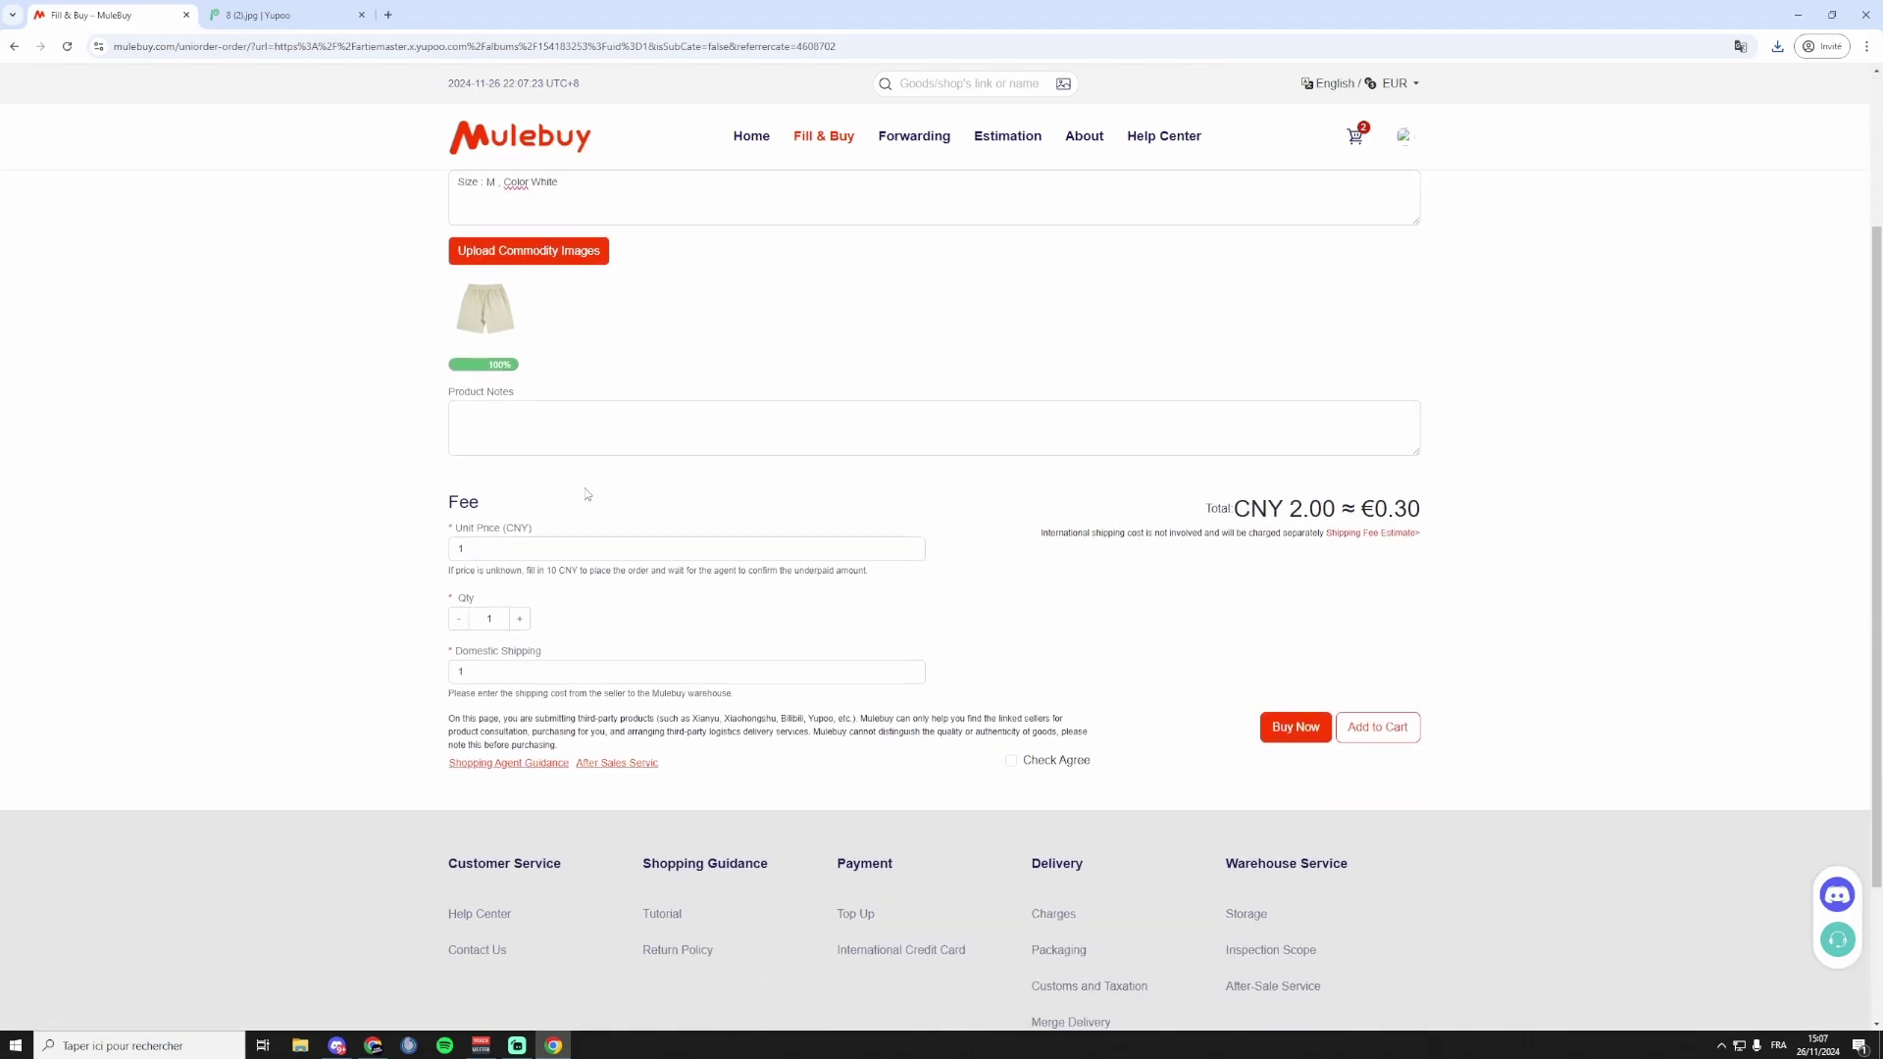
pyautogui.click(488, 545)
pyautogui.doubleClick(459, 549)
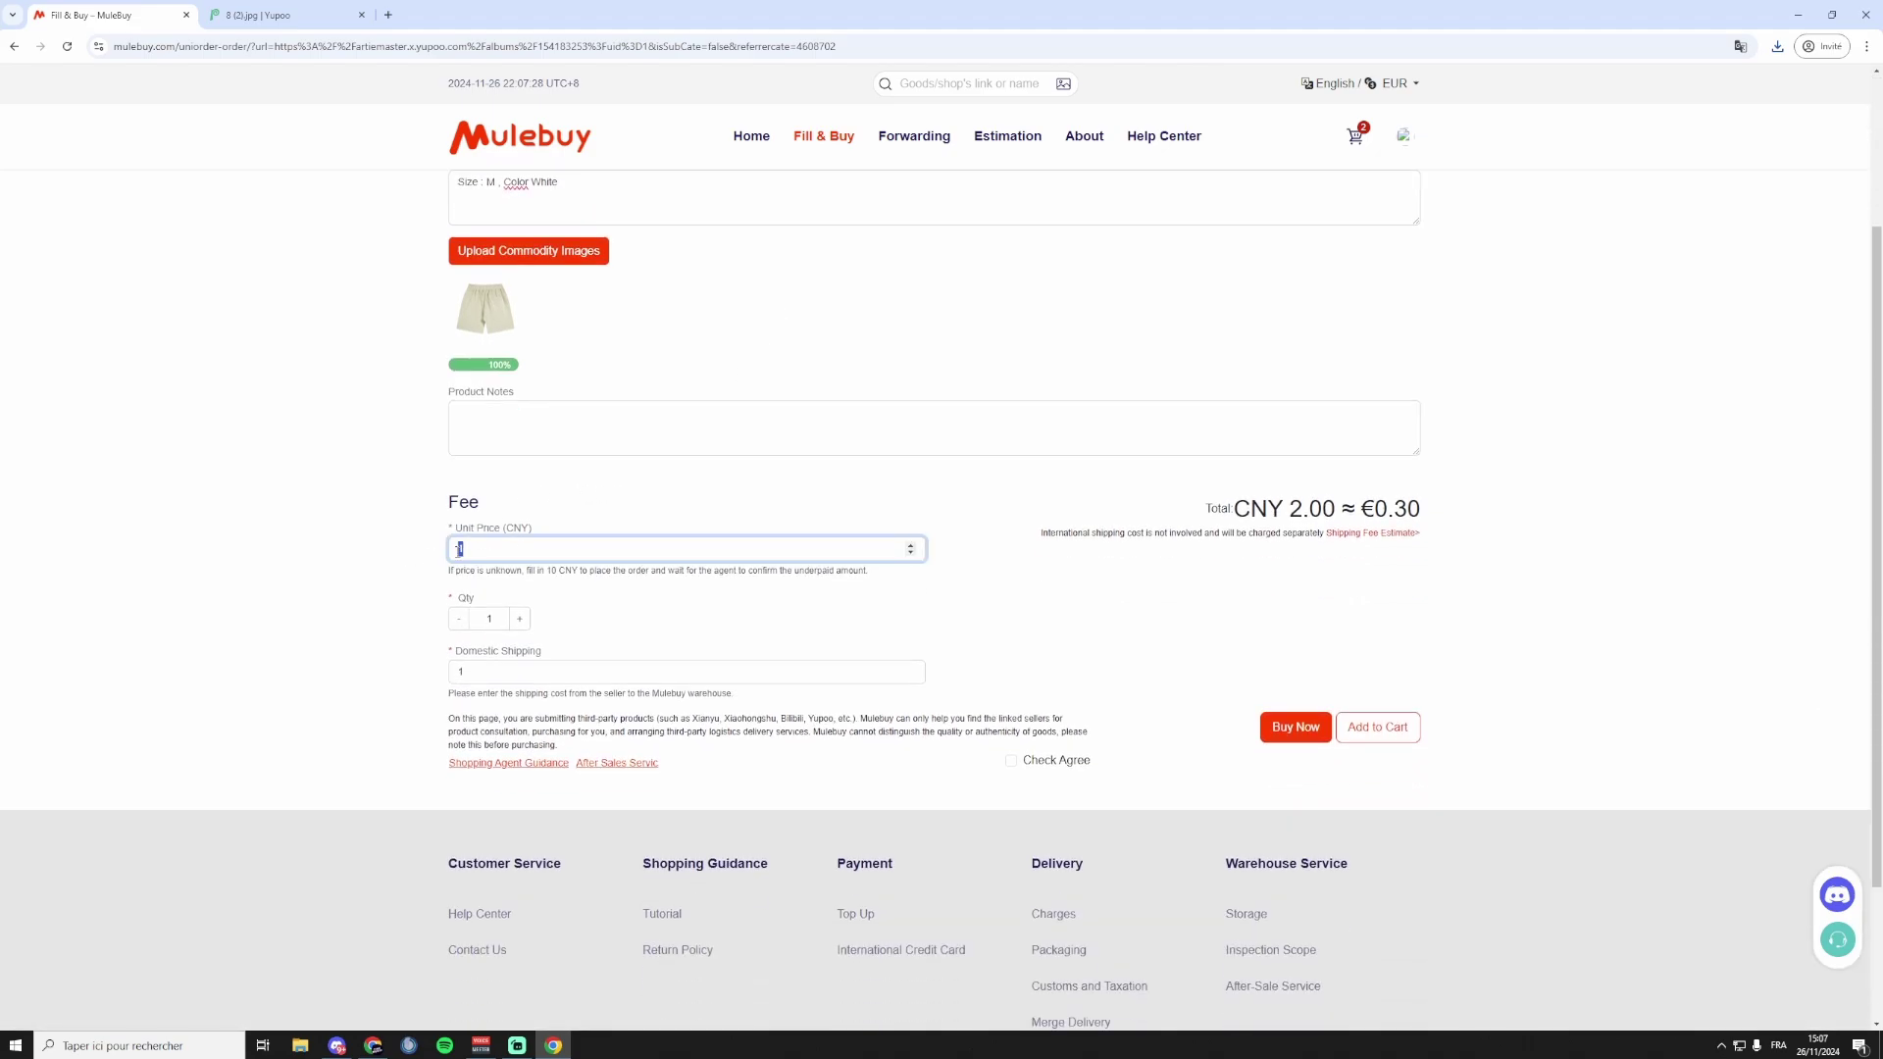
# Check the seller's contact page on the Yupoo album.
pyautogui.click(511, 557)
pyautogui.click(246, 14)
pyautogui.hotkey('alt', 'Left')
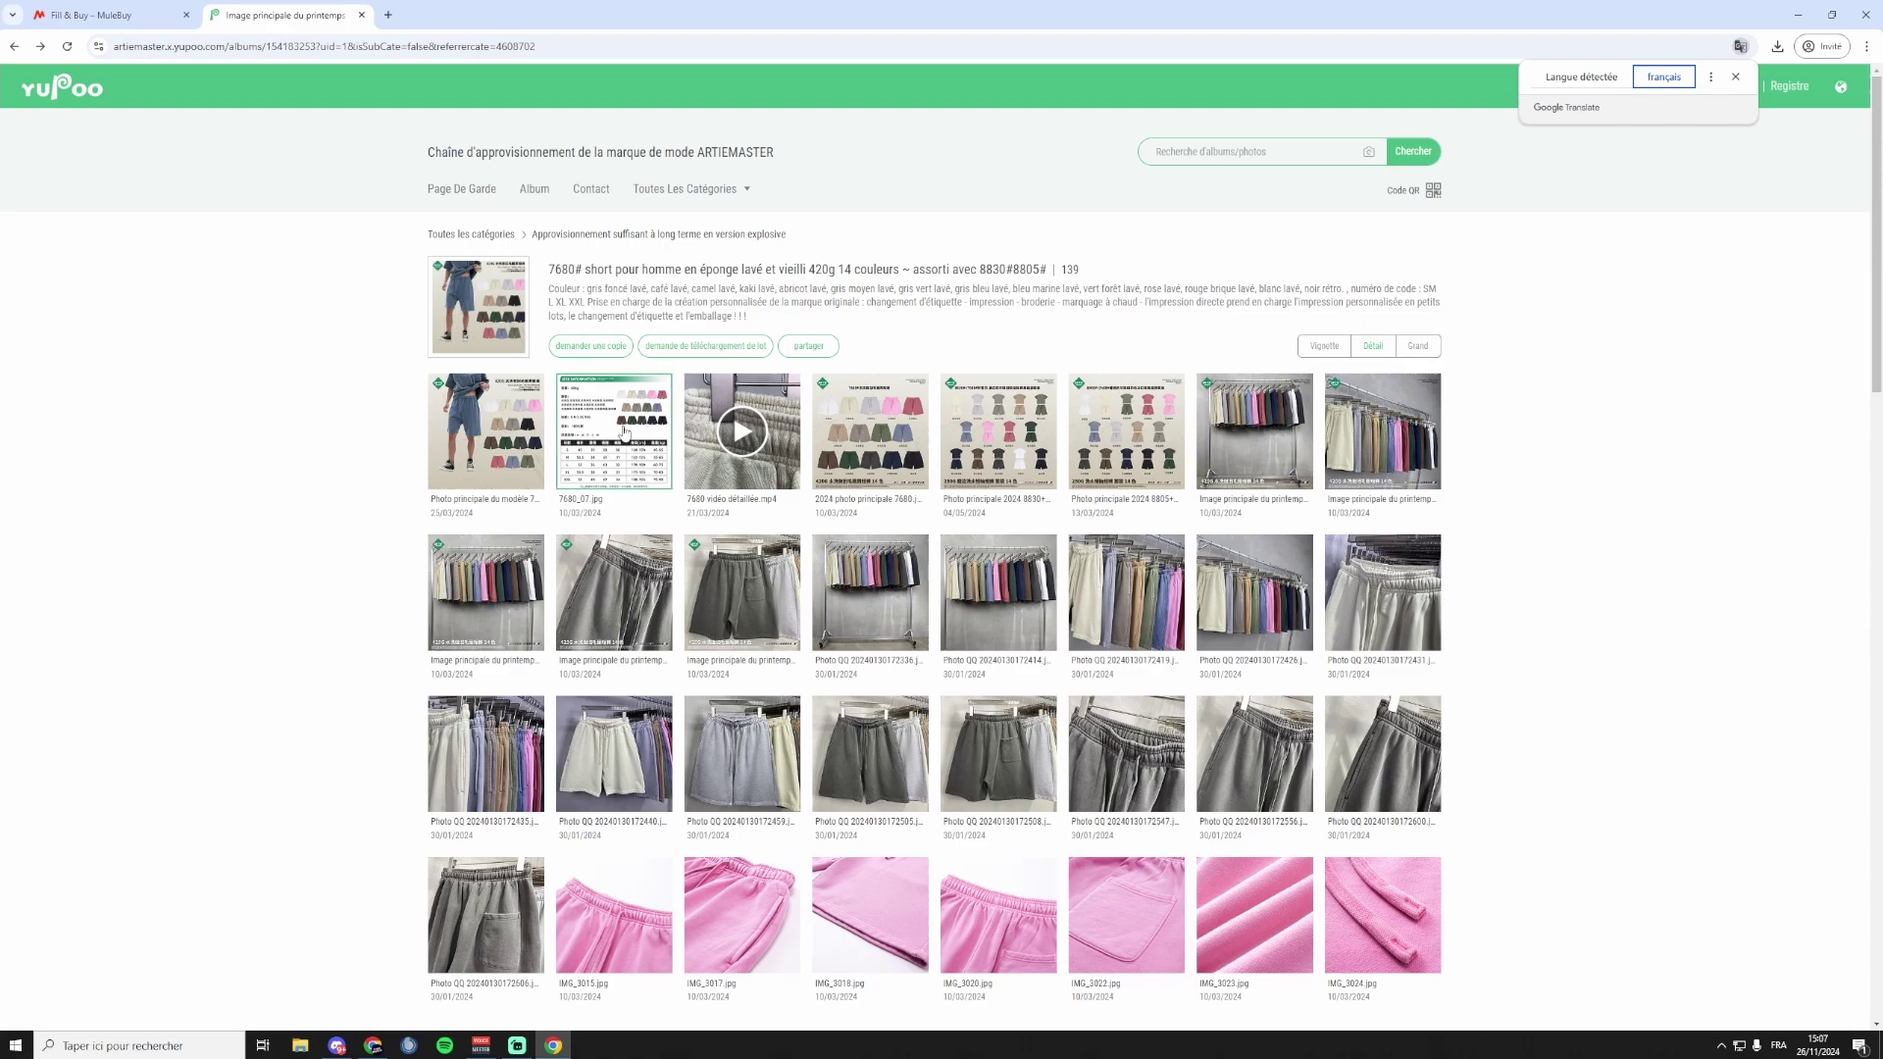
pyautogui.click(1735, 76)
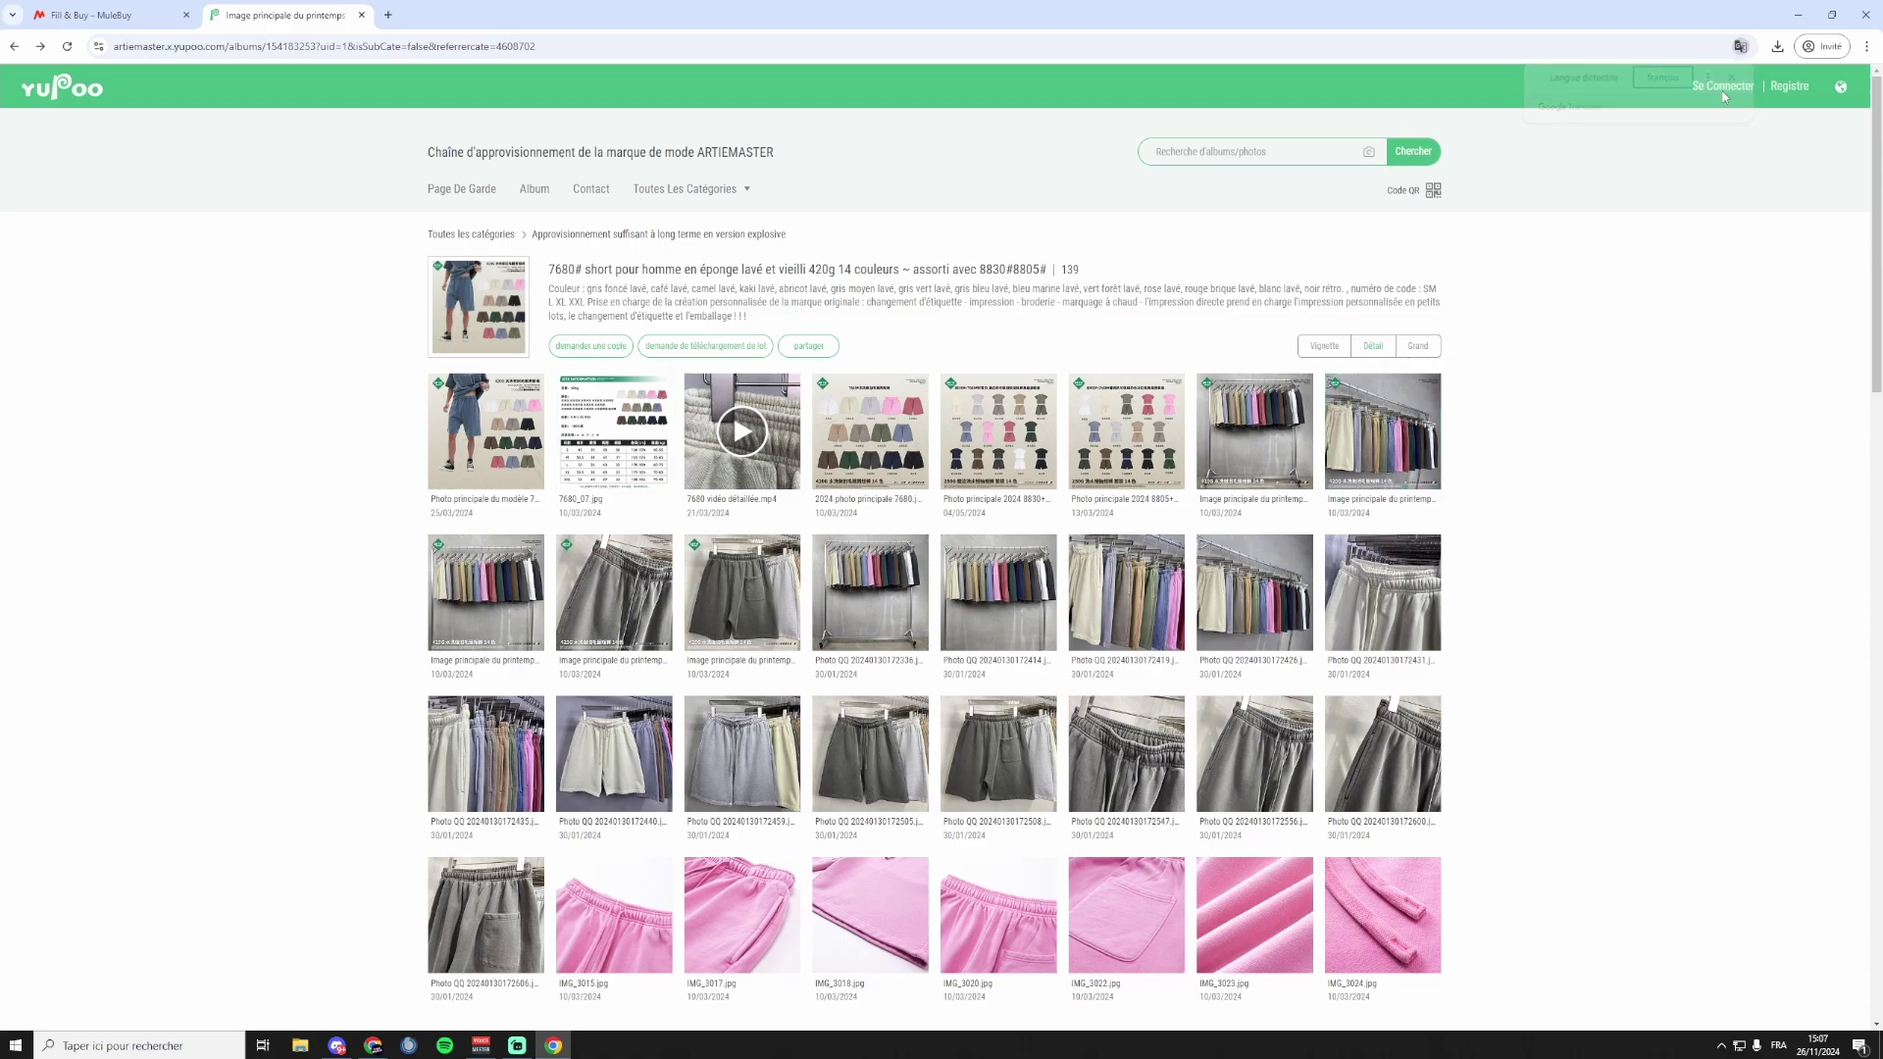
pyautogui.click(590, 193)
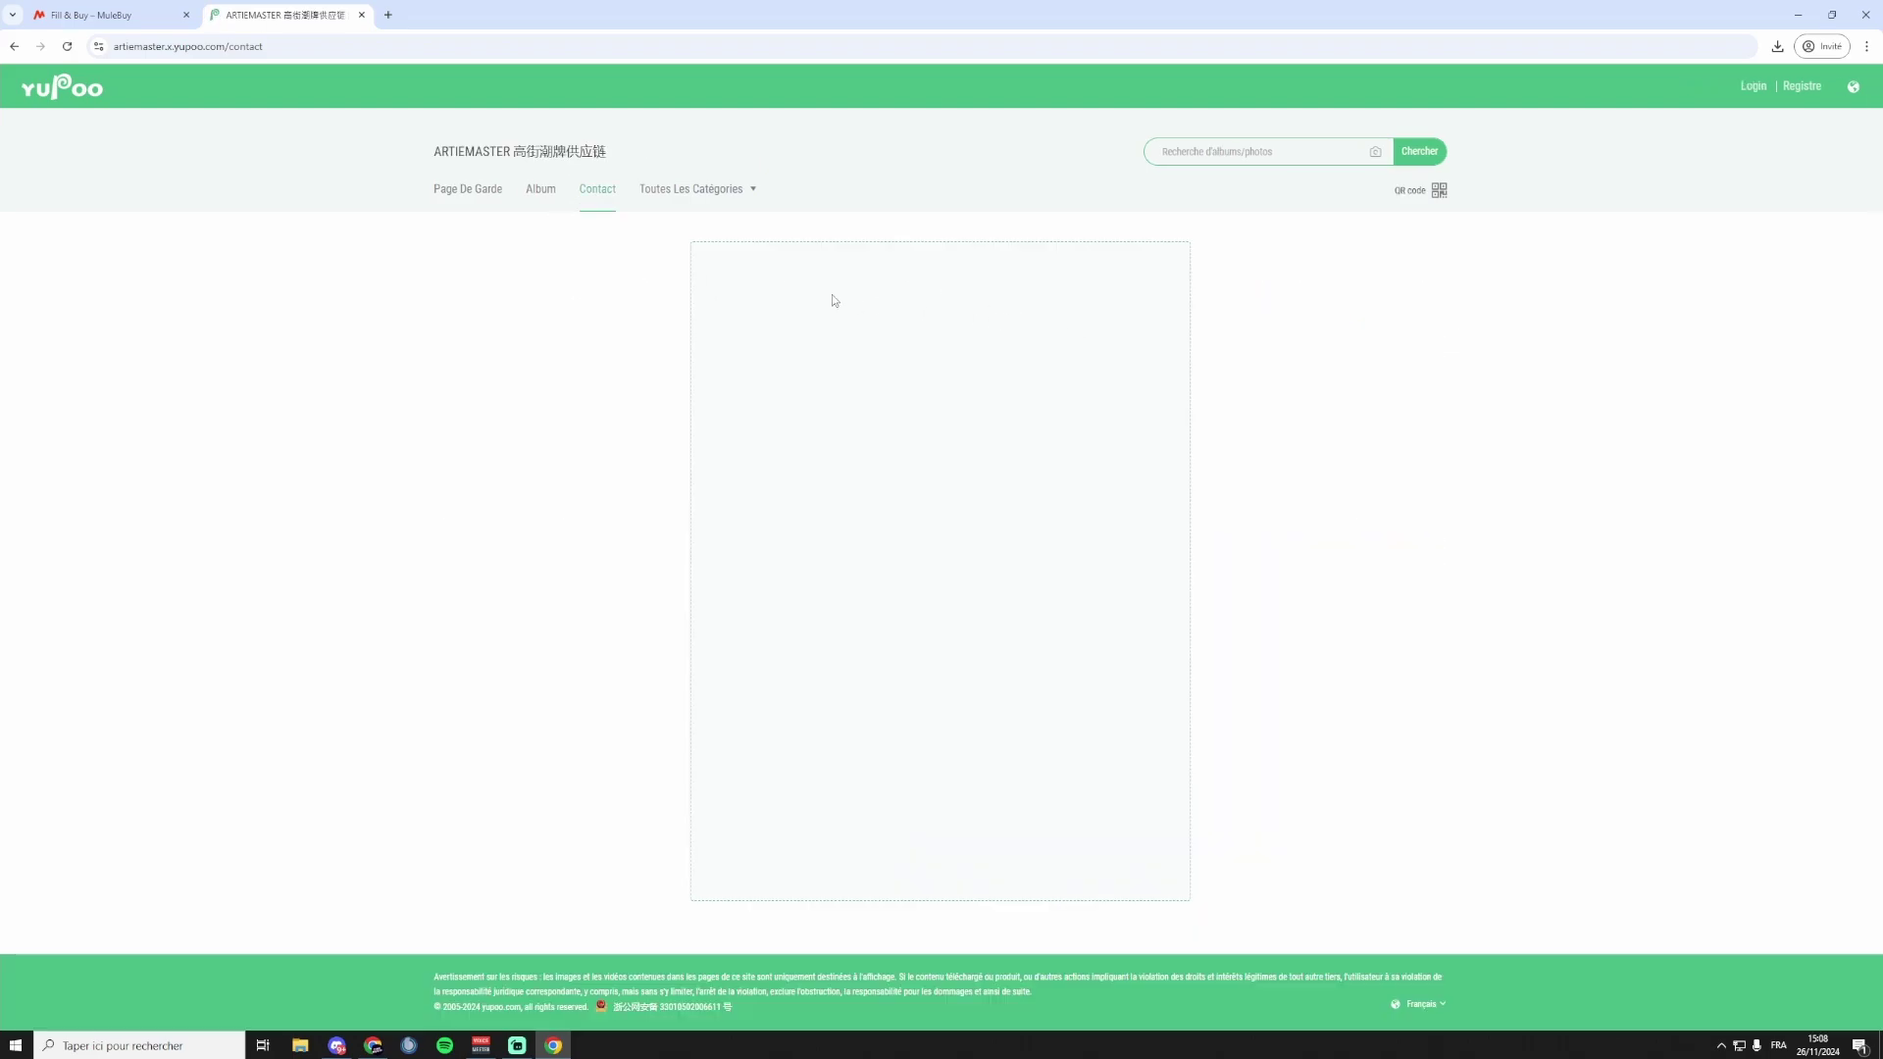
pyautogui.click(14, 46)
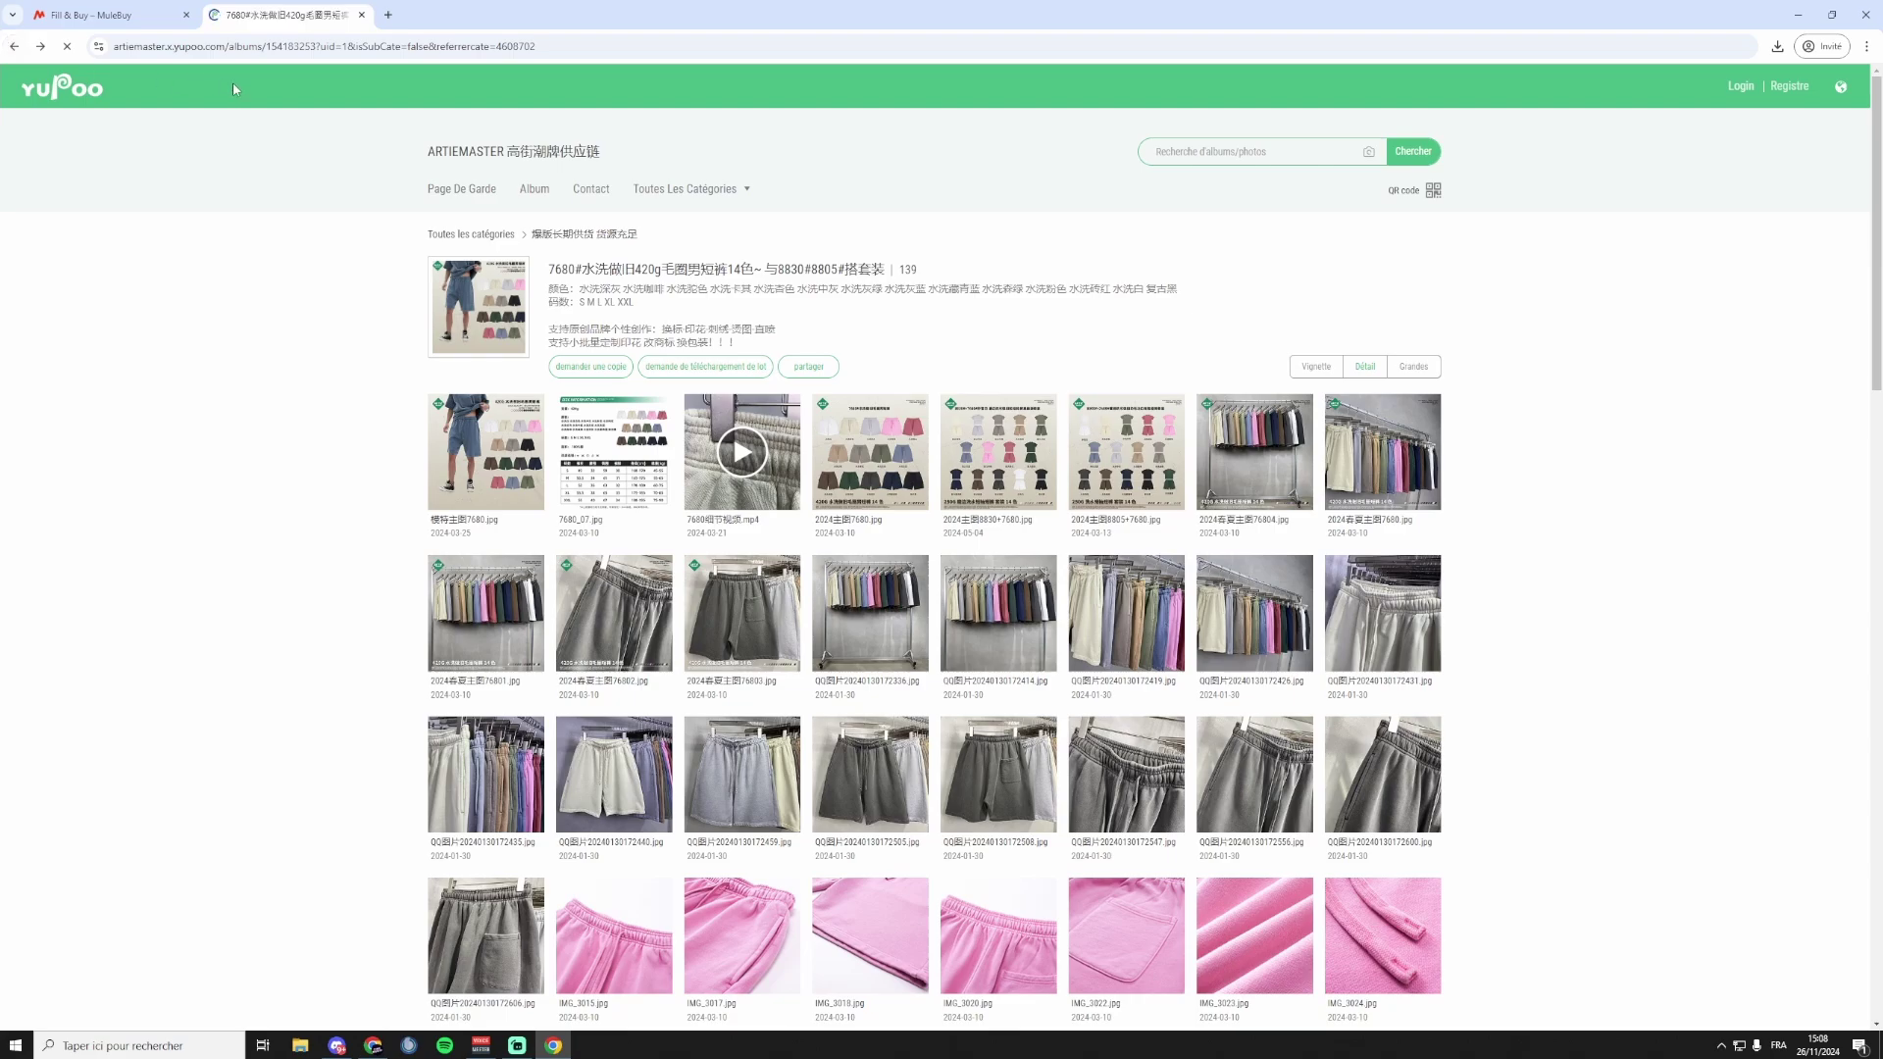
# Review the unit price hint about unknown prices in the fee section.
pyautogui.click(98, 15)
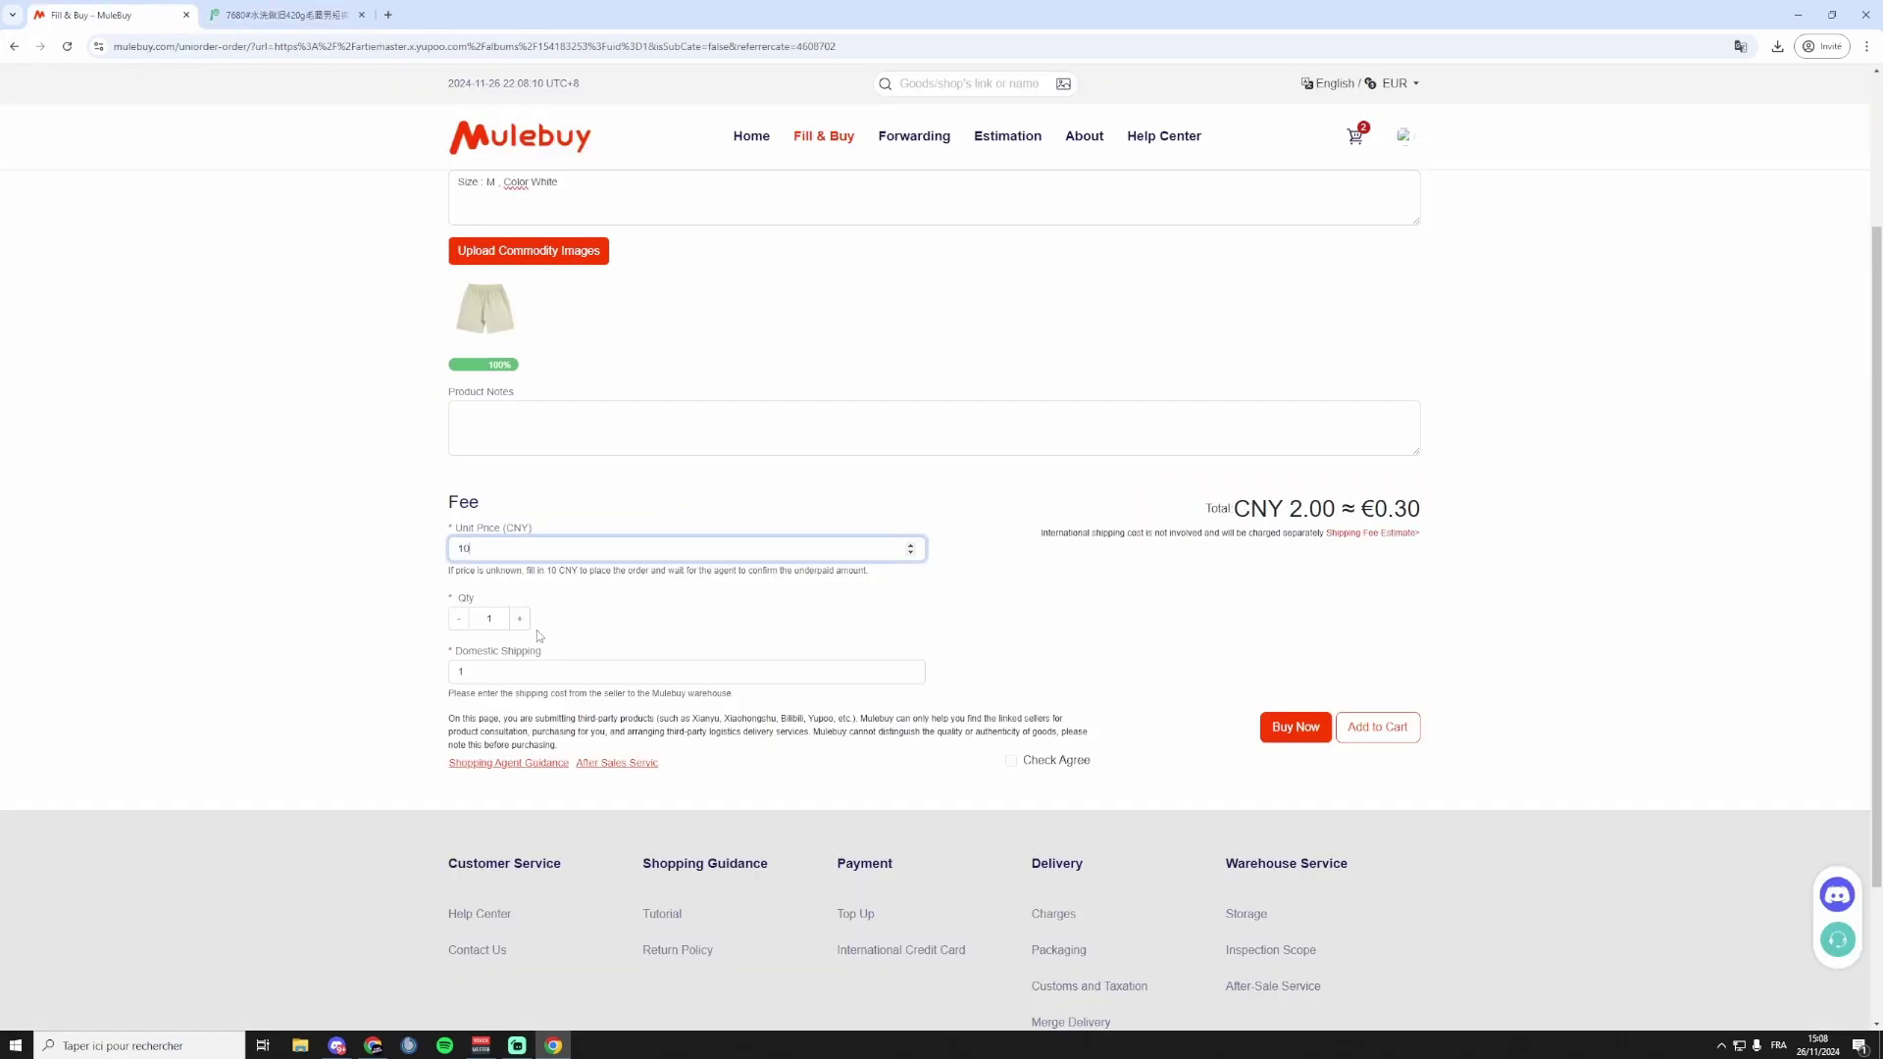
pyautogui.moveTo(454, 569); pyautogui.dragTo(530, 574)
pyautogui.click(532, 574)
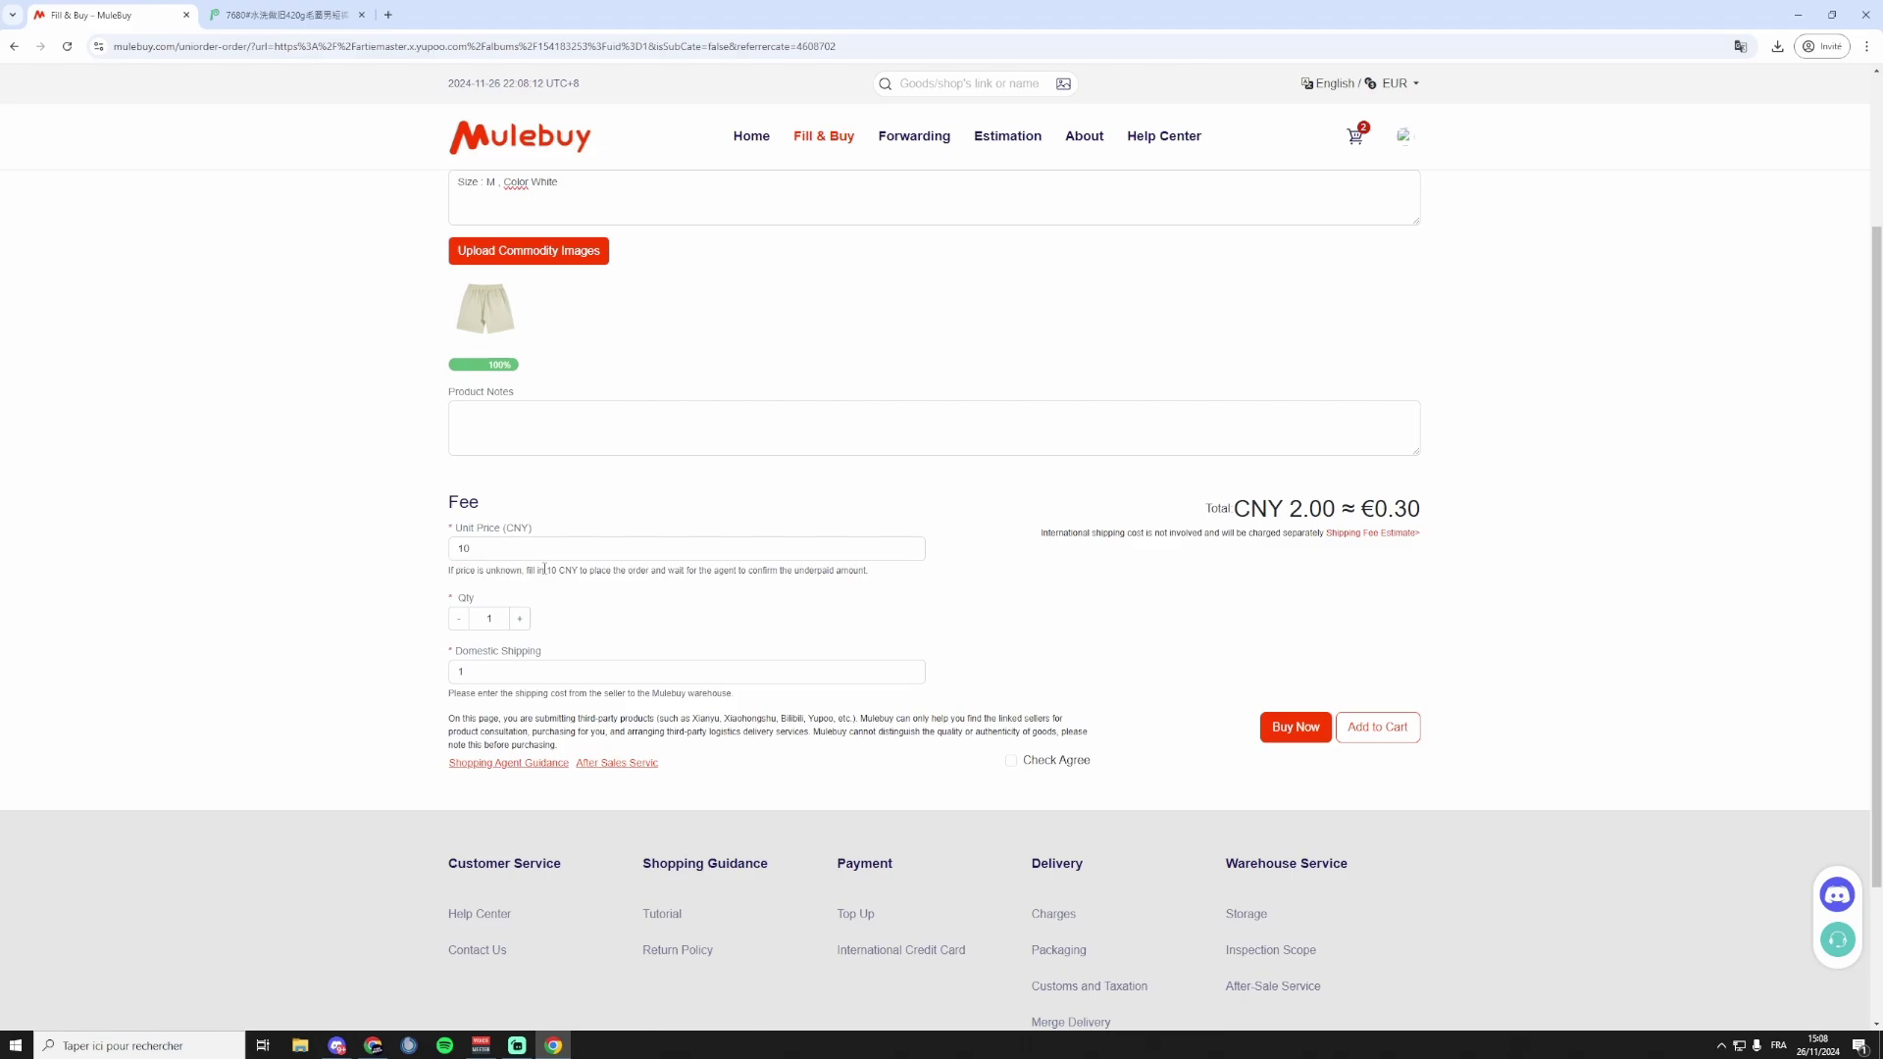
pyautogui.tripleClick(588, 572)
pyautogui.click(747, 577)
# Review the fee section, including the domestic shipping cost of 1.
pyautogui.scroll(3, 577, 391)
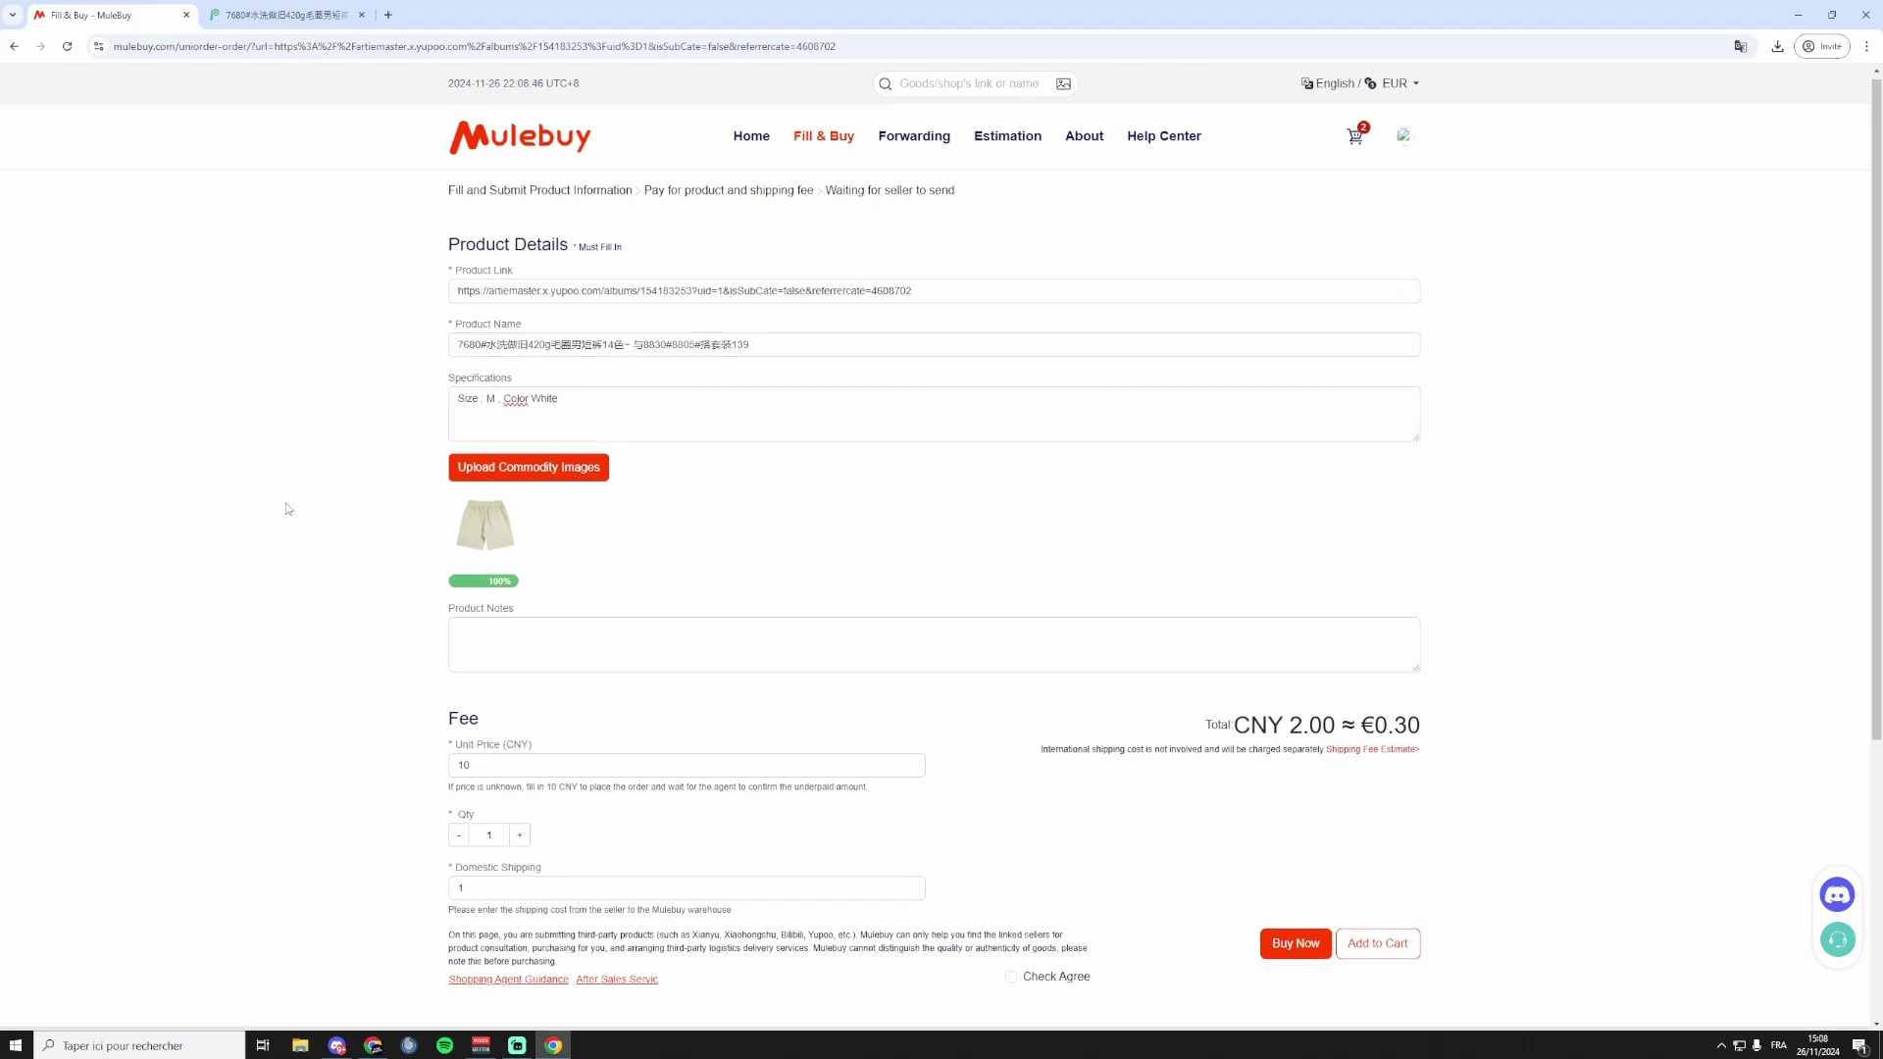
pyautogui.scroll(-3, 393, 510)
pyautogui.click(521, 547)
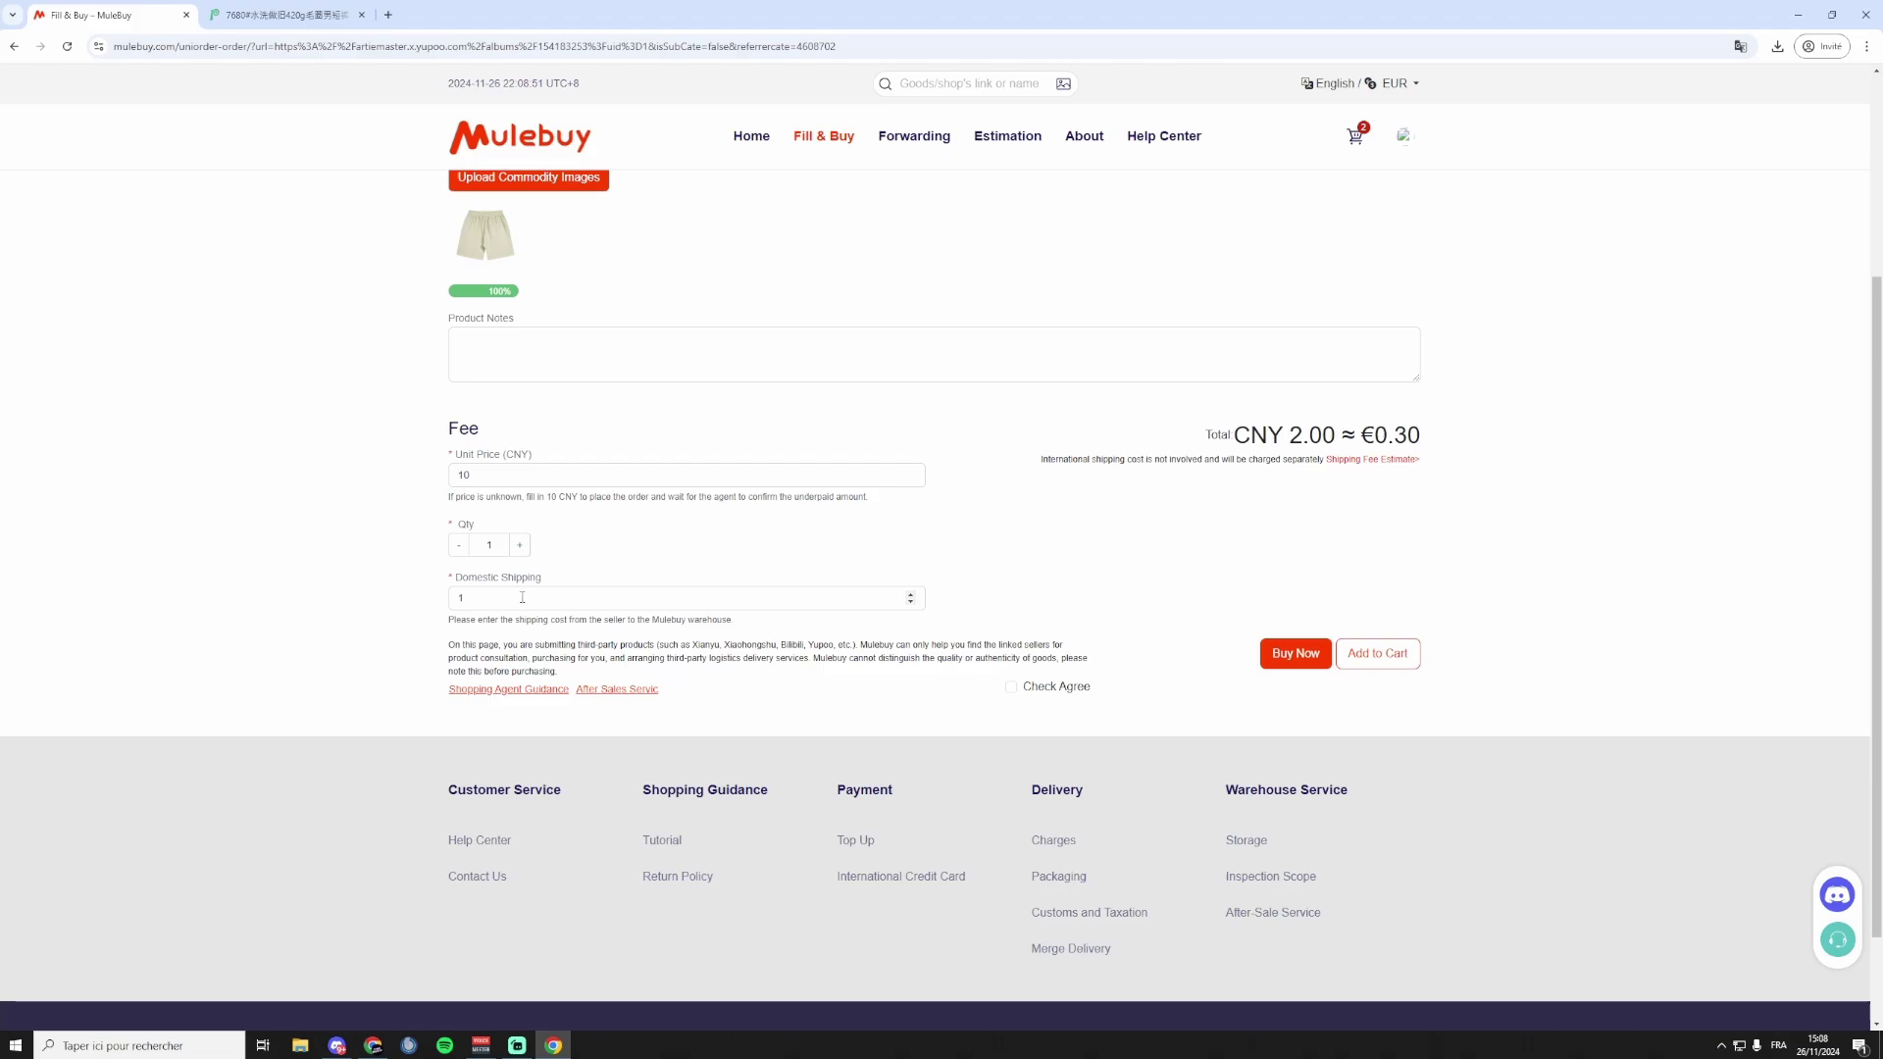
pyautogui.click(651, 596)
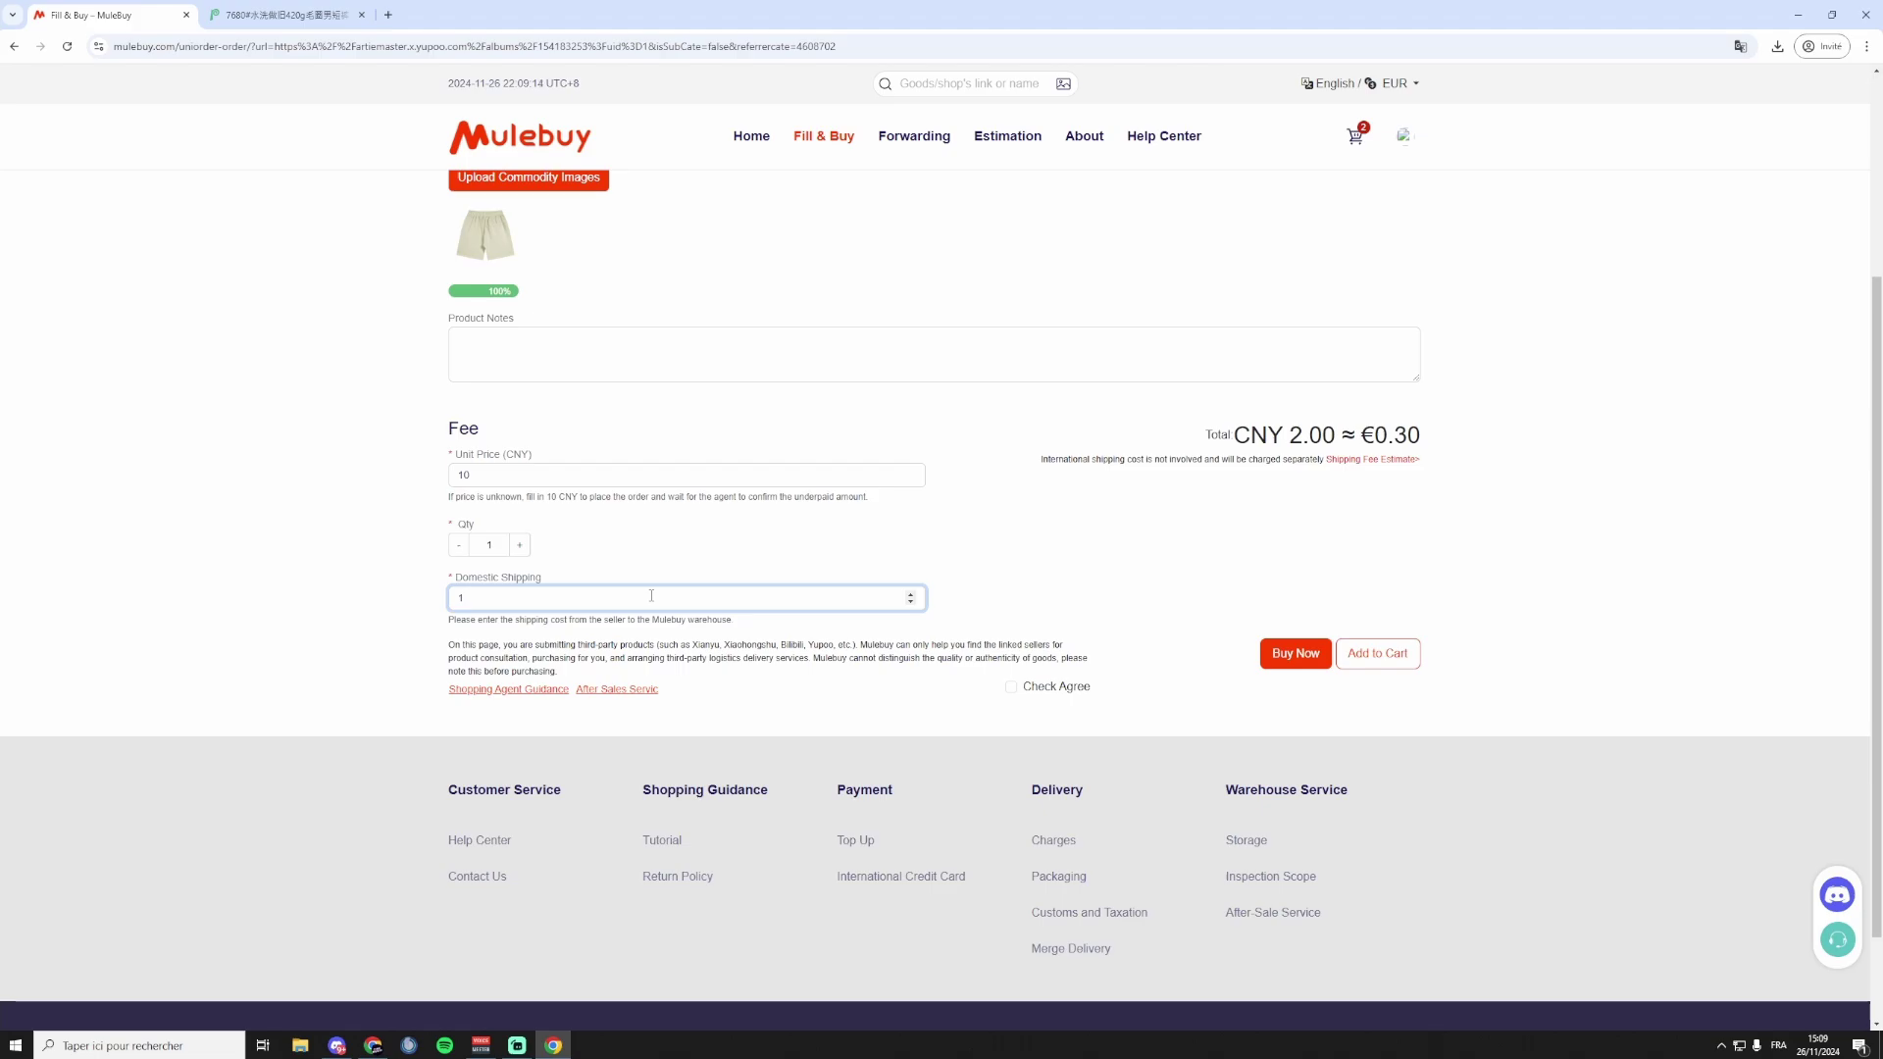
# Agree to the purchasing terms, add the shorts order to the cart and open the User Center.
pyautogui.click(1013, 687)
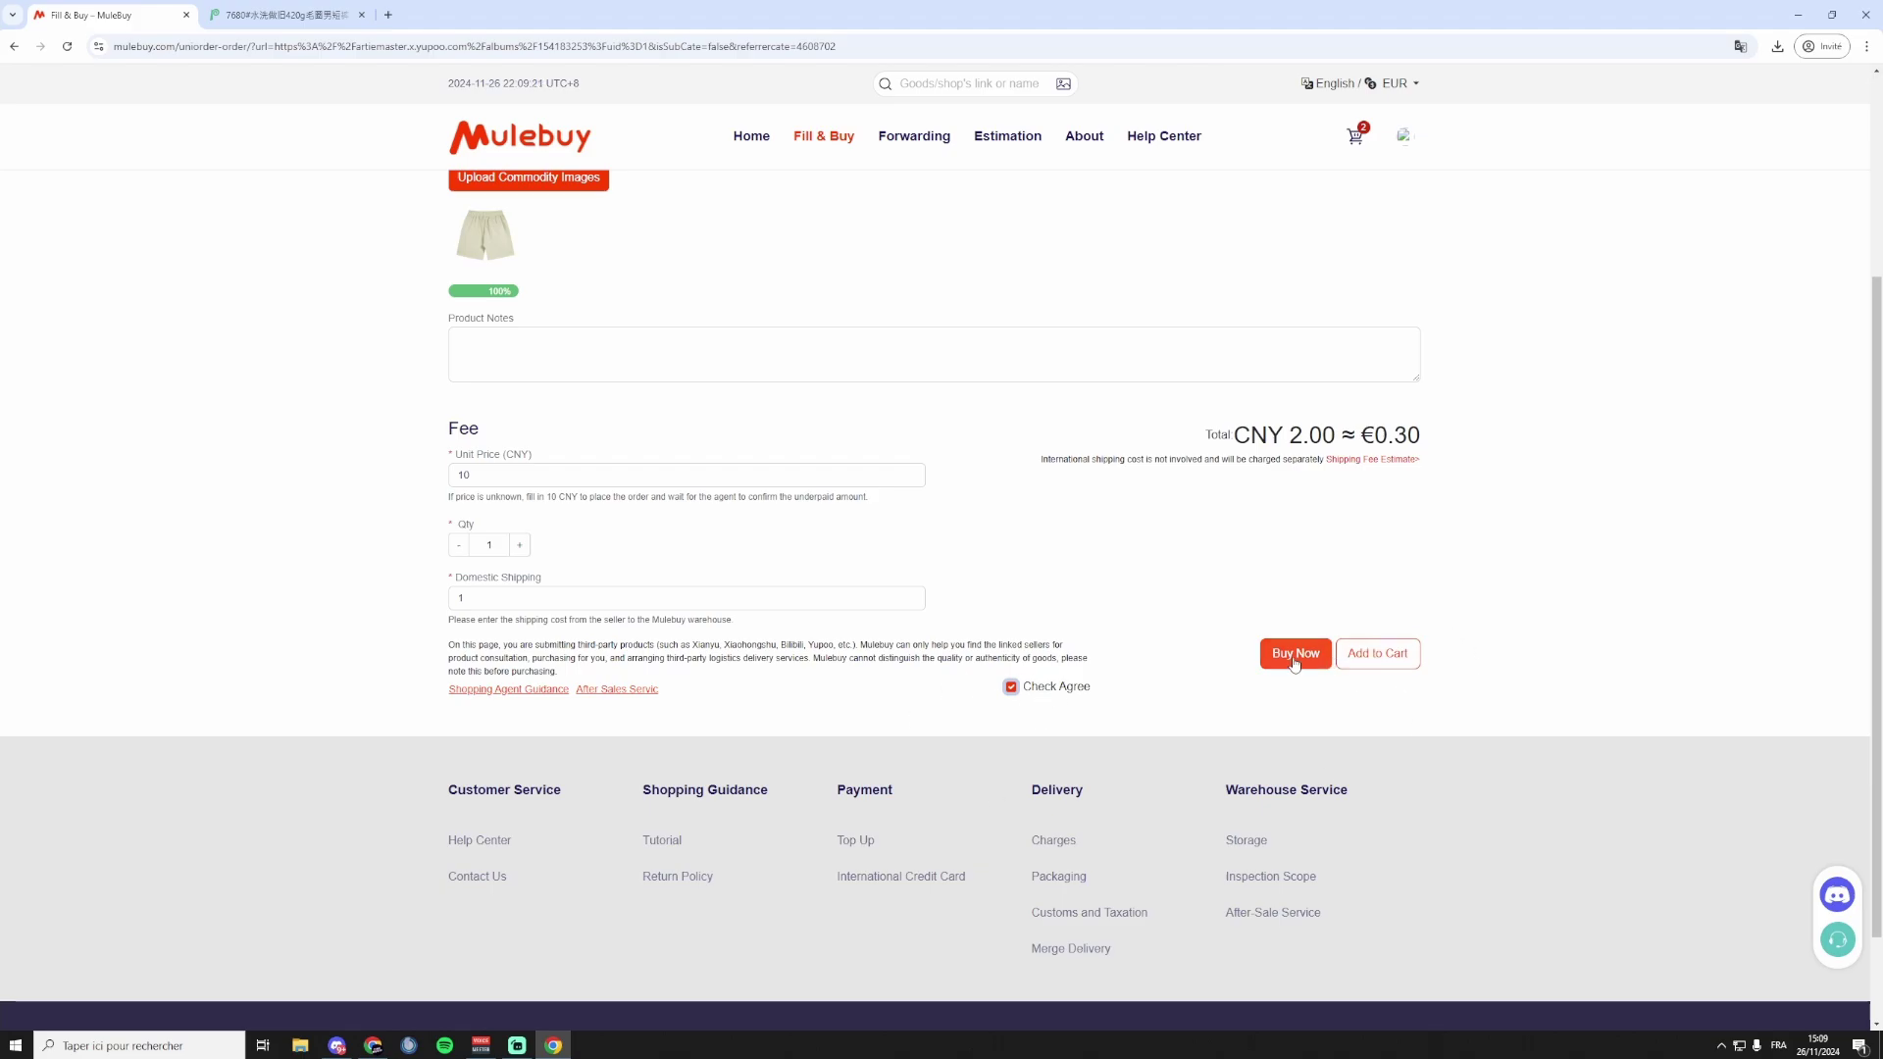
pyautogui.click(1386, 654)
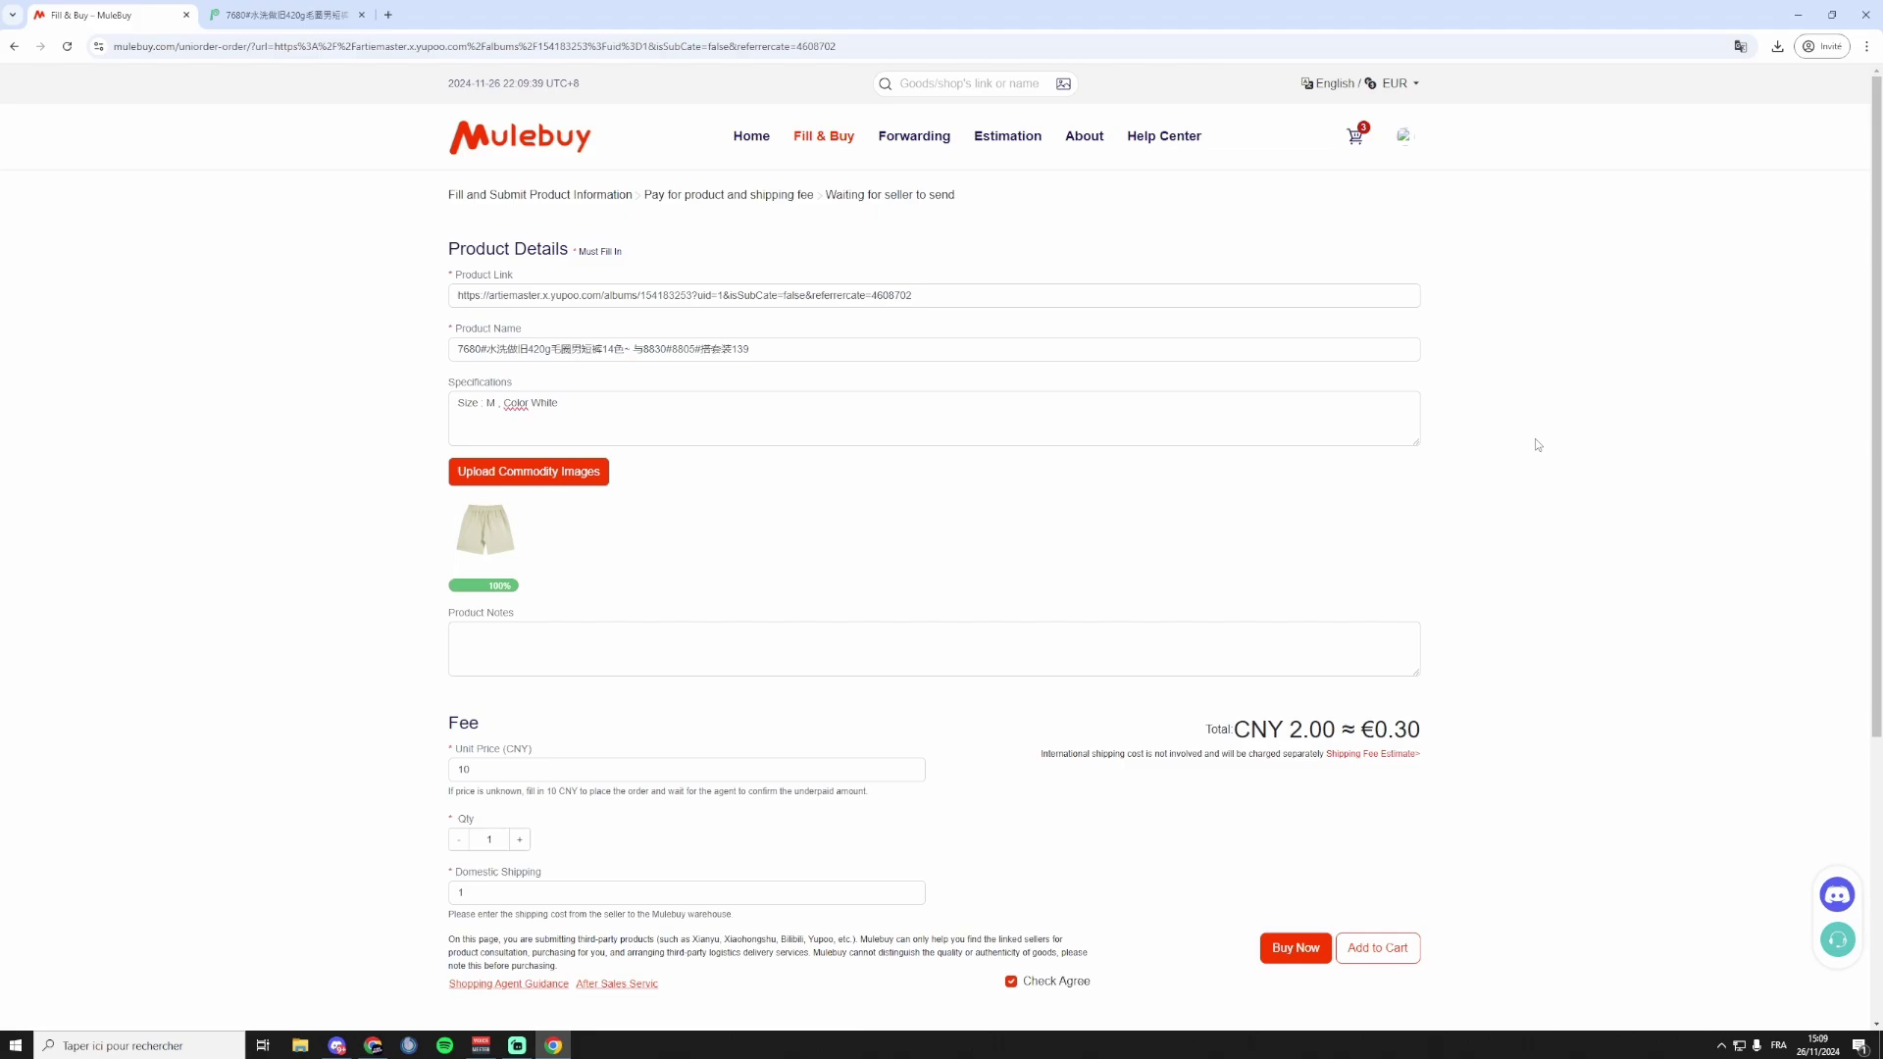
pyautogui.click(1404, 136)
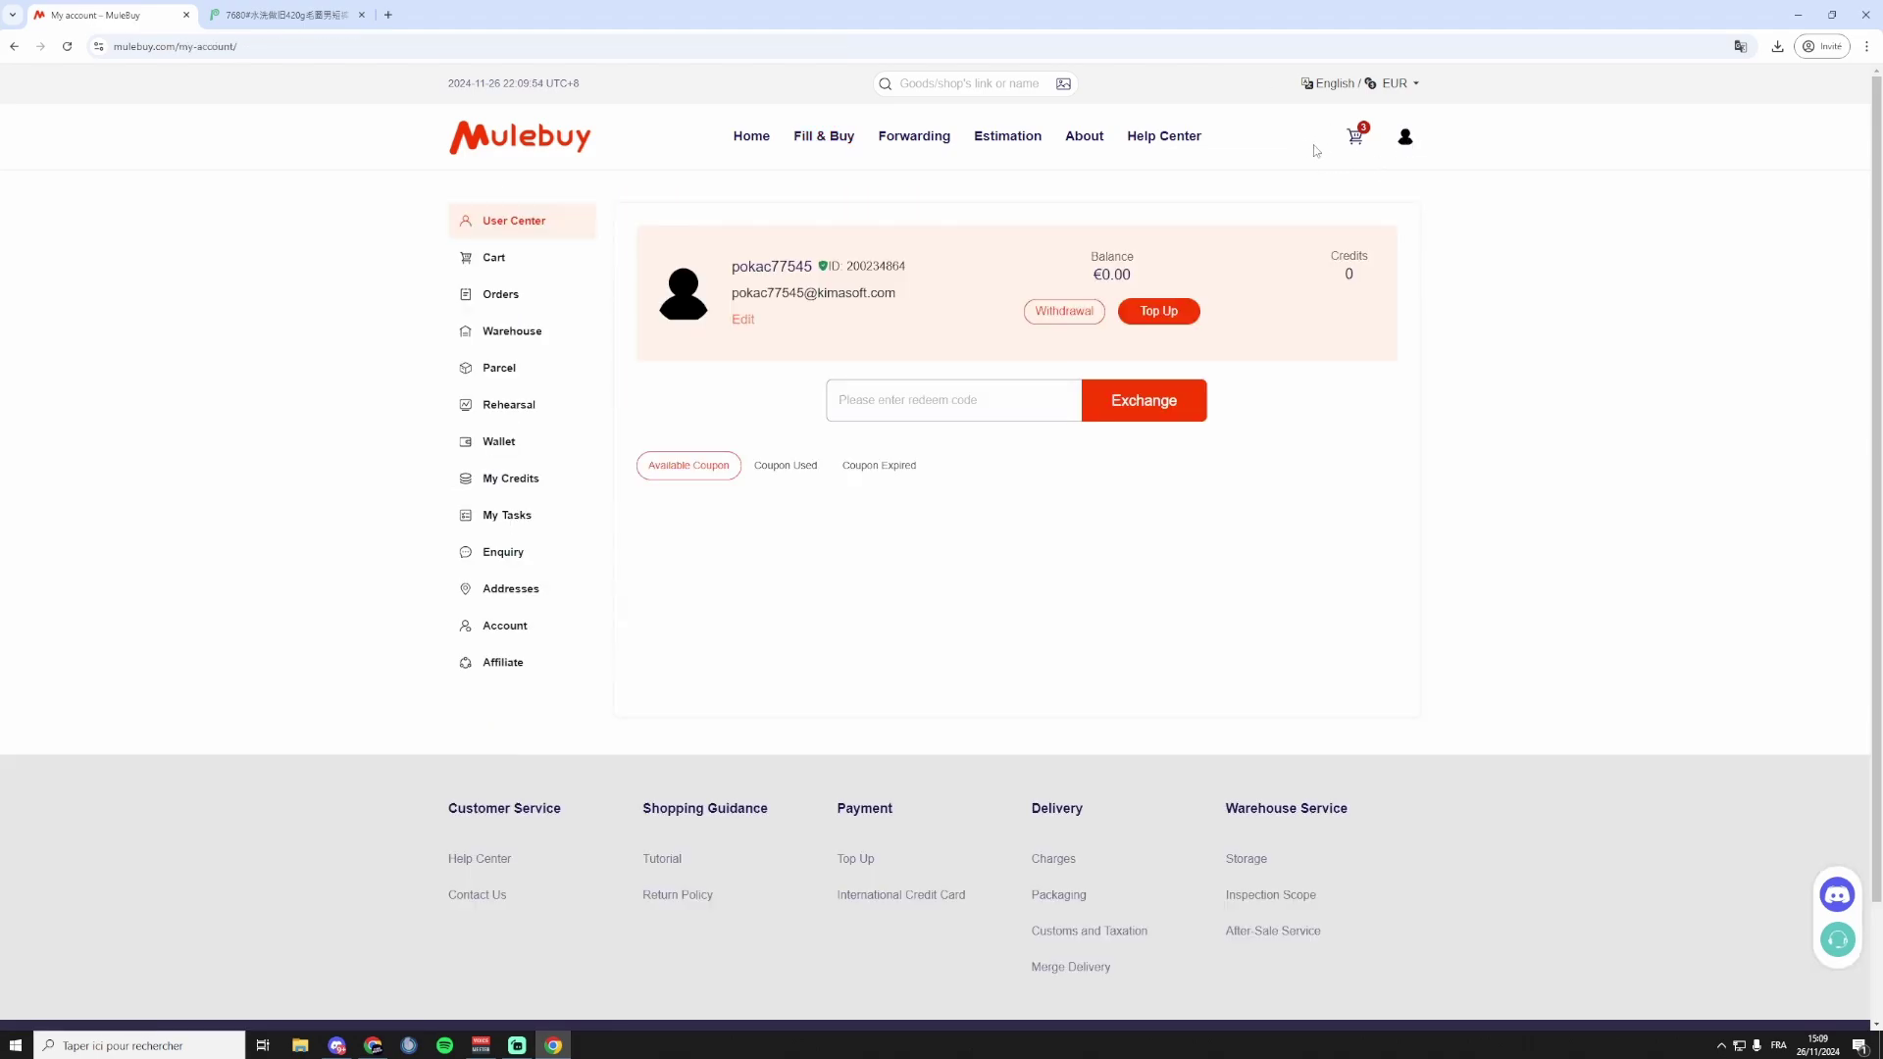
# Untick the towels and DIY shorts order, delete the towels, and submit the shirt order.
pyautogui.click(498, 261)
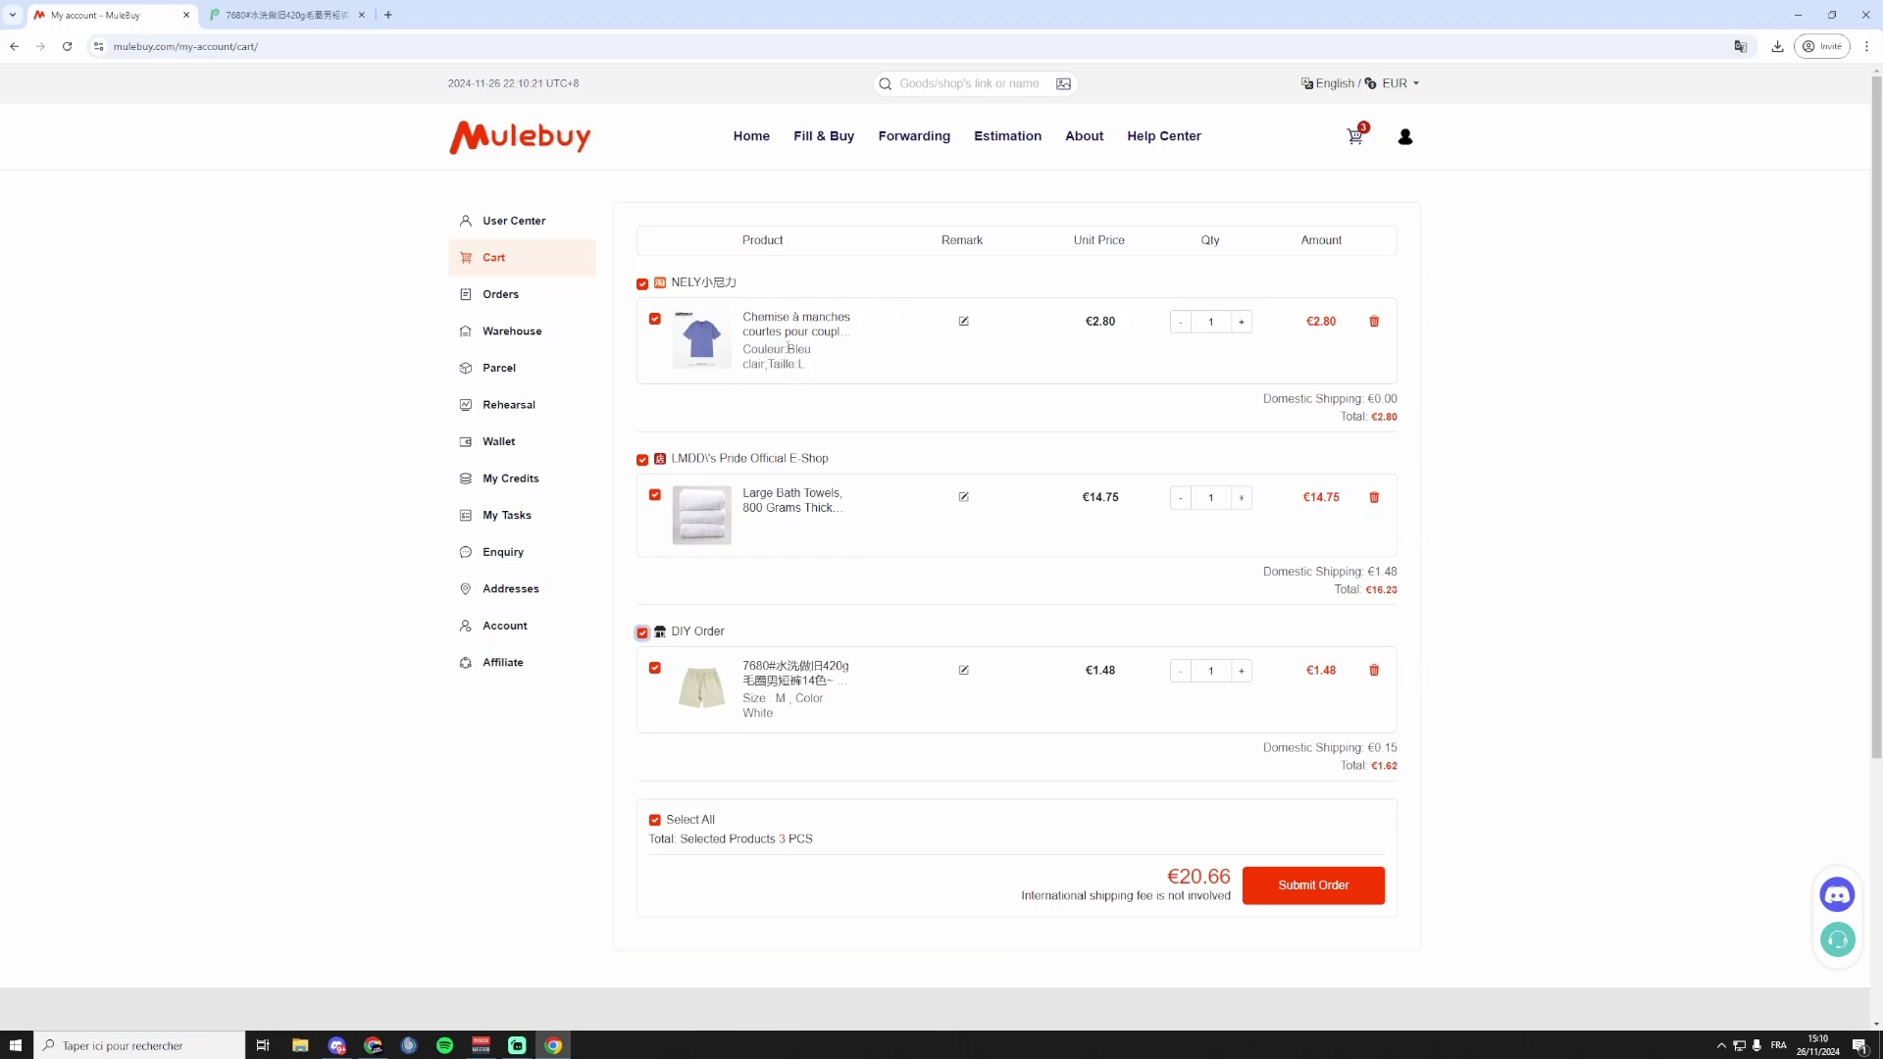
pyautogui.click(655, 495)
pyautogui.click(655, 668)
pyautogui.click(1374, 499)
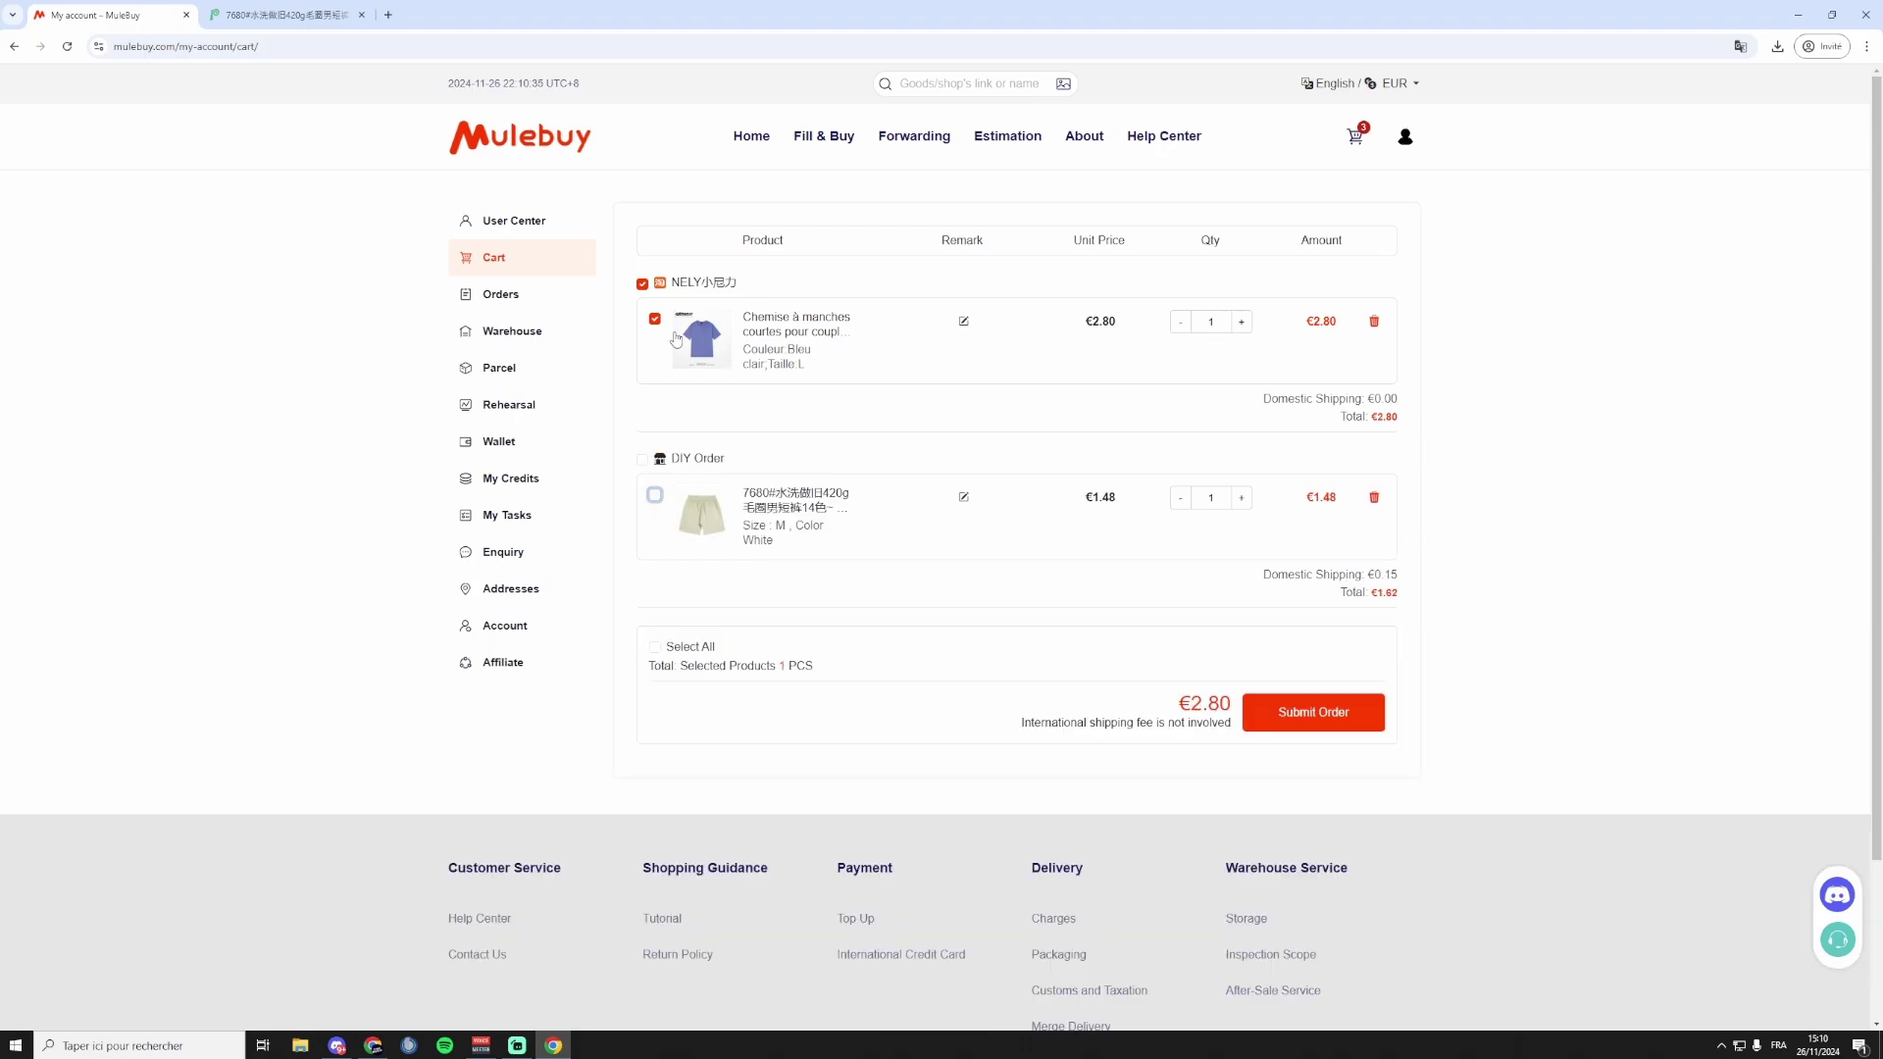
pyautogui.click(1319, 712)
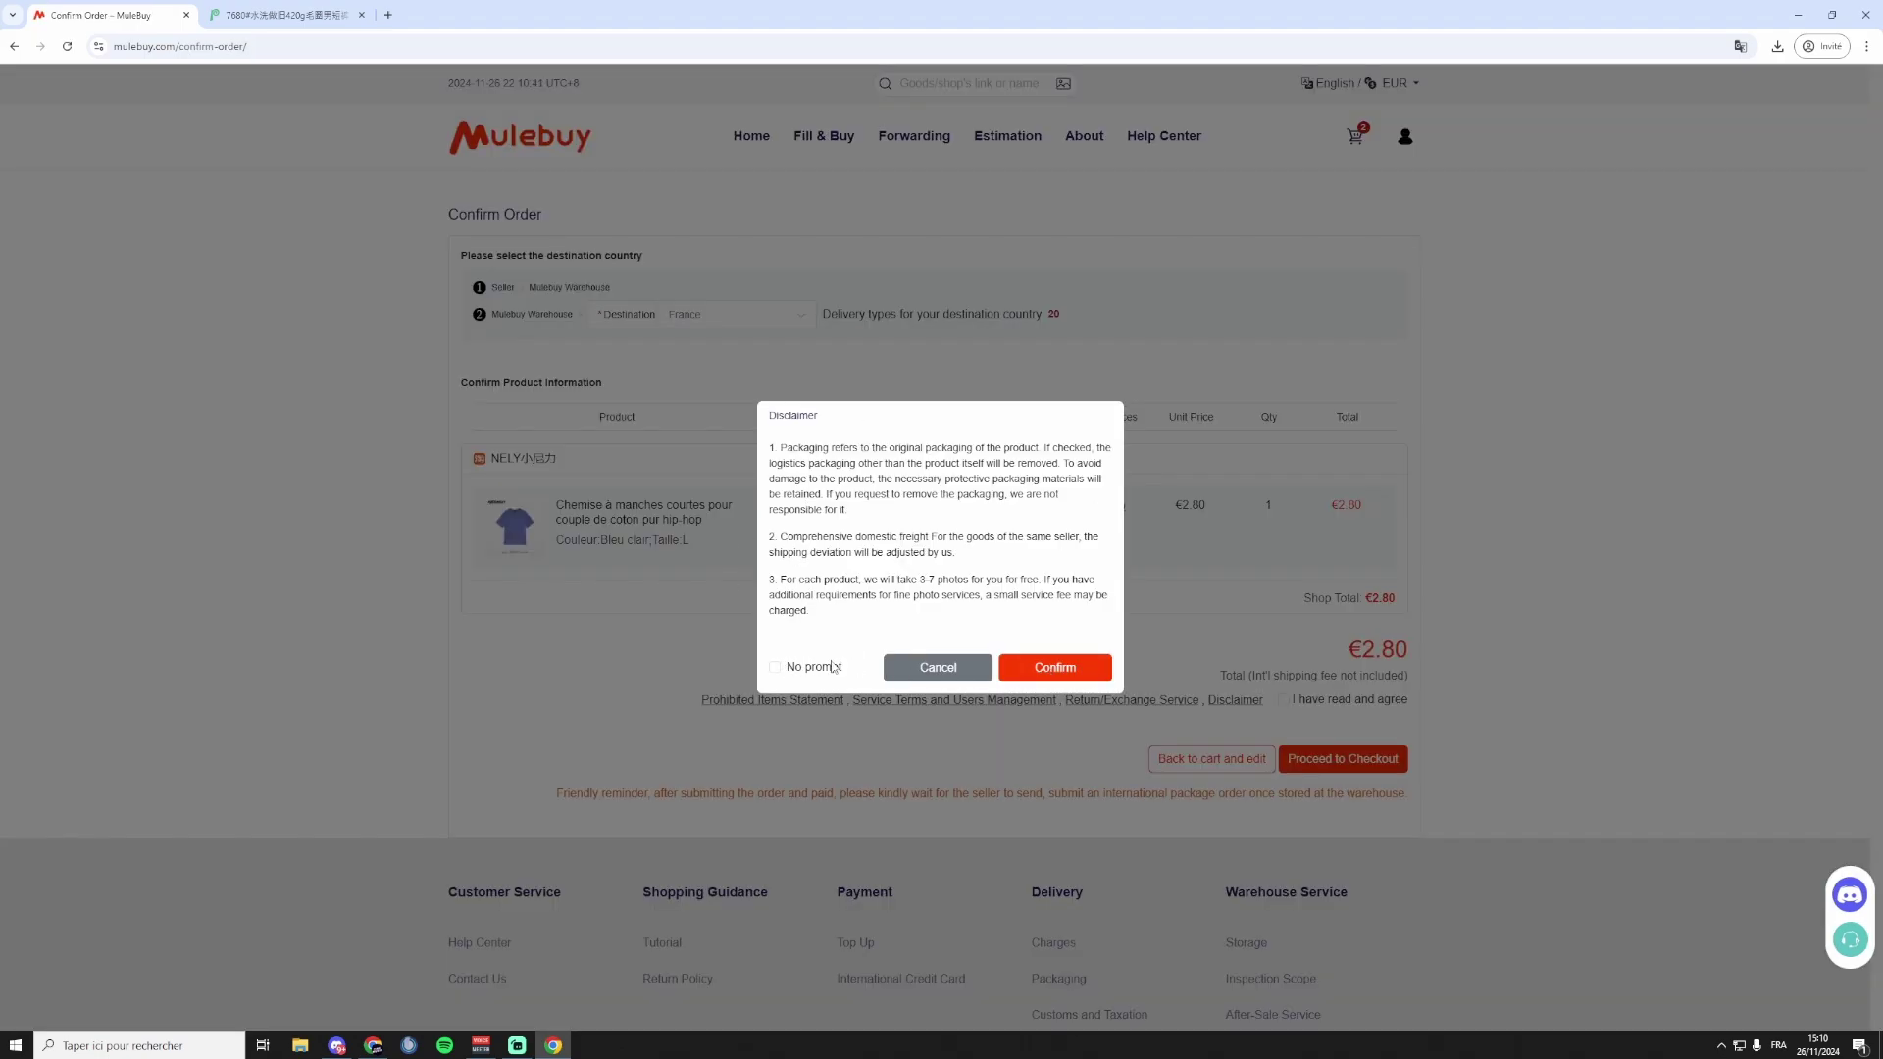
# Accept the disclaimer and tick several extra photo requests for the shirt.
pyautogui.click(775, 667)
pyautogui.click(1069, 674)
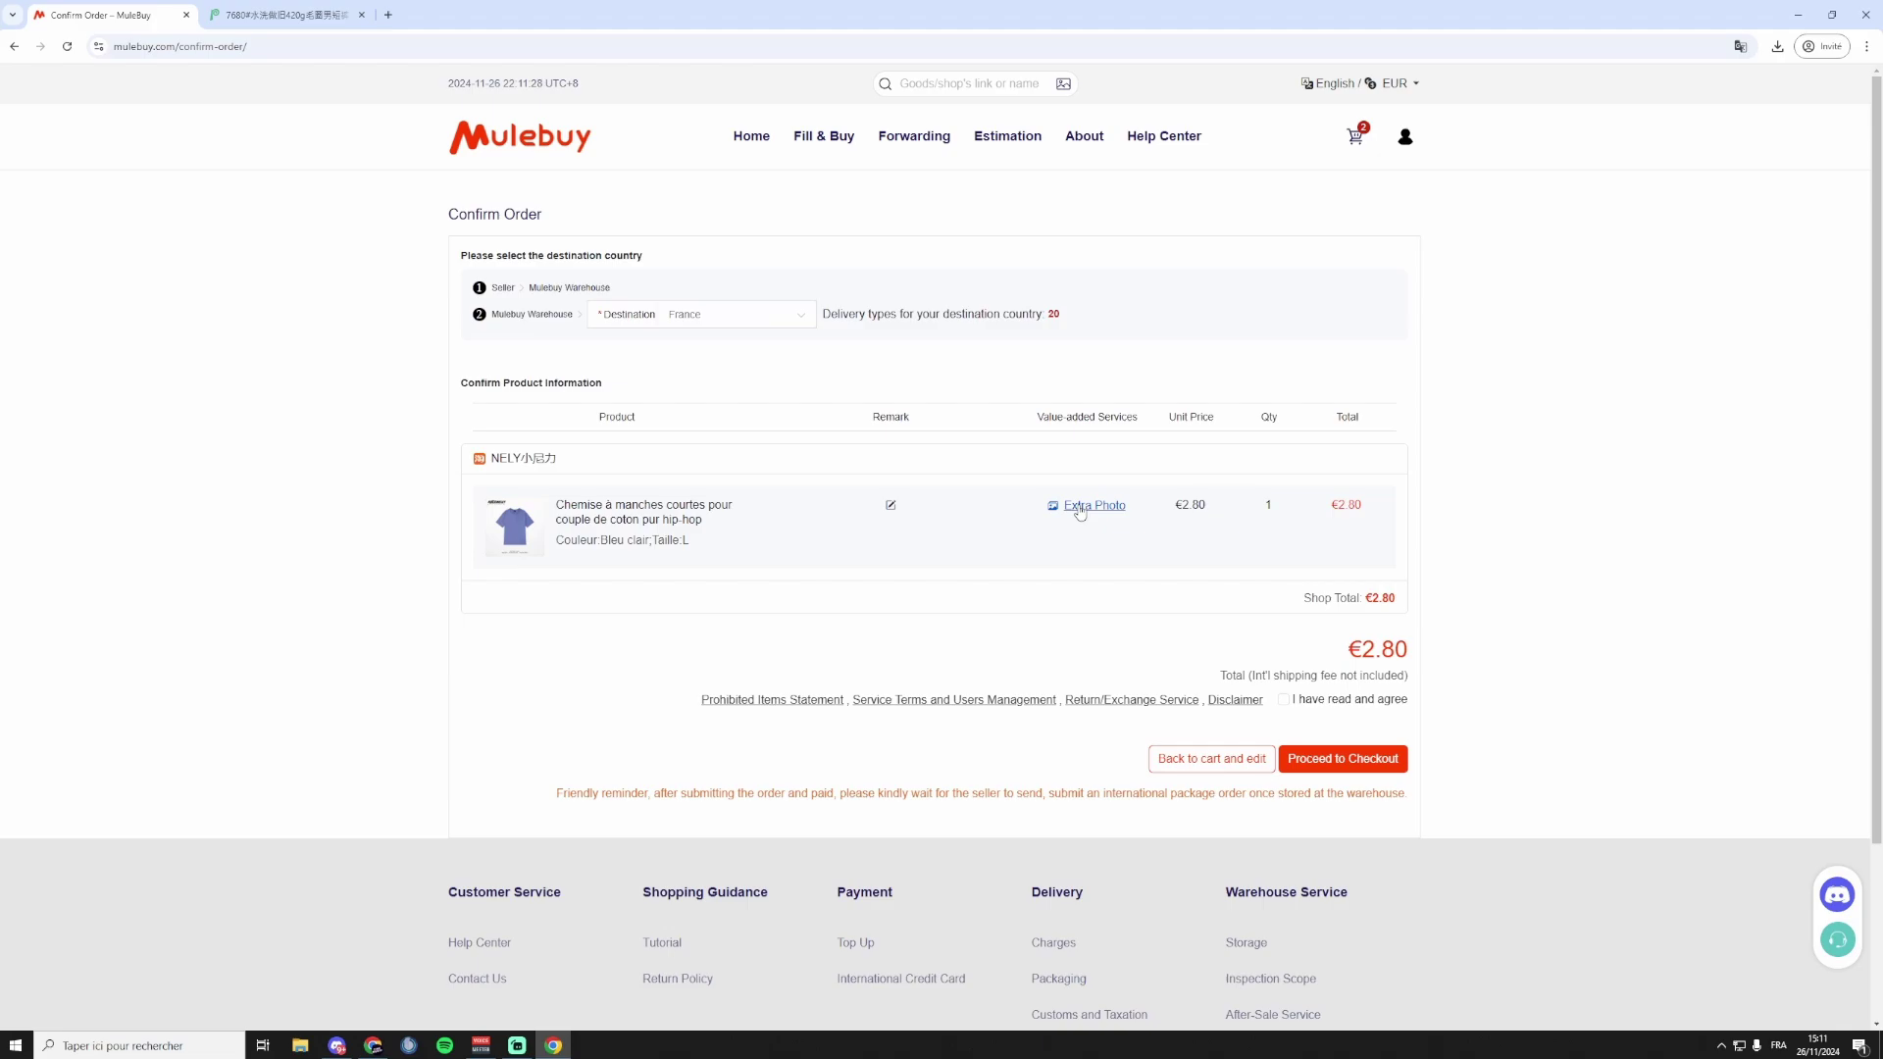
pyautogui.click(1080, 507)
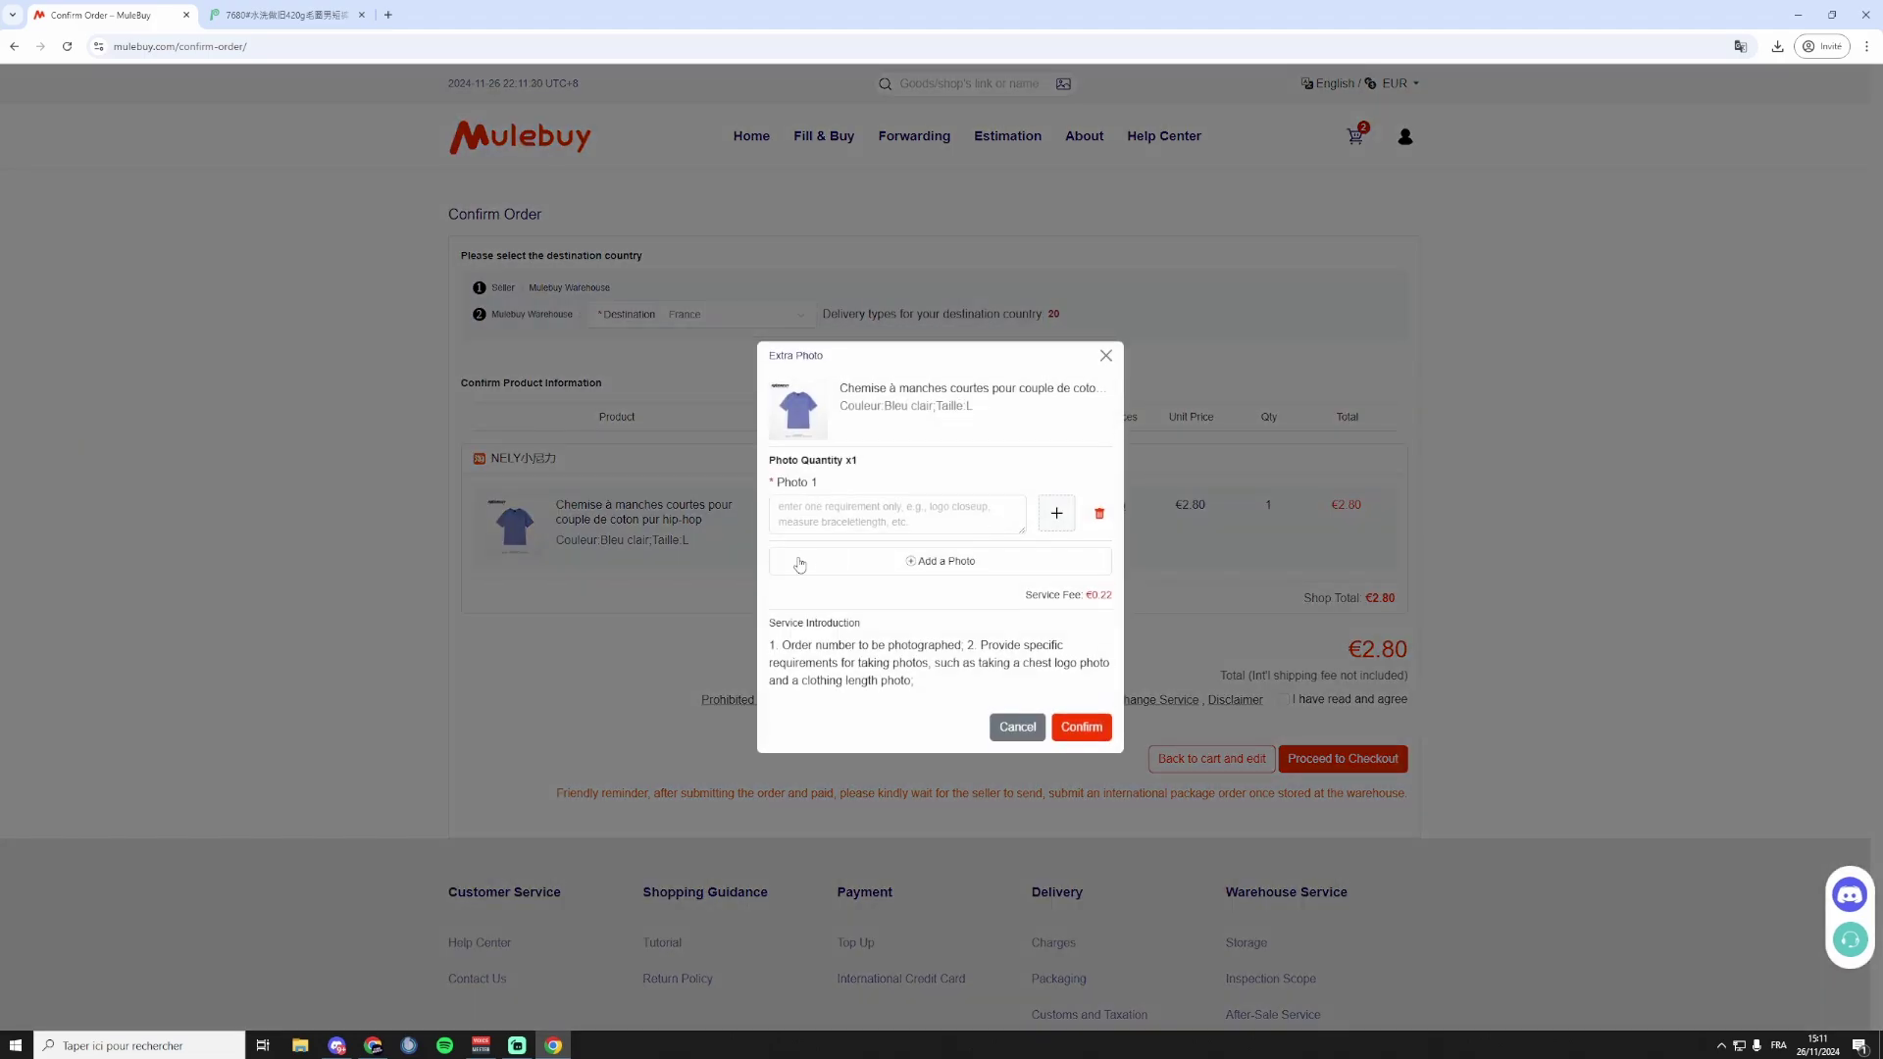
pyautogui.click(934, 567)
pyautogui.click(932, 598)
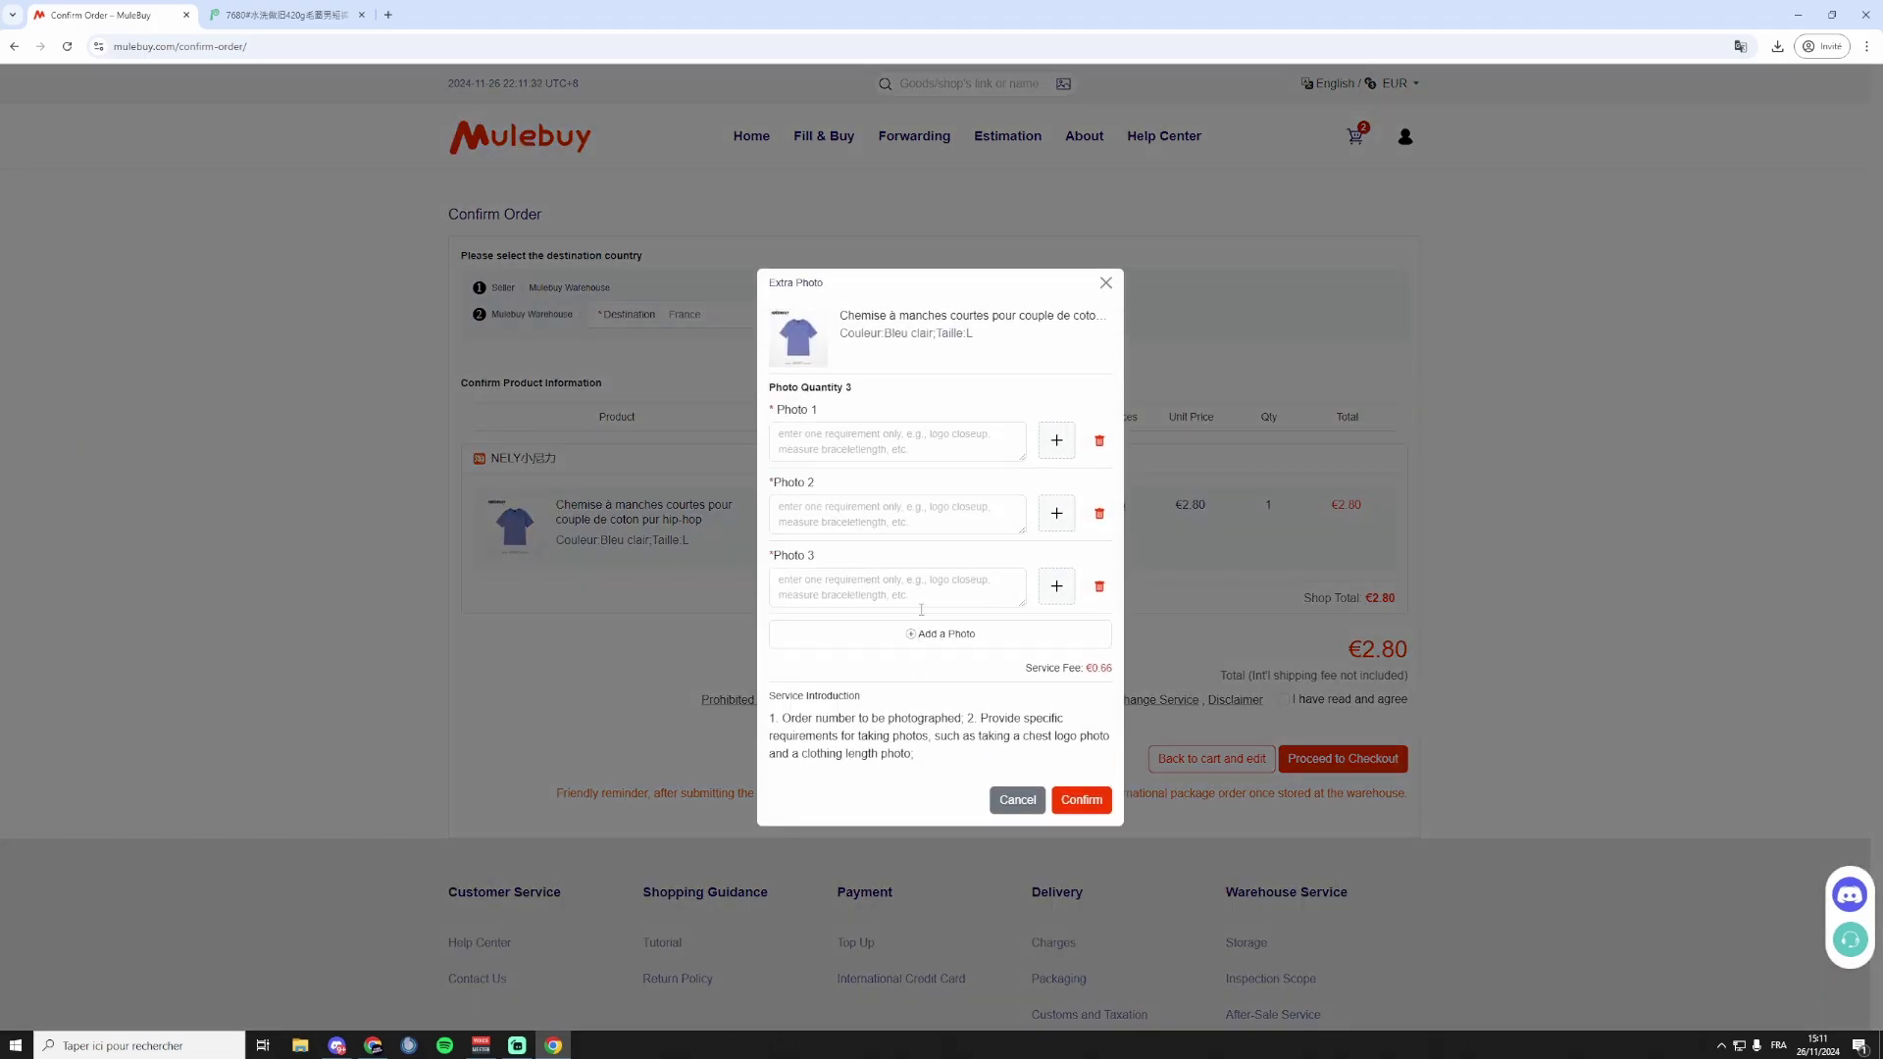
pyautogui.click(925, 644)
pyautogui.click(855, 478)
# Close the extra photo options, agree to the terms and proceed to checkout.
pyautogui.click(834, 393)
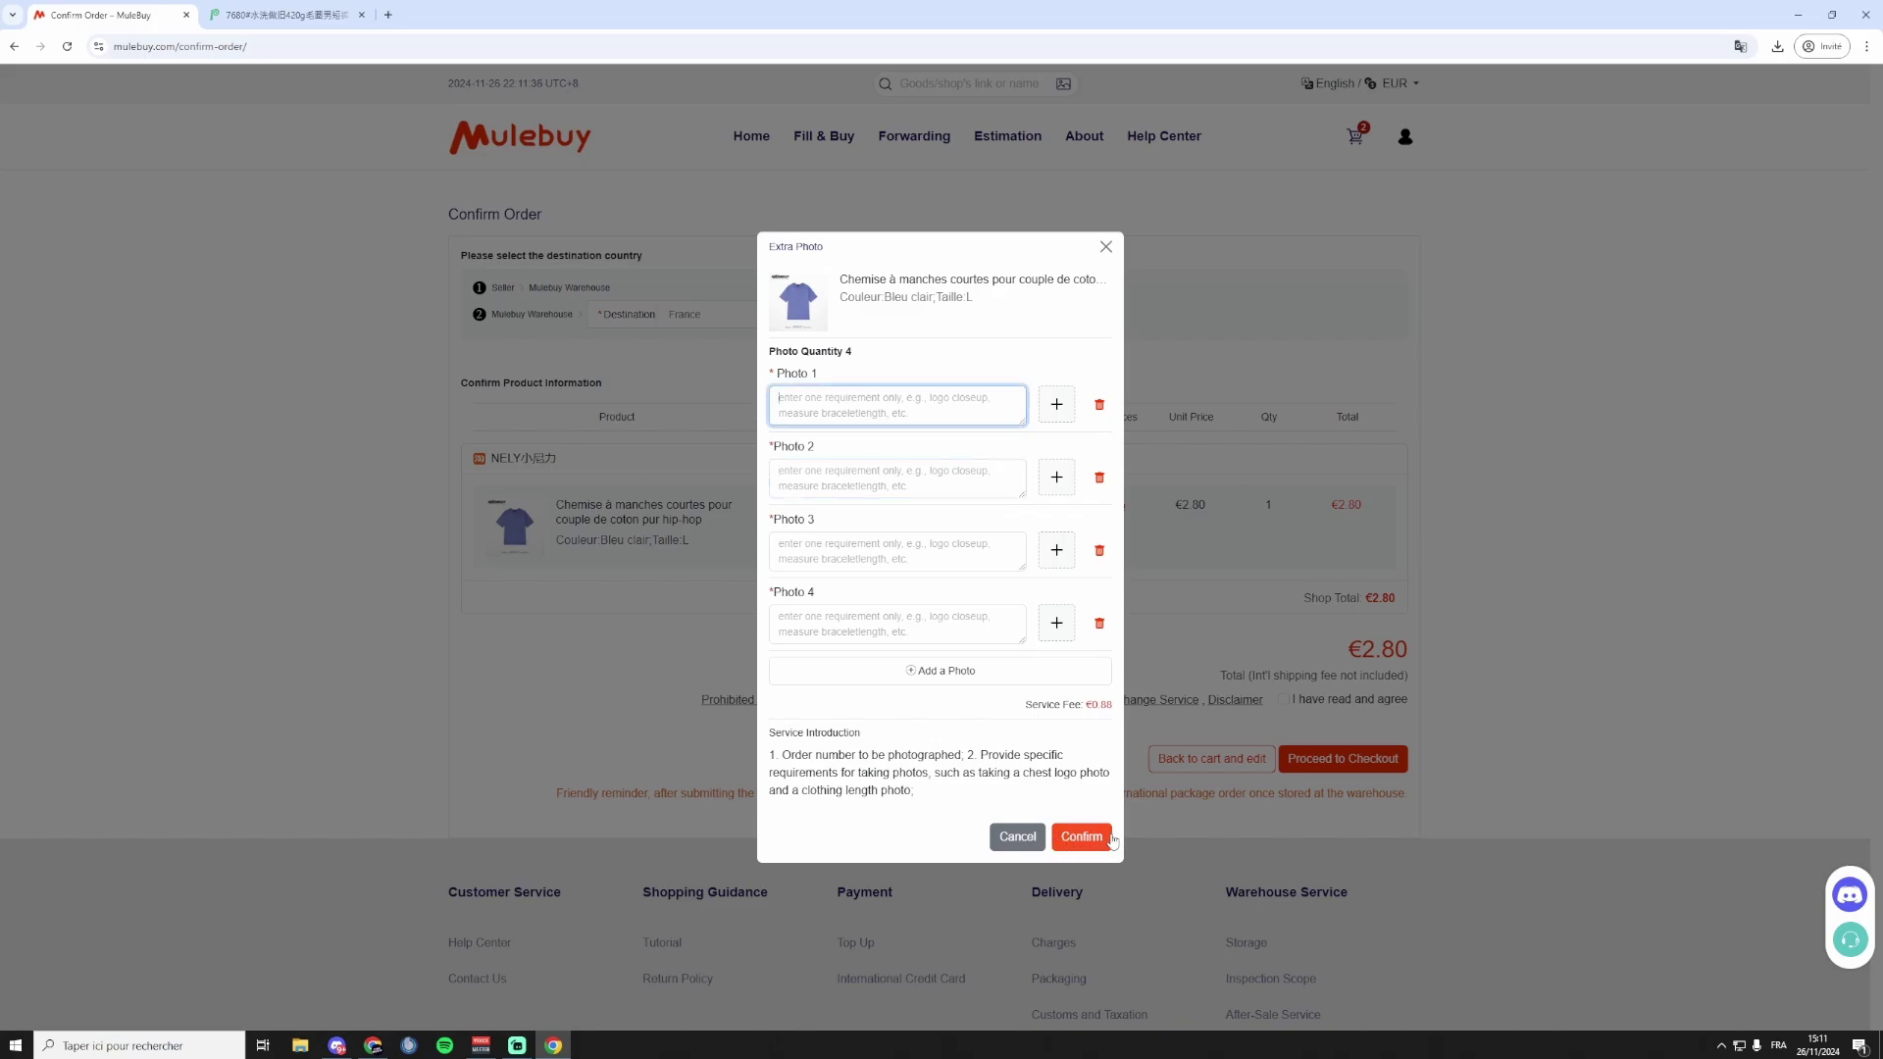
pyautogui.moveTo(1110, 702); pyautogui.dragTo(1087, 706)
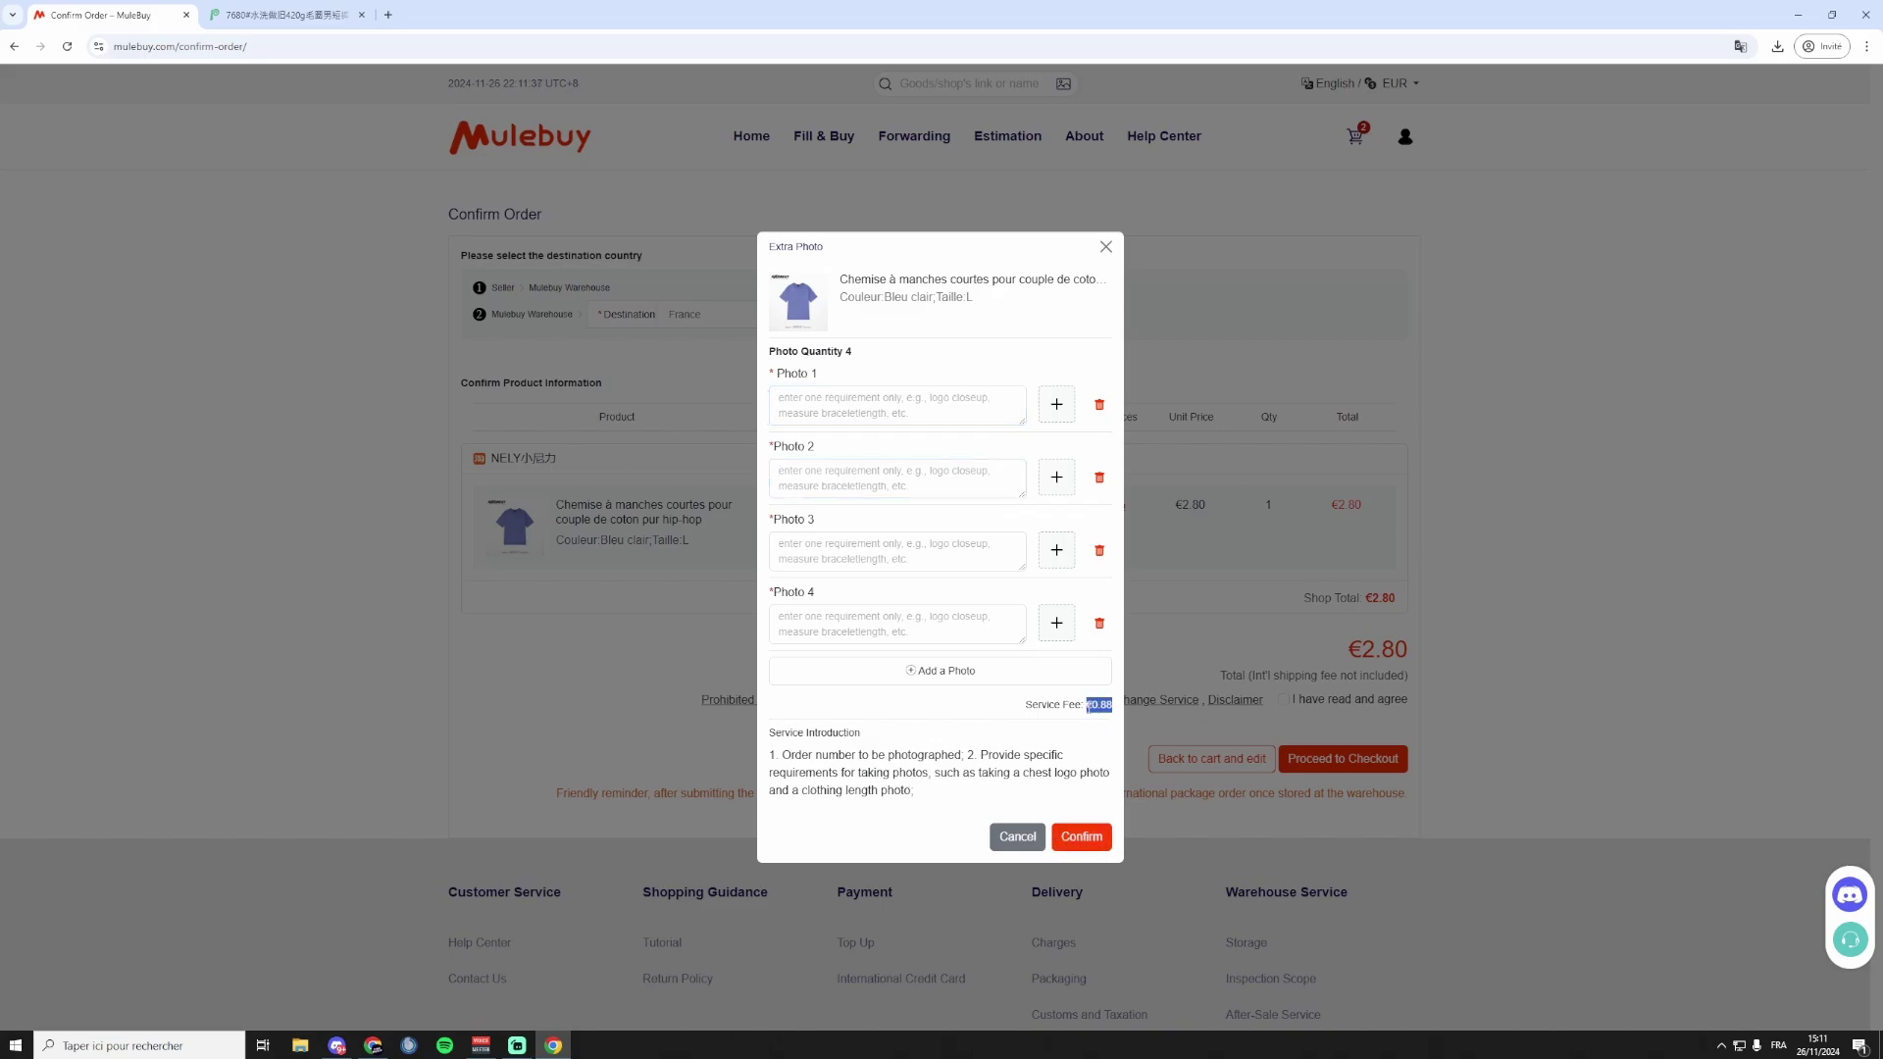
pyautogui.click(1220, 649)
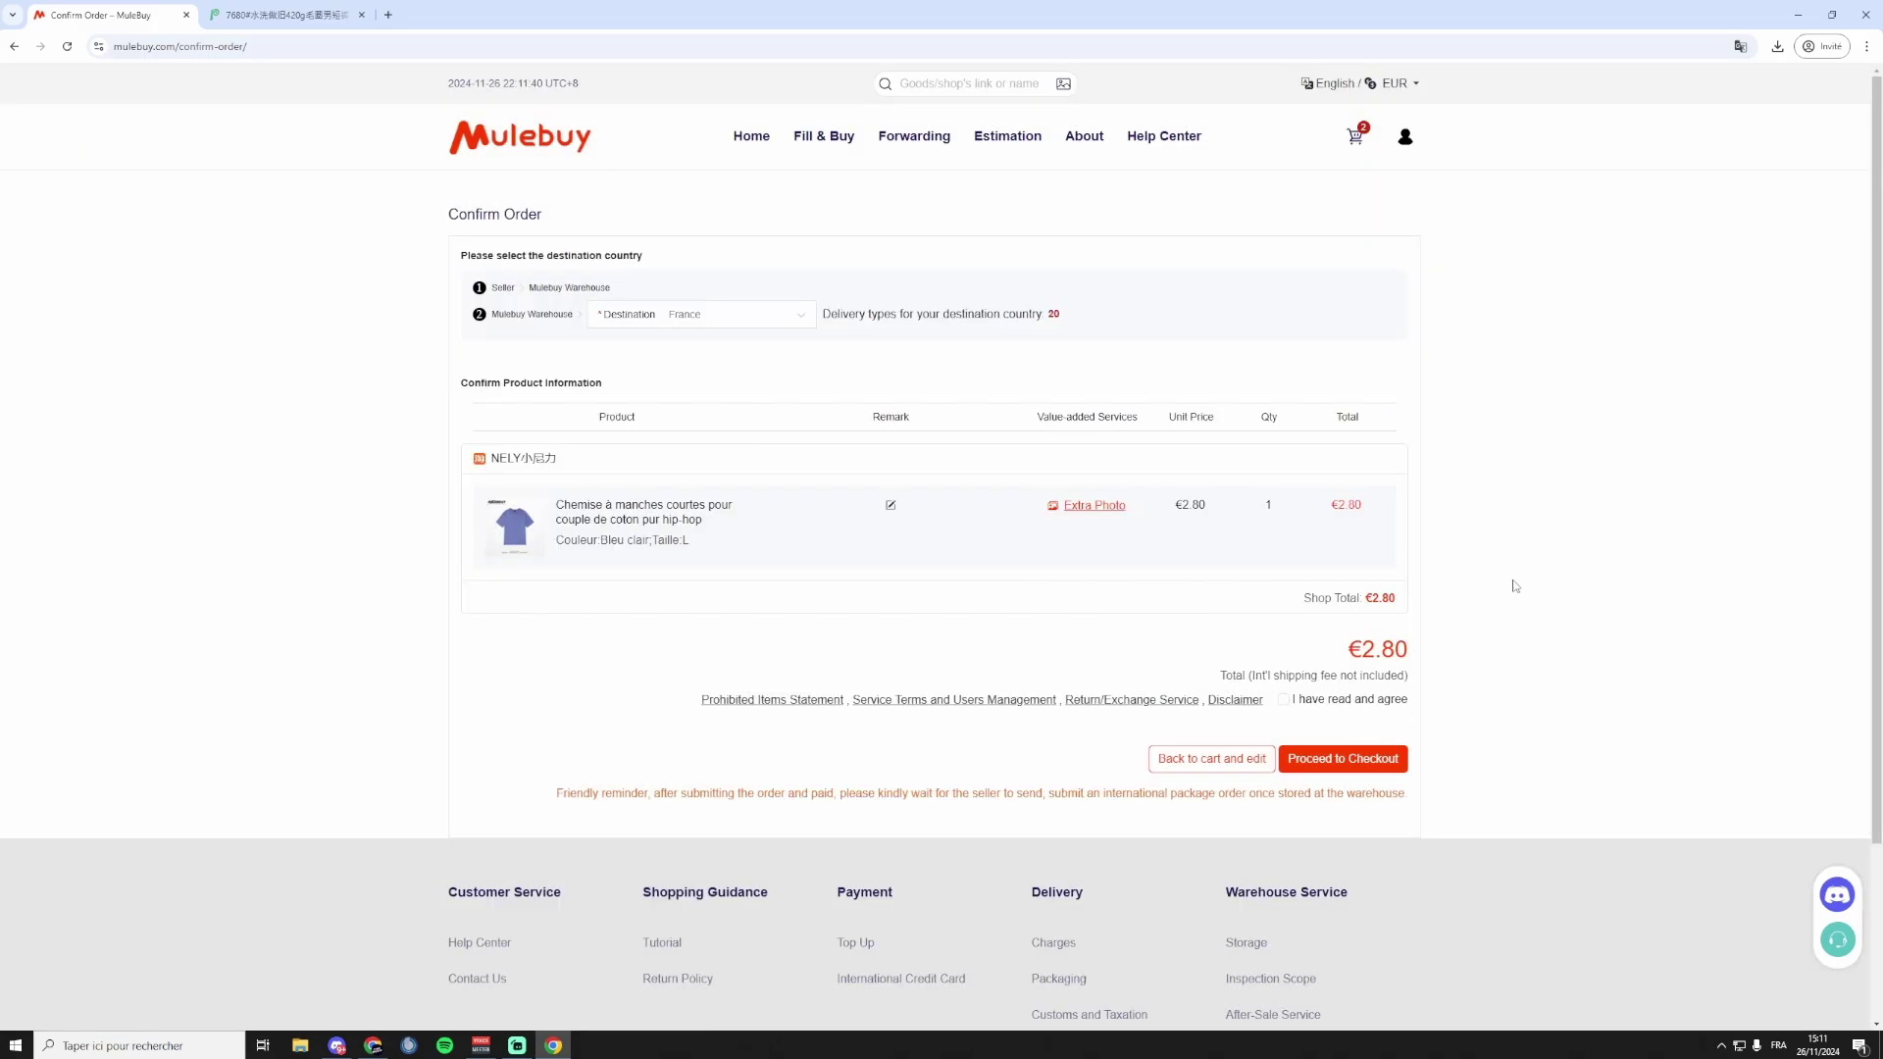
pyautogui.click(1285, 701)
pyautogui.click(1358, 760)
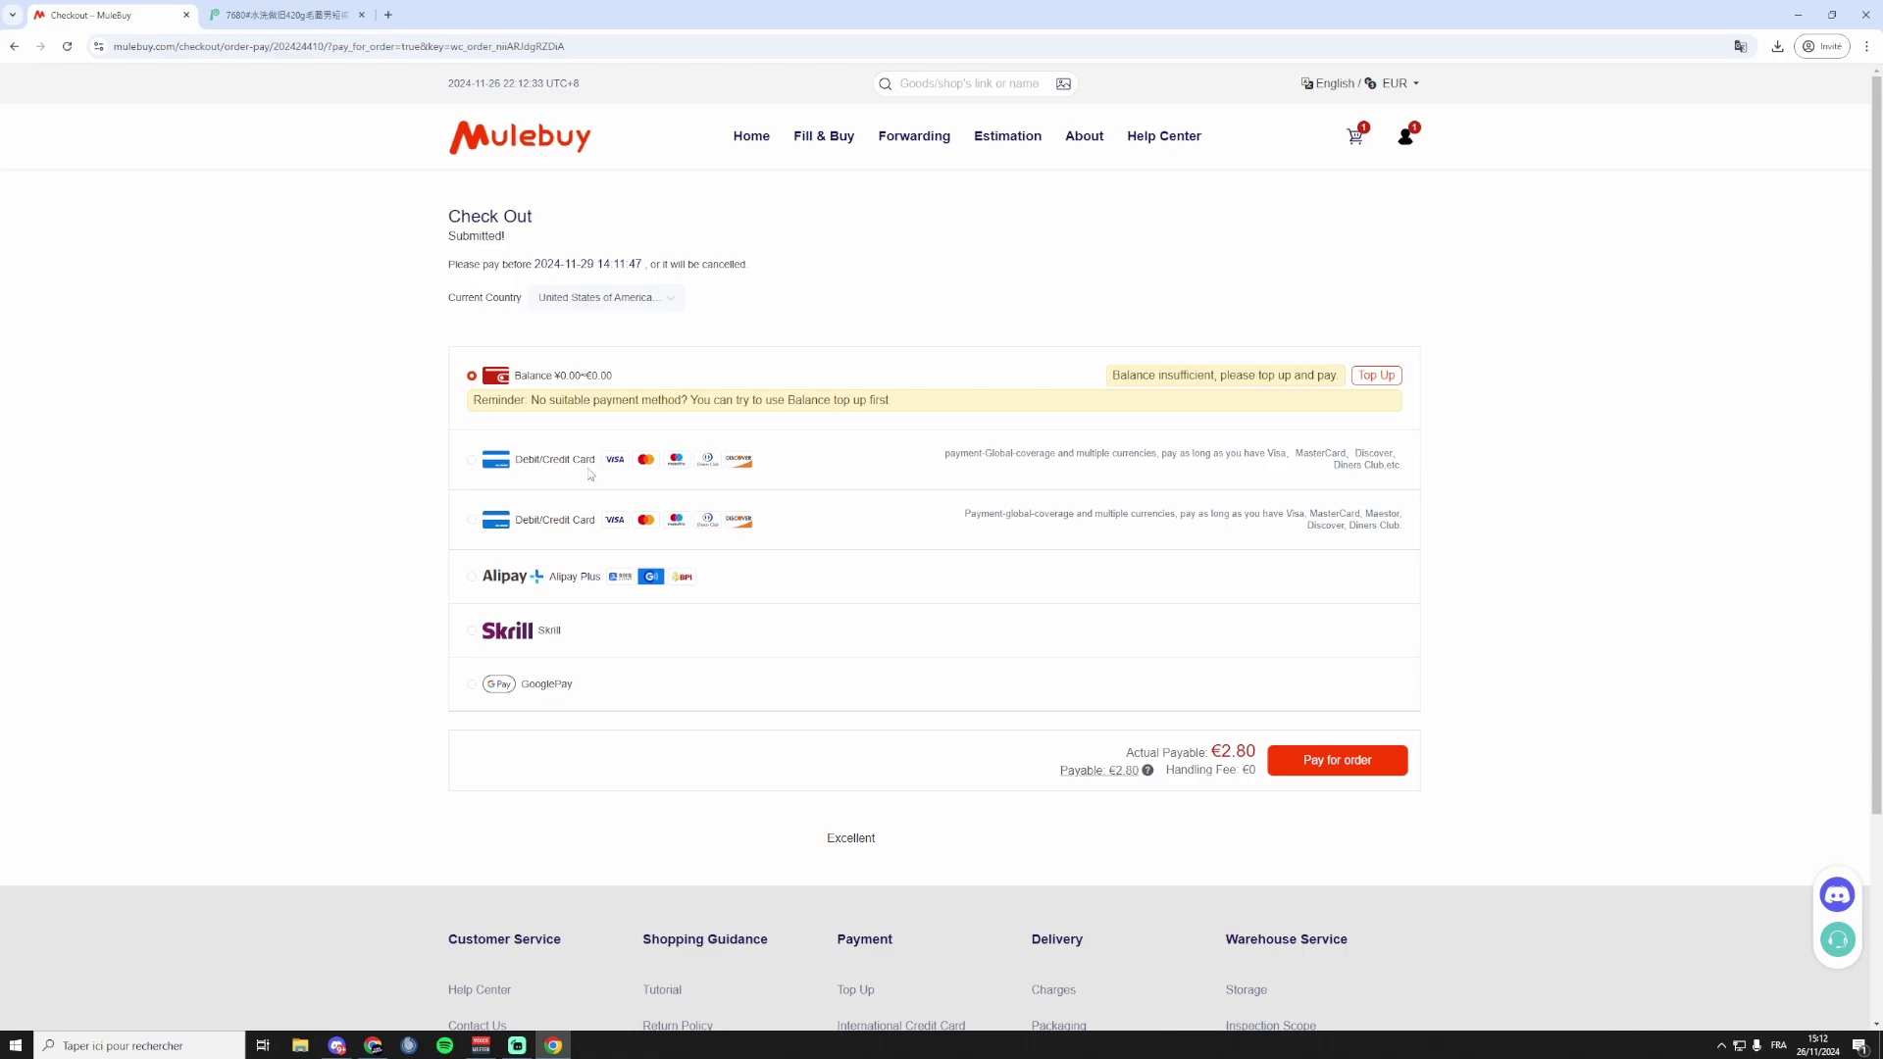
# Pay the €3.19 order, handling fee included, by debit/credit card.
pyautogui.click(559, 460)
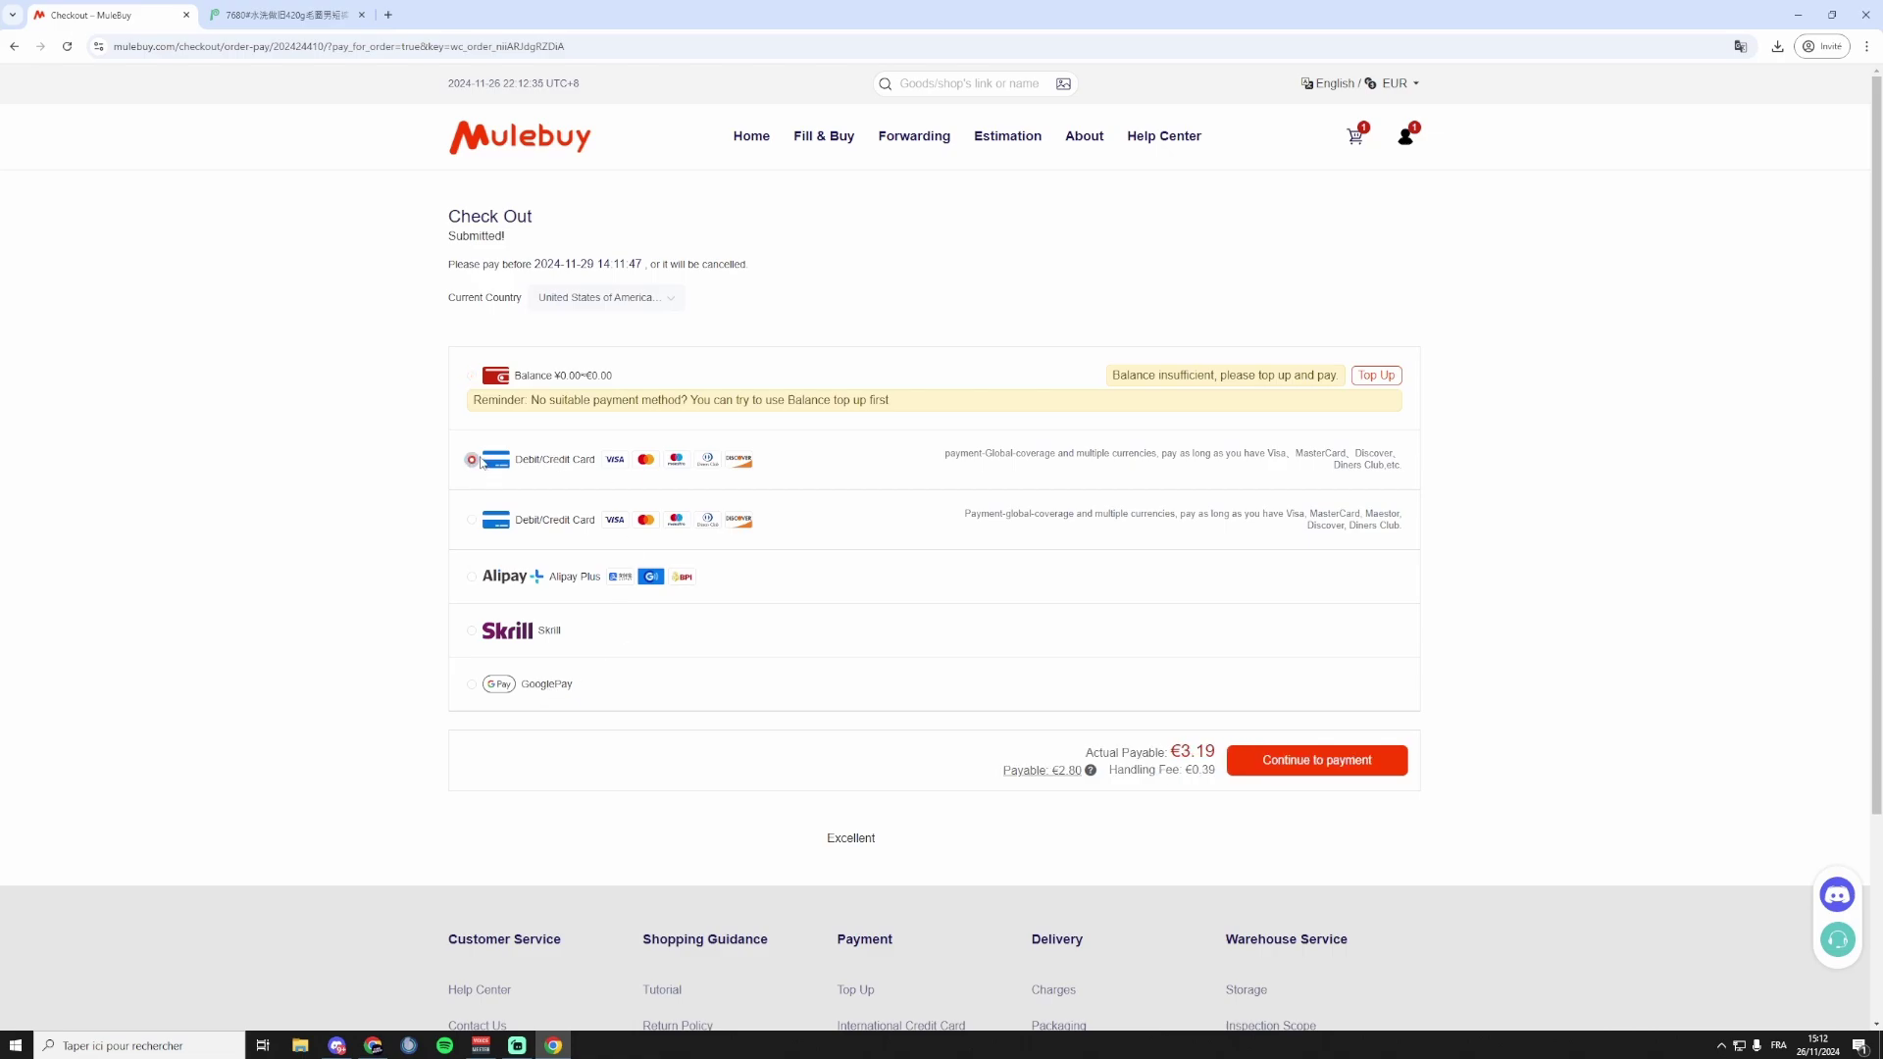
pyautogui.click(1347, 766)
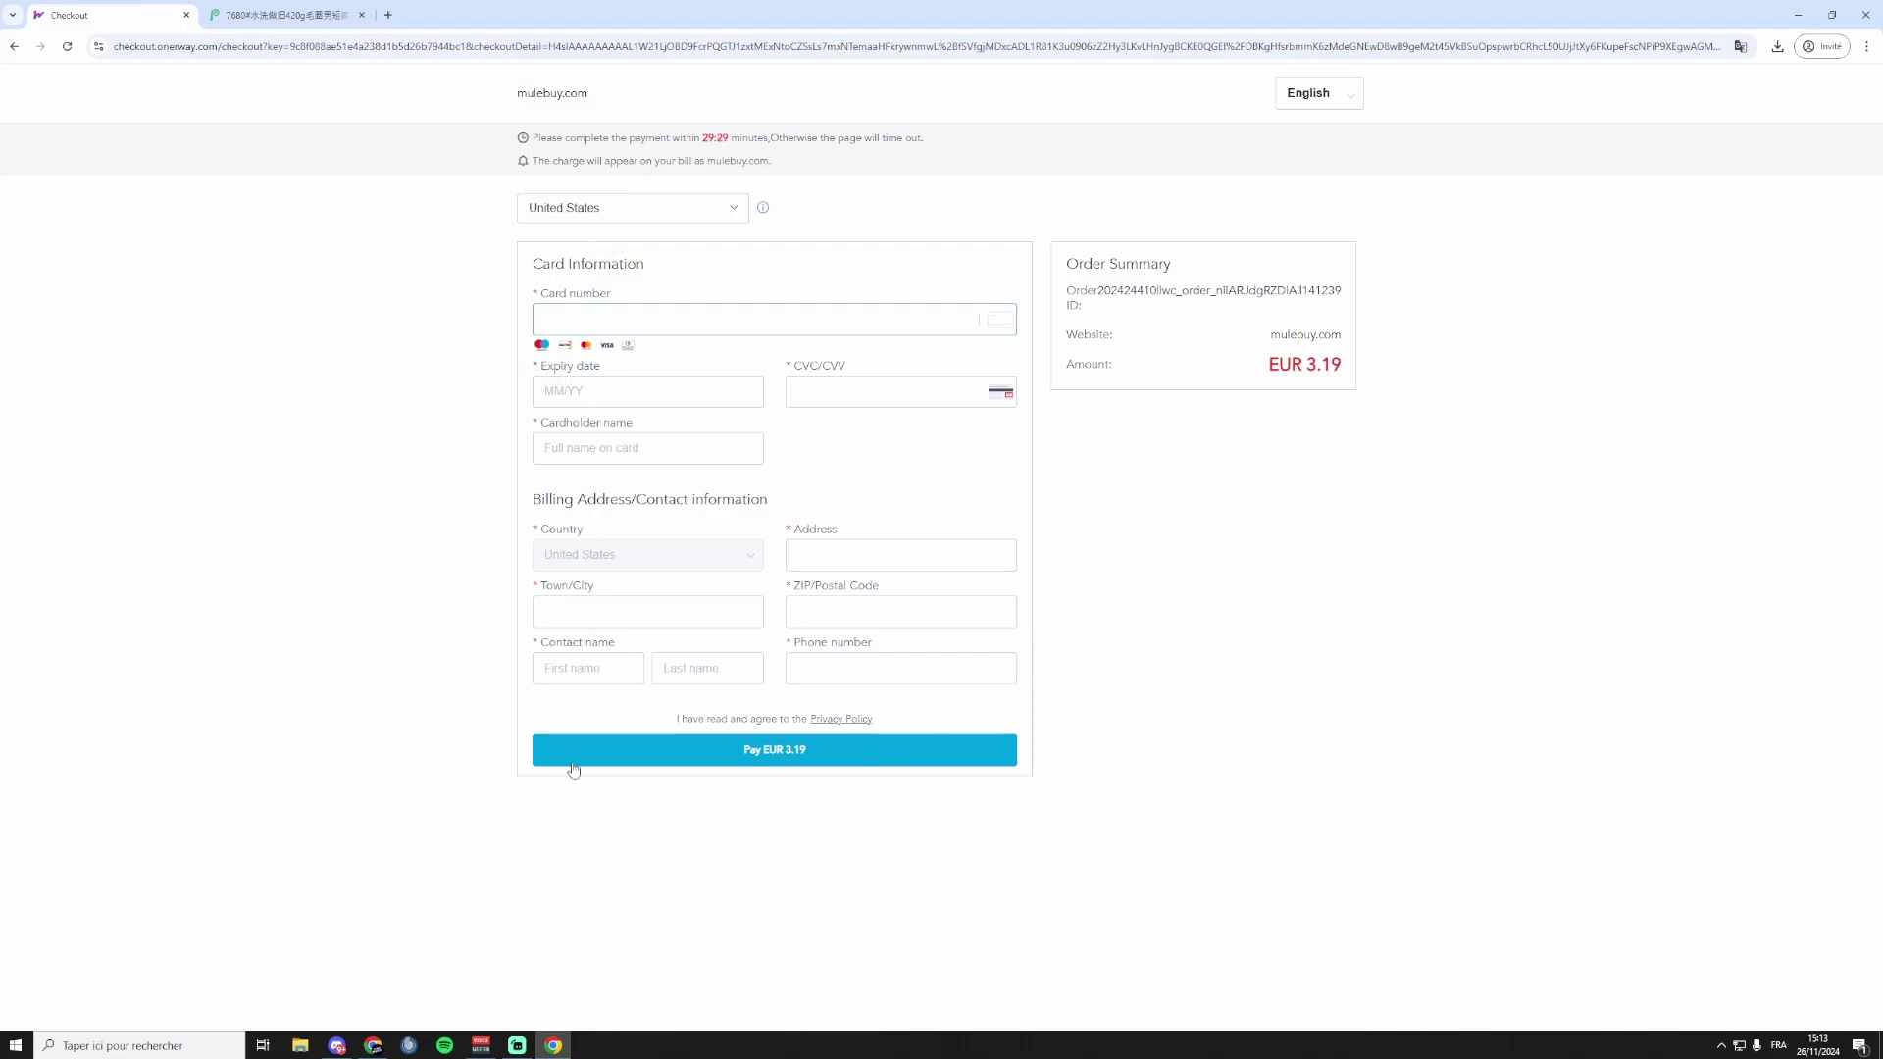
pyautogui.click(793, 762)
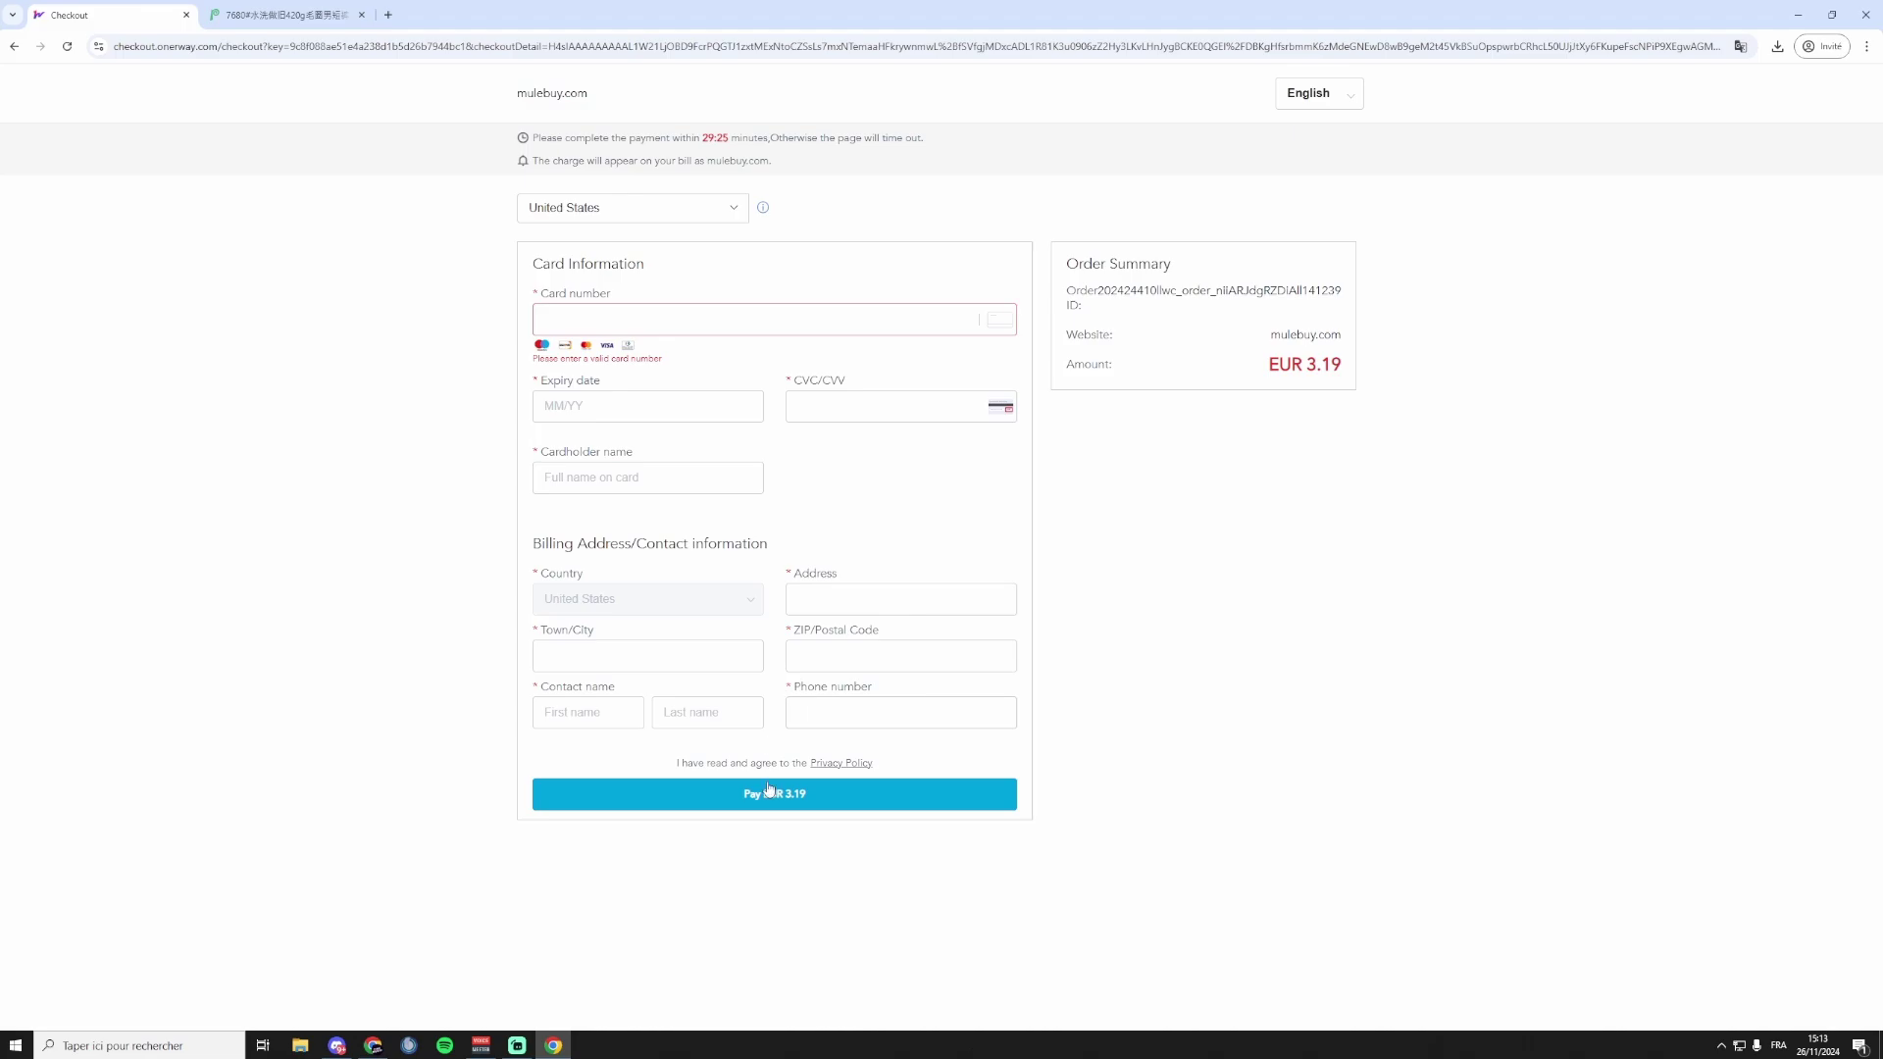
pyautogui.click(767, 785)
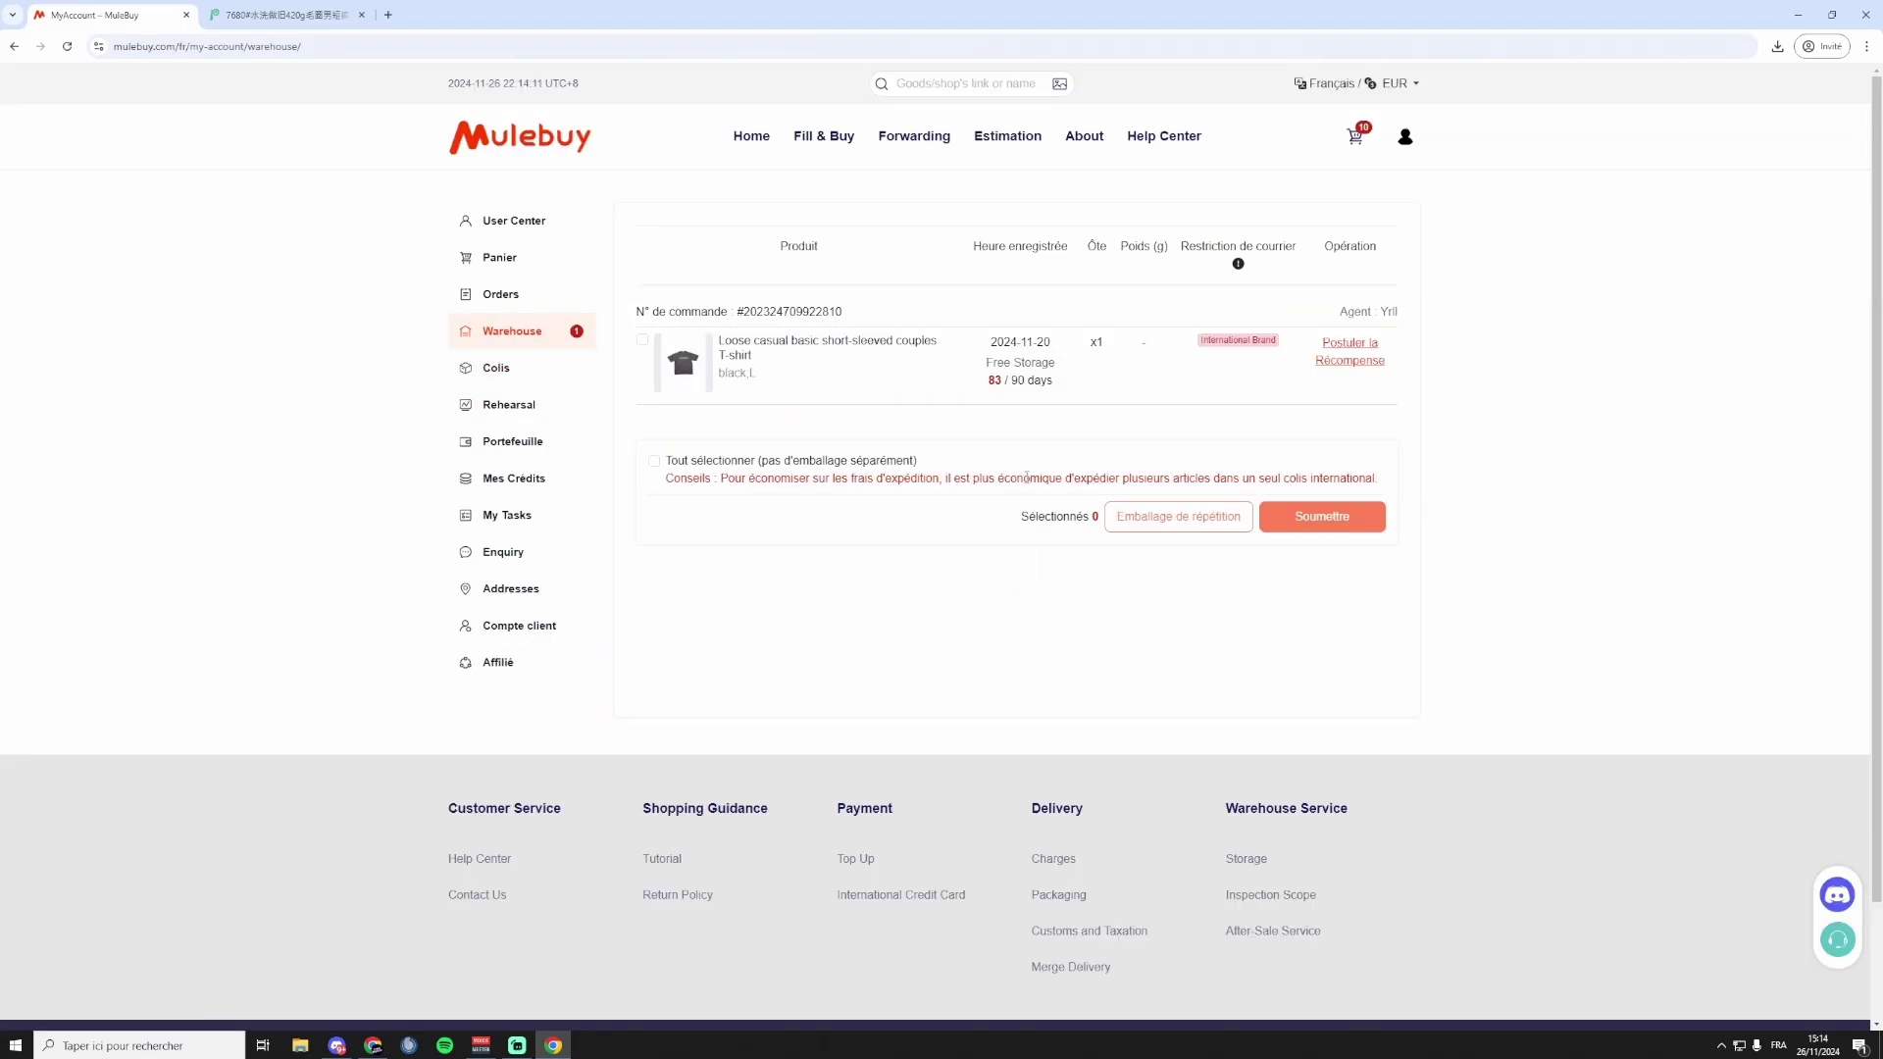
pyautogui.click(526, 300)
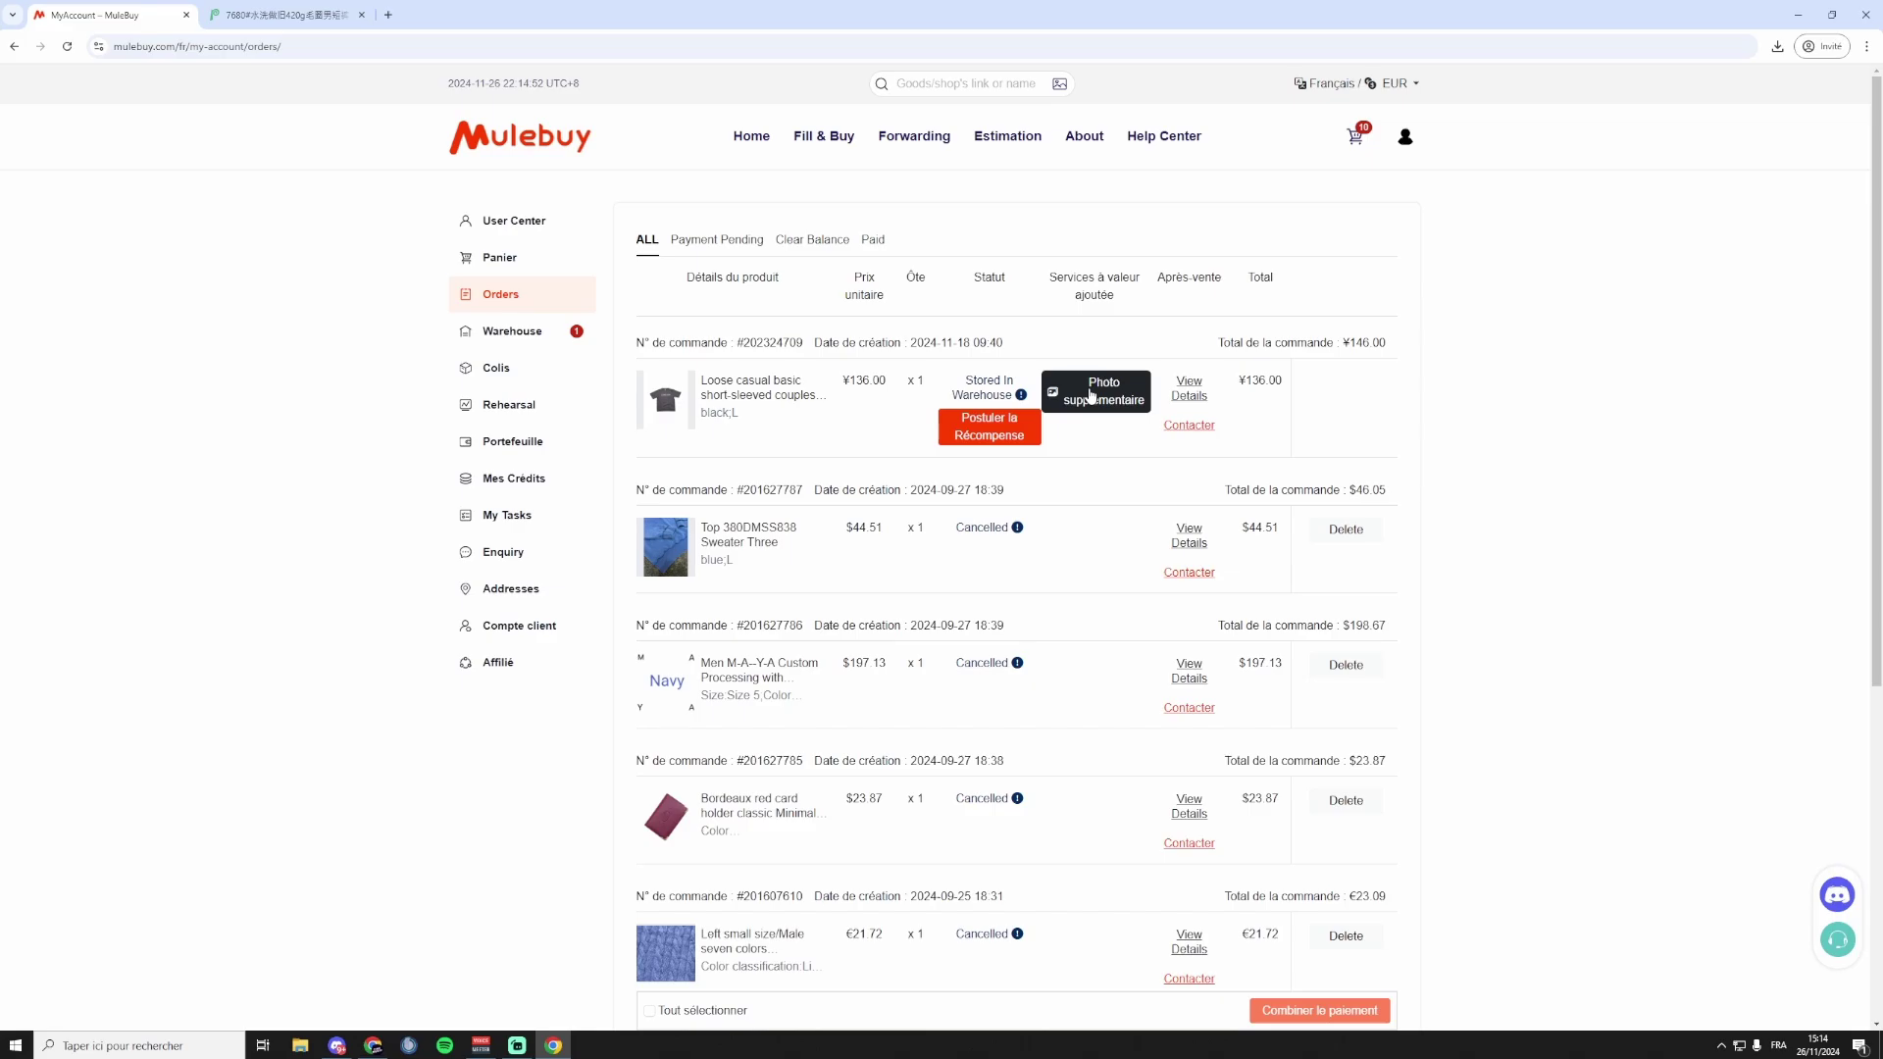
pyautogui.moveTo(1292, 283); pyautogui.dragTo(1005, 270)
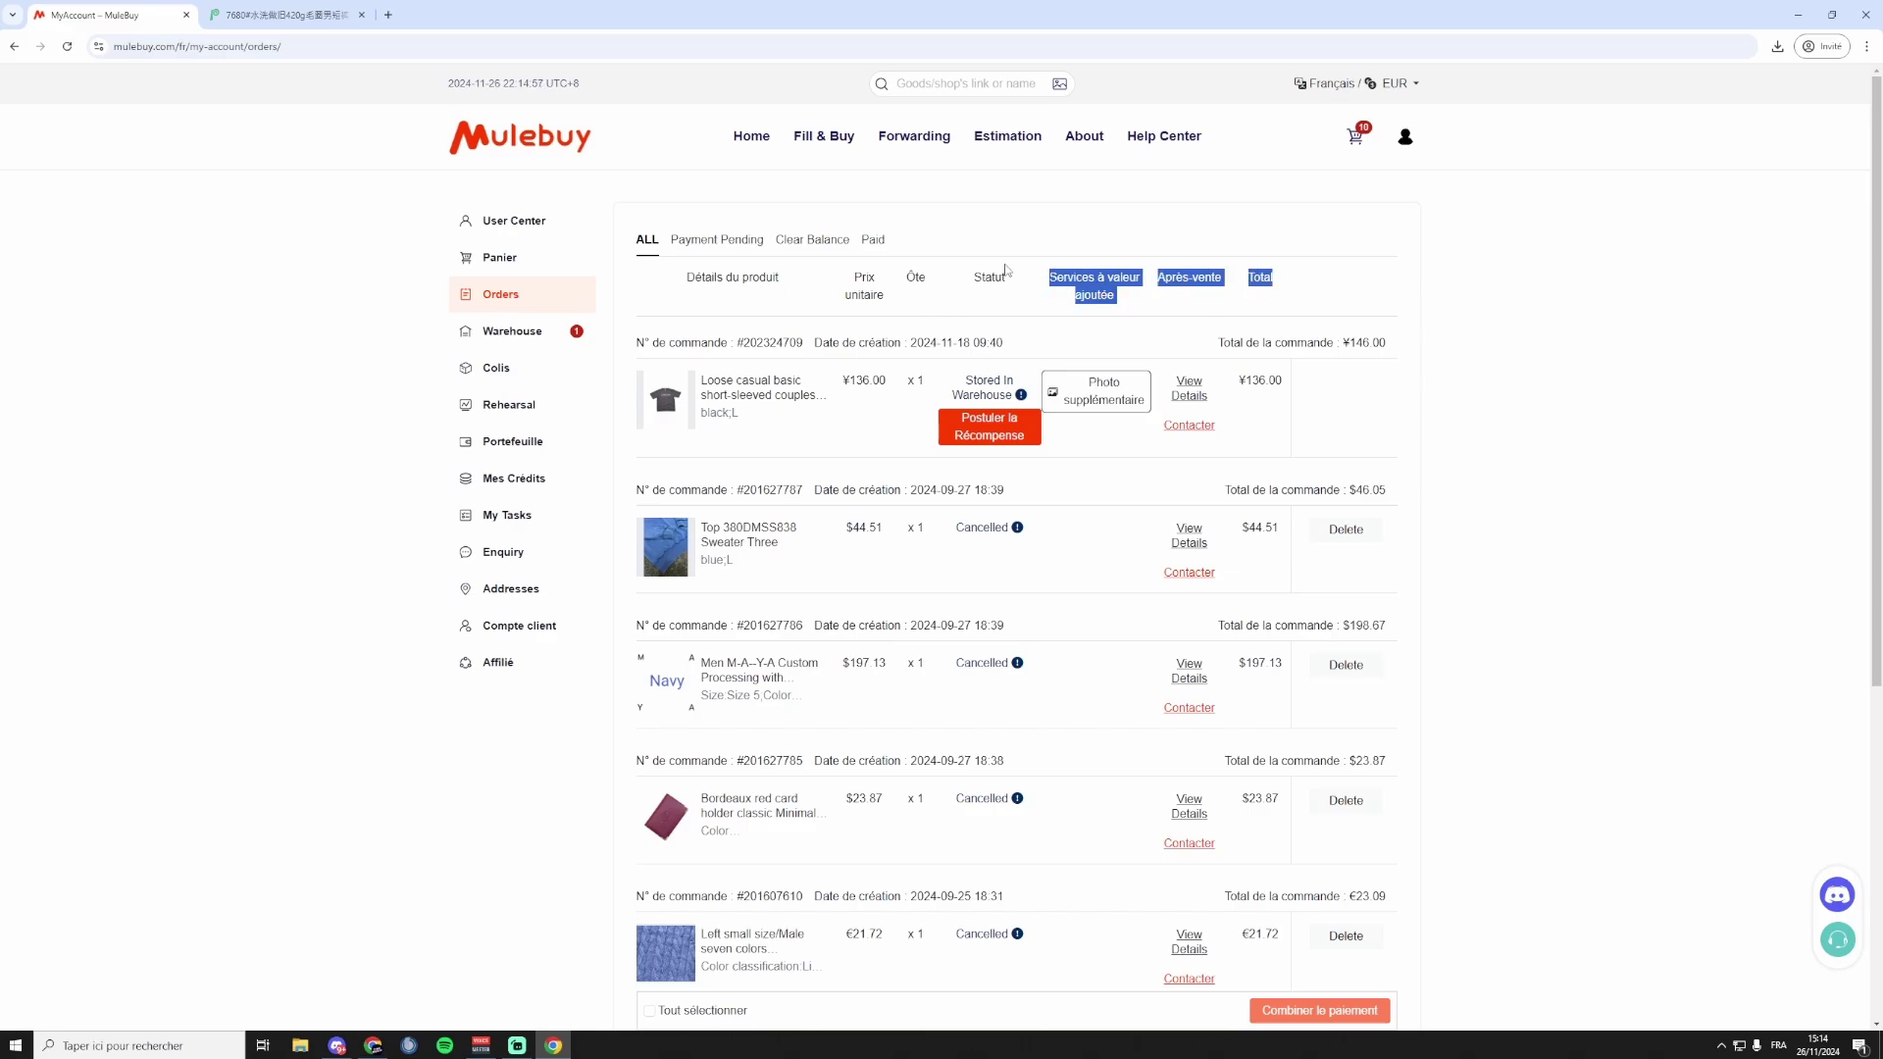
pyautogui.click(1006, 271)
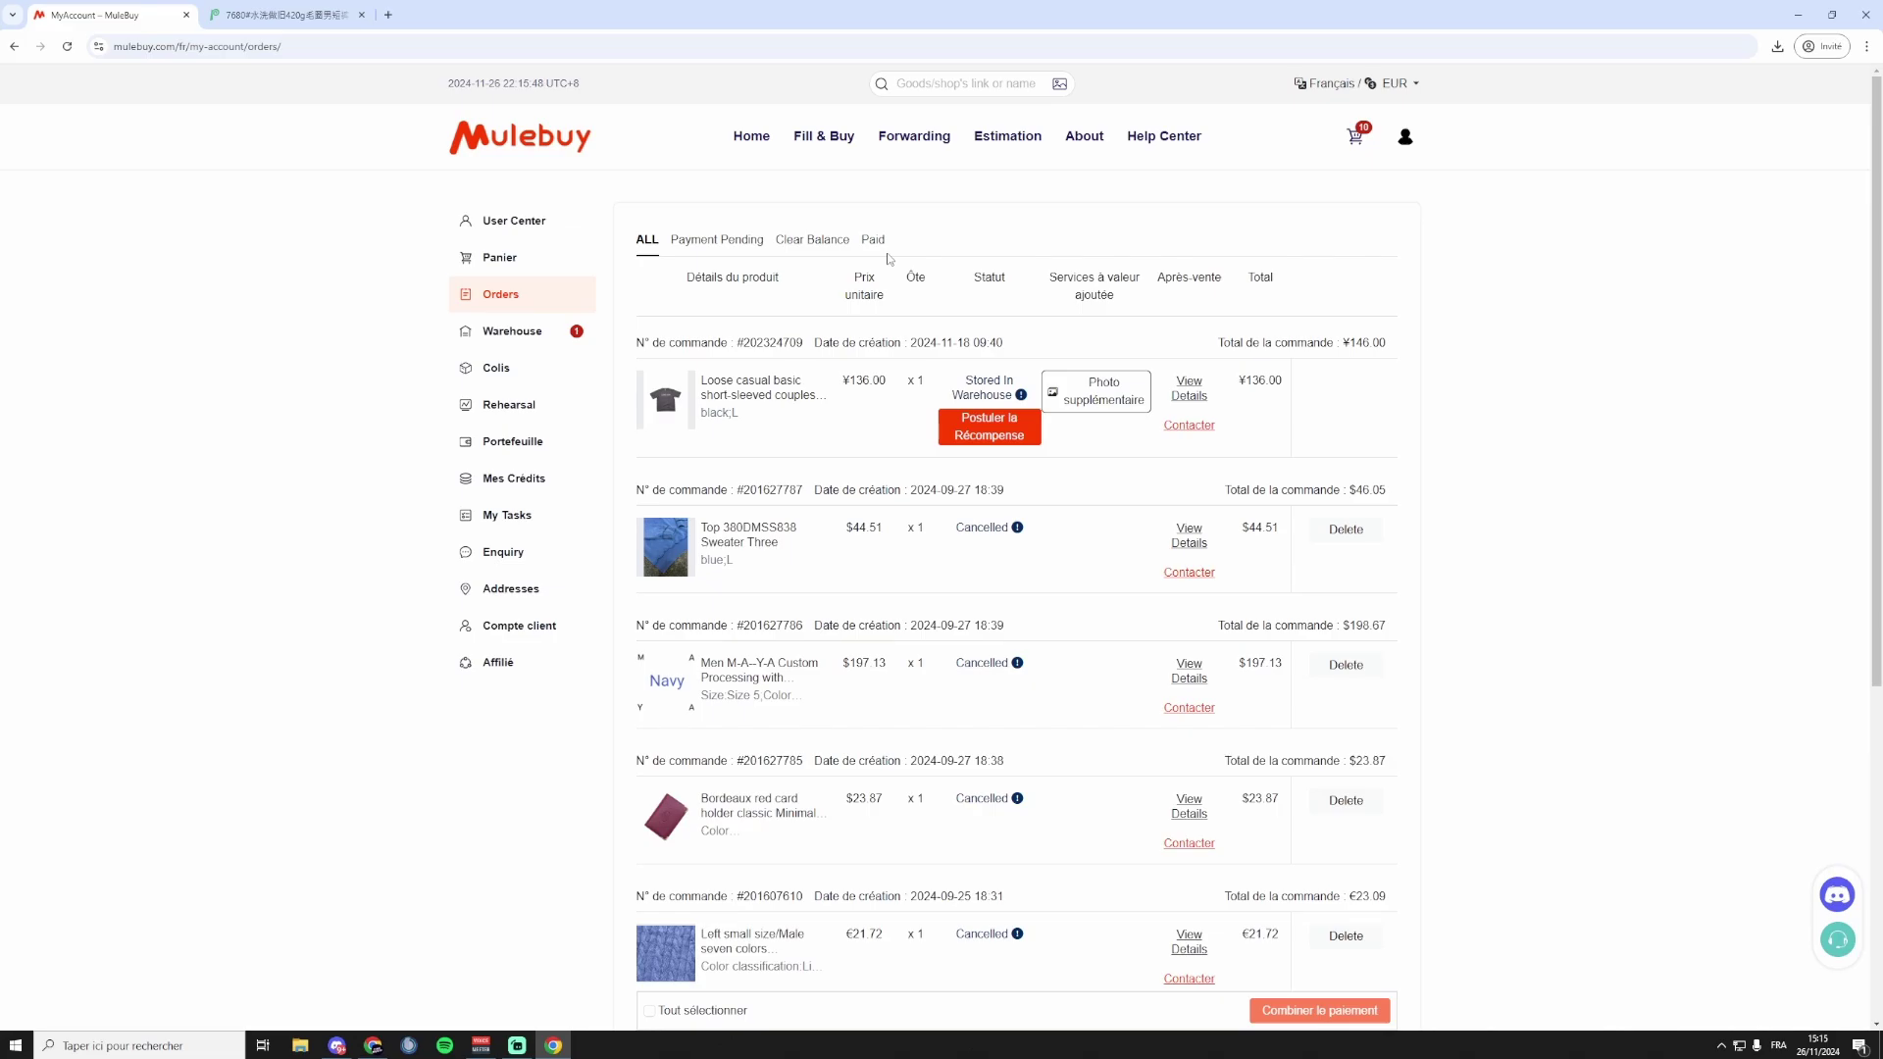
pyautogui.click(544, 334)
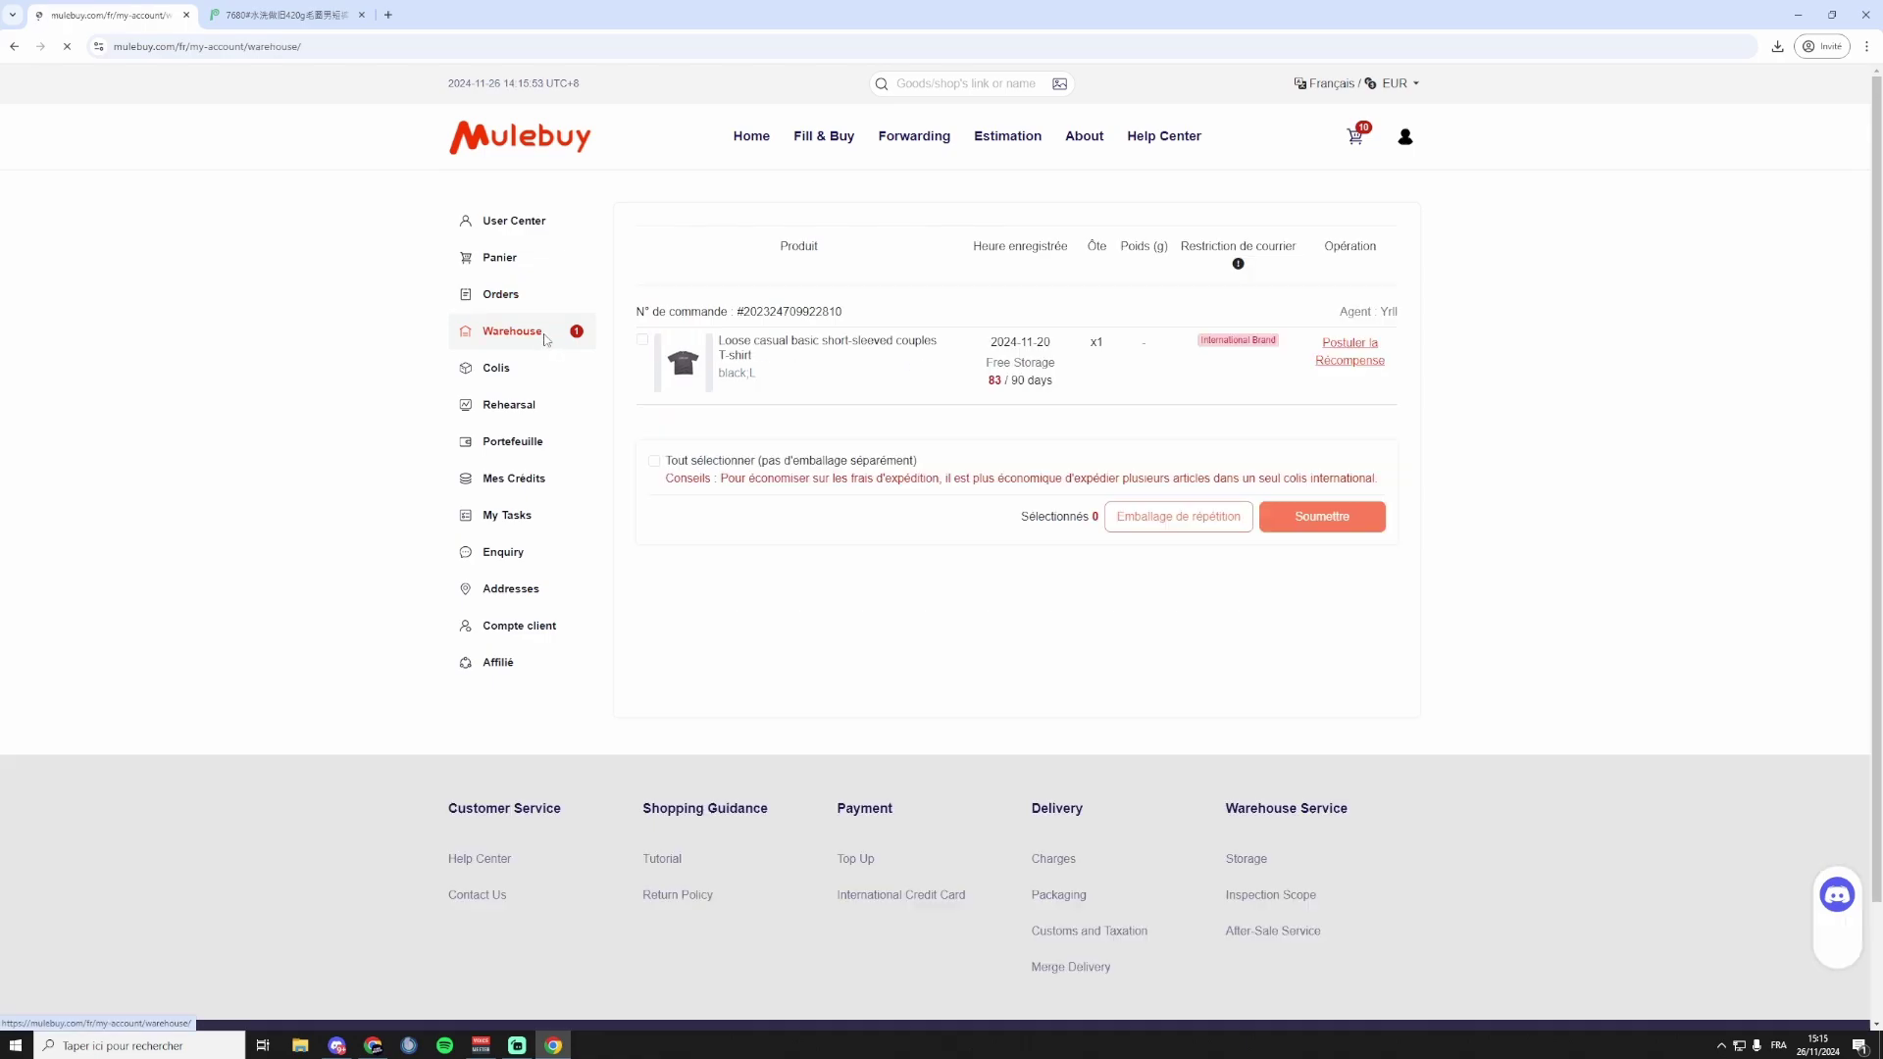
# Tick the stored couples T-shirt in Warehouse and submit it as a parcel.
pyautogui.click(643, 340)
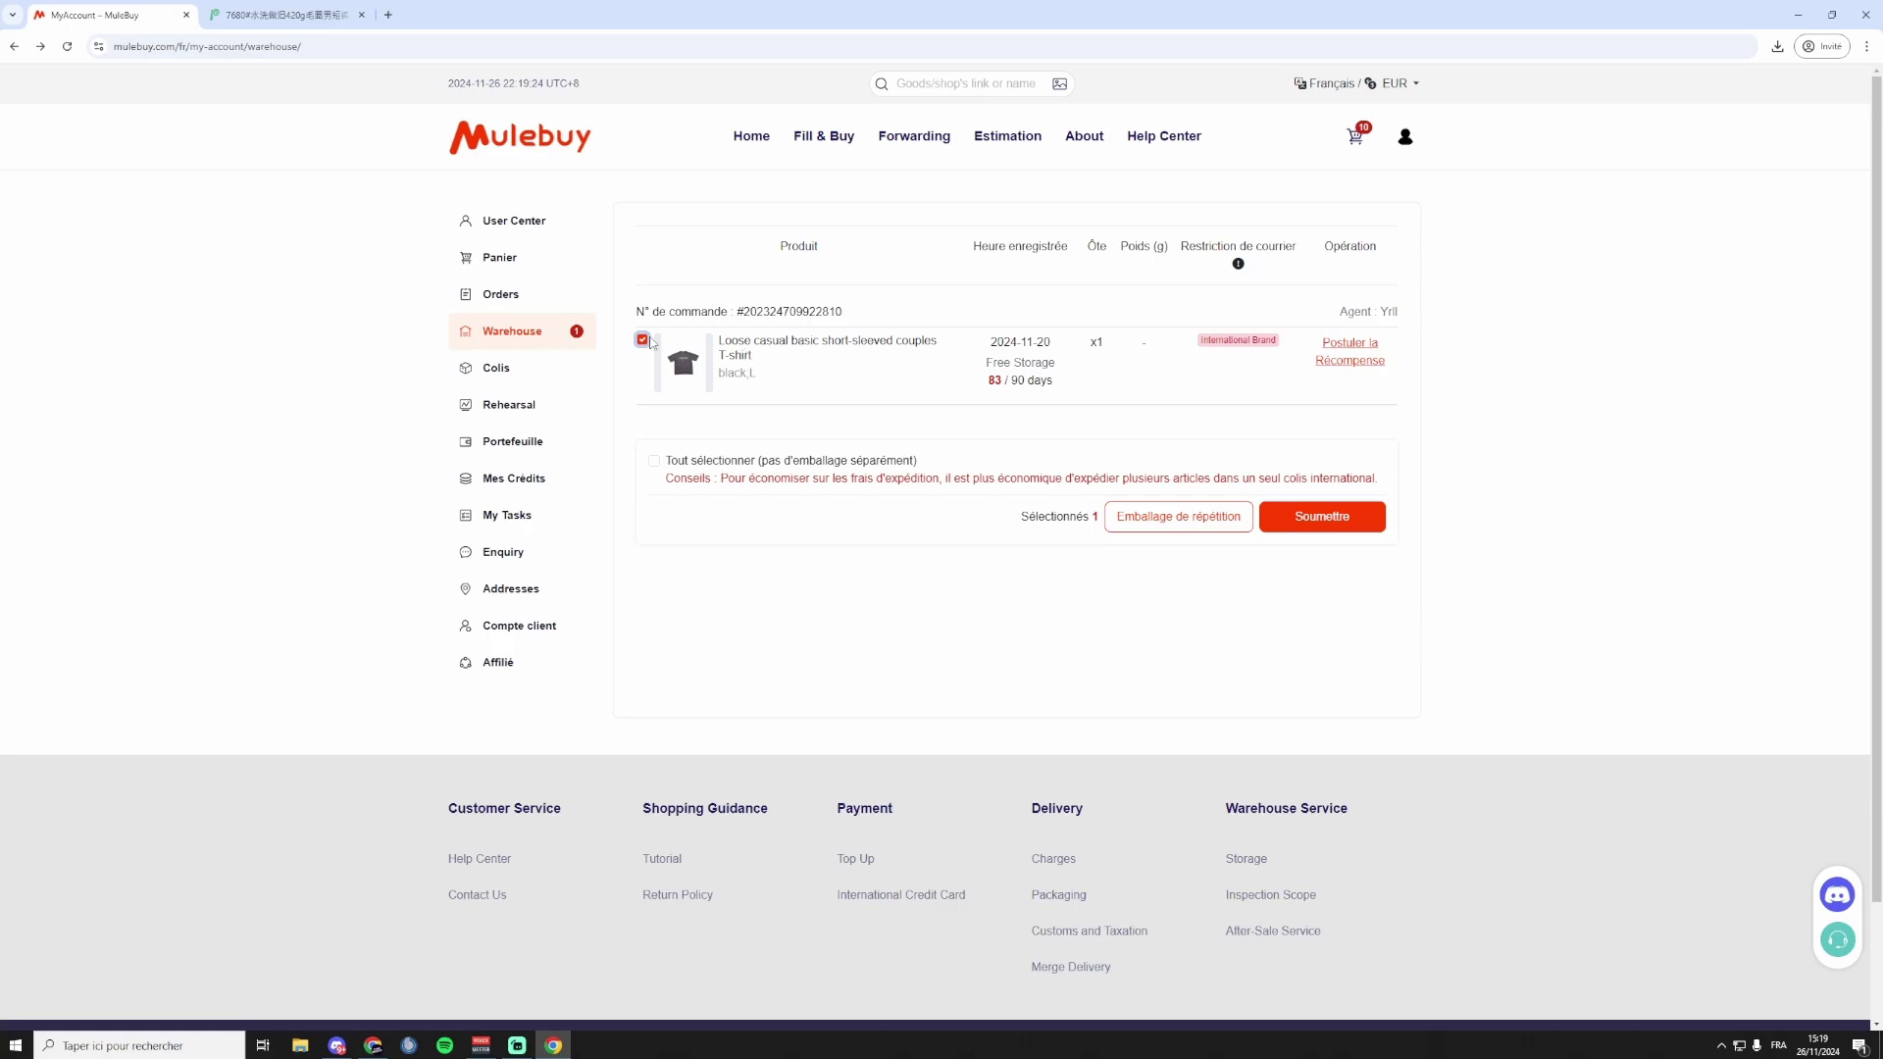
pyautogui.click(1353, 529)
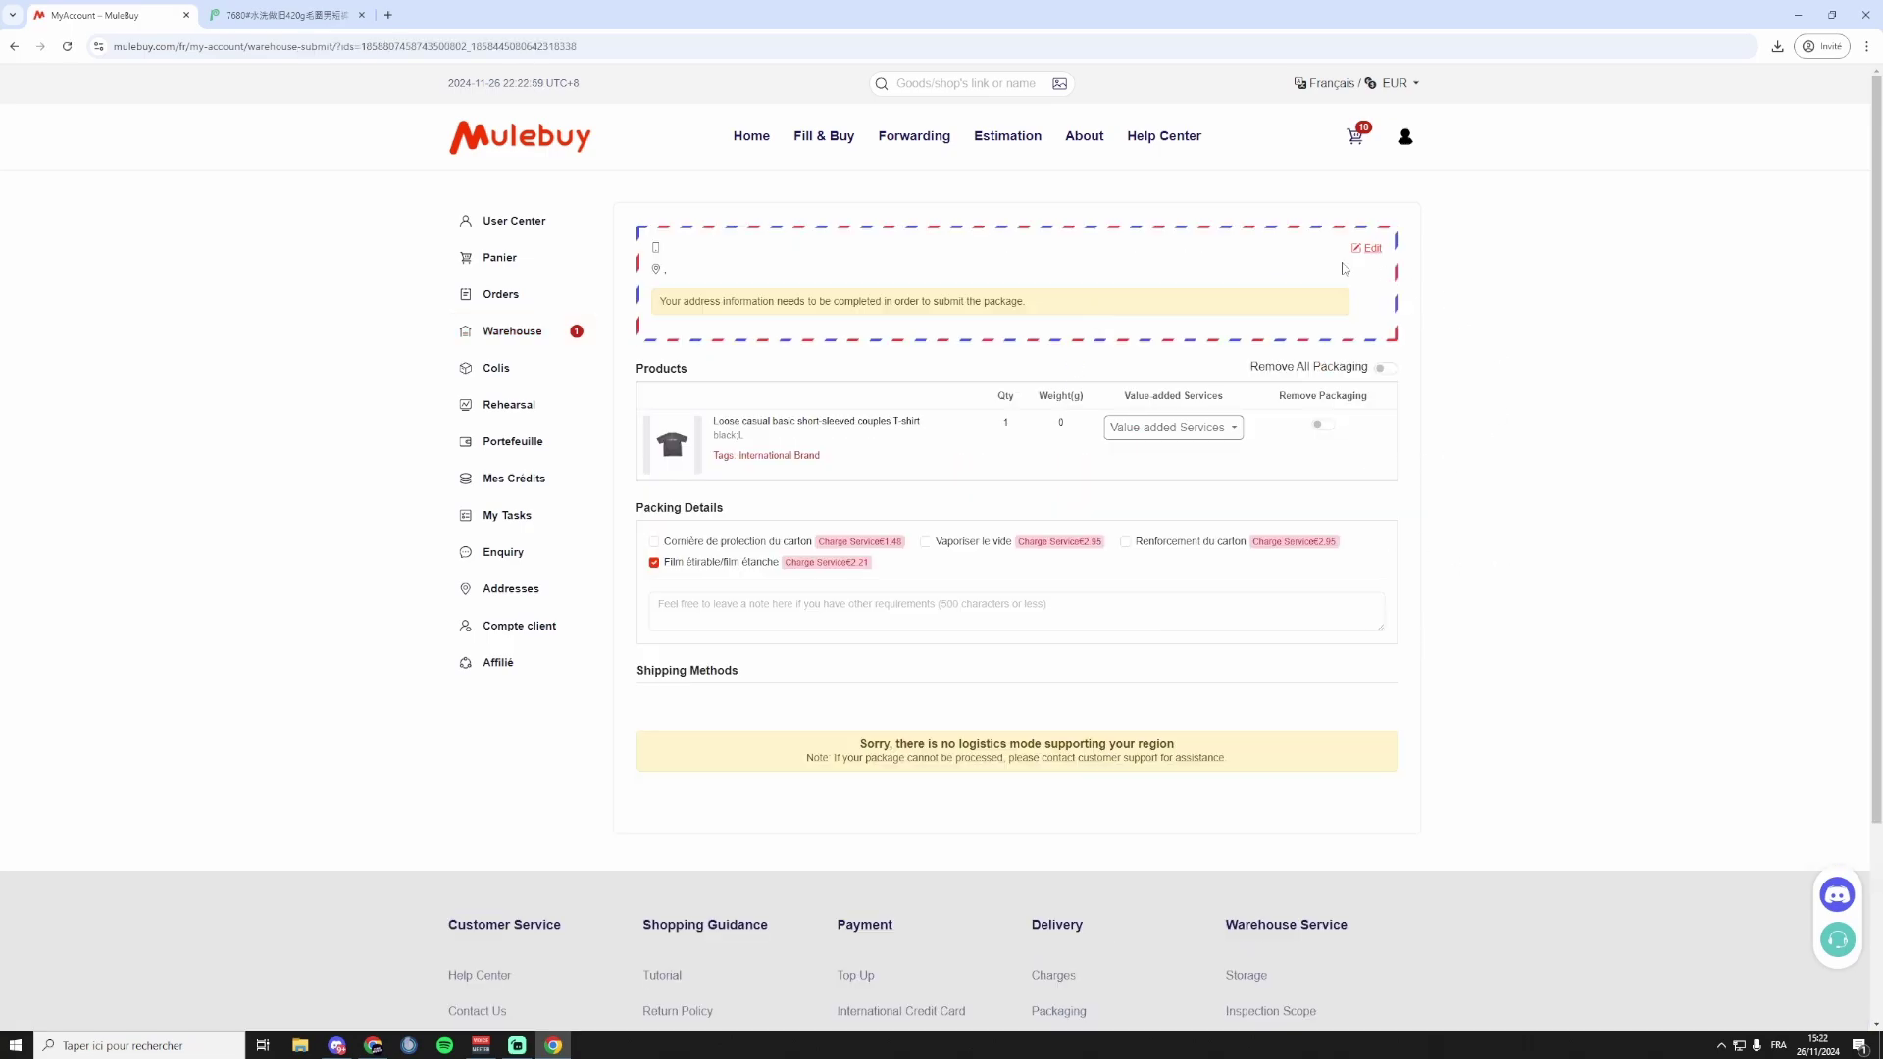
# Add the recipient's phone number and e-mail address to the shipping address and save it.
pyautogui.click(1364, 251)
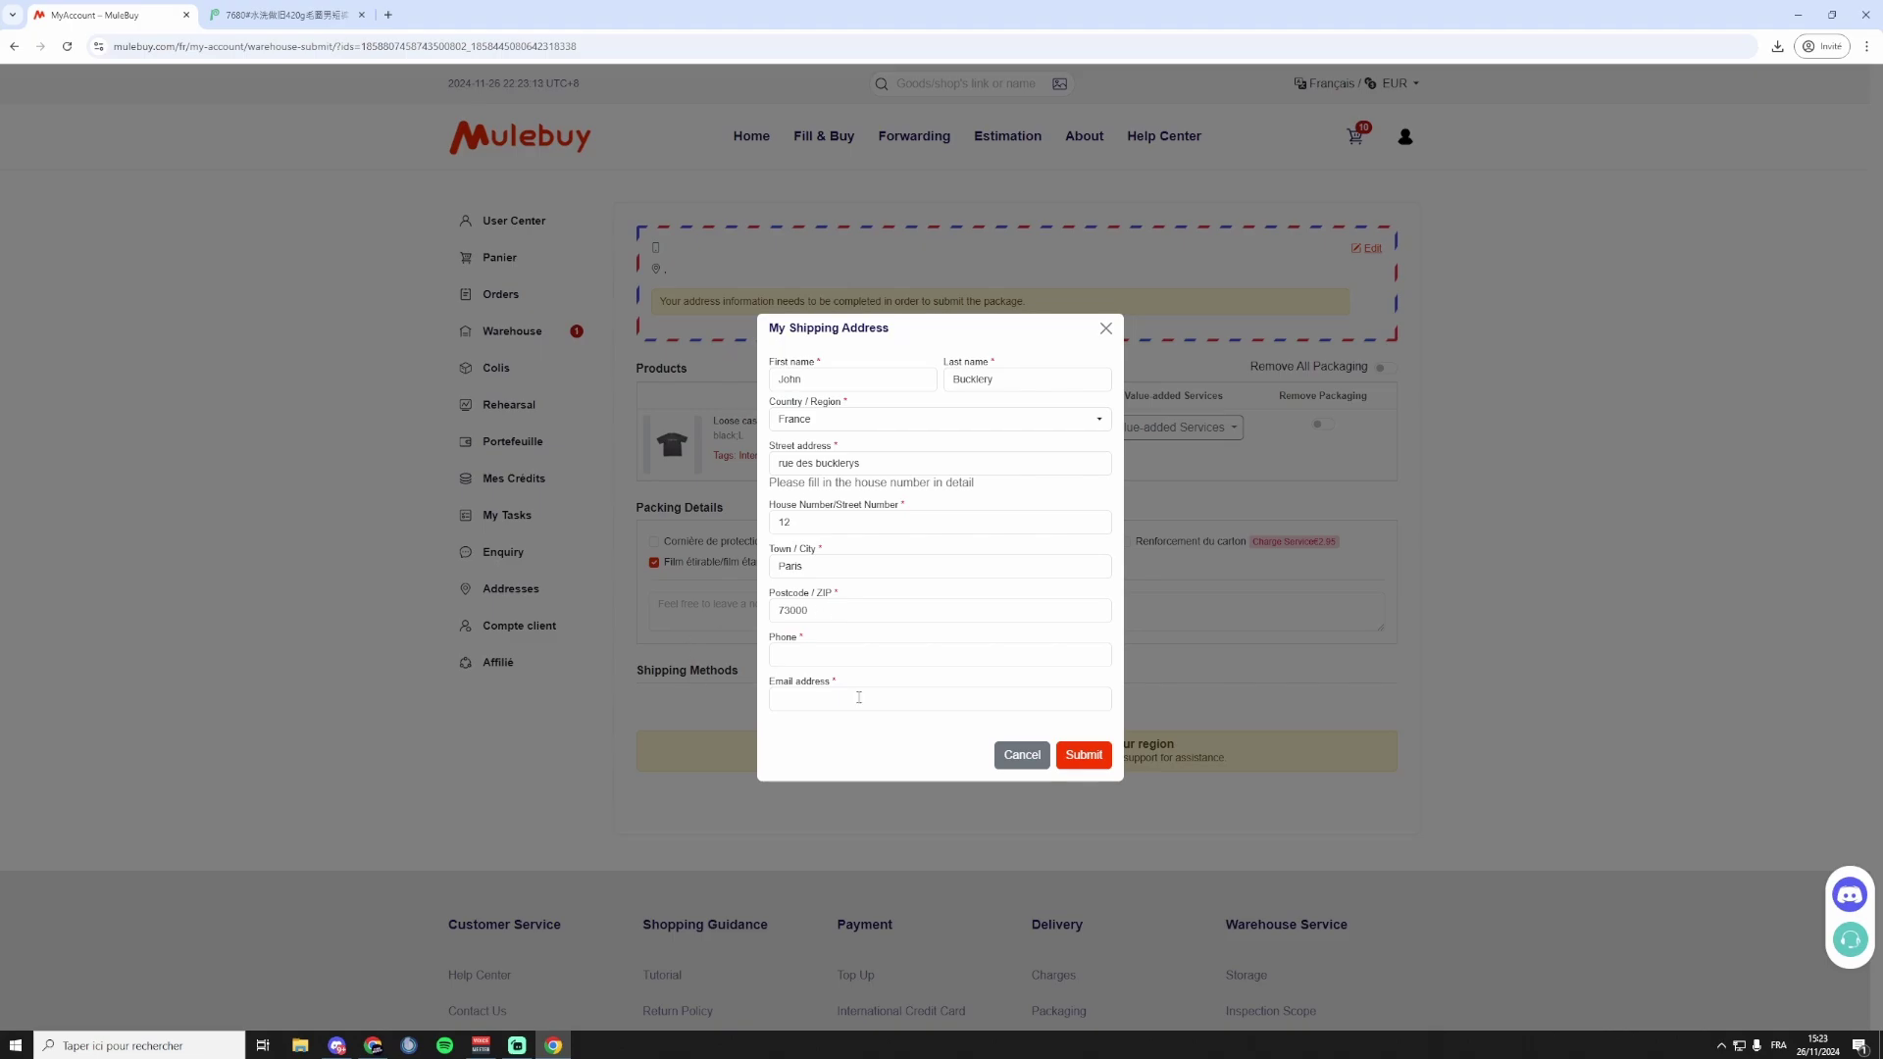
pyautogui.click(818, 653)
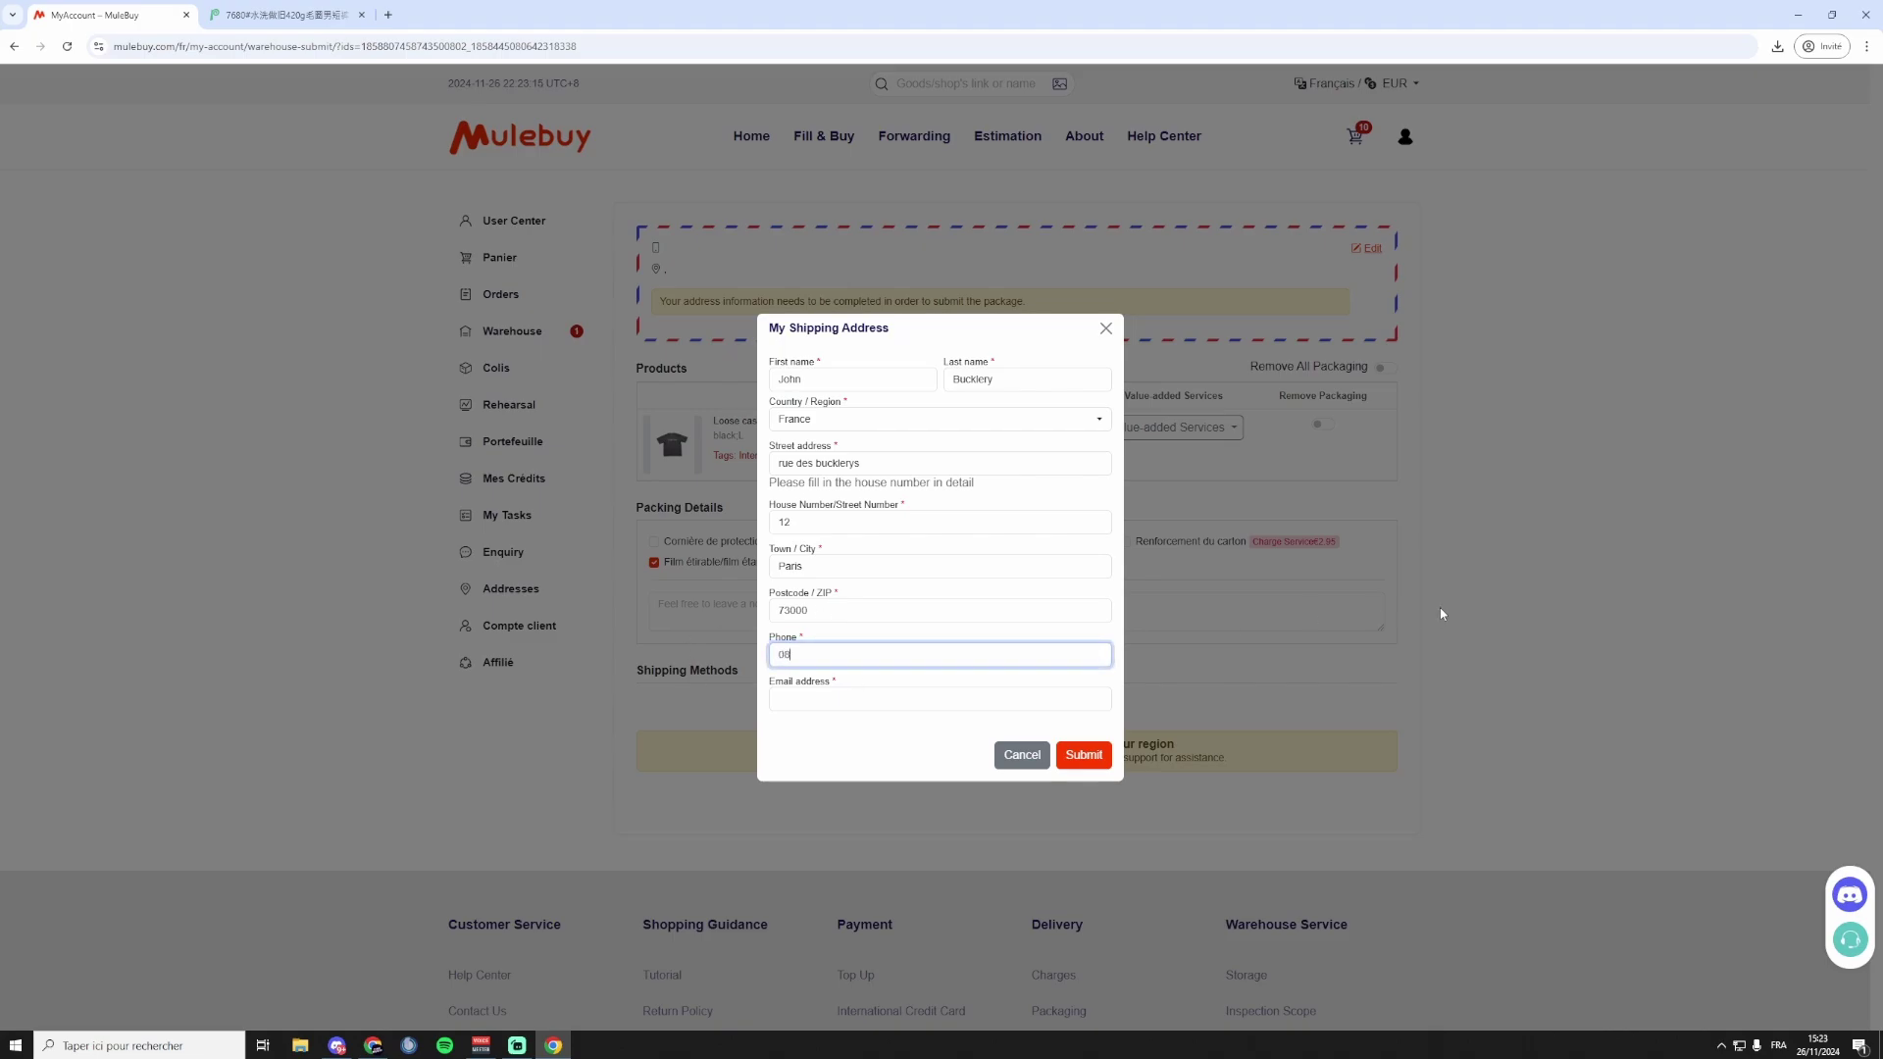
pyautogui.click(1050, 699)
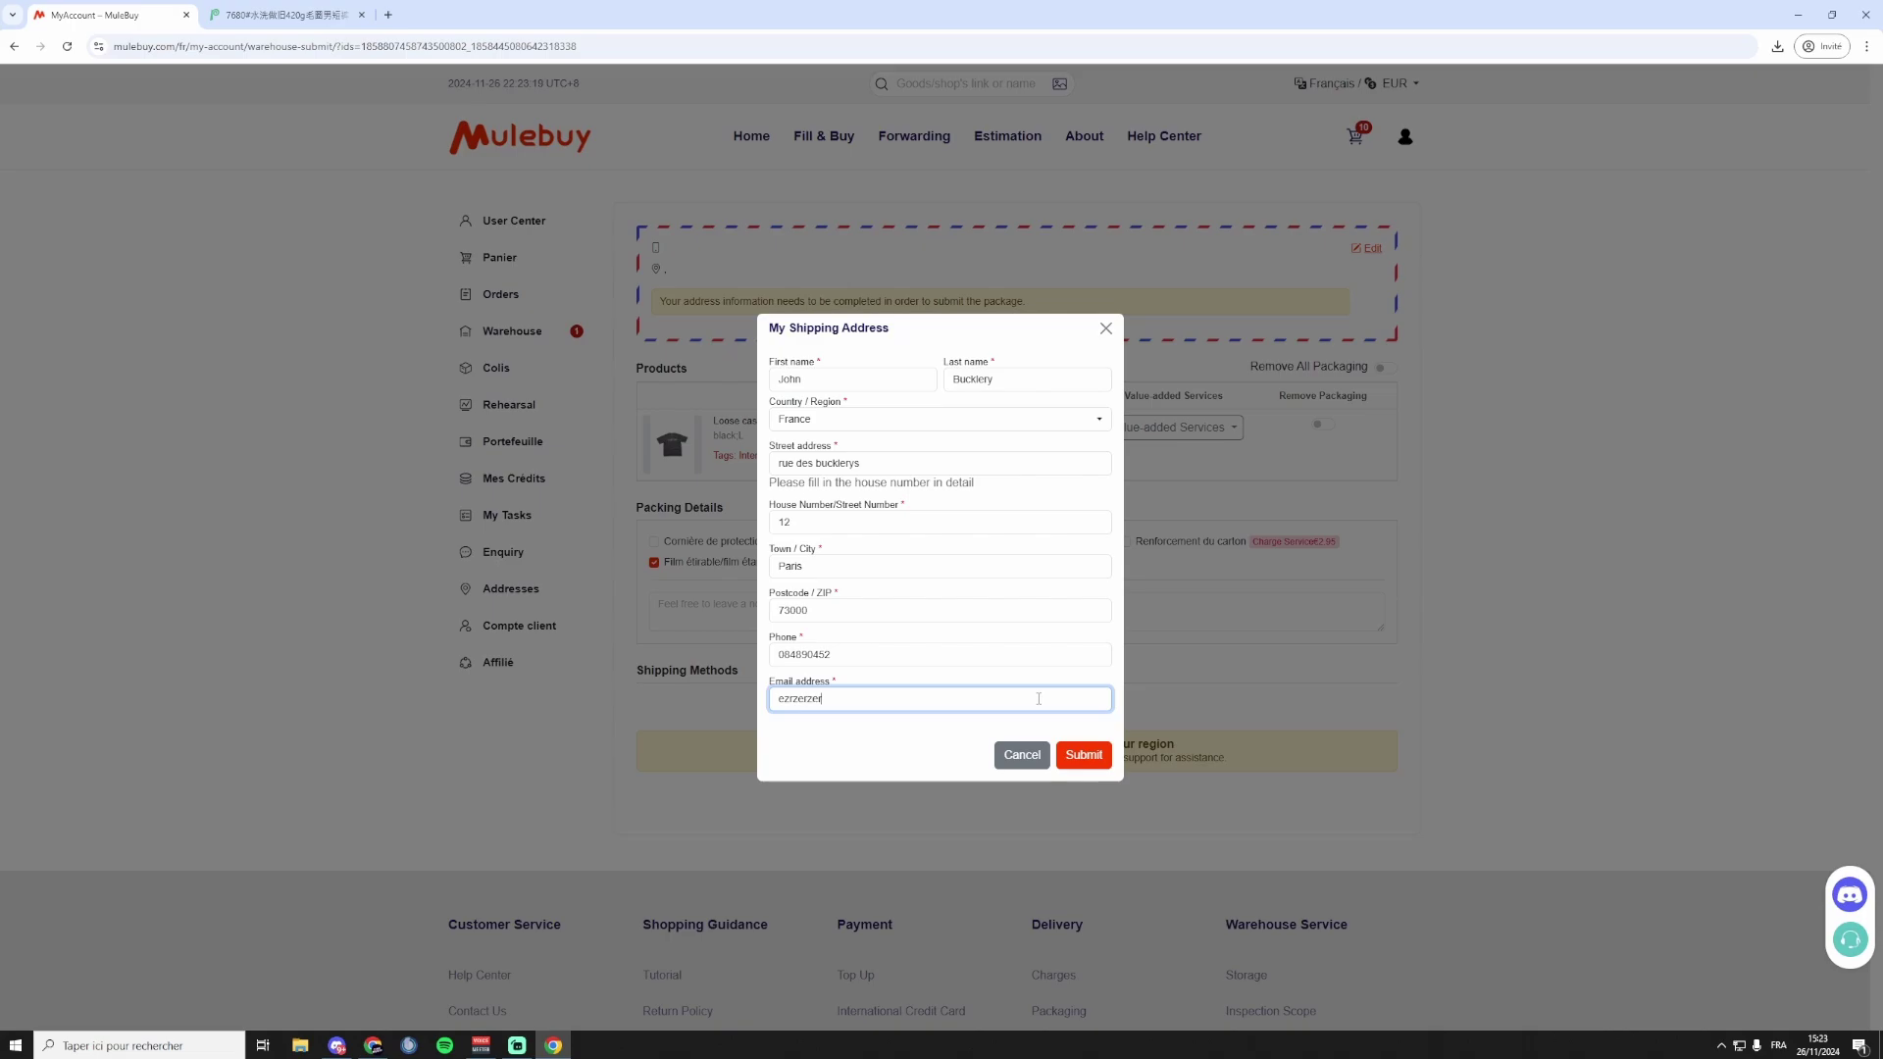
pyautogui.click(1084, 755)
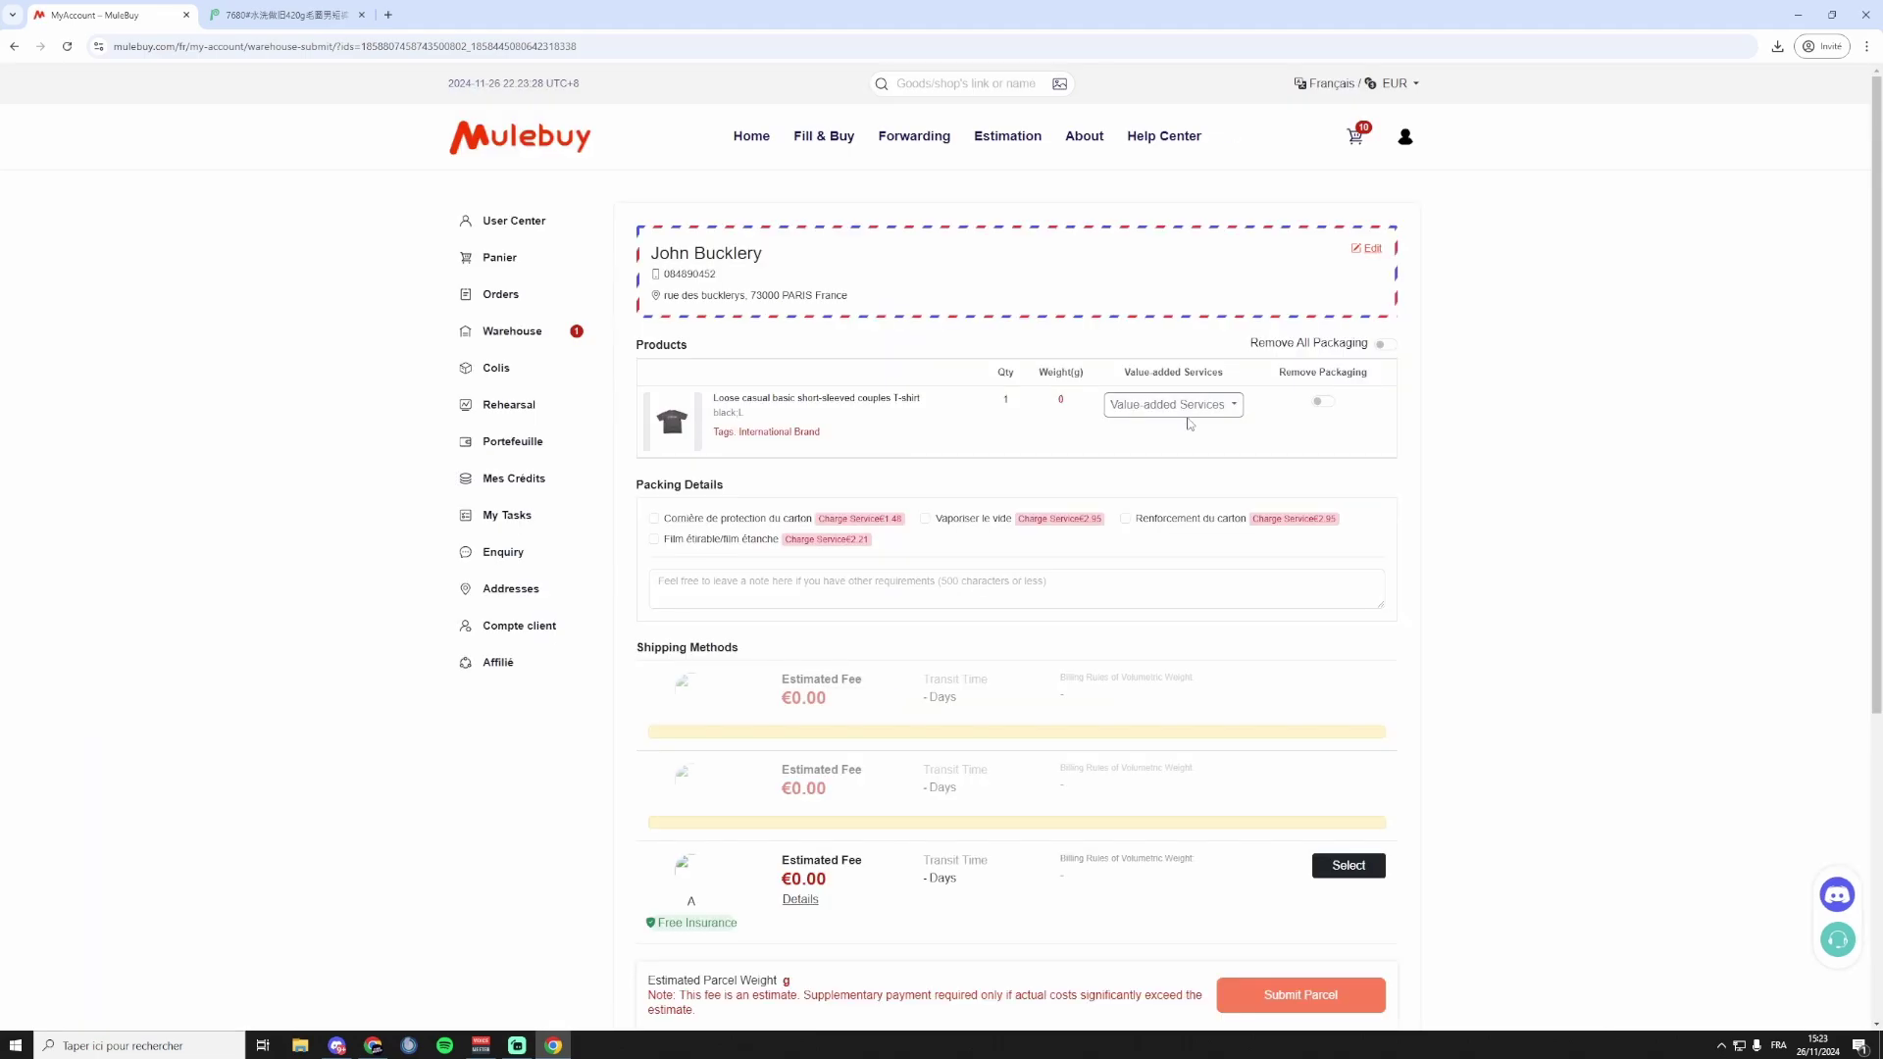
# Skip the value-added services and switch on Remove All Packaging for the parcel.
pyautogui.click(1192, 418)
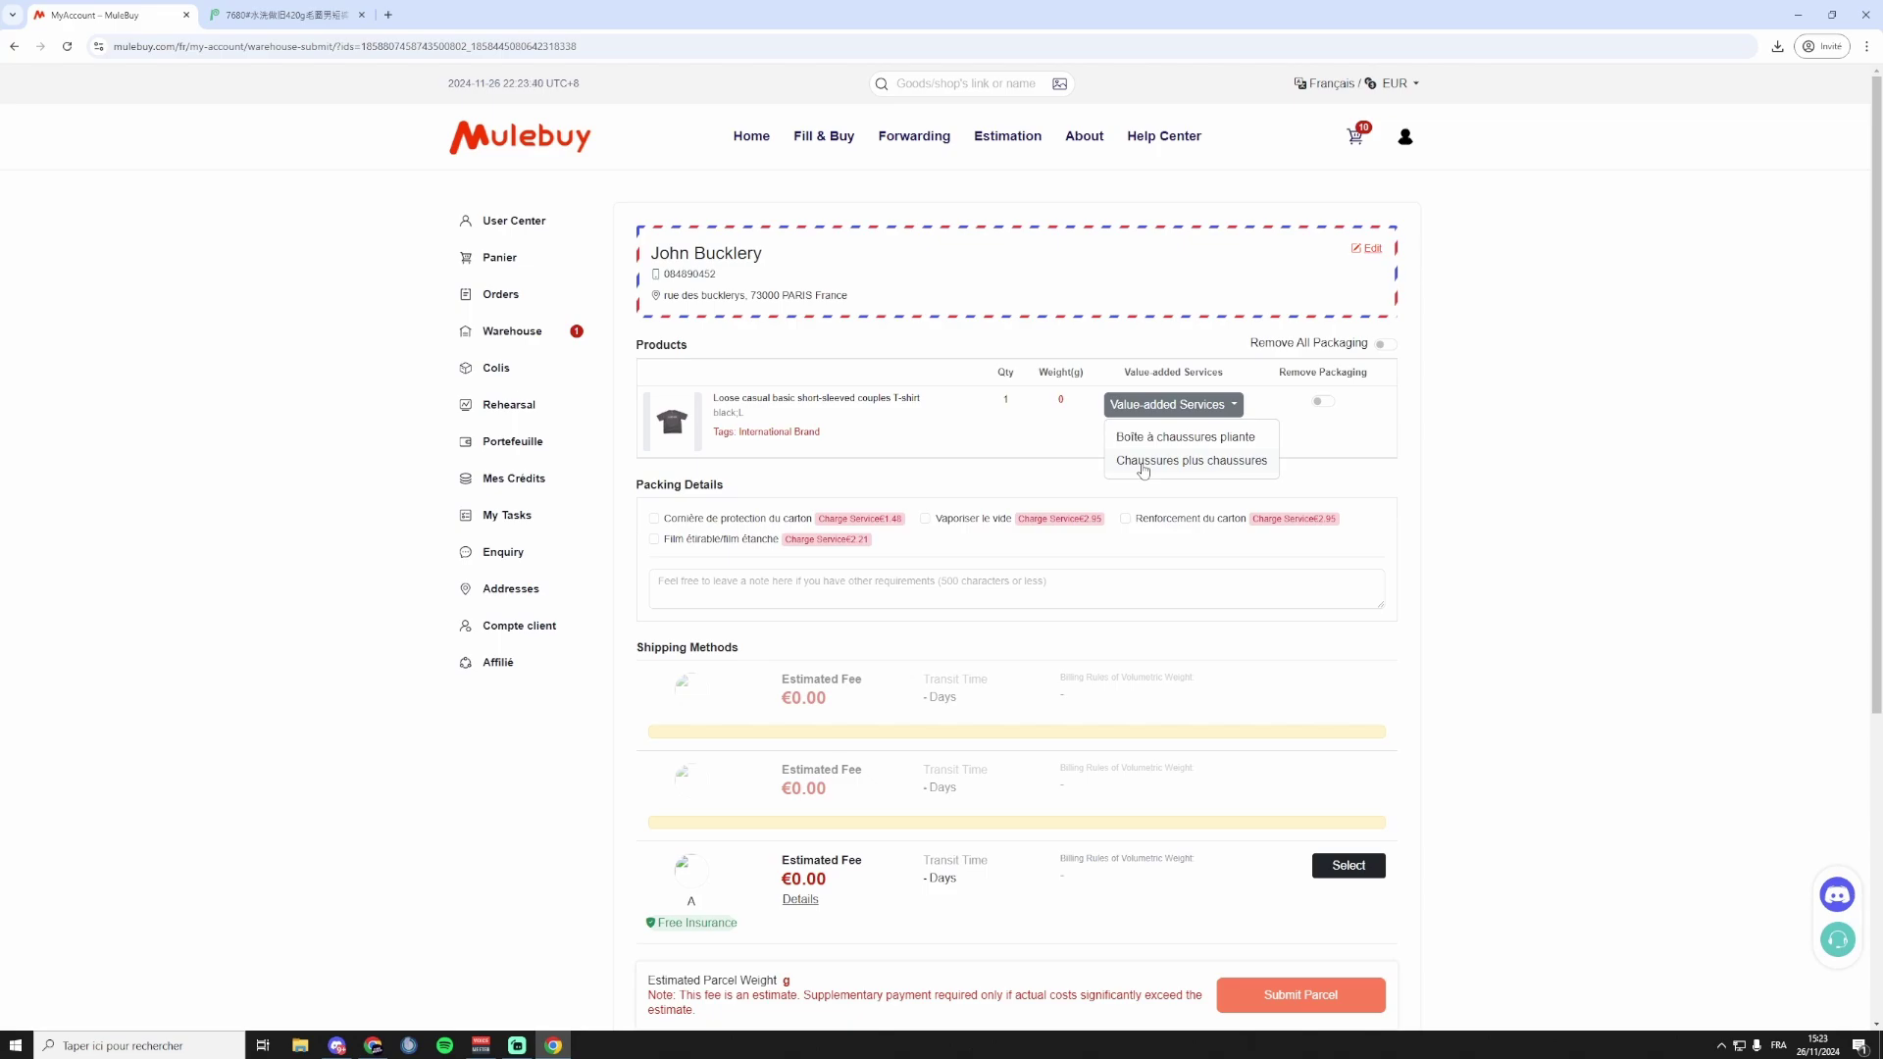
pyautogui.click(1342, 463)
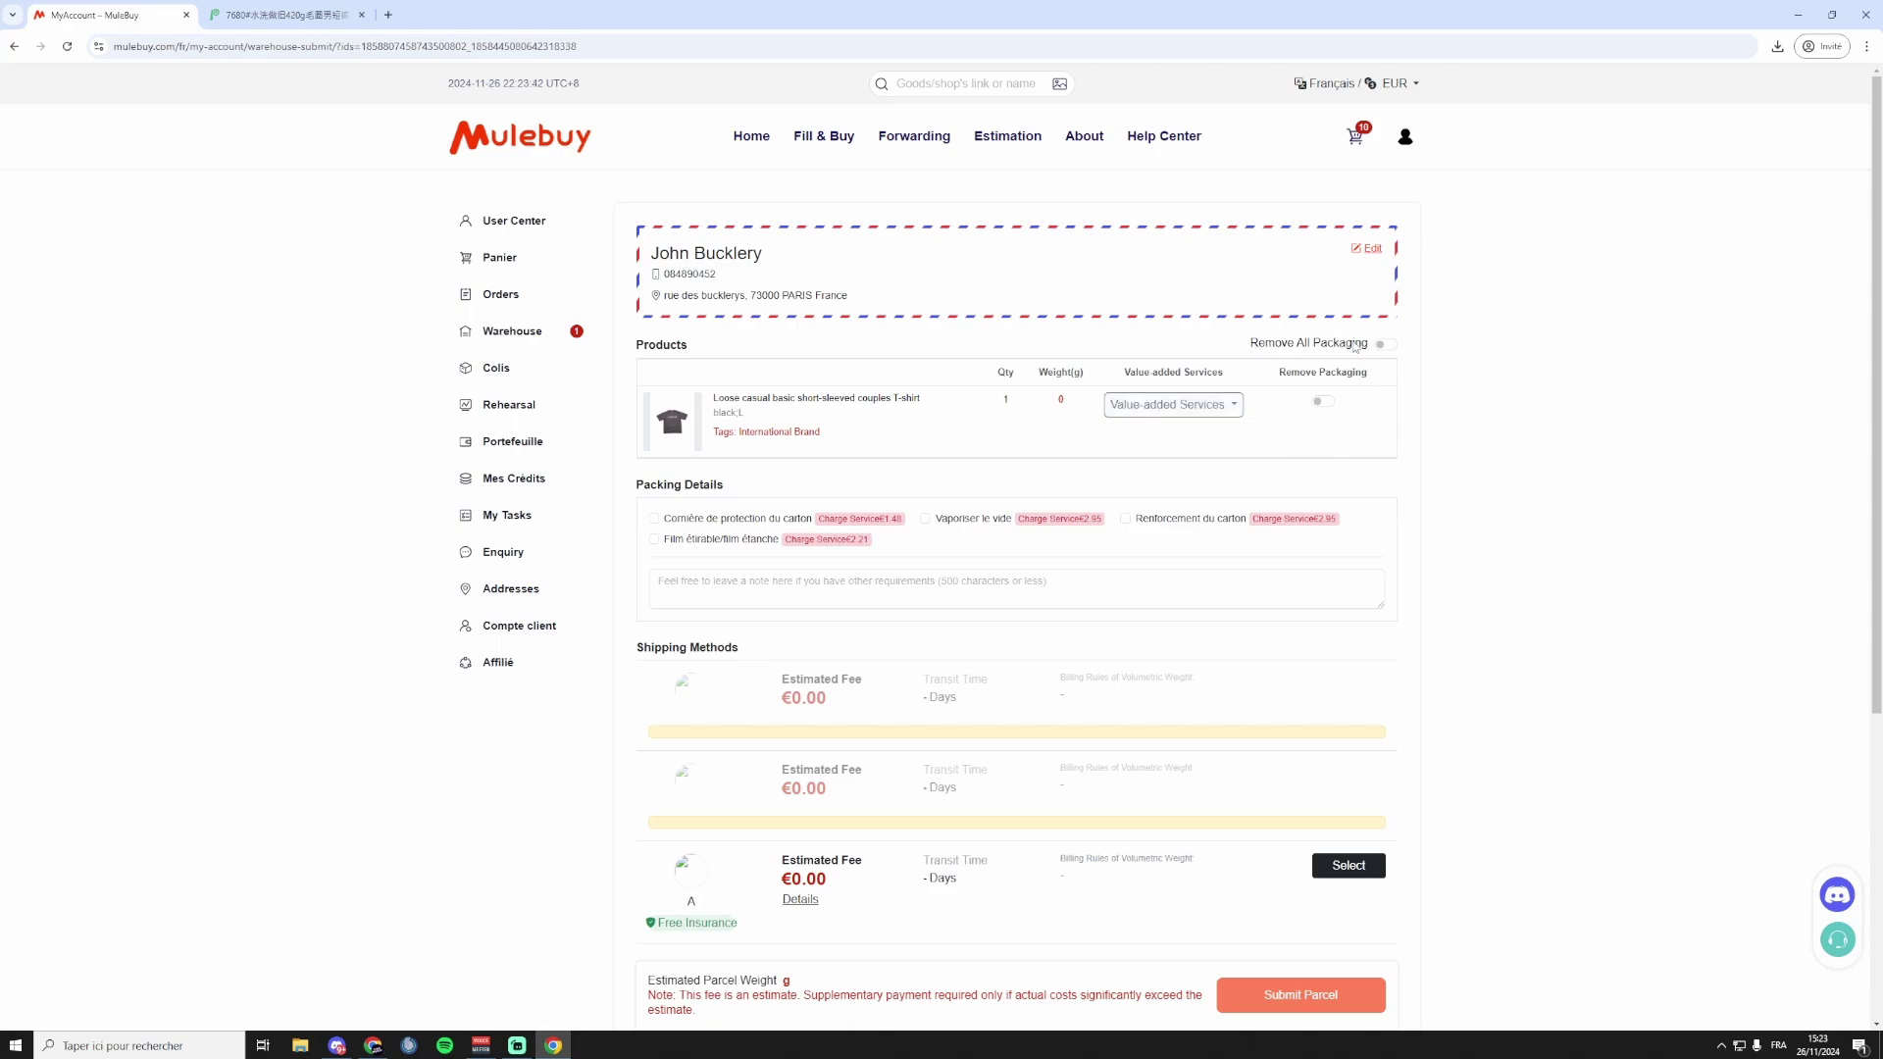
pyautogui.moveTo(1253, 349); pyautogui.dragTo(1349, 351)
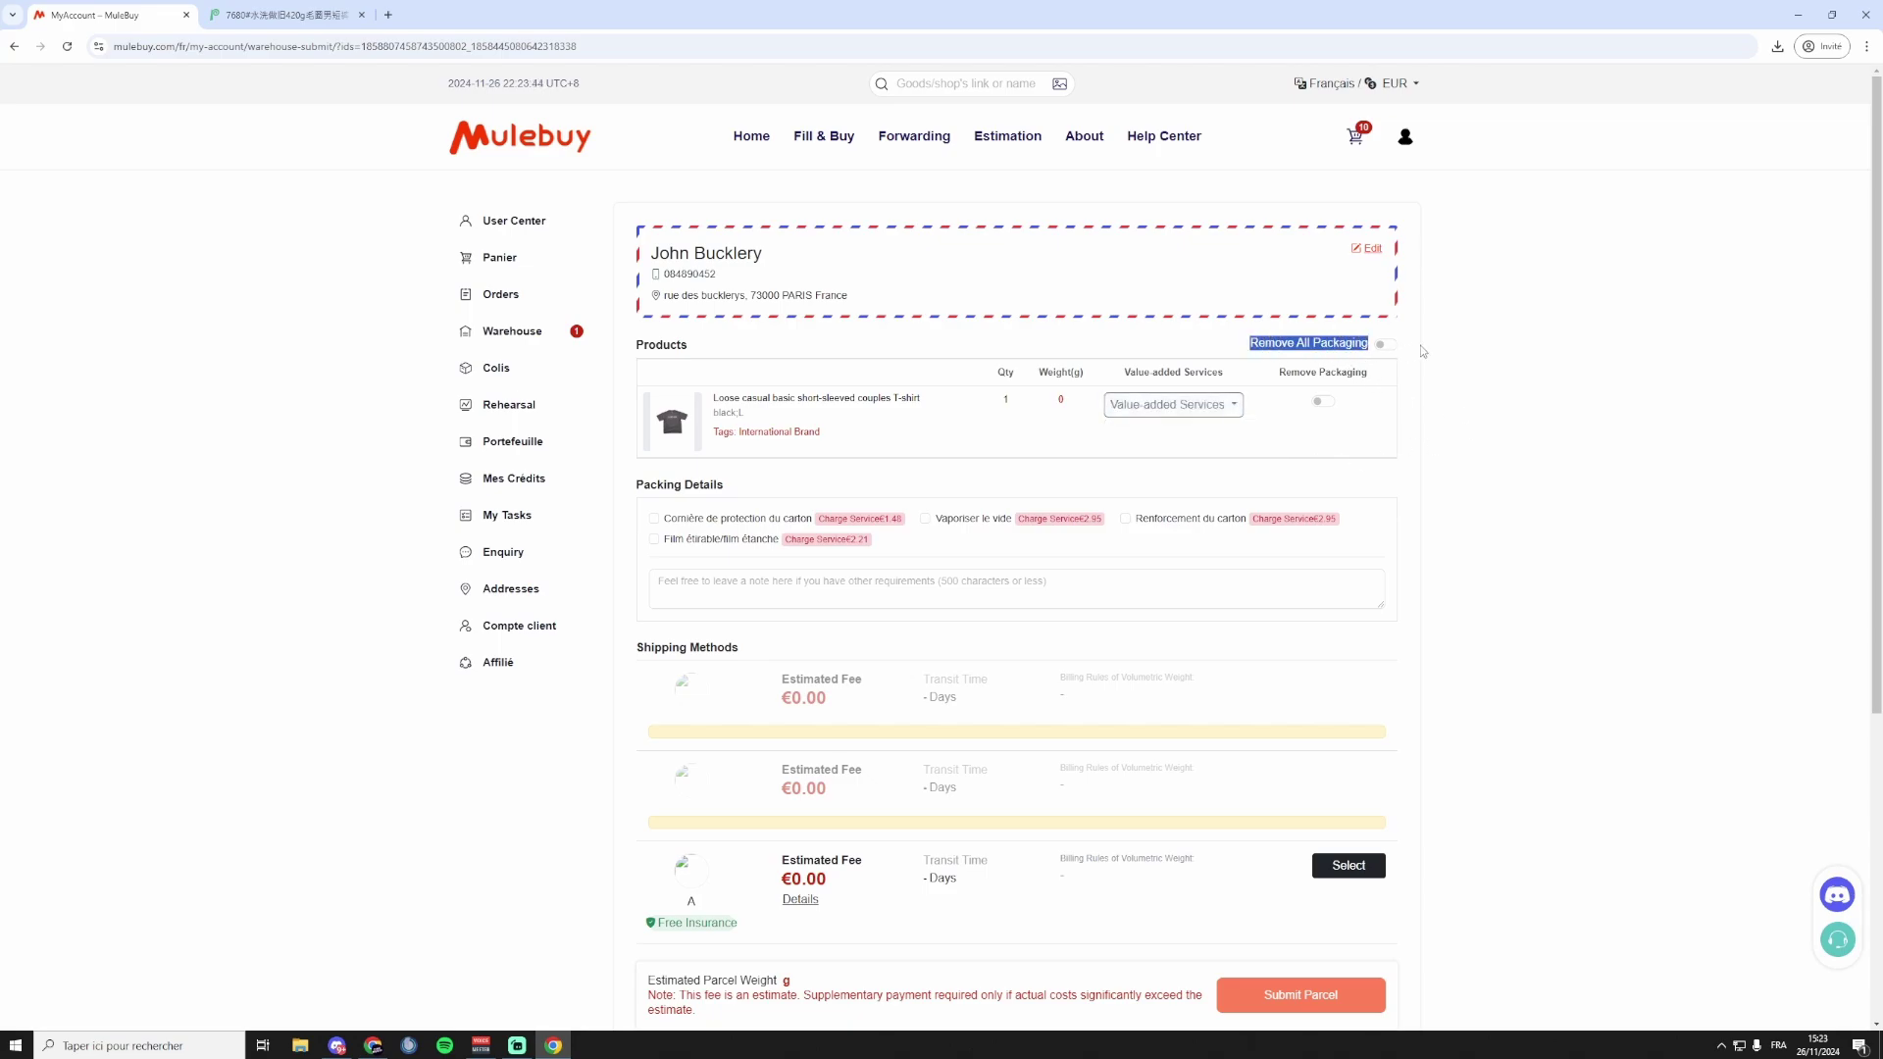
pyautogui.click(1422, 349)
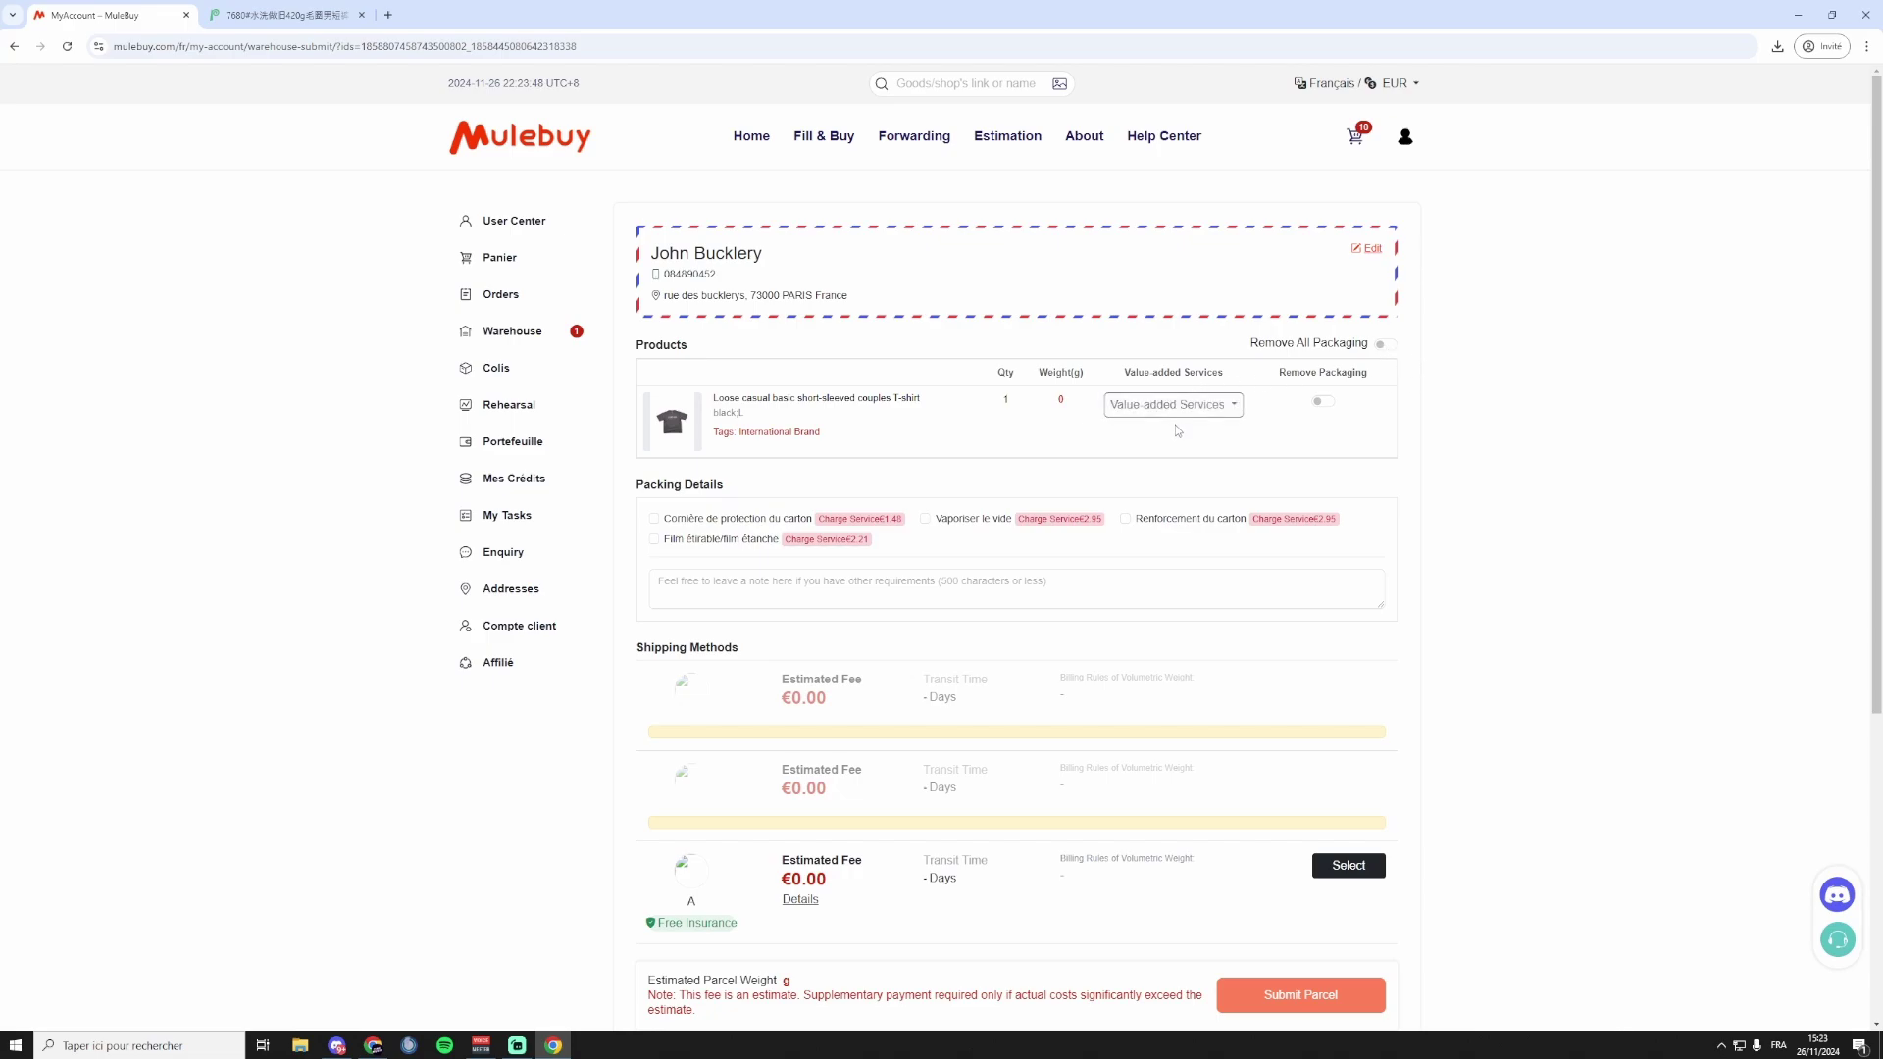
pyautogui.click(1324, 402)
# Add the carton corner protector, carton reinforcement and stretch/waterproof film packing options.
pyautogui.click(675, 520)
pyautogui.click(1157, 519)
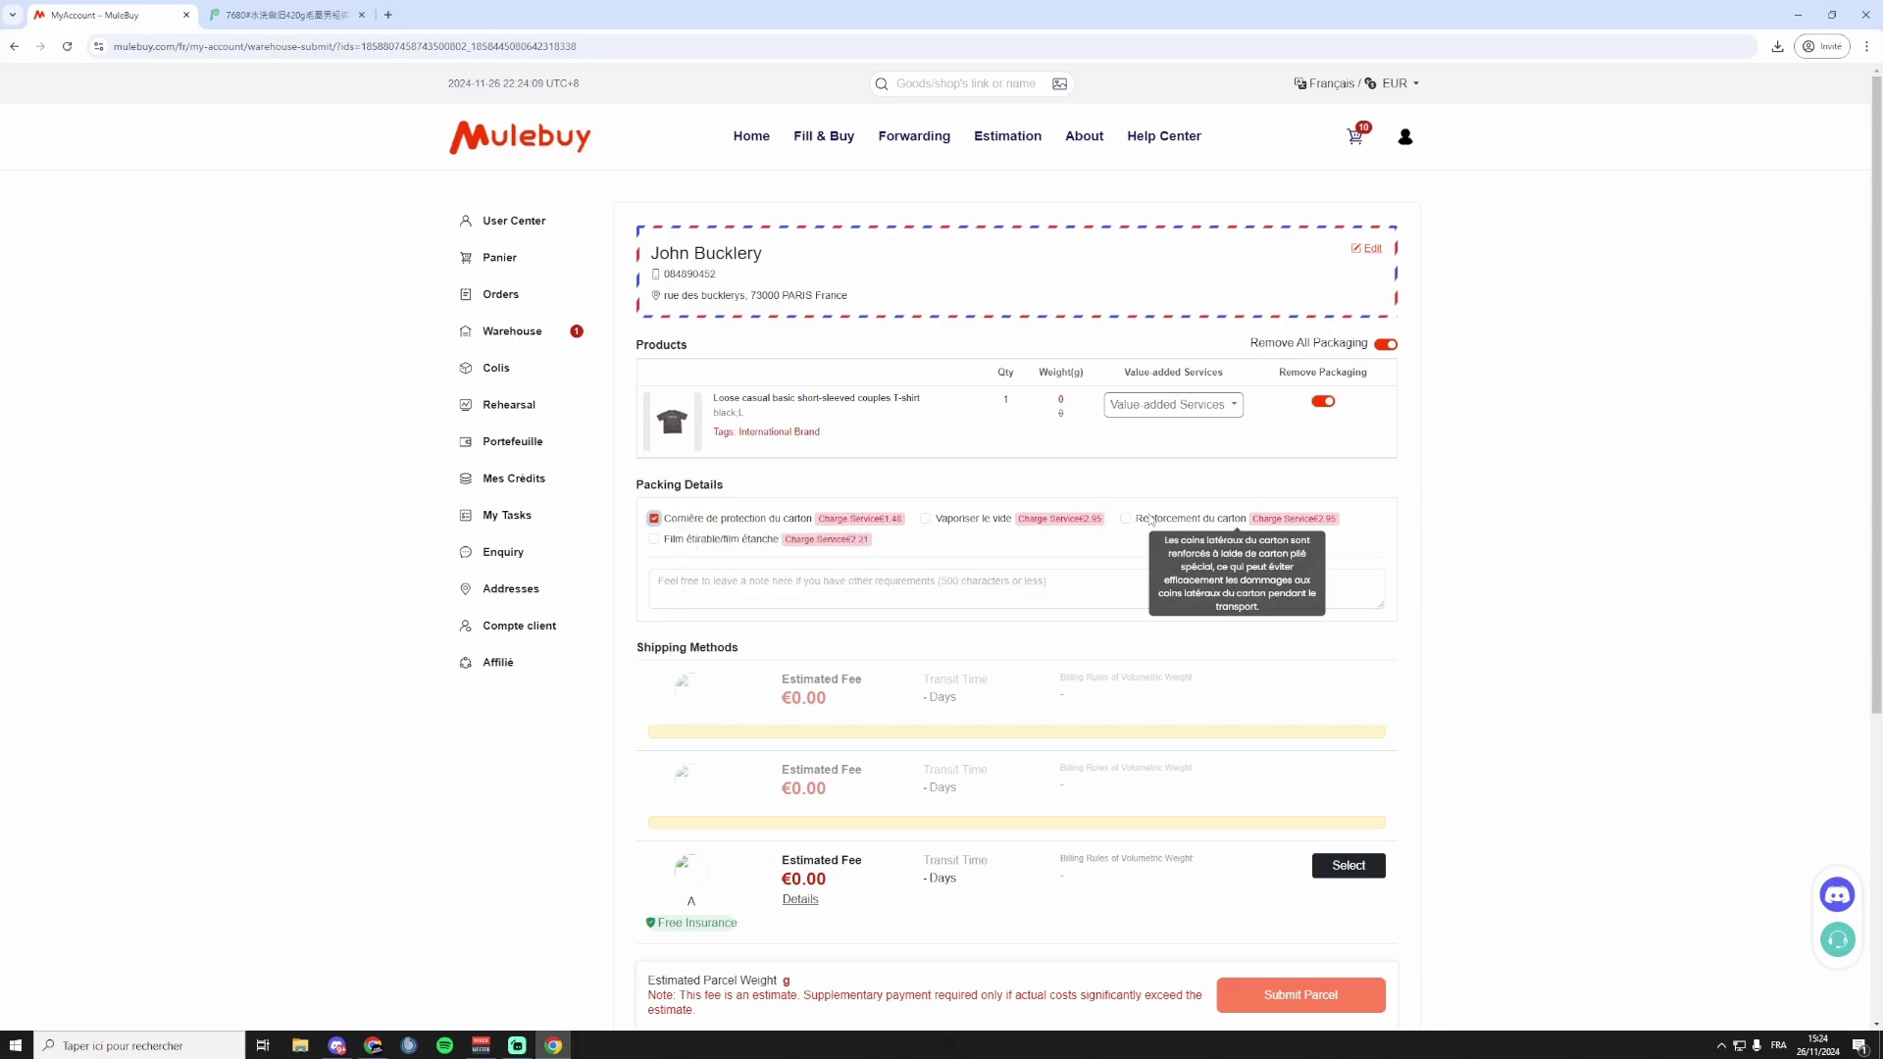
pyautogui.click(724, 539)
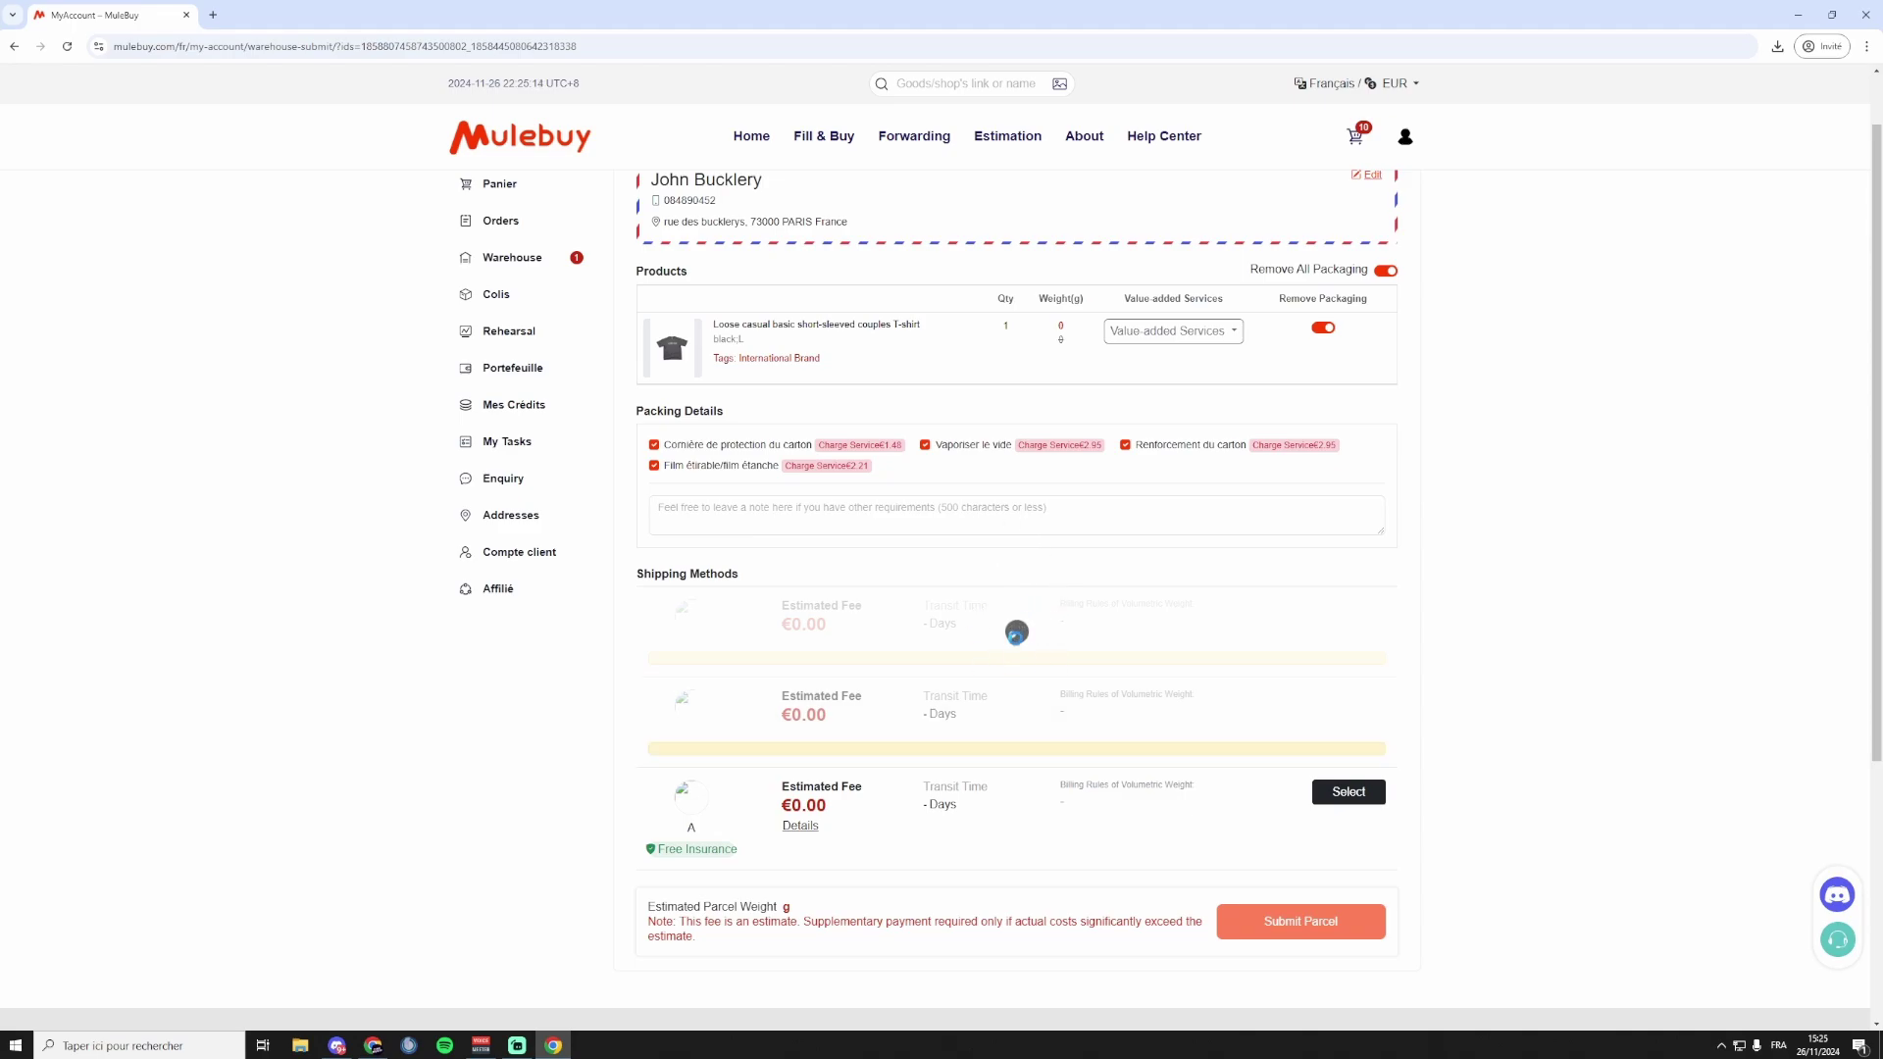
pyautogui.scroll(-2, 756, 604)
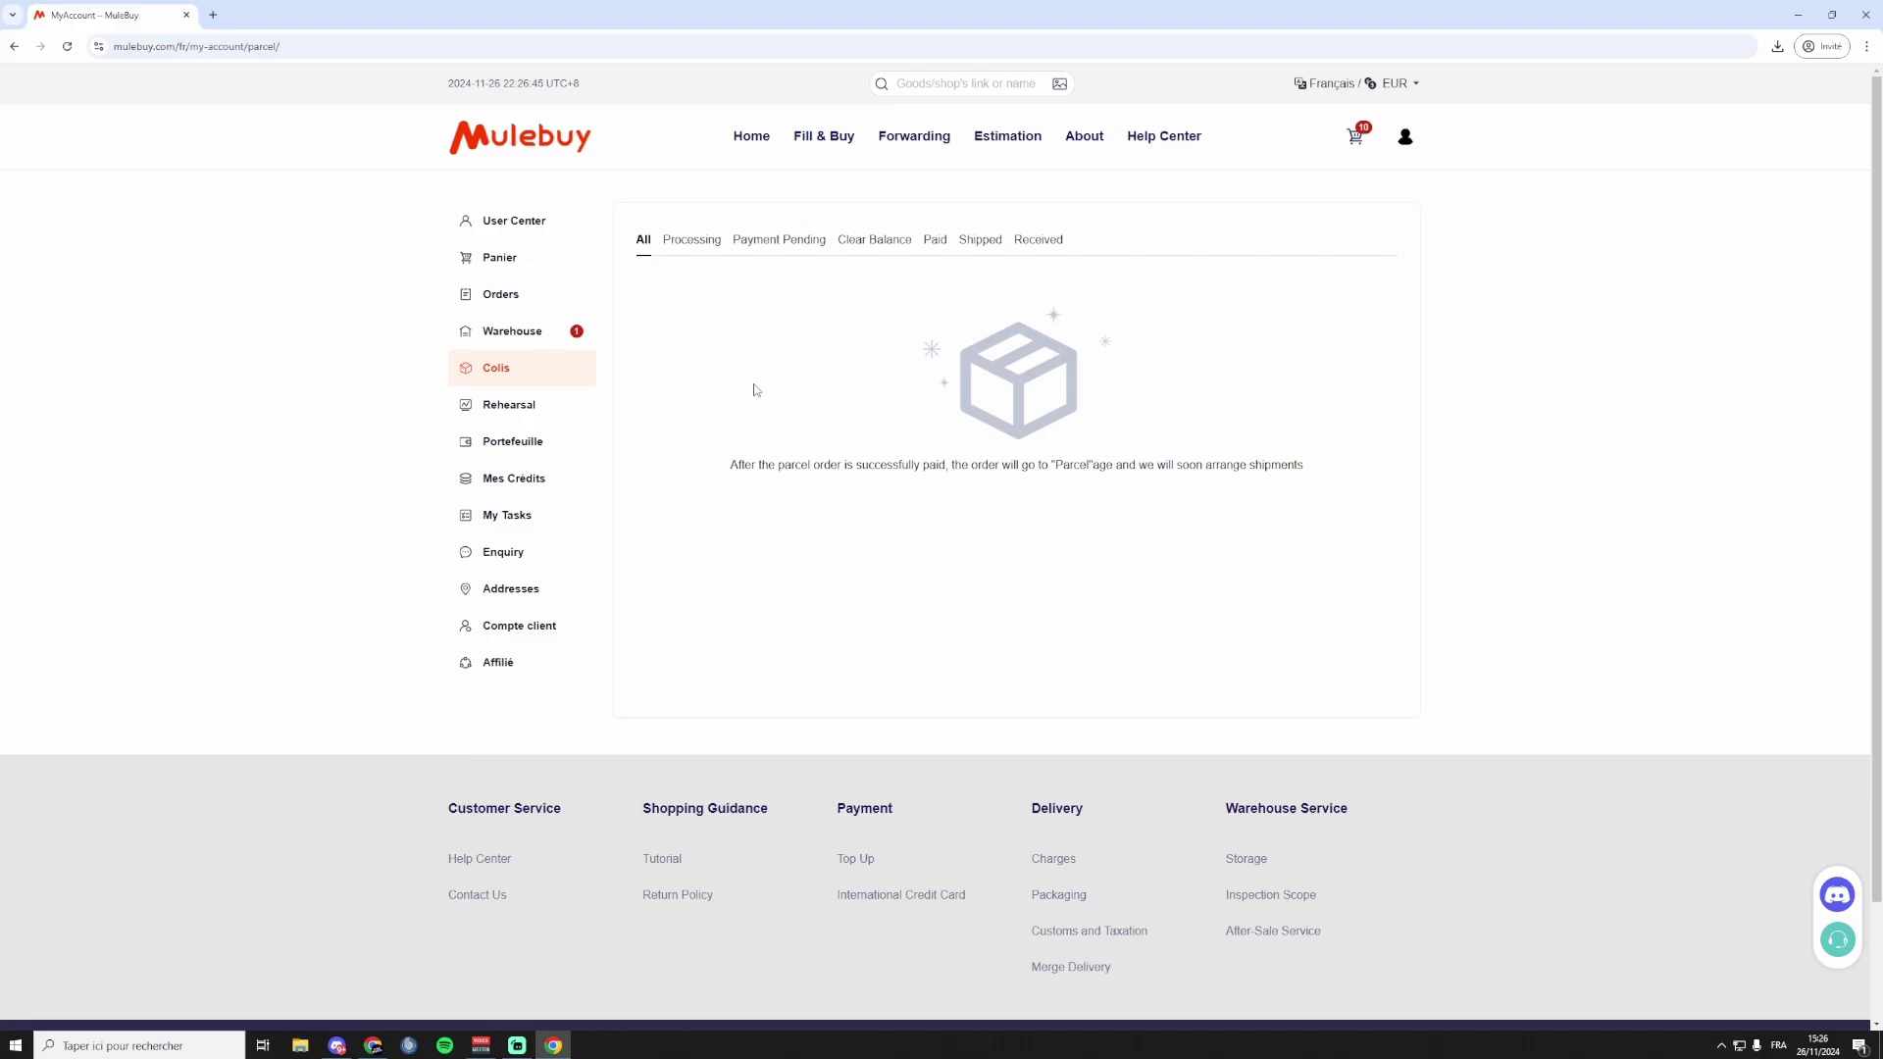
# Search '17track' in a new tab, open 17TRACK, accept its cookies, and return to Mulebuy.
pyautogui.click(210, 13)
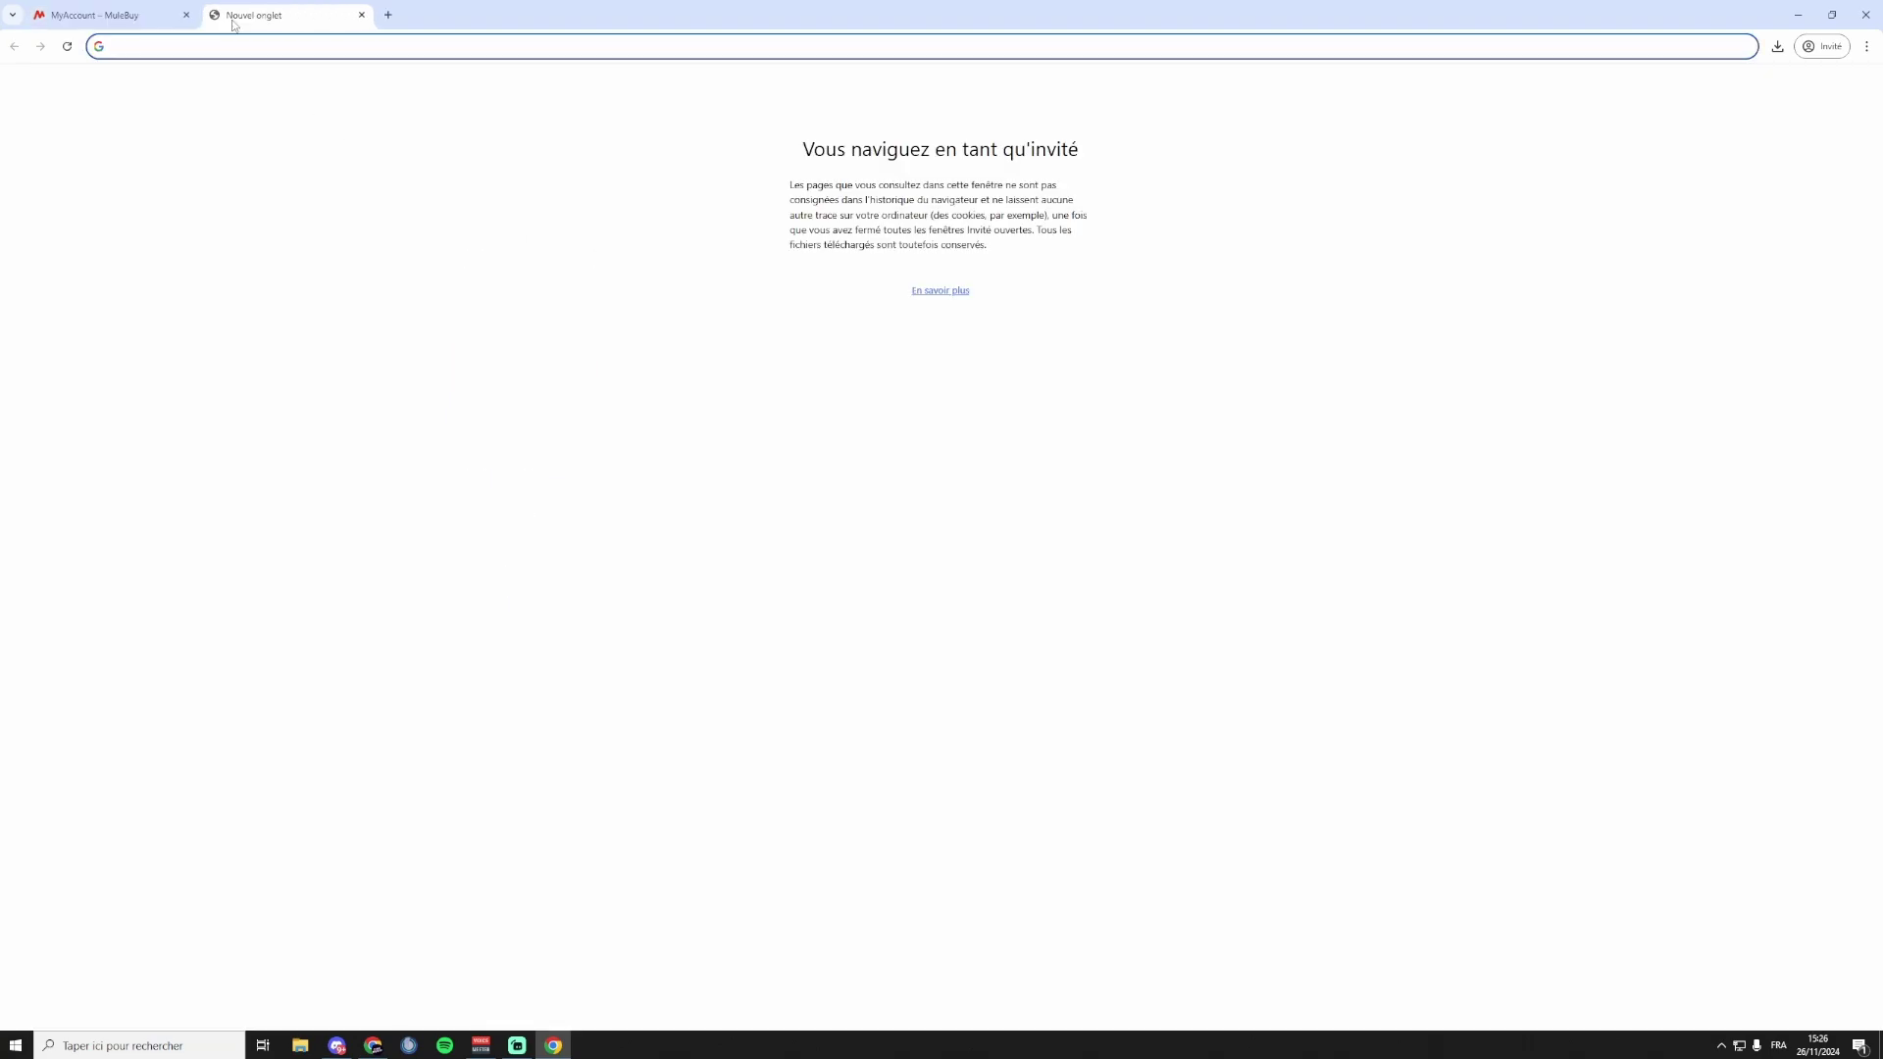
pyautogui.write('17track')
pyautogui.press('Return')
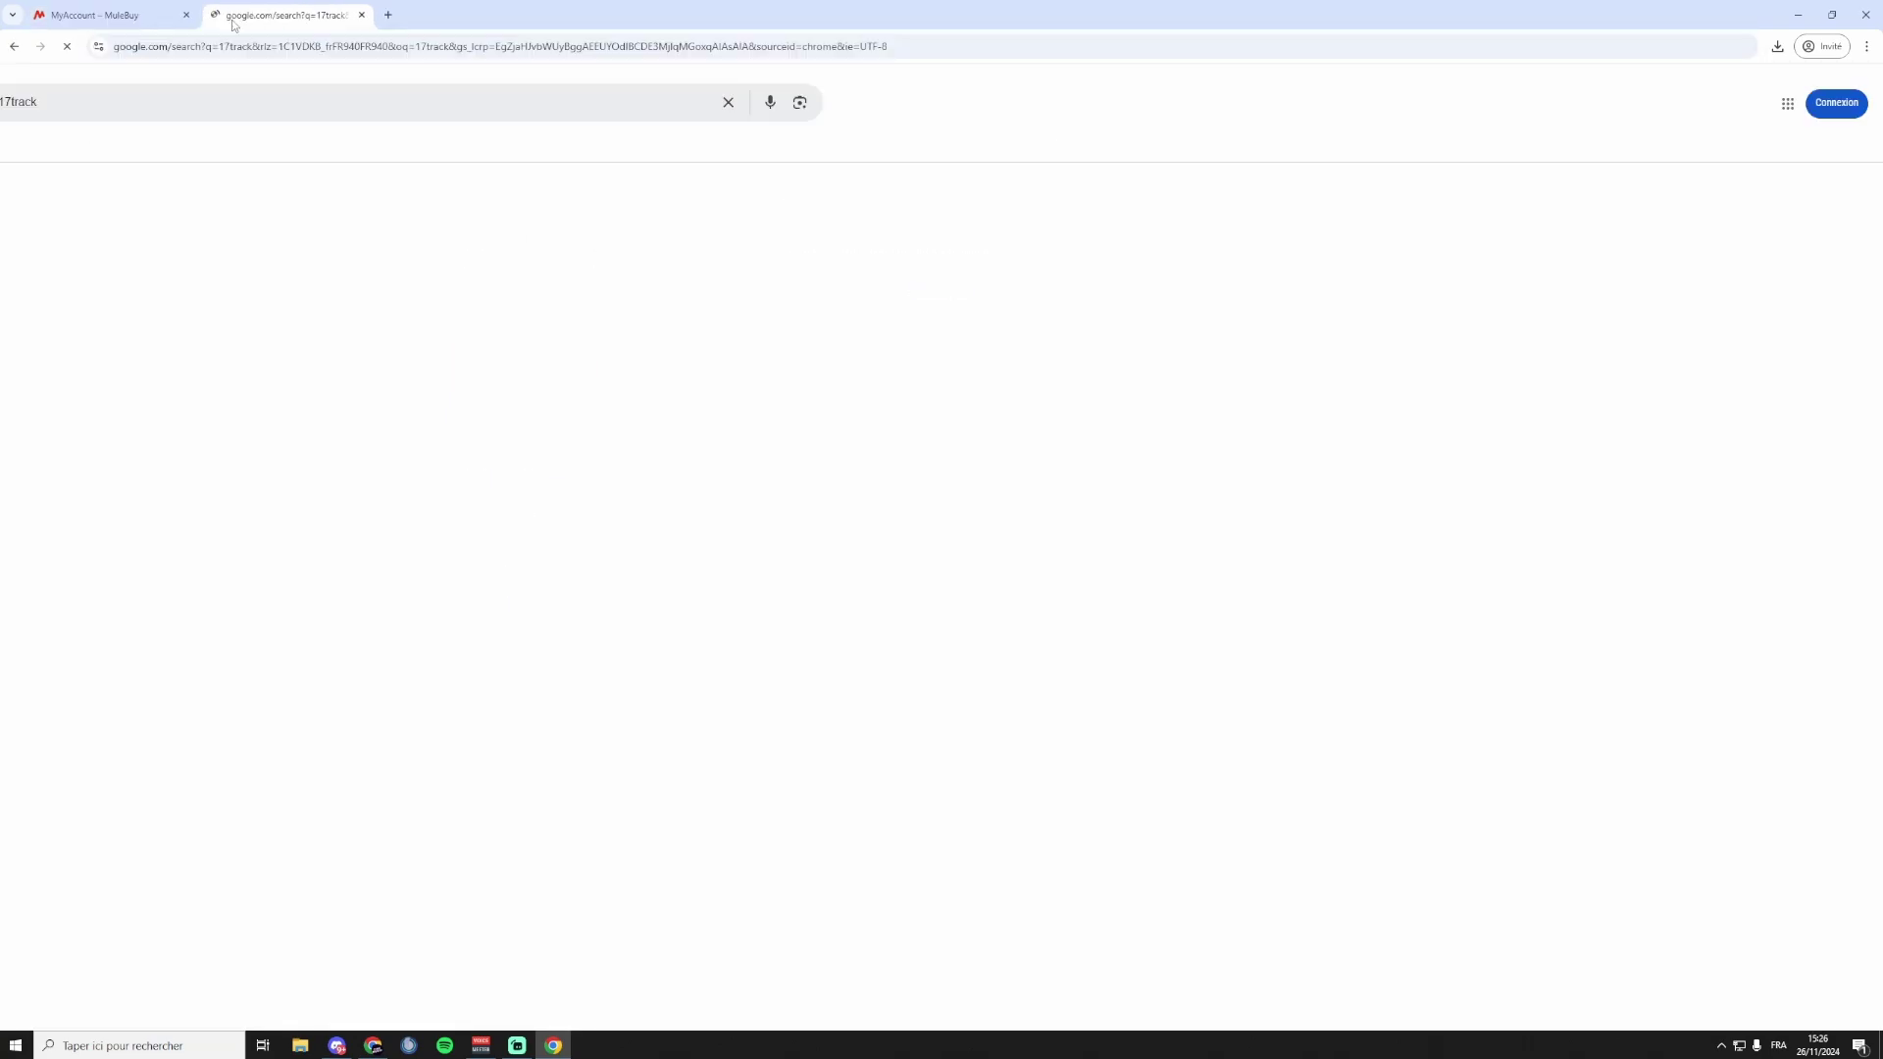
pyautogui.click(206, 230)
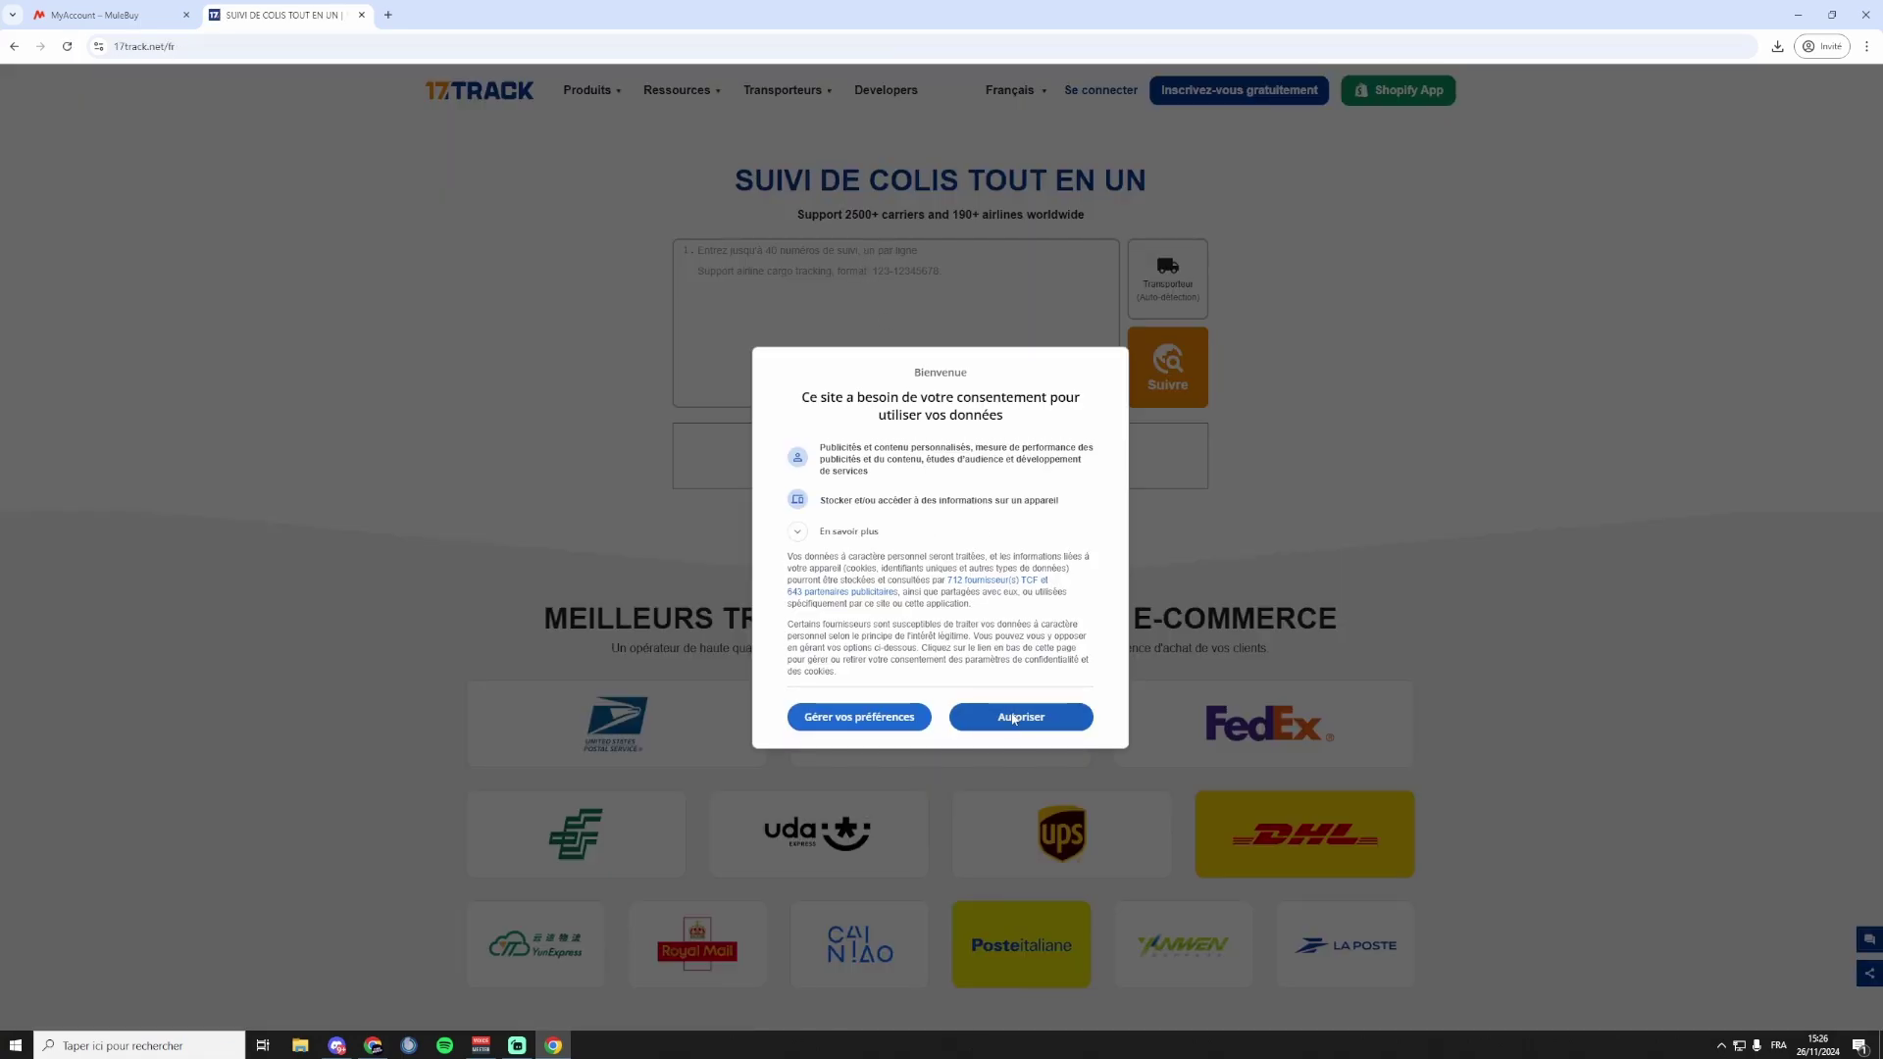
pyautogui.click(1011, 716)
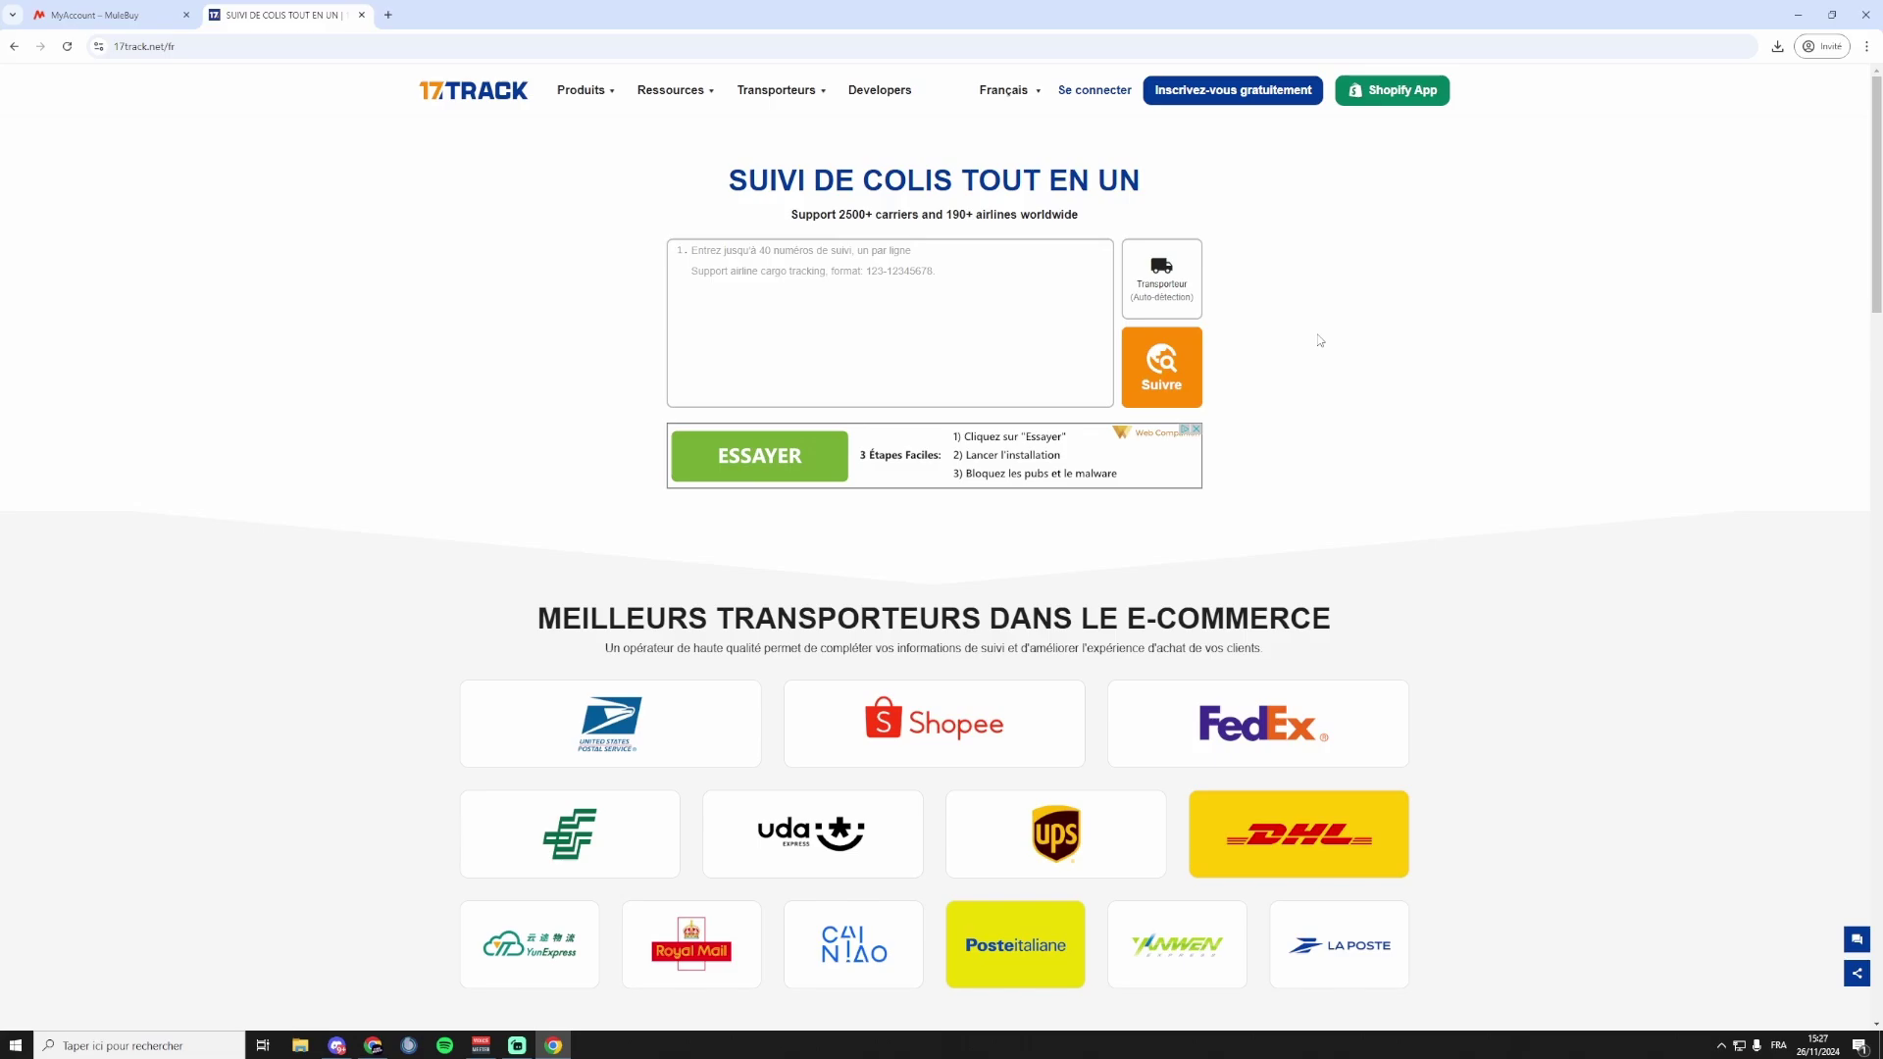
pyautogui.hotkey('ctrl', 'shift', 'Tab')
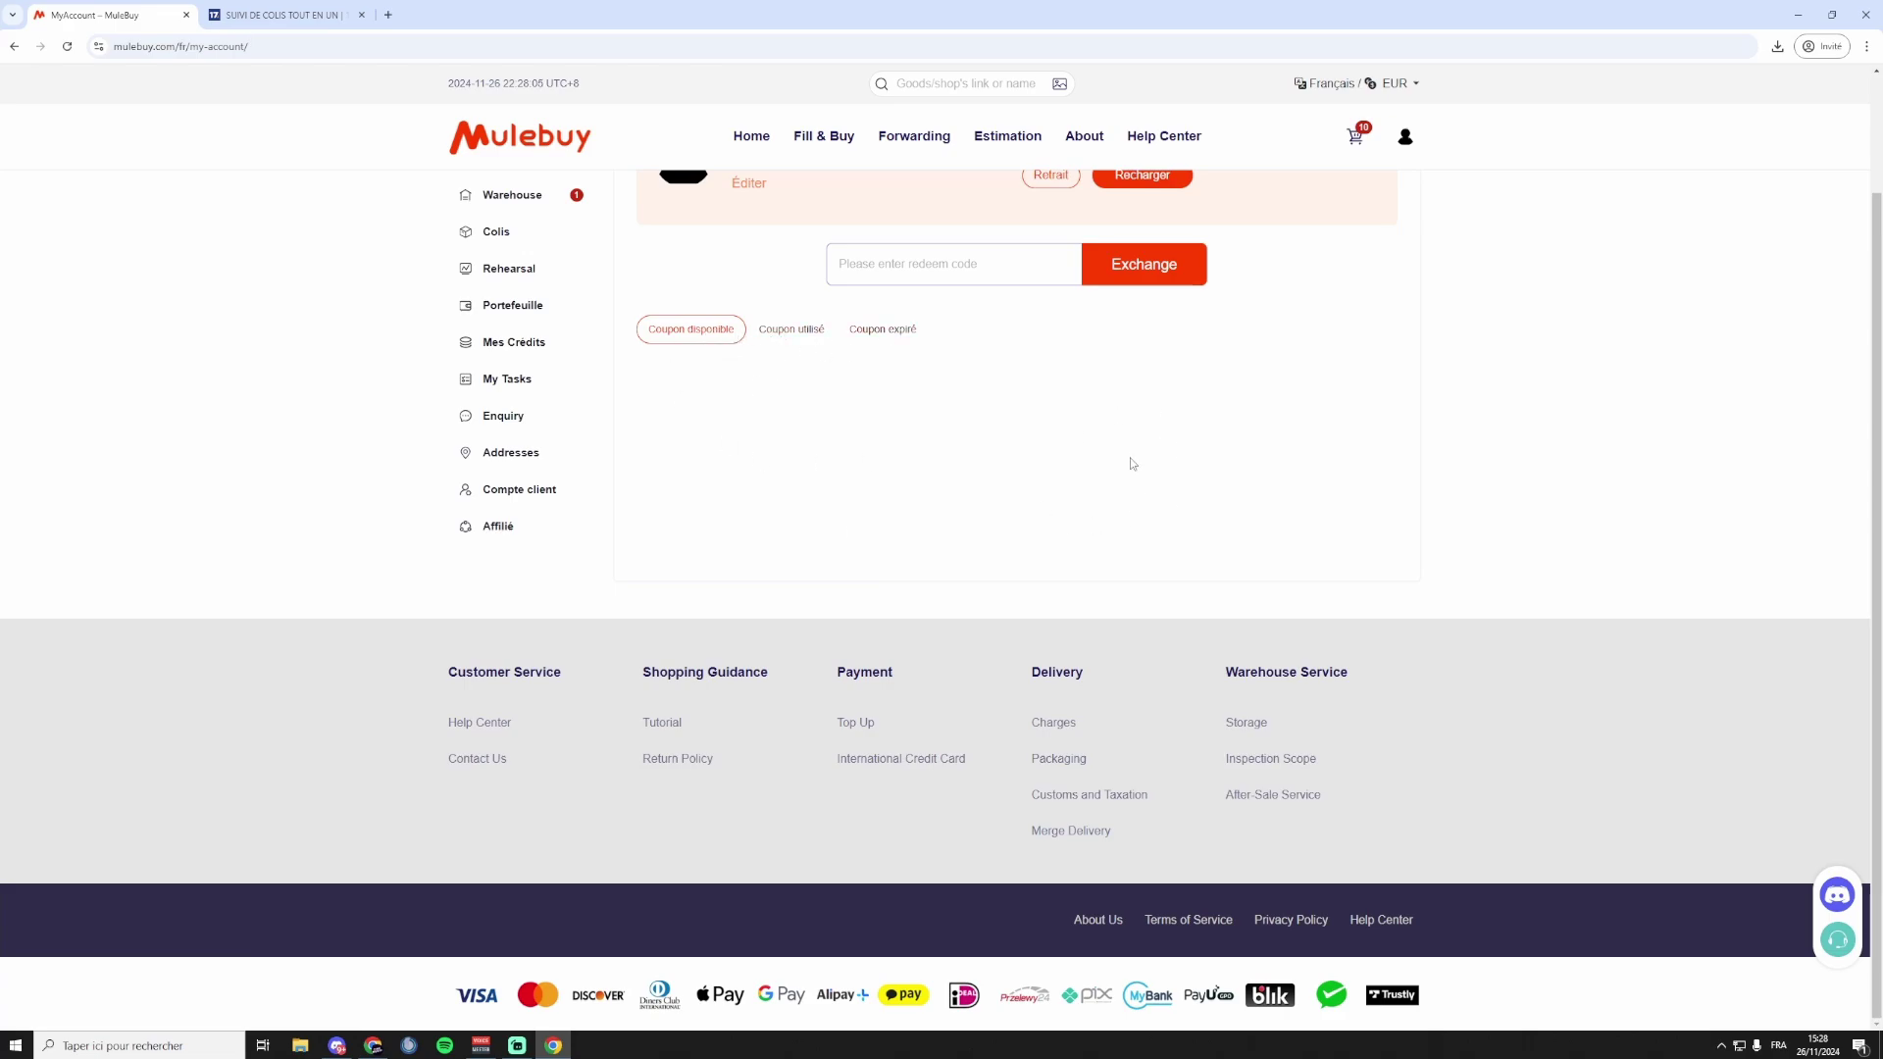
# Check the used coupons, then list the expired ones, showing the €7.38 OFF Halloween 2024 coupon.
pyautogui.click(795, 330)
pyautogui.click(891, 335)
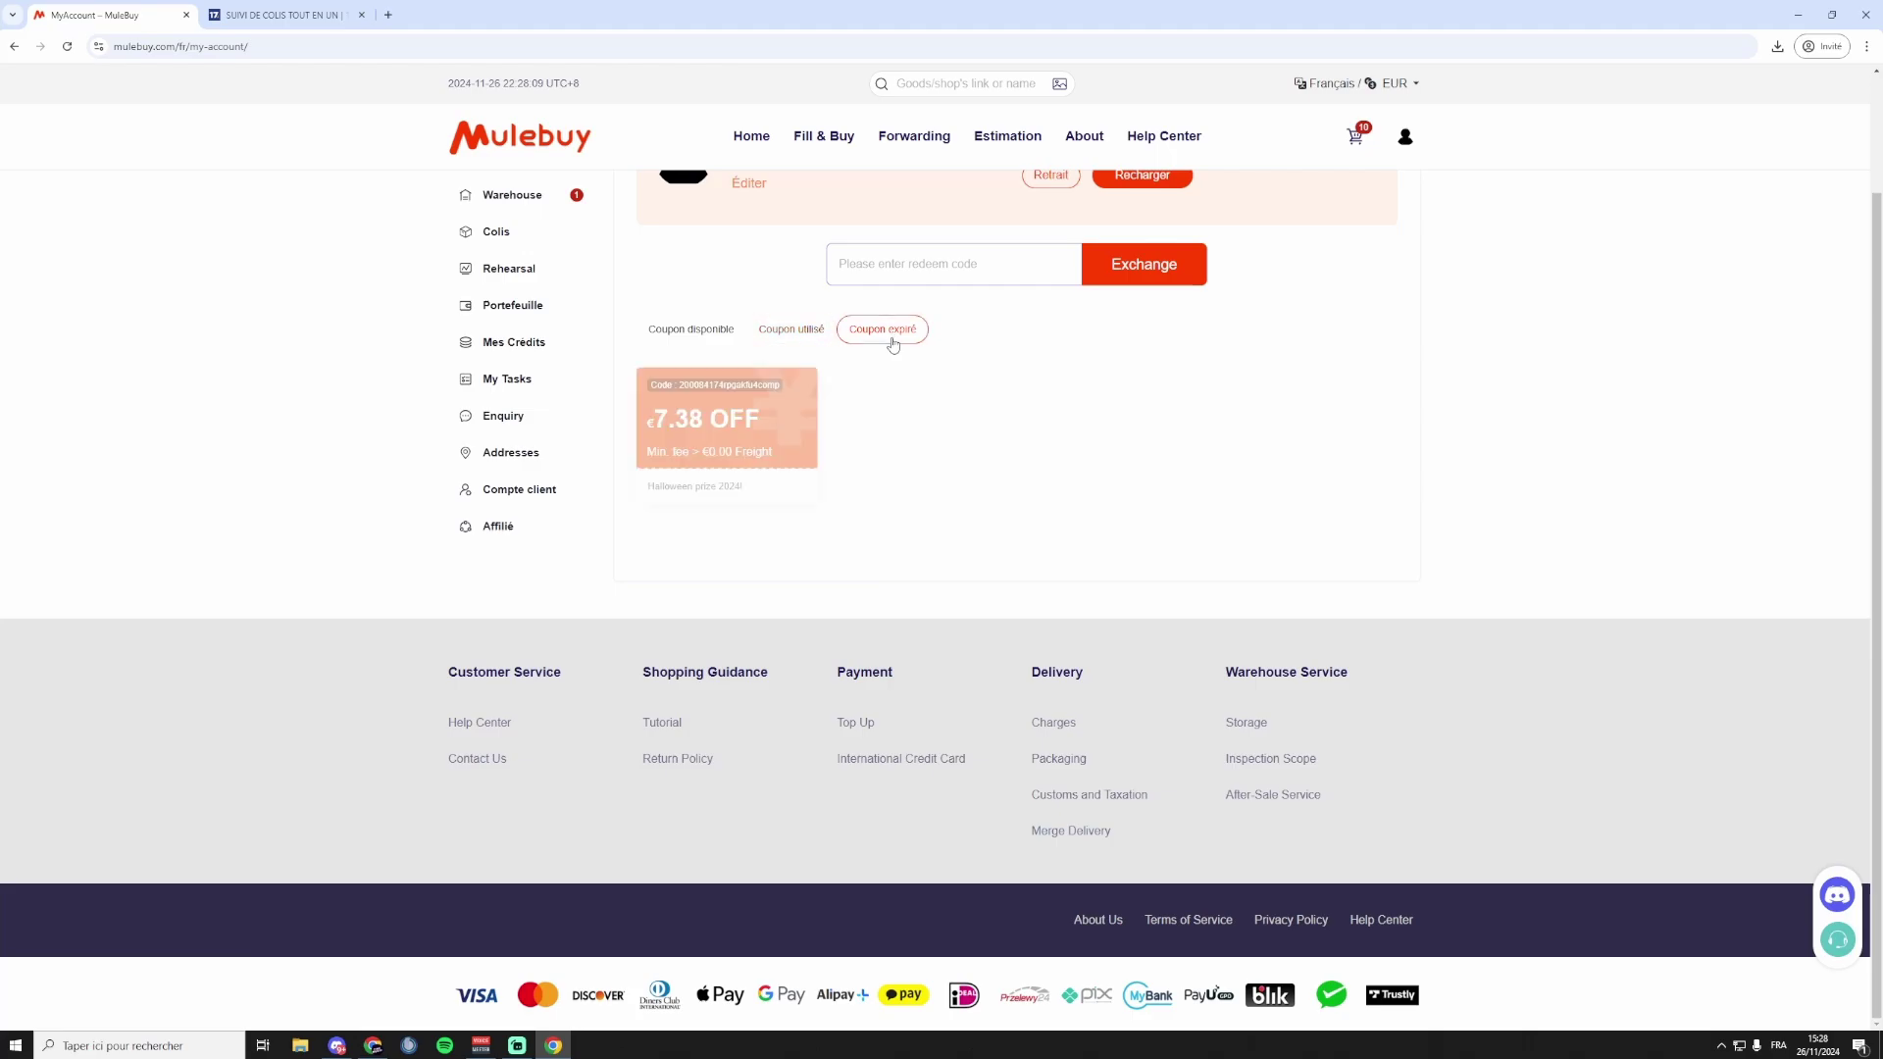